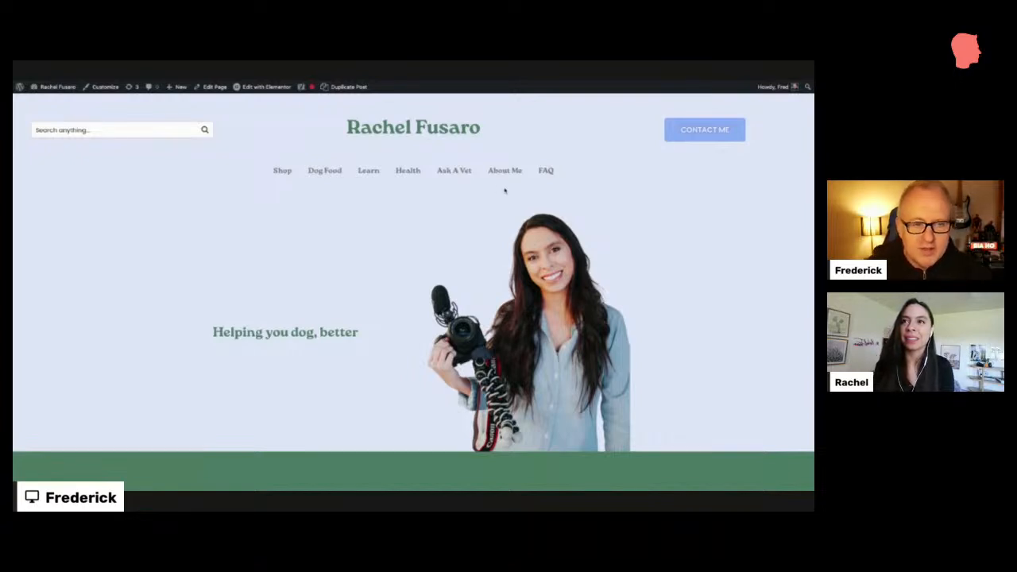
Examine the homepage's hero section, illustrated category section, search field and main navigation
scroll(505, 189, down, 5)
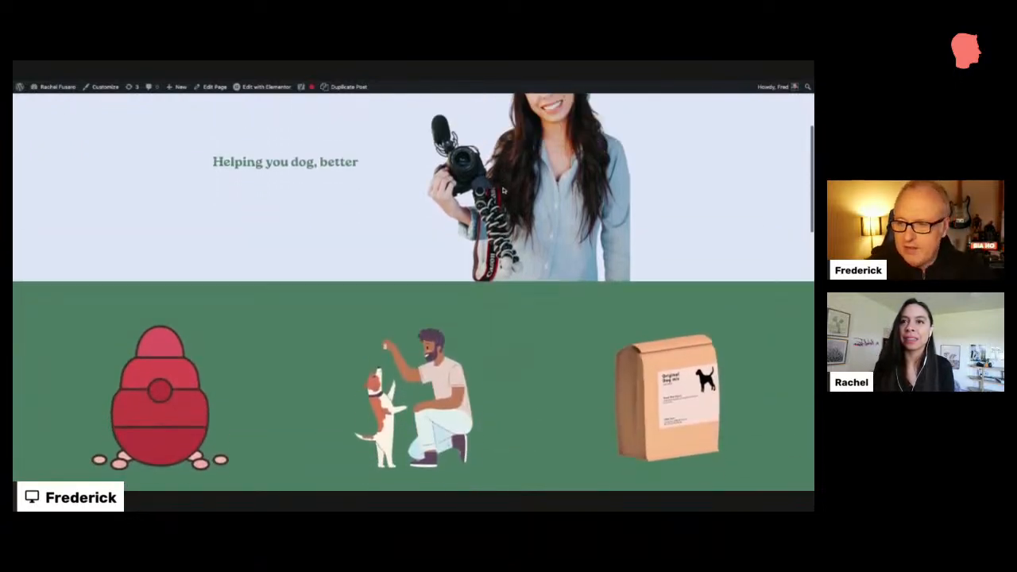
scroll(504, 190, up, 5)
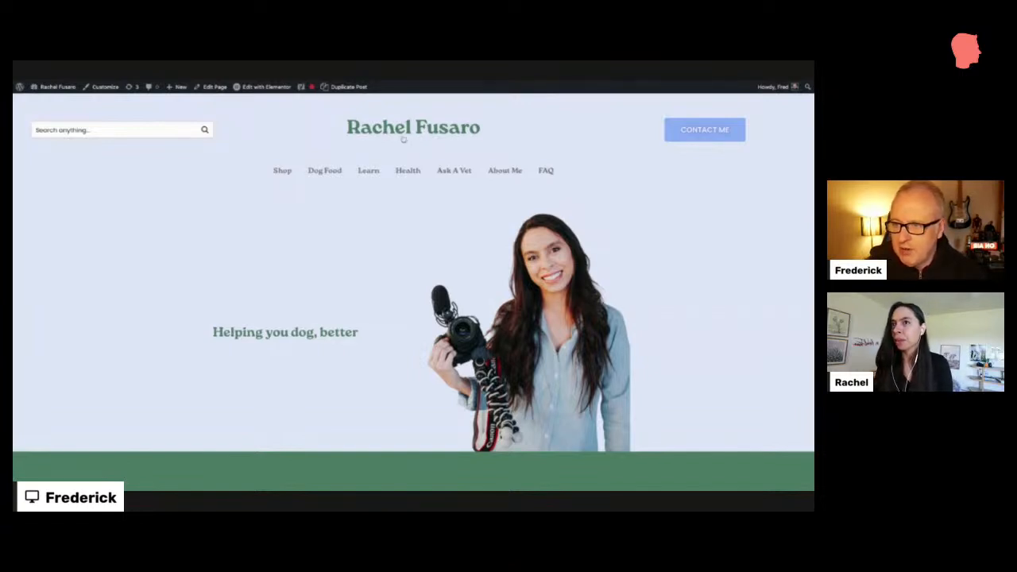
scroll(538, 136, down, 1)
scroll(342, 128, up, 1)
scroll(341, 128, up, 1)
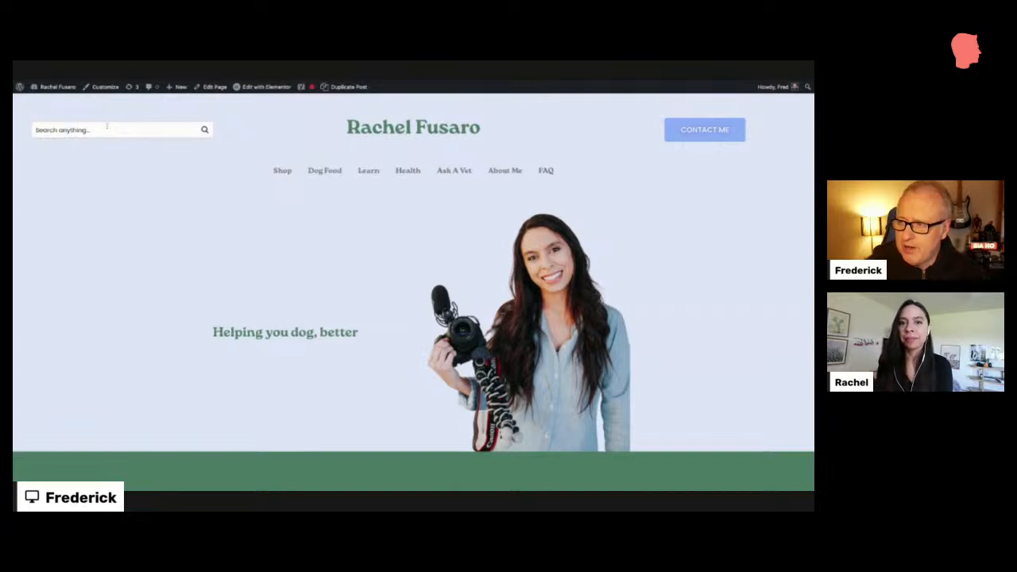
click(148, 125)
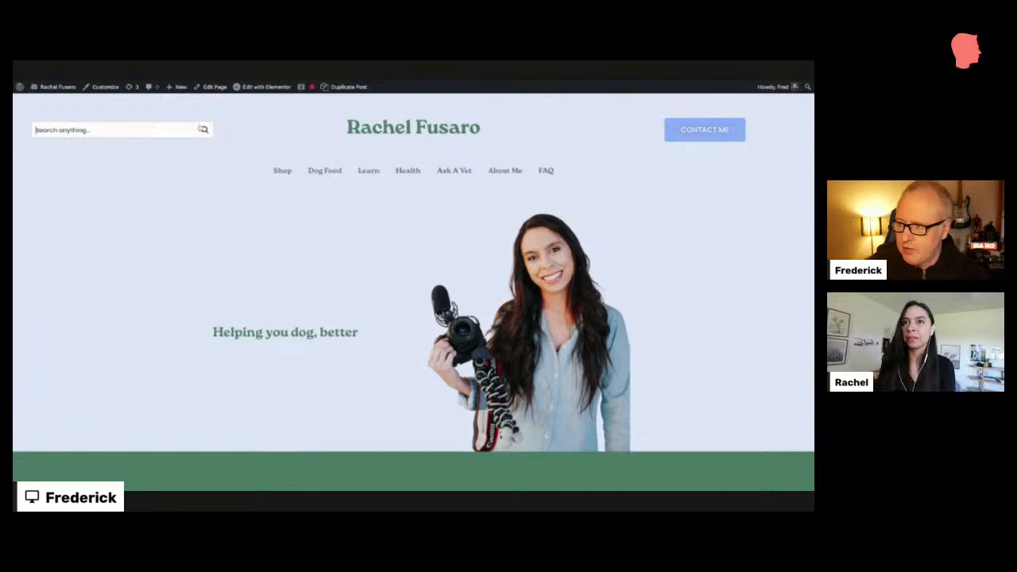
scroll(318, 155, down, 5)
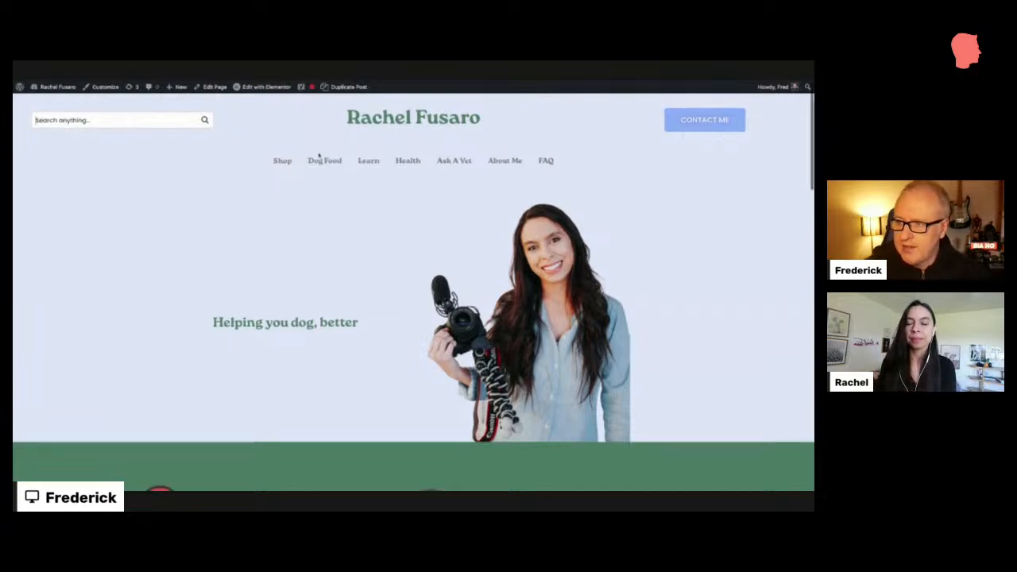
scroll(319, 157, up, 5)
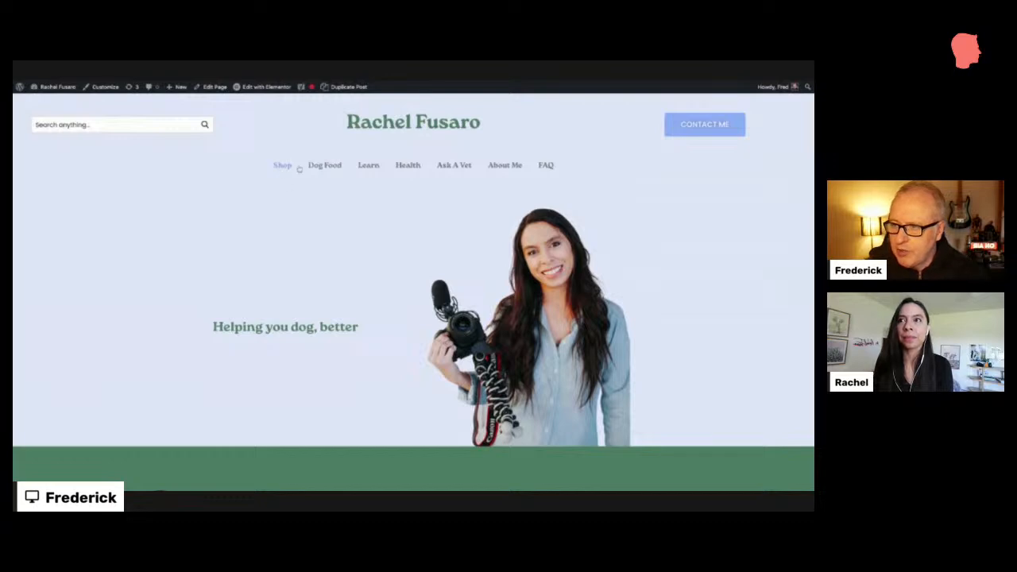
Open the About Me page from the homepage's About Me section and examine its biography and email sign-up form
scroll(369, 170, down, 5)
scroll(169, 291, down, 5)
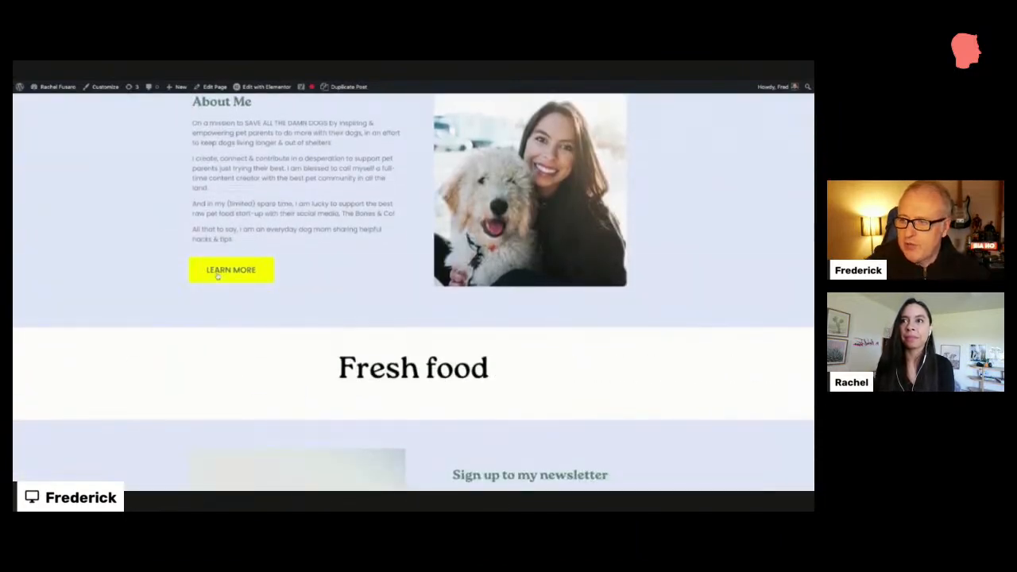
click(217, 274)
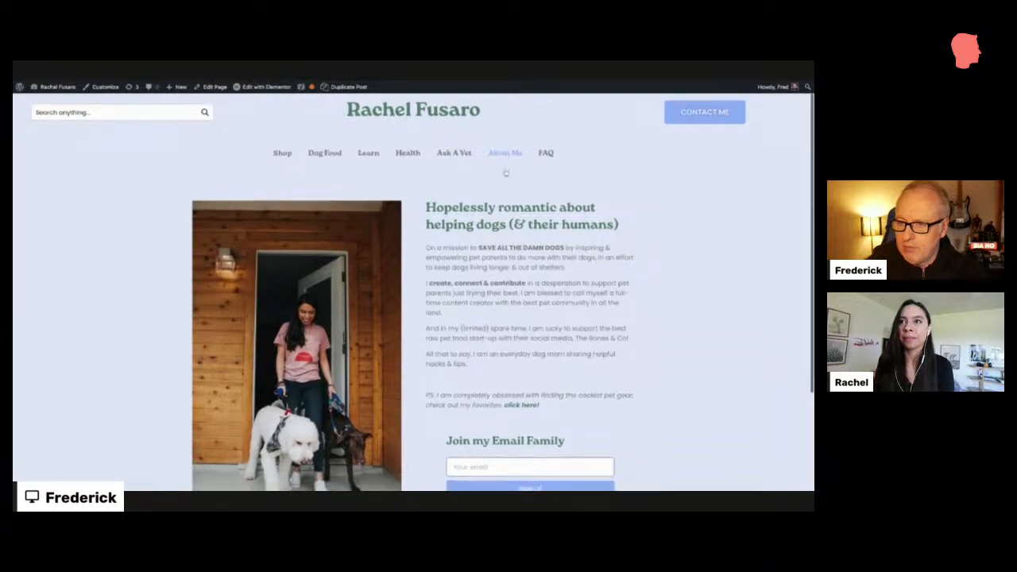
scroll(505, 172, down, 1)
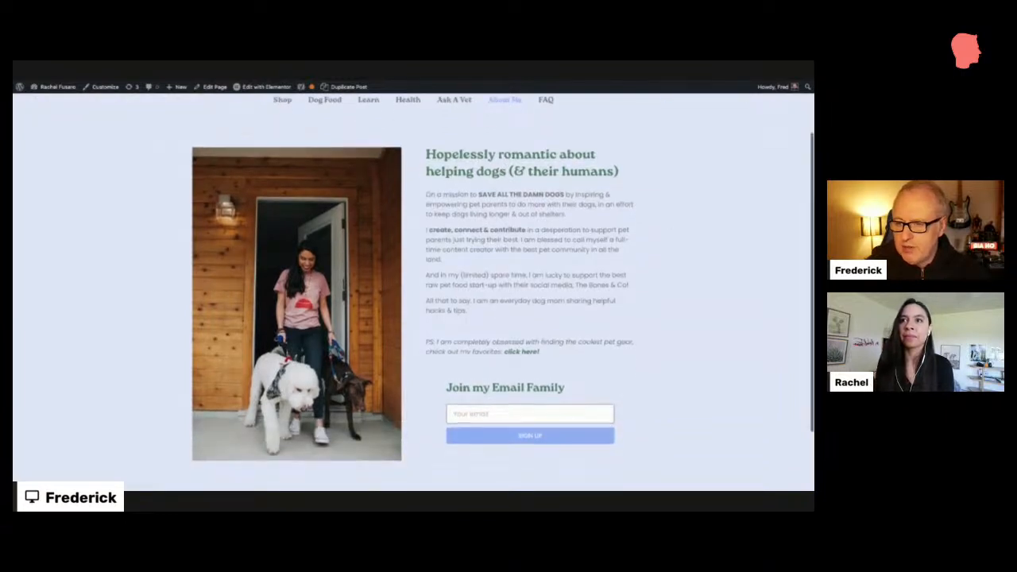
scroll(413, 292, down, 1)
click(545, 350)
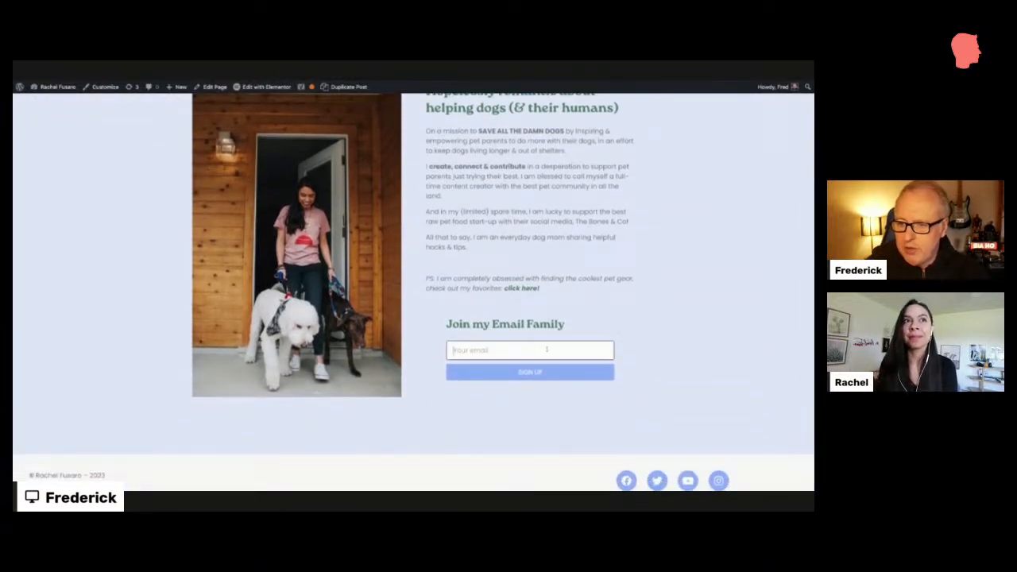
scroll(531, 309, up, 3)
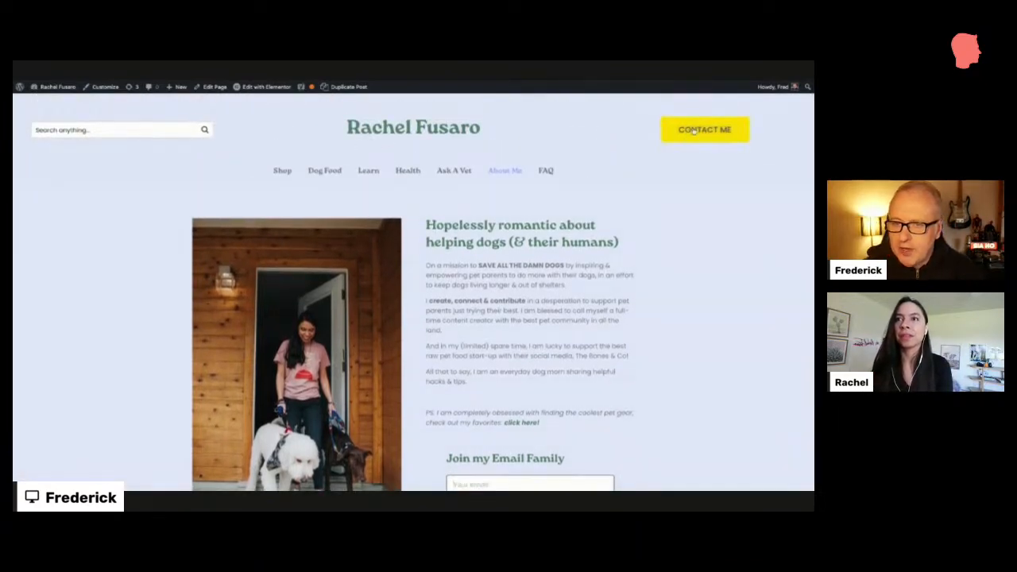
Follow the Contact Me link and examine the "Join my Email Family" introduction and its sign-up form
click(693, 132)
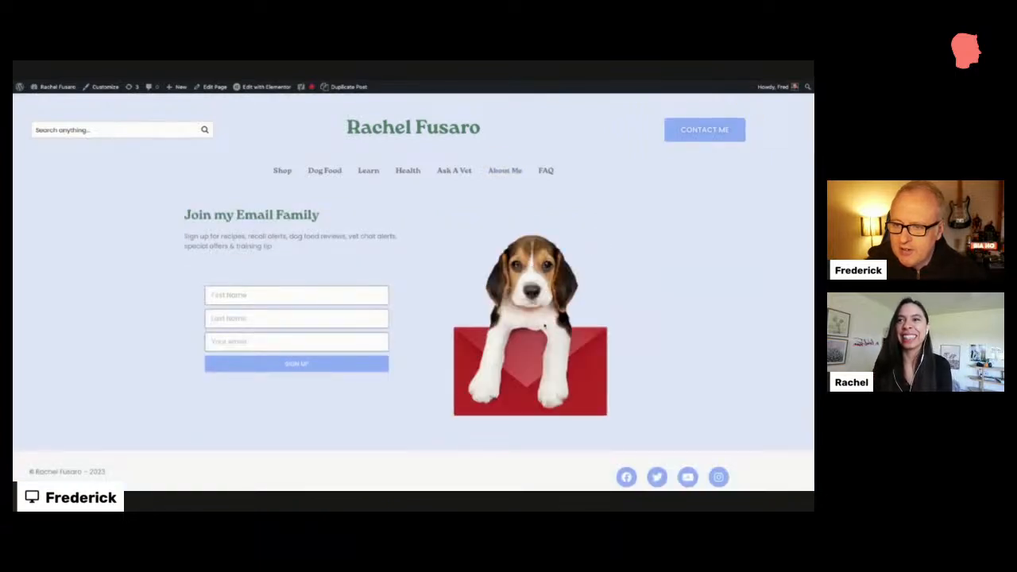
click(327, 298)
drag(274, 246, 183, 213)
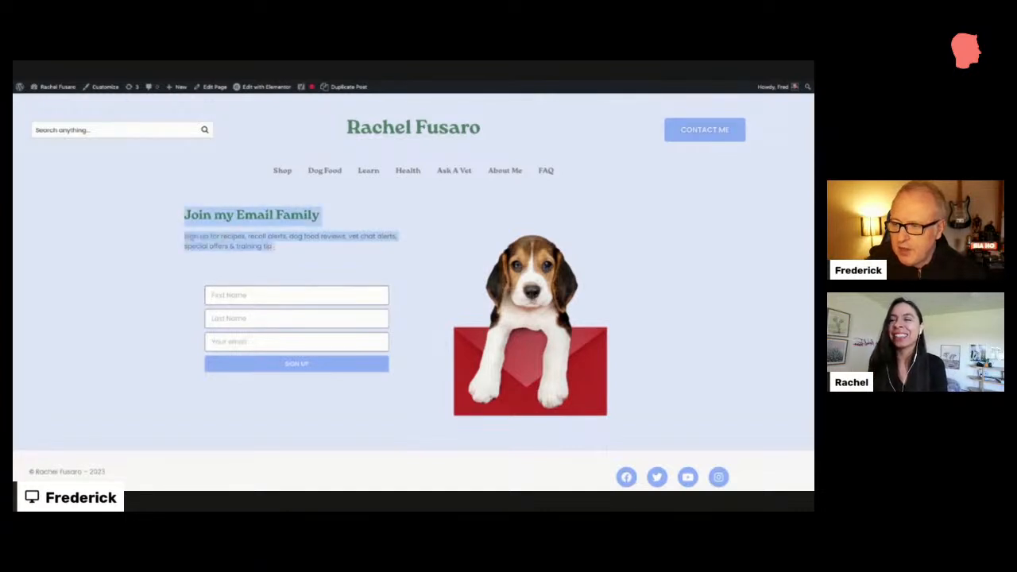
click(296, 238)
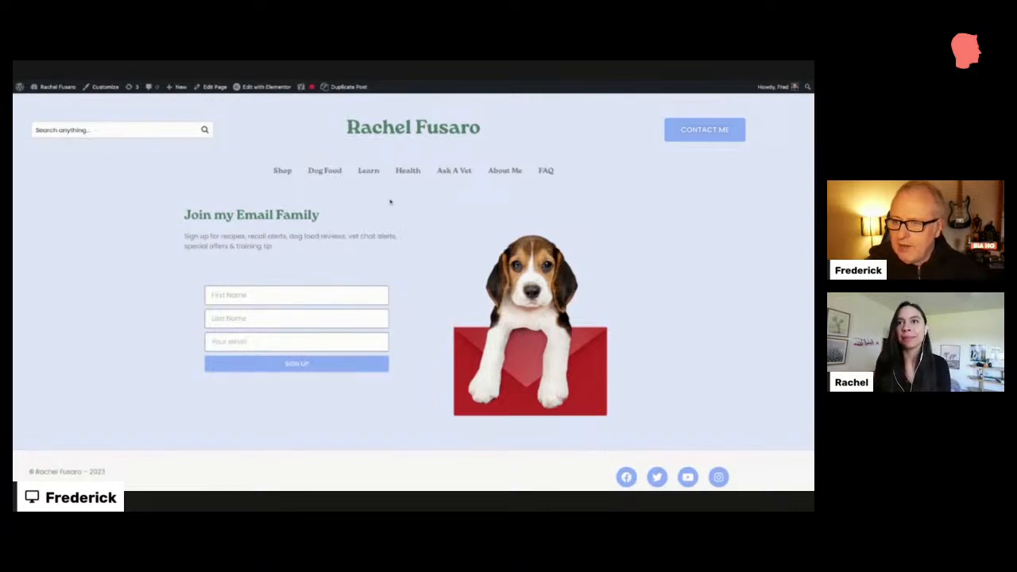
Open the homepage's blog post "5 Essential Steps for Successfully Crate Training Your Puppy" and examine its introduction and table of contents
scroll(386, 197, down, 10)
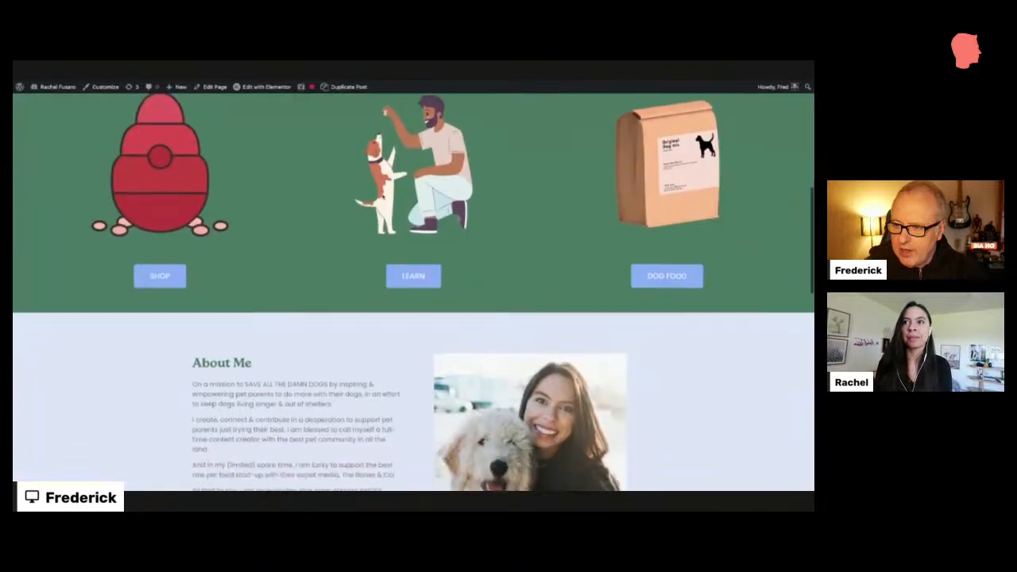
scroll(383, 197, down, 10)
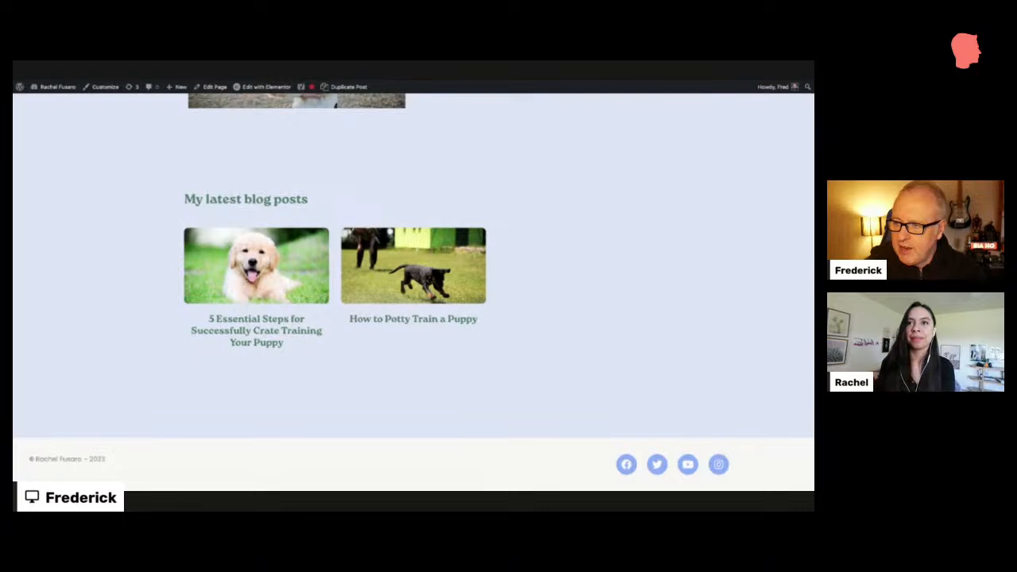
click(257, 274)
scroll(257, 274, down, 5)
scroll(413, 292, down, 2)
scroll(442, 225, up, 6)
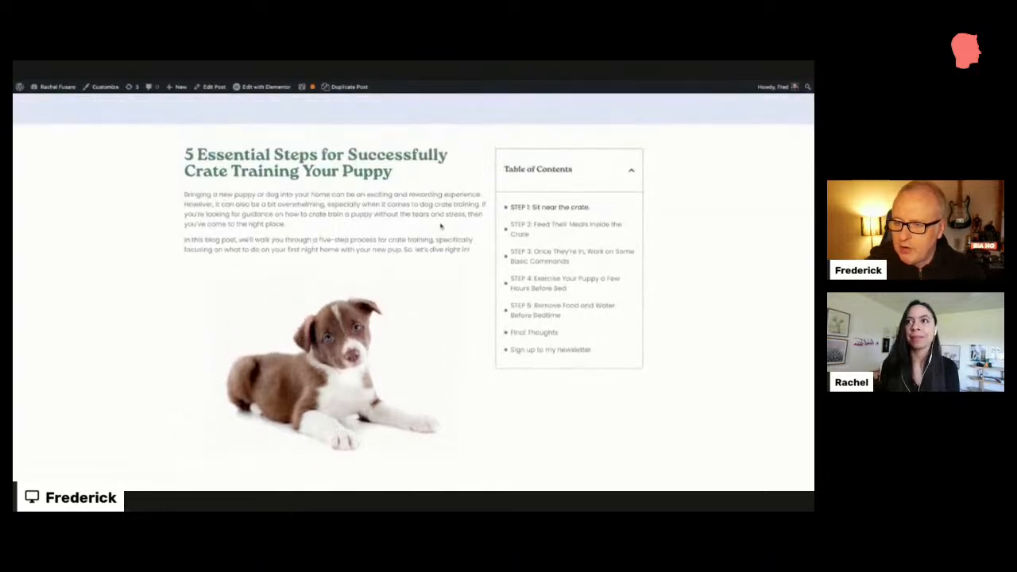
scroll(442, 225, up, 1)
scroll(441, 225, down, 2)
scroll(433, 255, up, 2)
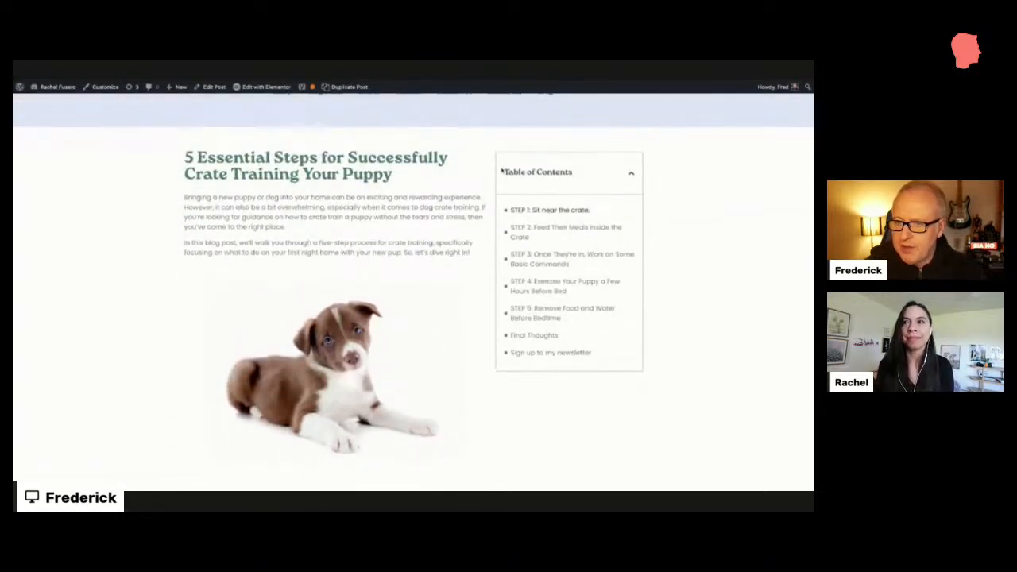
Review the crate training post through to its closing newsletter sign-up form, then return to the beginning of the post
scroll(400, 219, down, 20)
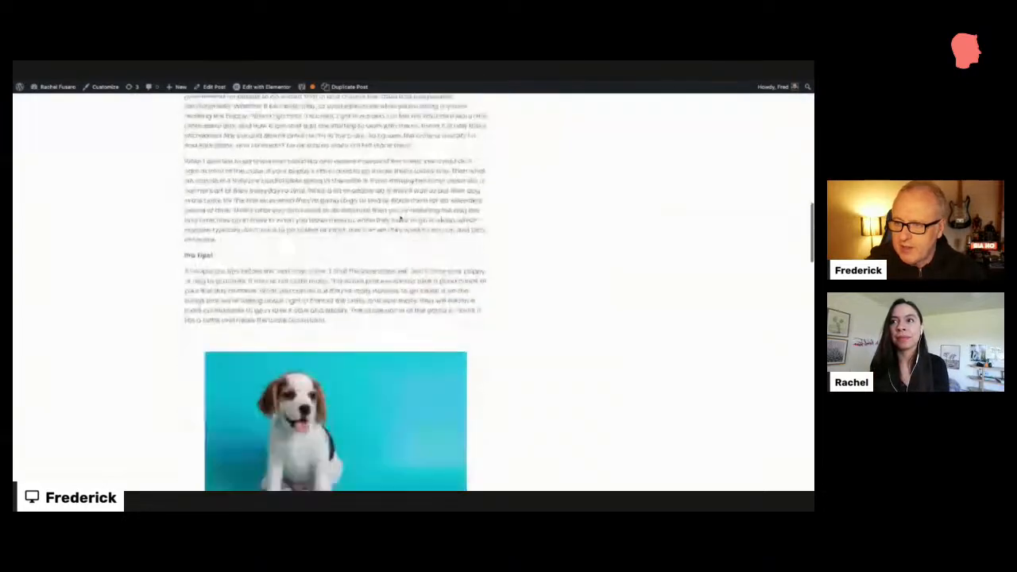
scroll(401, 220, down, 15)
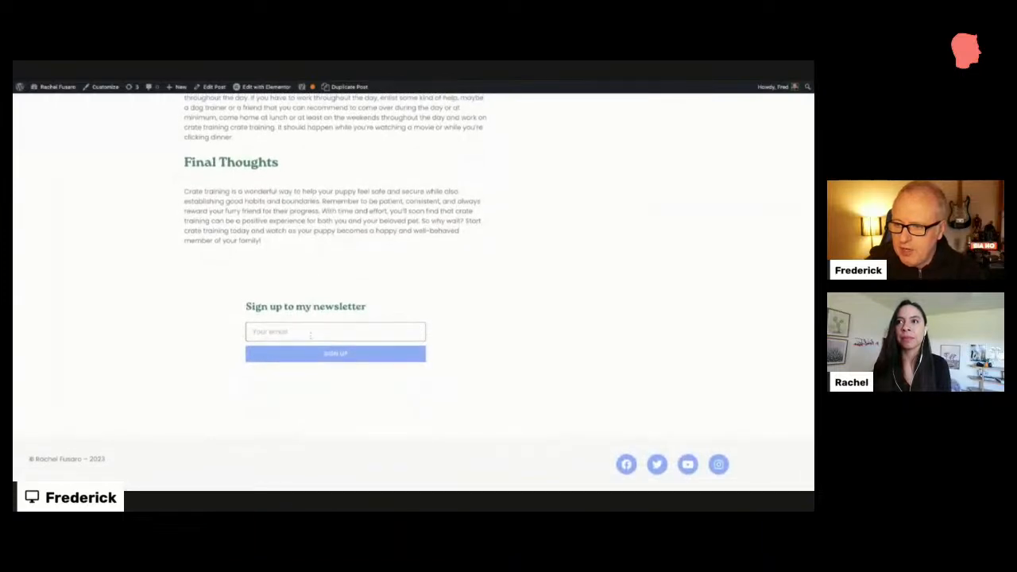
click(293, 335)
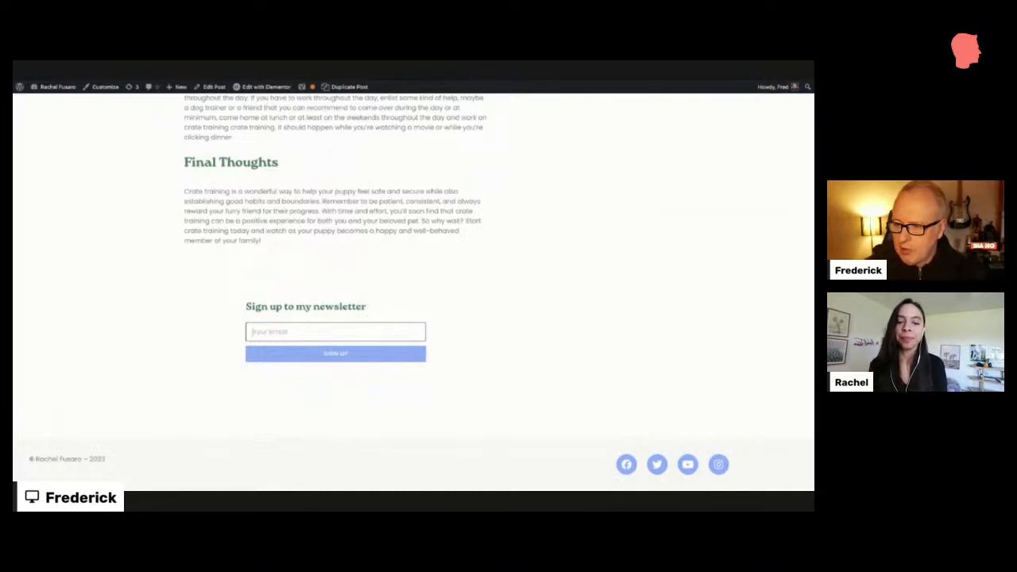
scroll(455, 248, up, 1)
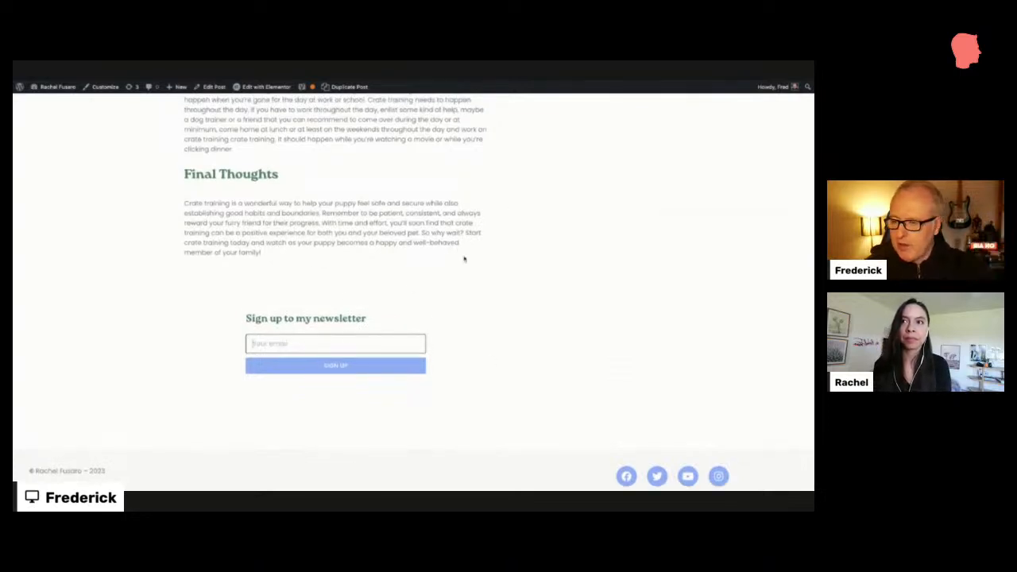
drag(372, 325, 246, 320)
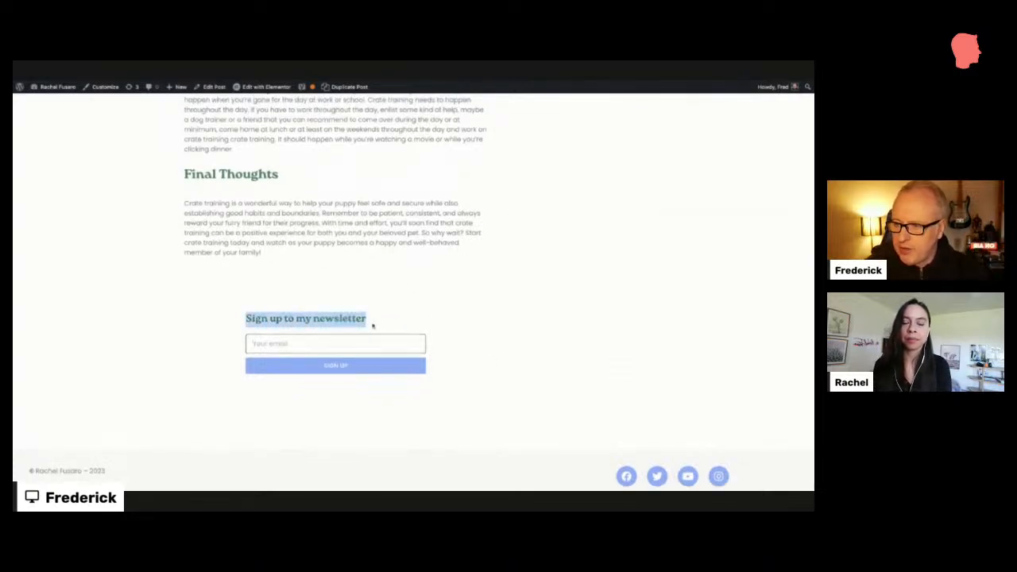
click(310, 340)
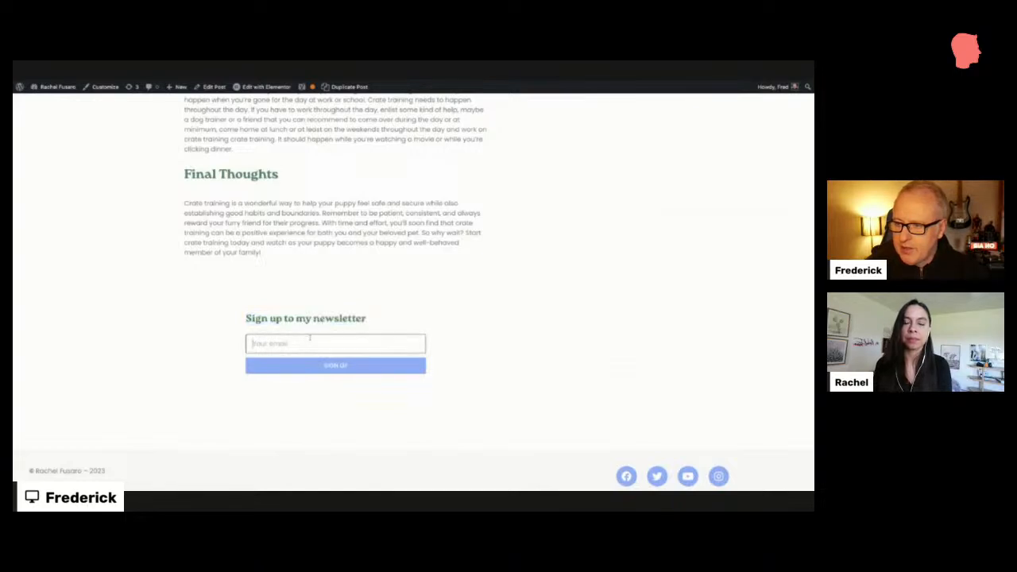
scroll(301, 319, up, 20)
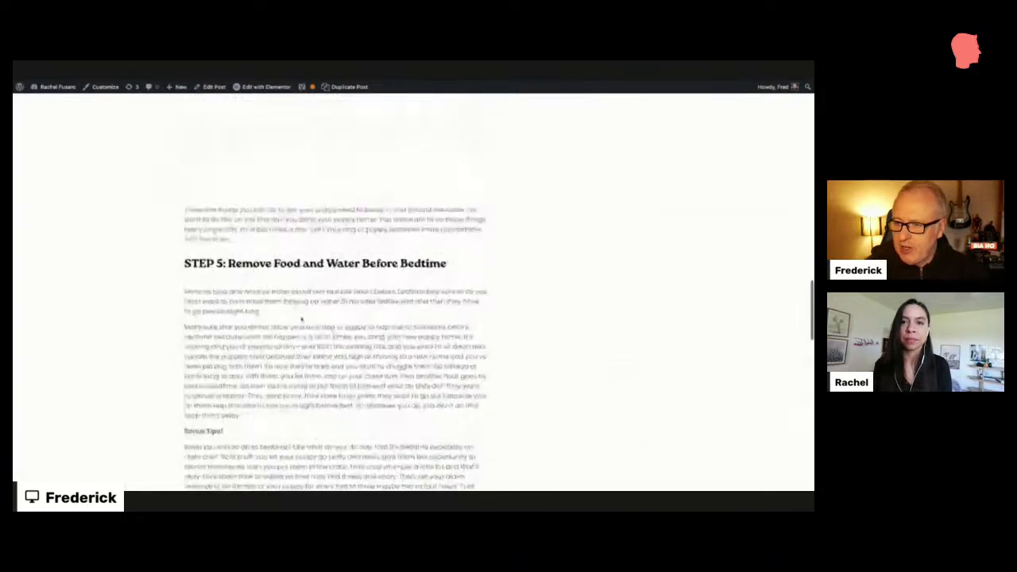
scroll(301, 318, up, 5)
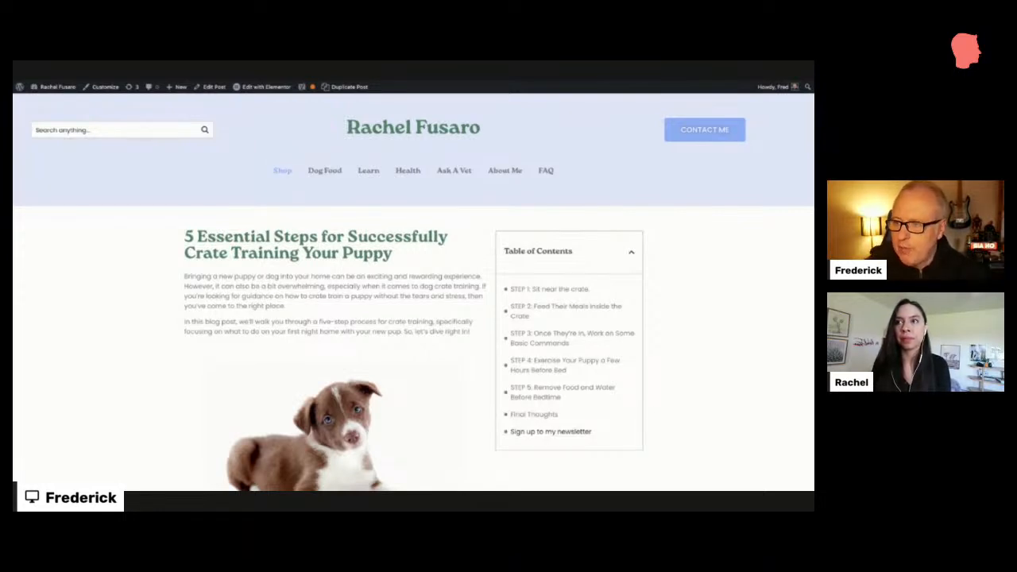
Open the Shop page and examine the product grid, discount codes and product type filters
click(283, 171)
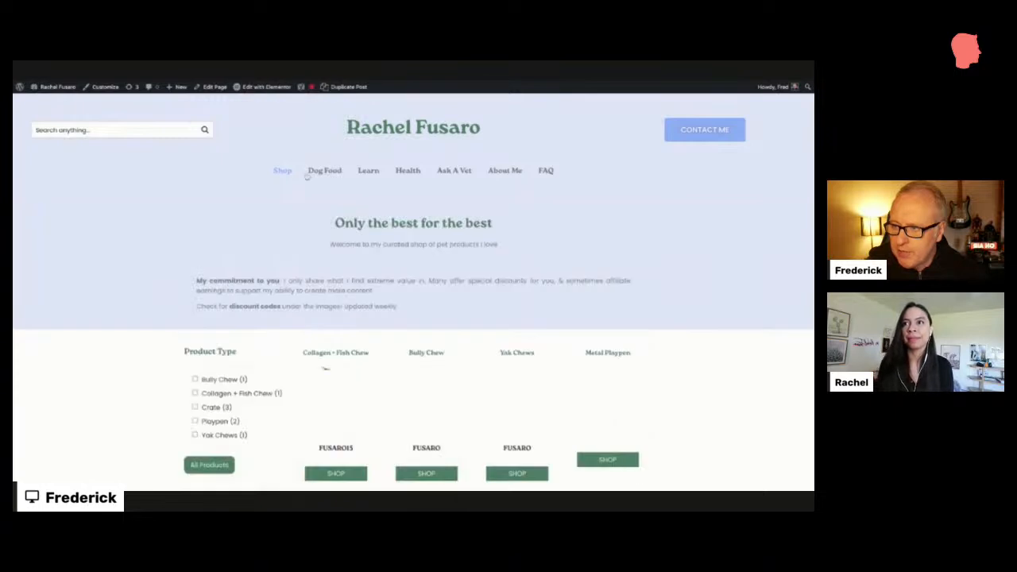
scroll(697, 268, down, 4)
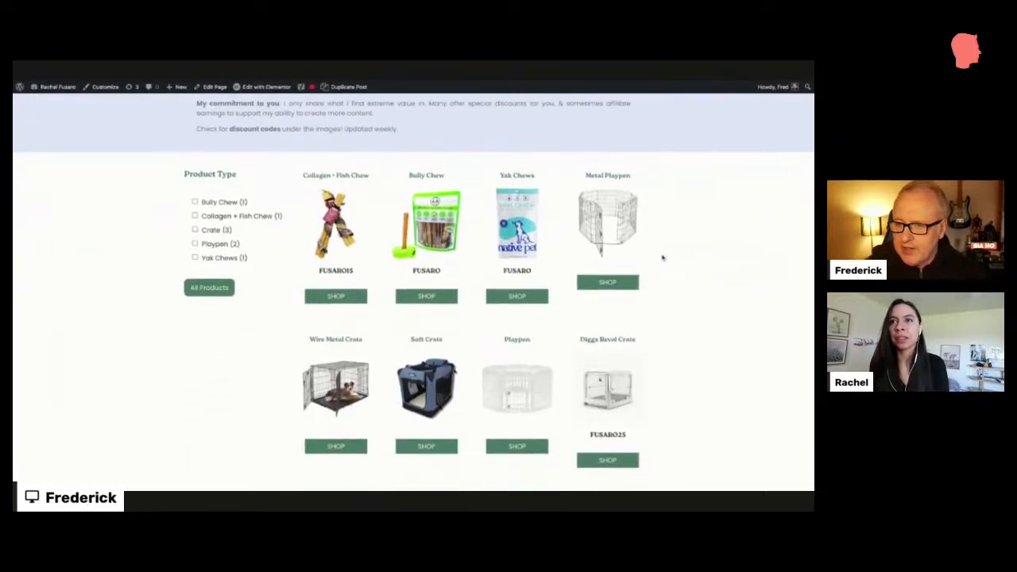
scroll(337, 229, down, 2)
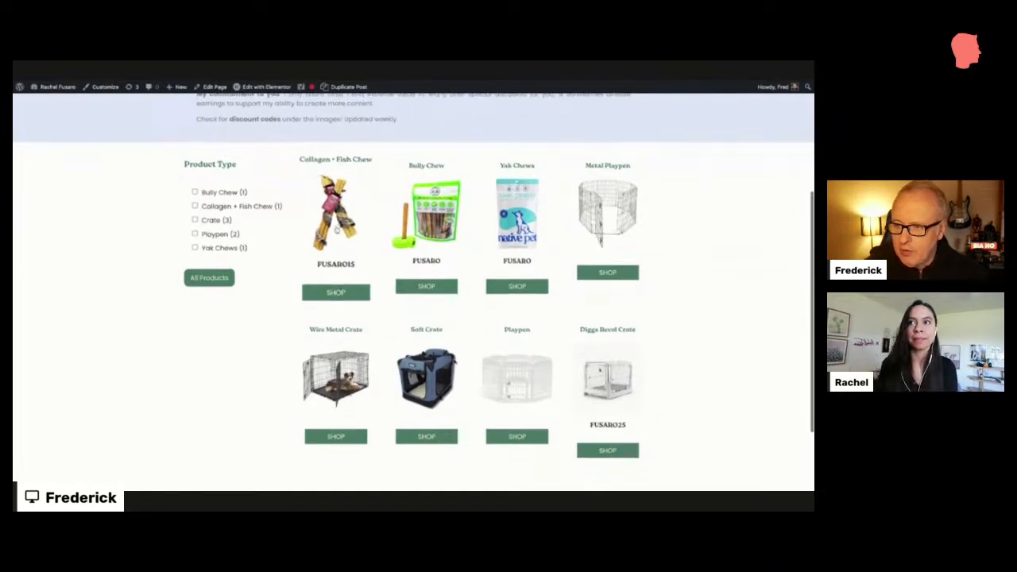
scroll(334, 228, down, 2)
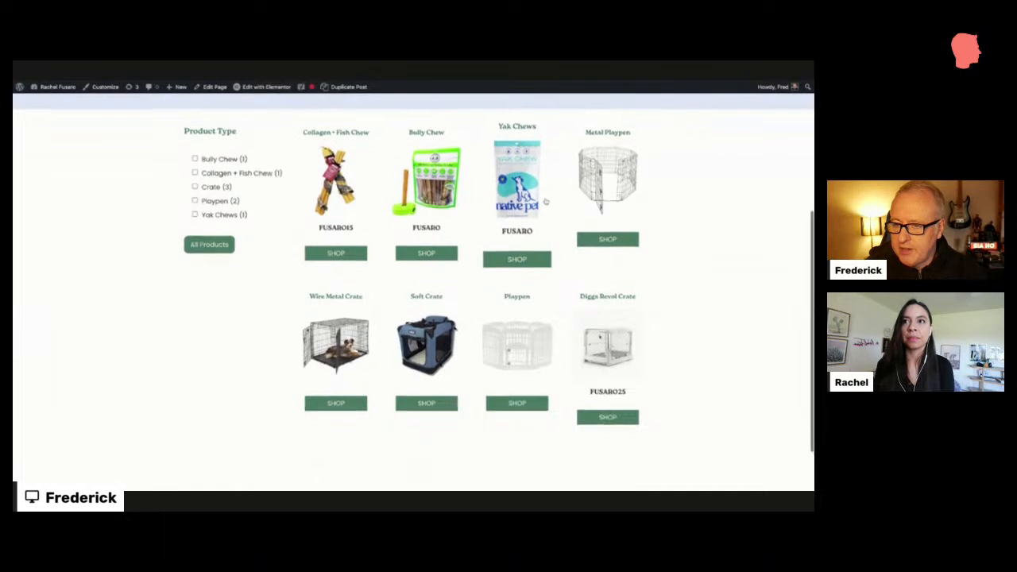
scroll(546, 202, down, 1)
scroll(546, 202, up, 2)
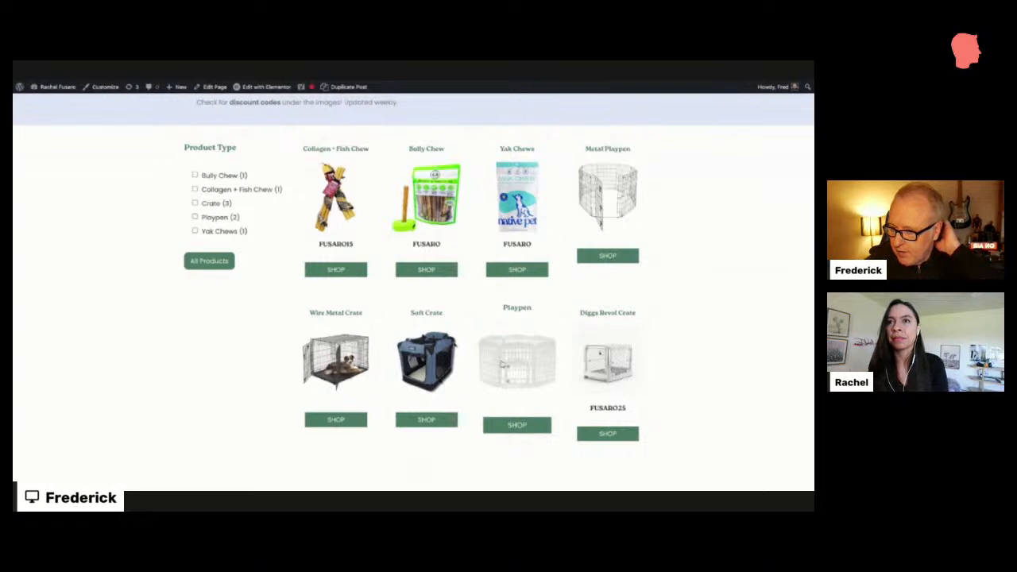
Open the Iris Playpen product page, review its details and video, and follow its product type to the Playpen listing
click(502, 364)
scroll(448, 291, down, 2)
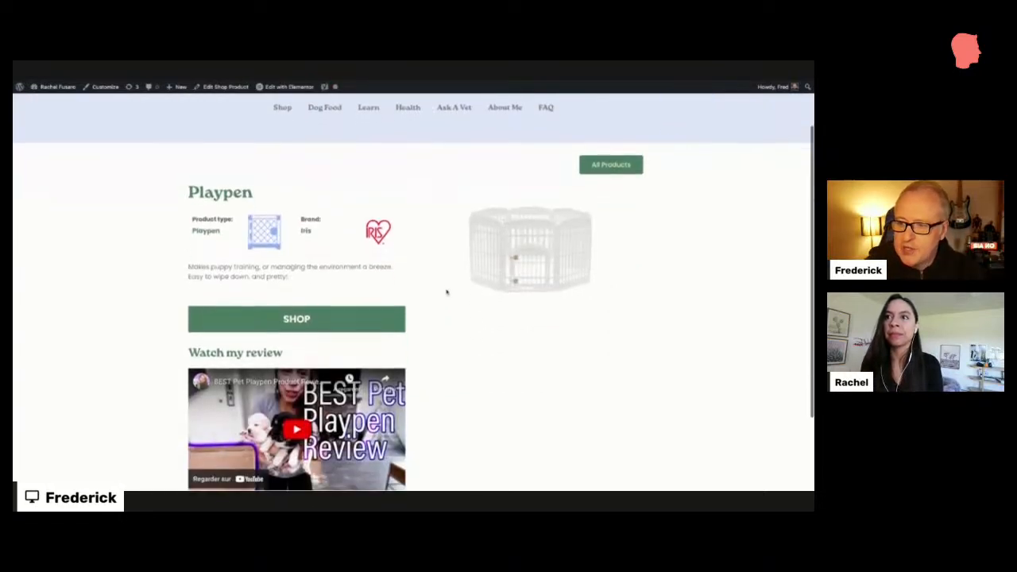
scroll(447, 292, down, 2)
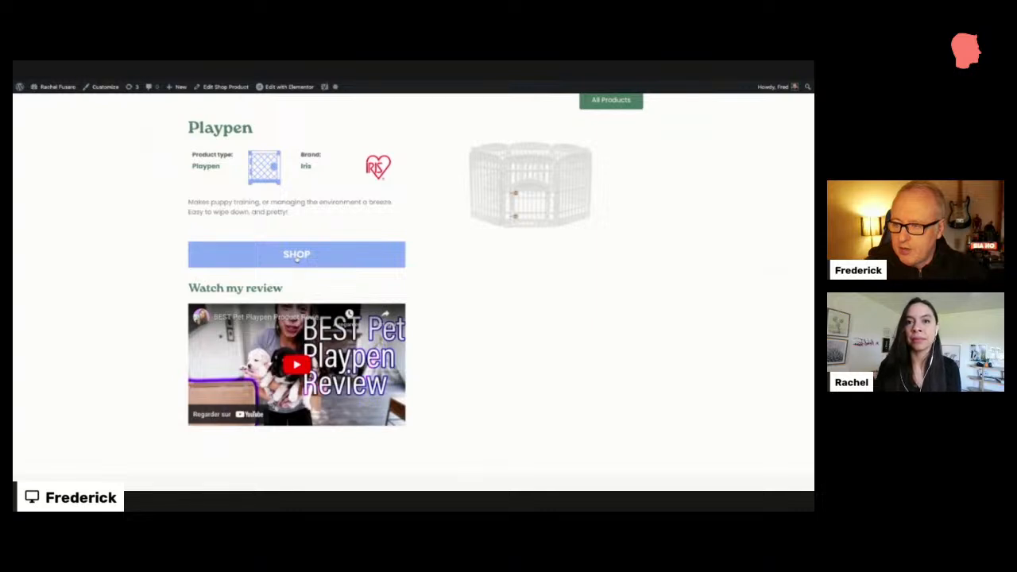
scroll(211, 205, up, 1)
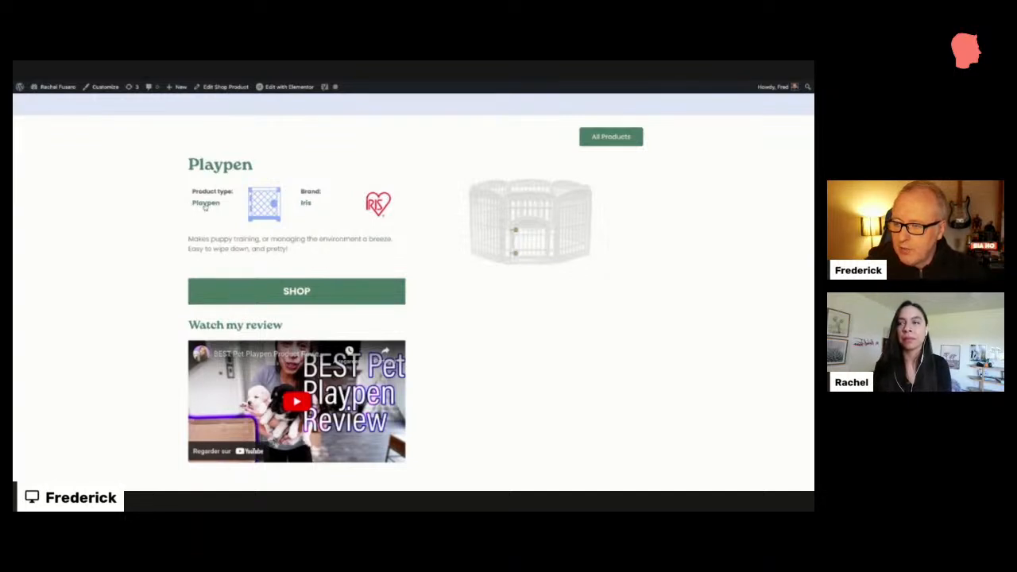
click(205, 202)
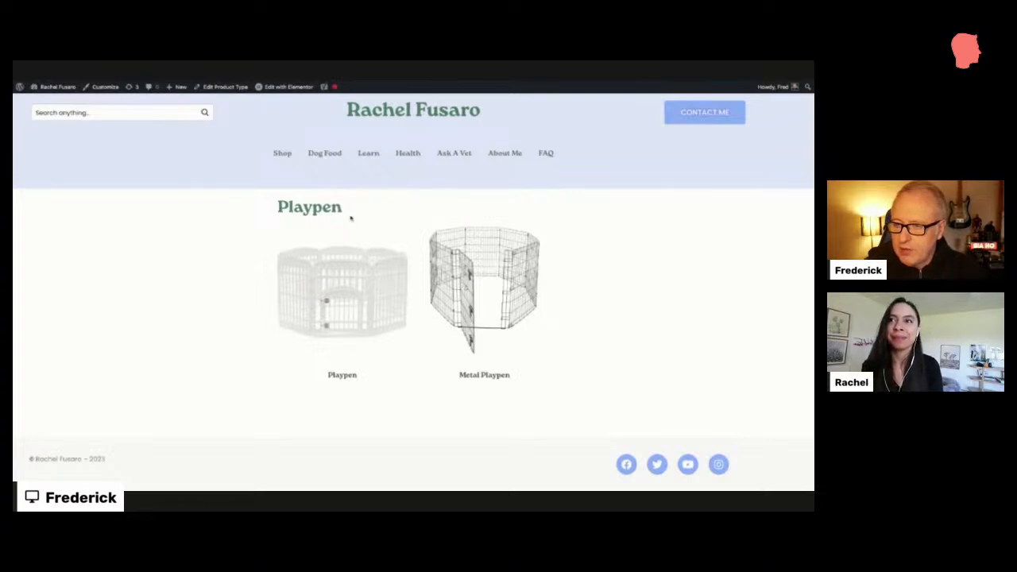
Examine the Playpen product type listing, then return to the Iris Playpen product page
drag(280, 208, 342, 209)
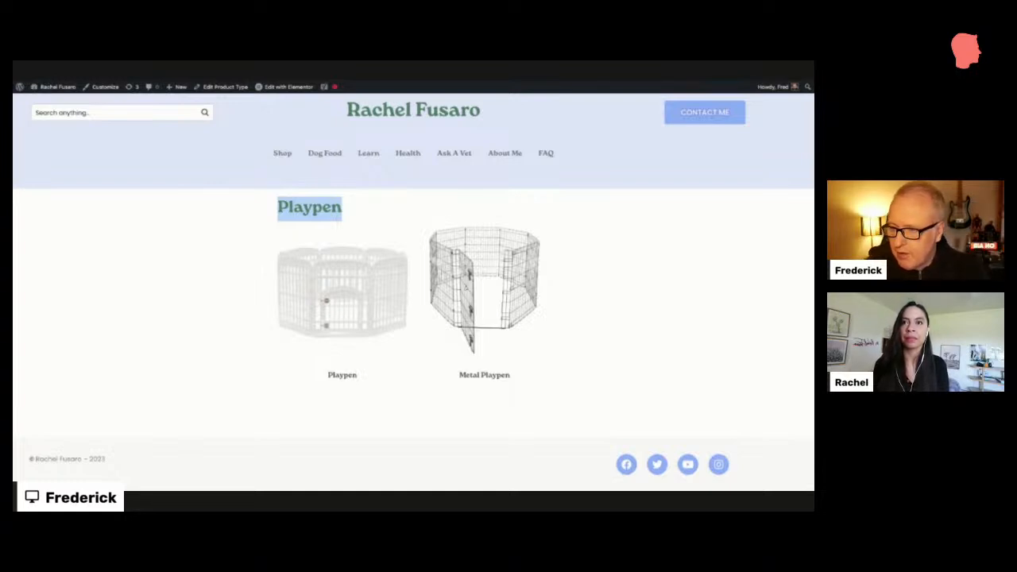
click(395, 211)
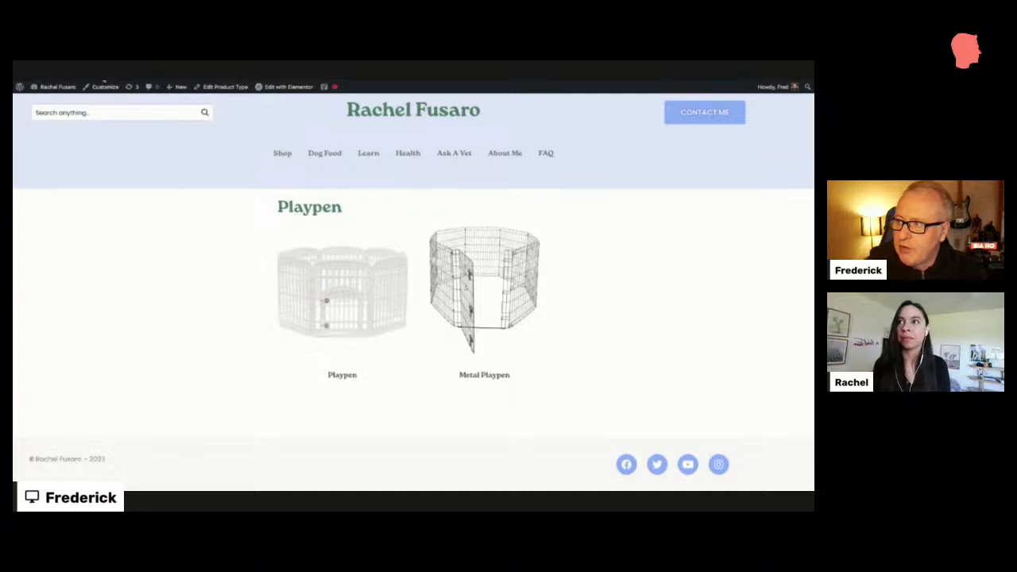
click(104, 78)
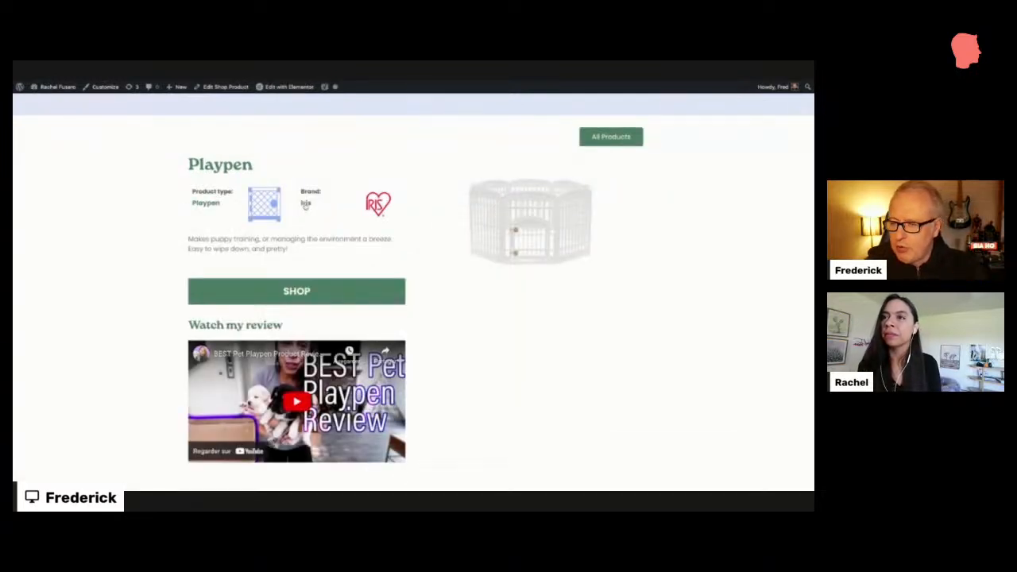
Follow the product's brand to the Iris brand page, examine its listing, and return to the Playpen product type listing
scroll(305, 207, up, 1)
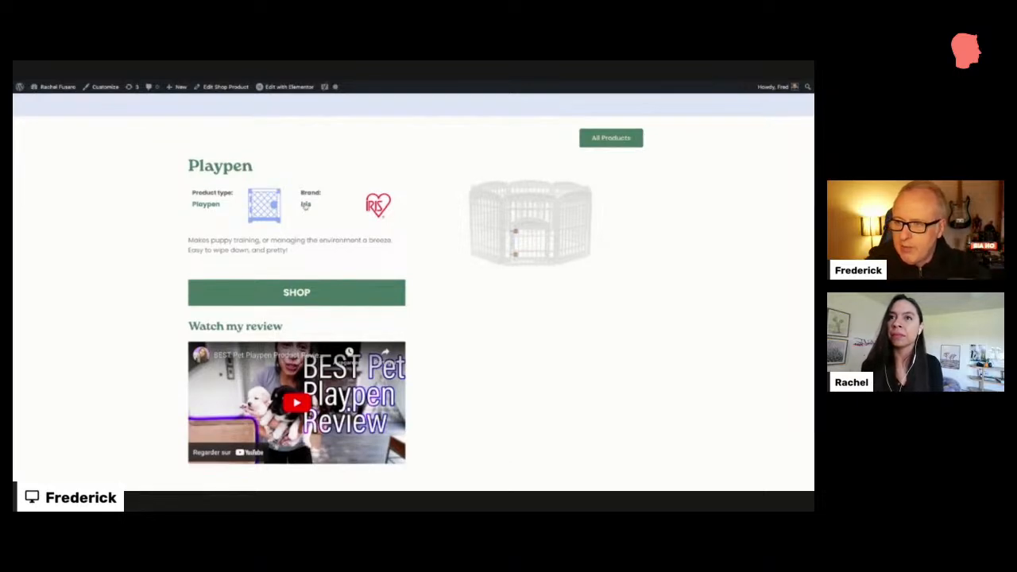
click(305, 205)
scroll(326, 240, down, 1)
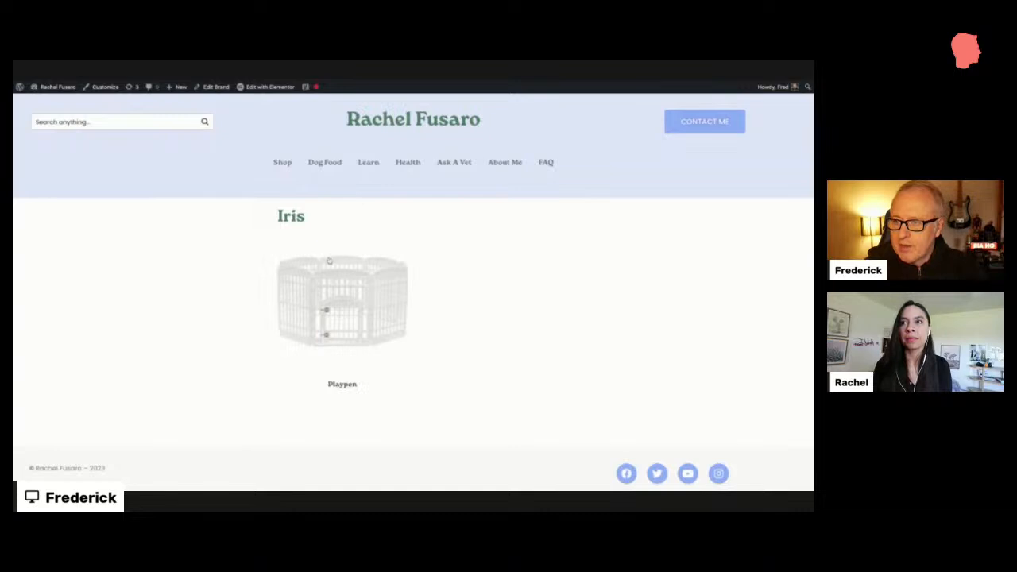
scroll(329, 262, up, 1)
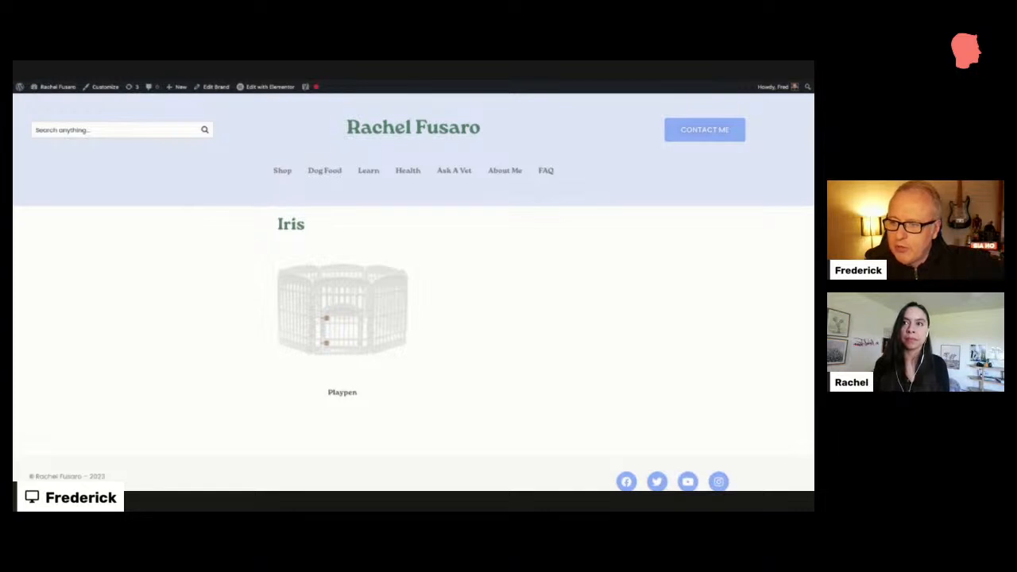
drag(309, 225, 278, 226)
click(78, 78)
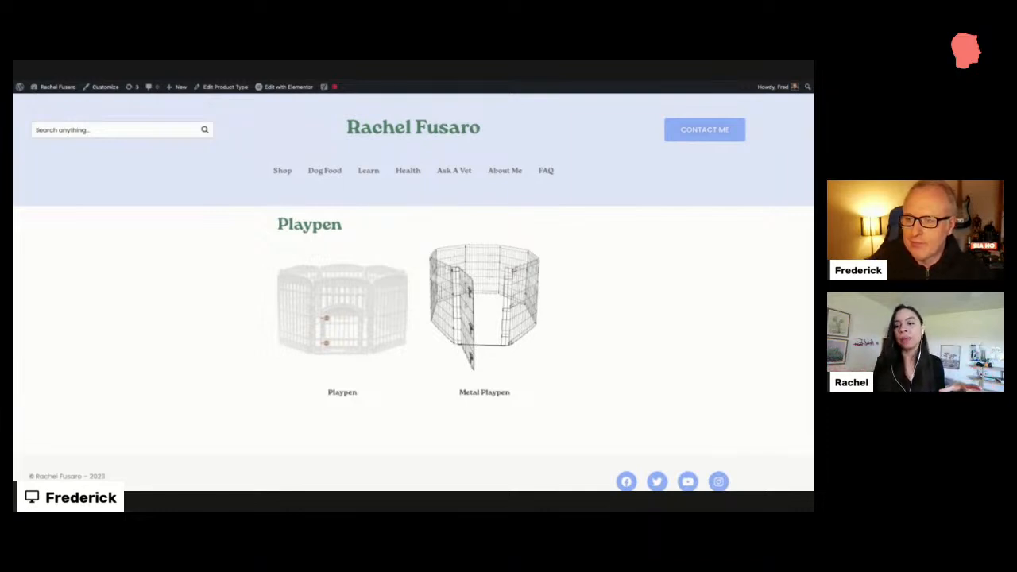
Search the site for "crate" and open the Wire Metal Crate product from the live suggestions
scroll(413, 291, down, 1)
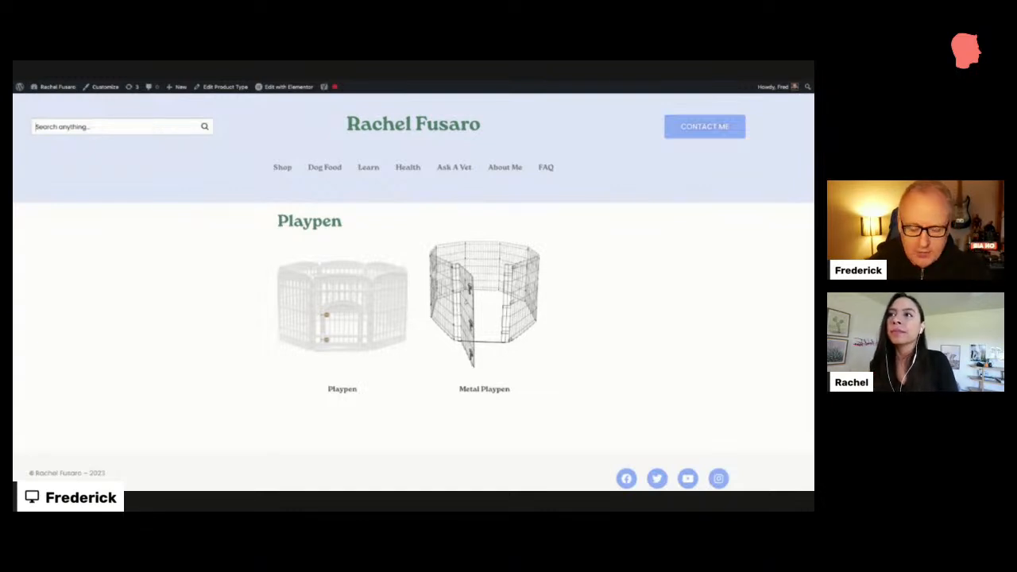
text(crate)
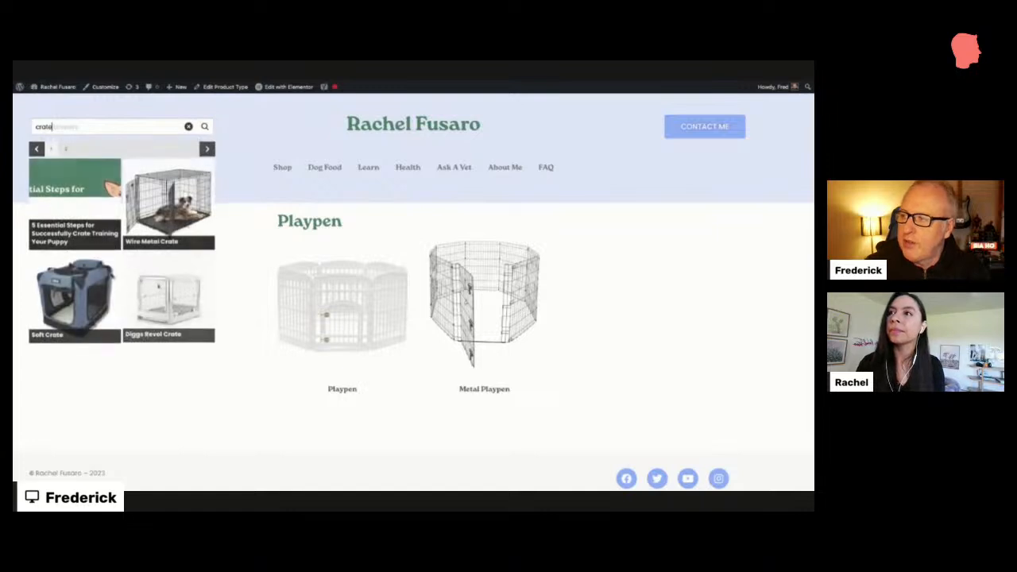
scroll(163, 198, down, 1)
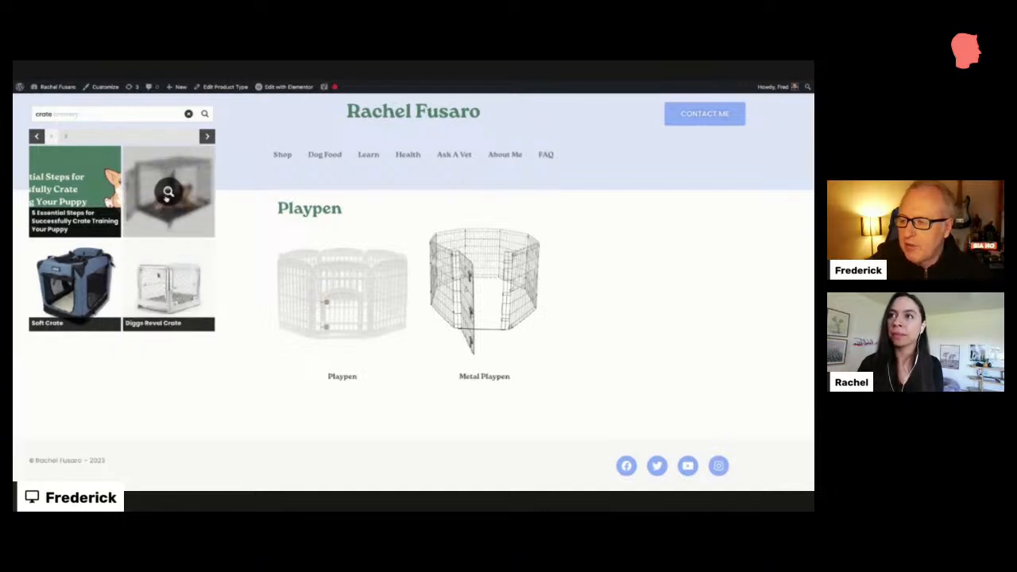
click(166, 197)
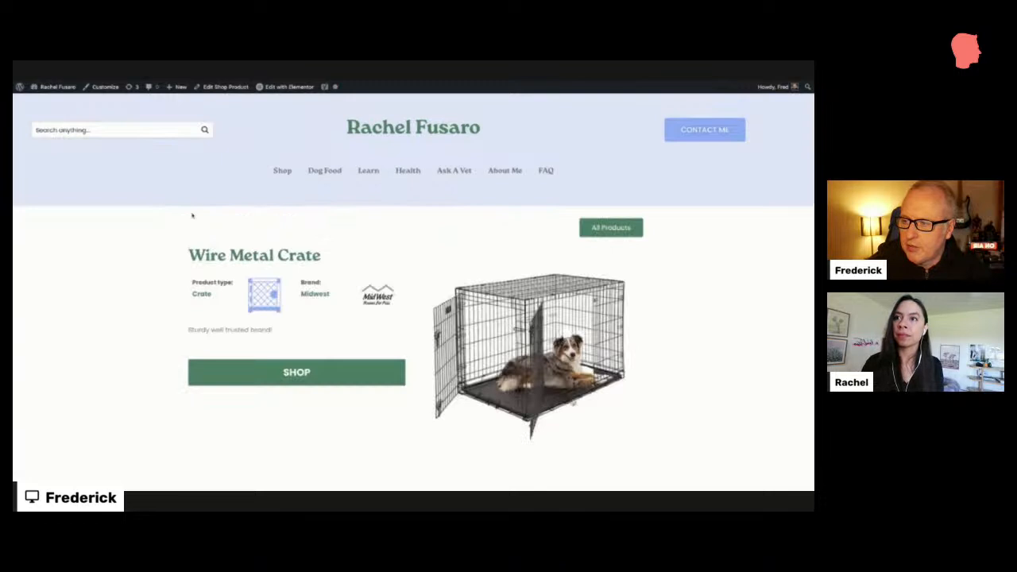
Search the site for "crate" again and review the full search results page
click(164, 133)
text(creat)
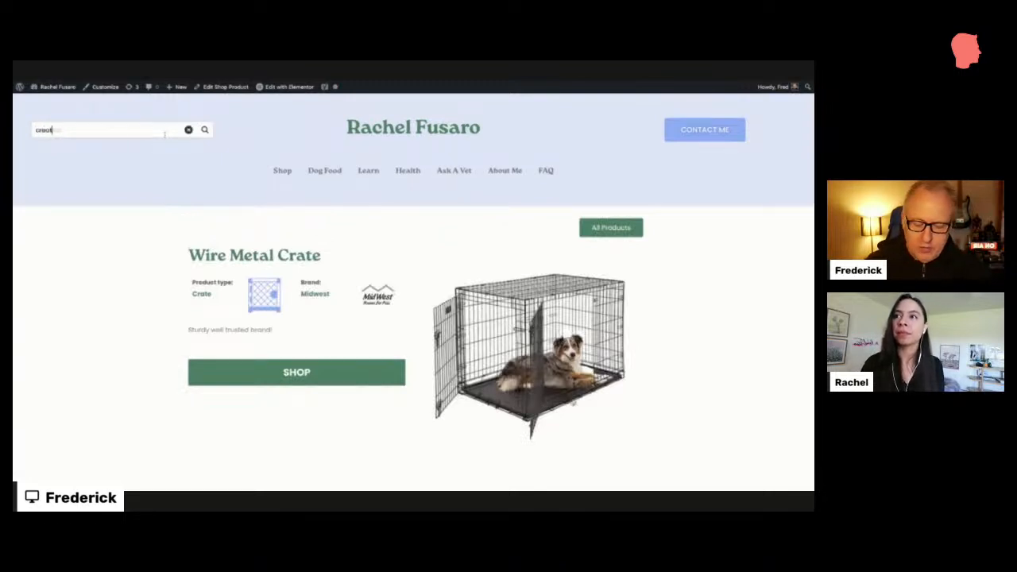
key(BackSpace)
key(BackSpace)
text(ate)
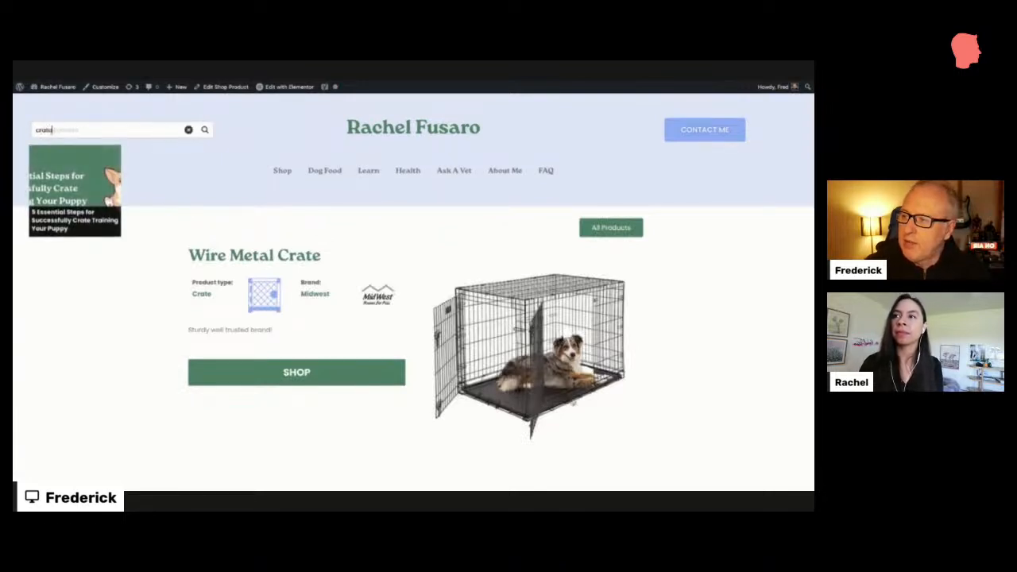
key(Return)
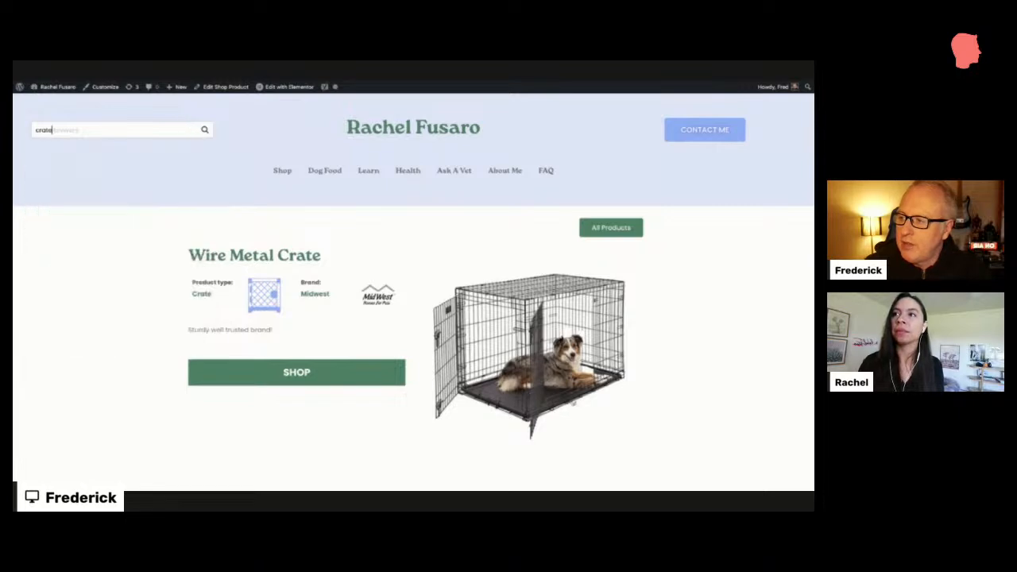
scroll(413, 290, down, 2)
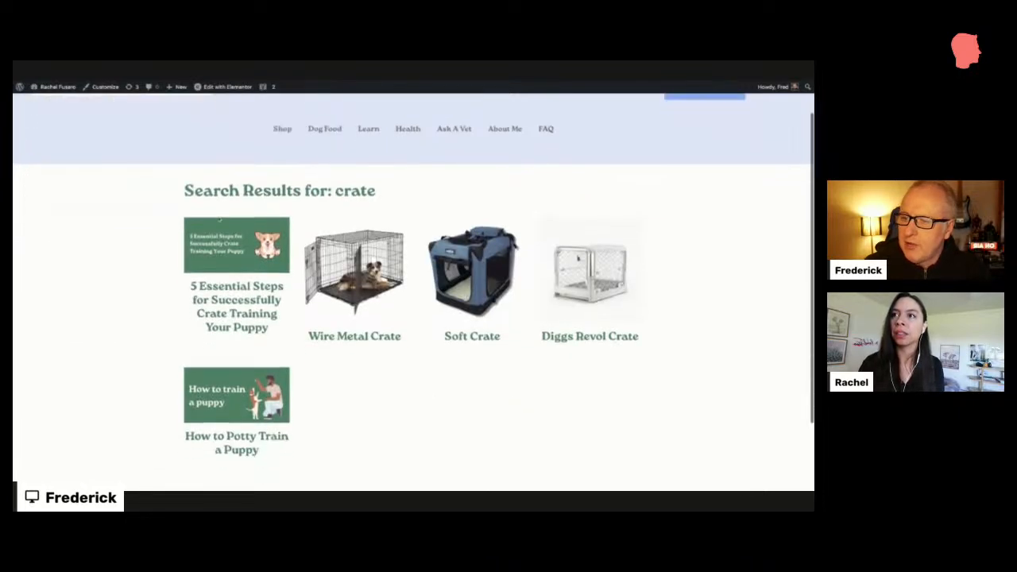
scroll(246, 173, up, 2)
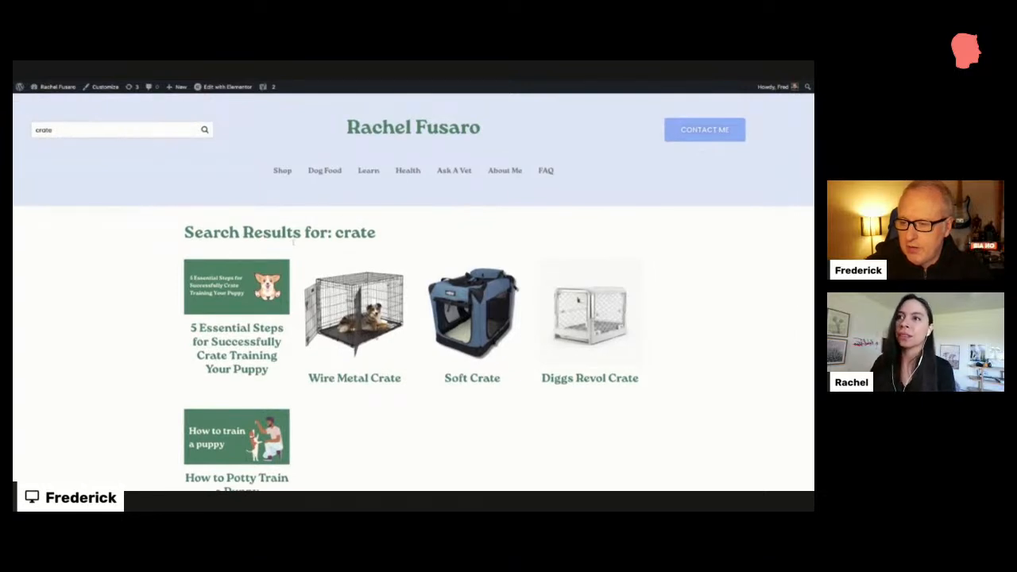
Replace the search term with "playpen", review the live suggestions and dismiss them
click(147, 133)
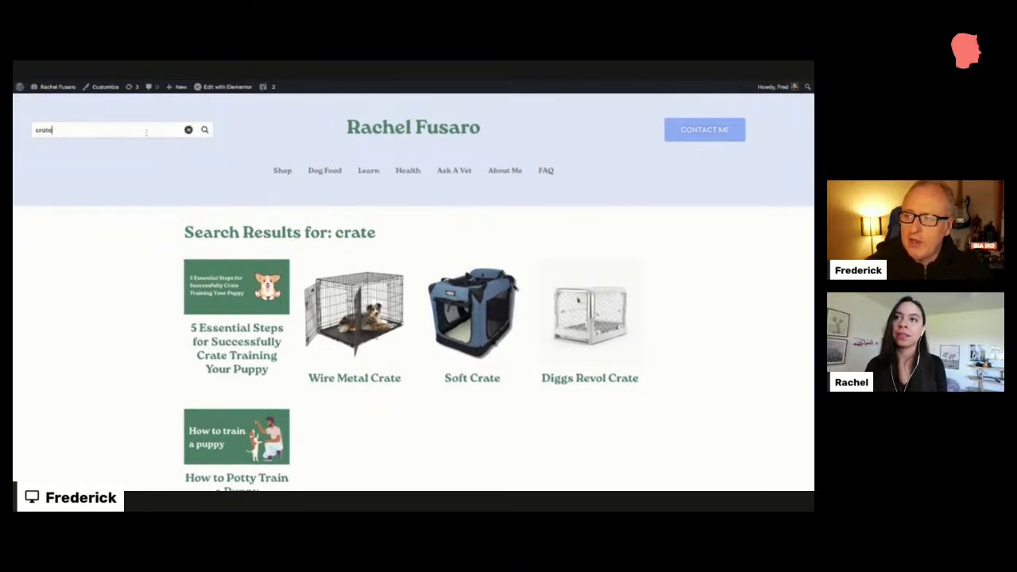
key(BackSpace)
key(BackSpace)
key(BackSpace)
key(BackSpace)
key(BackSpace)
text(playpen)
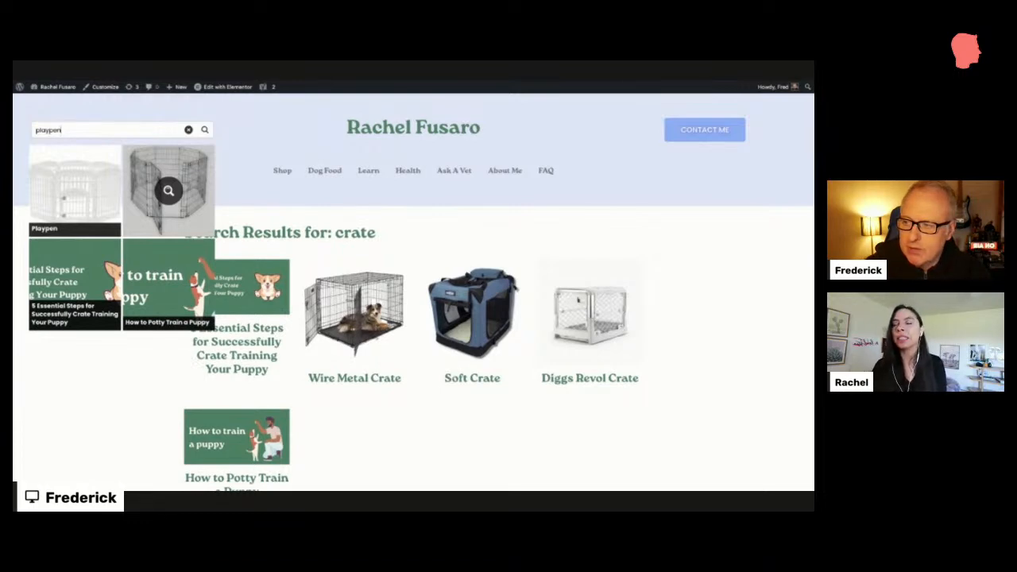
click(238, 215)
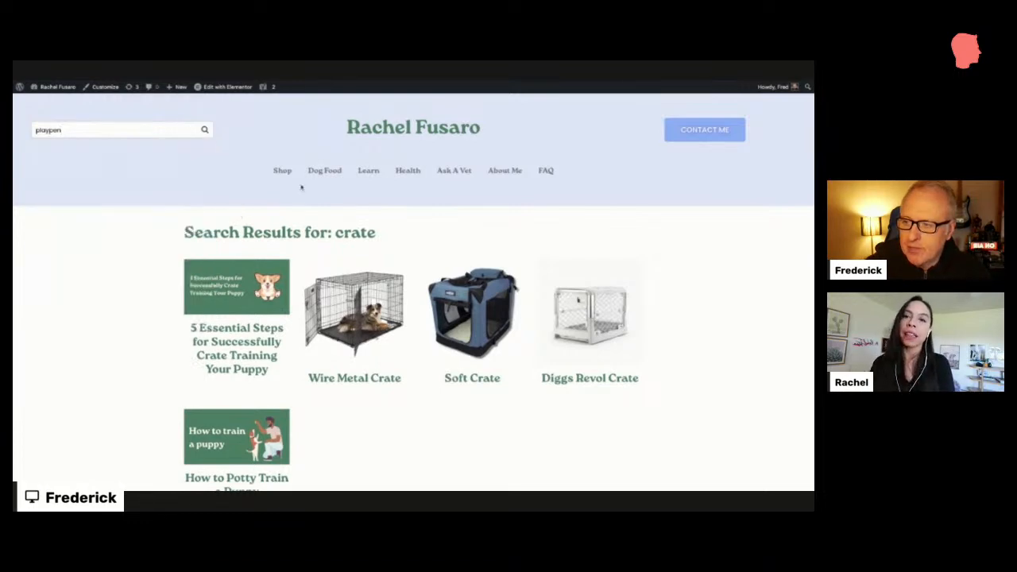
Return to the homepage and search the site for "playp" to view the live suggestions there
click(369, 134)
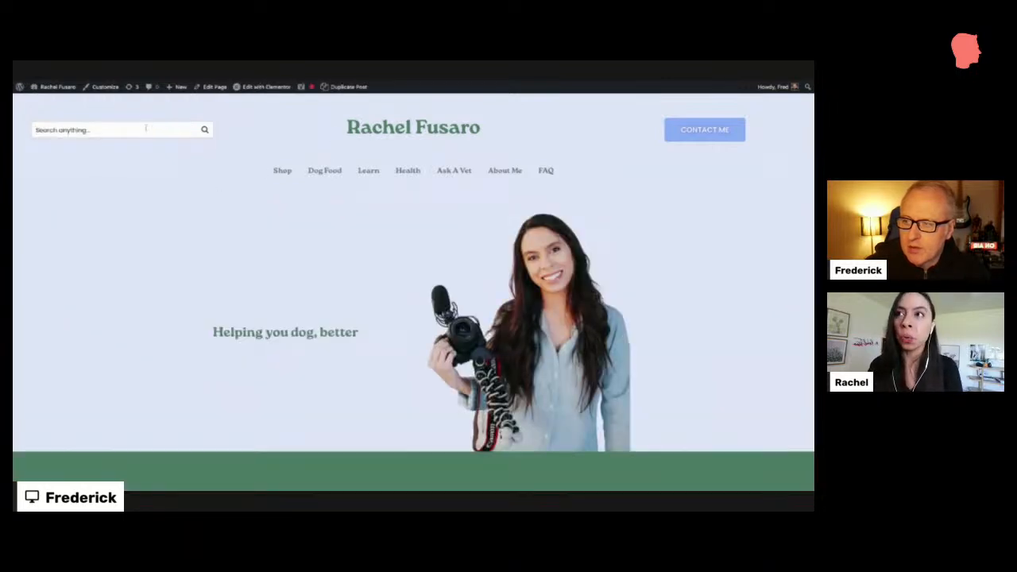
scroll(169, 180, down, 2)
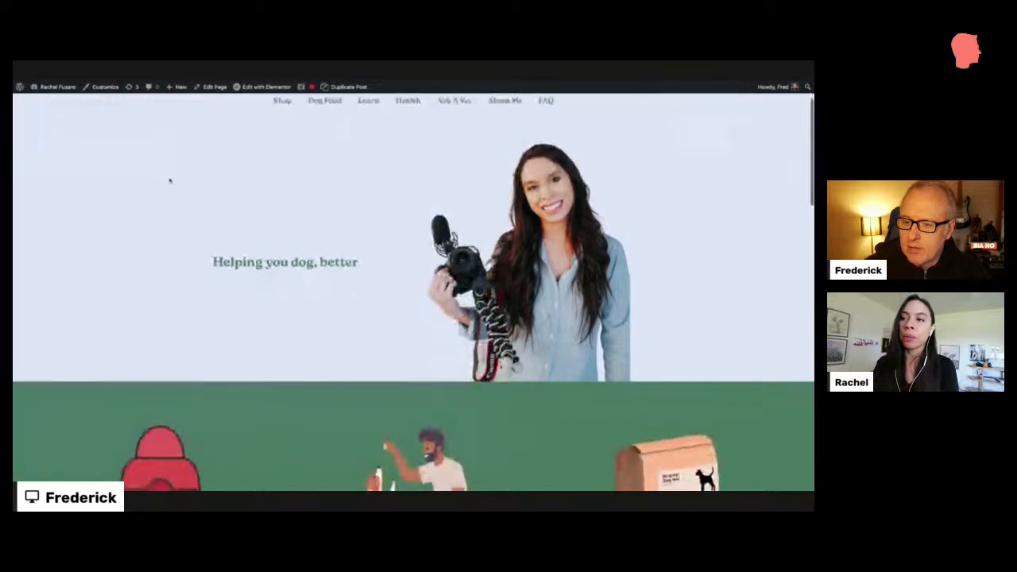
scroll(169, 182, up, 2)
click(121, 131)
text(playp)
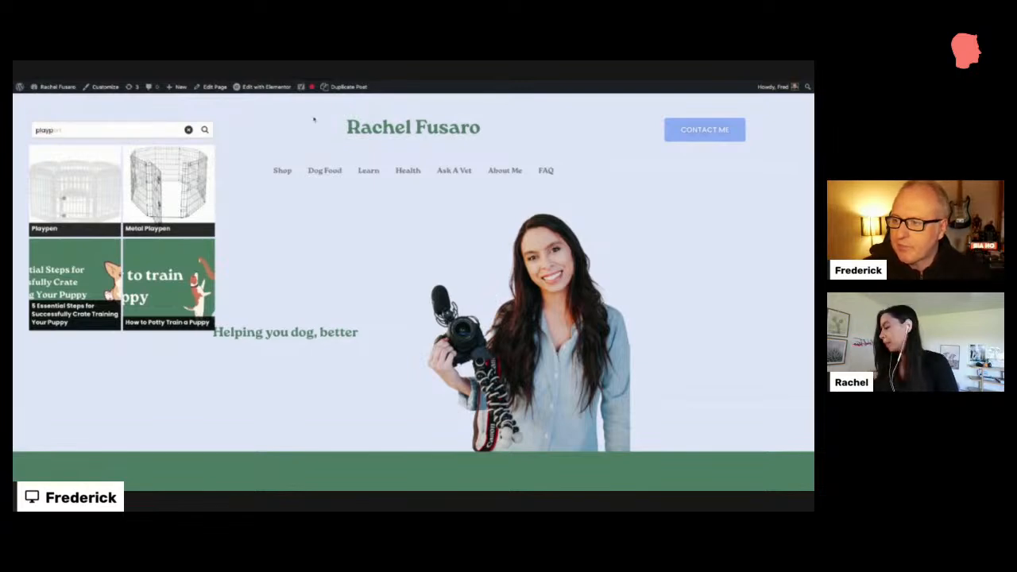
Open the WordPress admin dashboard and examine the SEO notice about access for robots
click(54, 101)
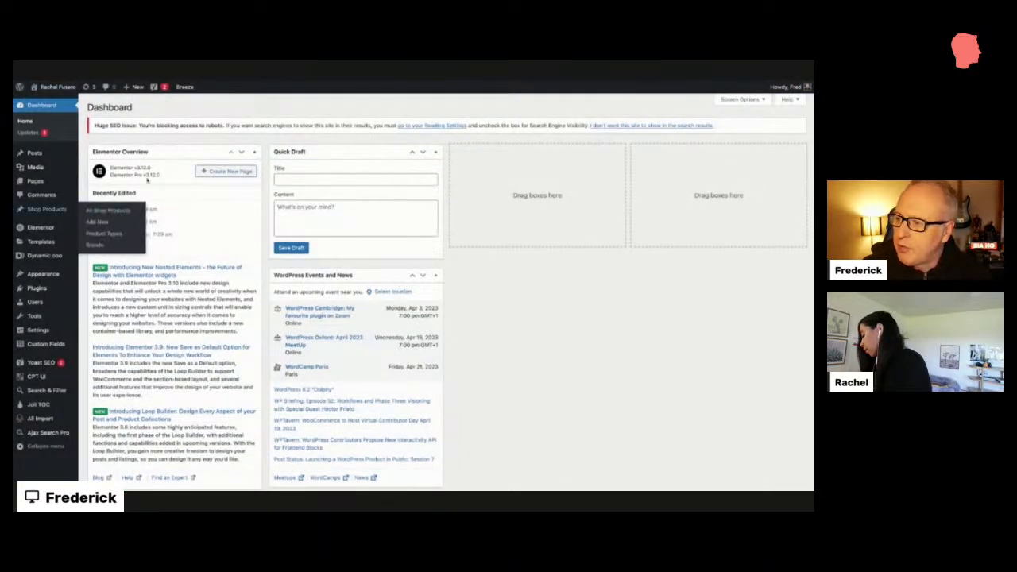
drag(226, 125, 95, 124)
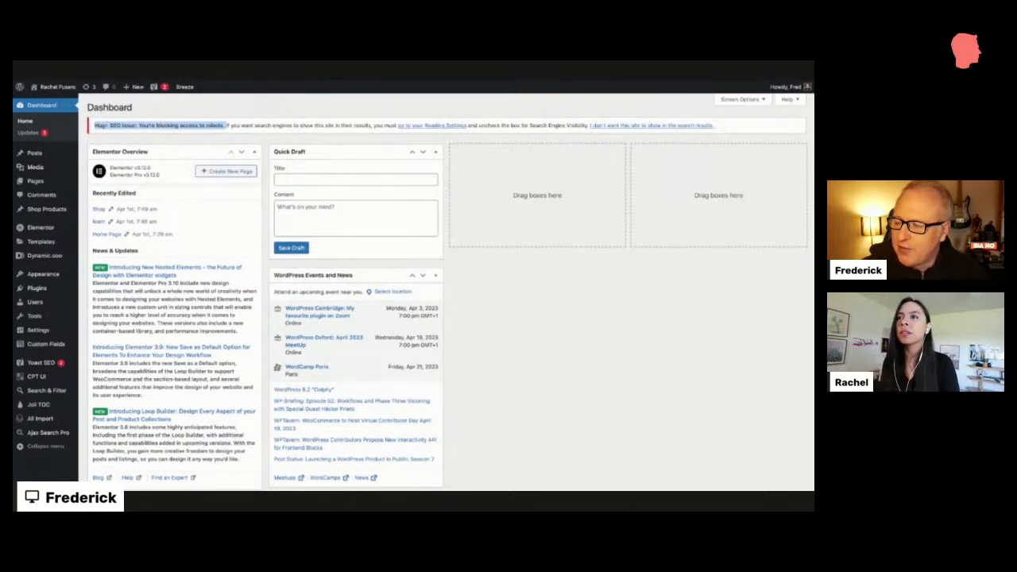
click(104, 125)
drag(220, 125, 144, 125)
click(145, 124)
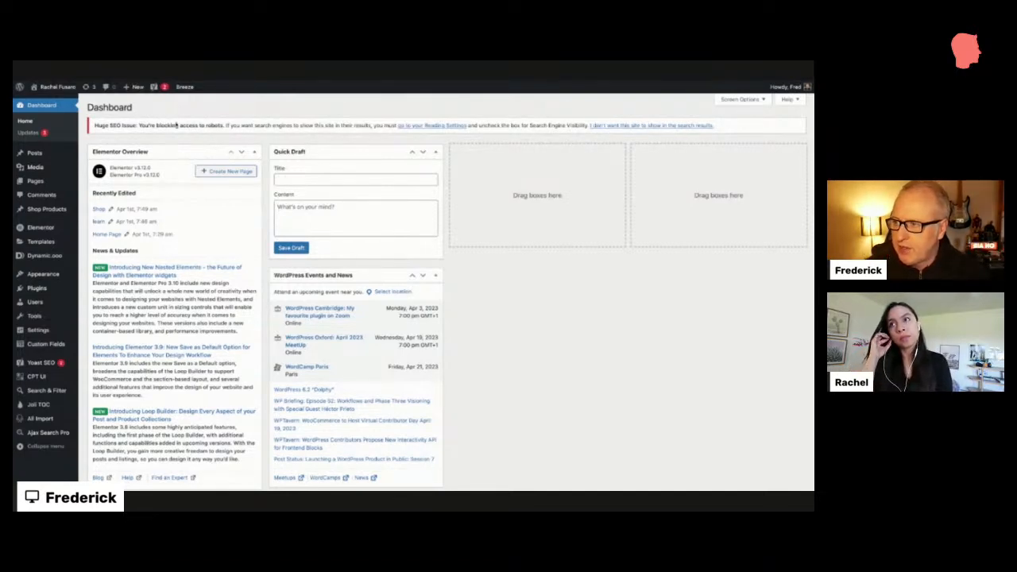
drag(228, 125, 95, 126)
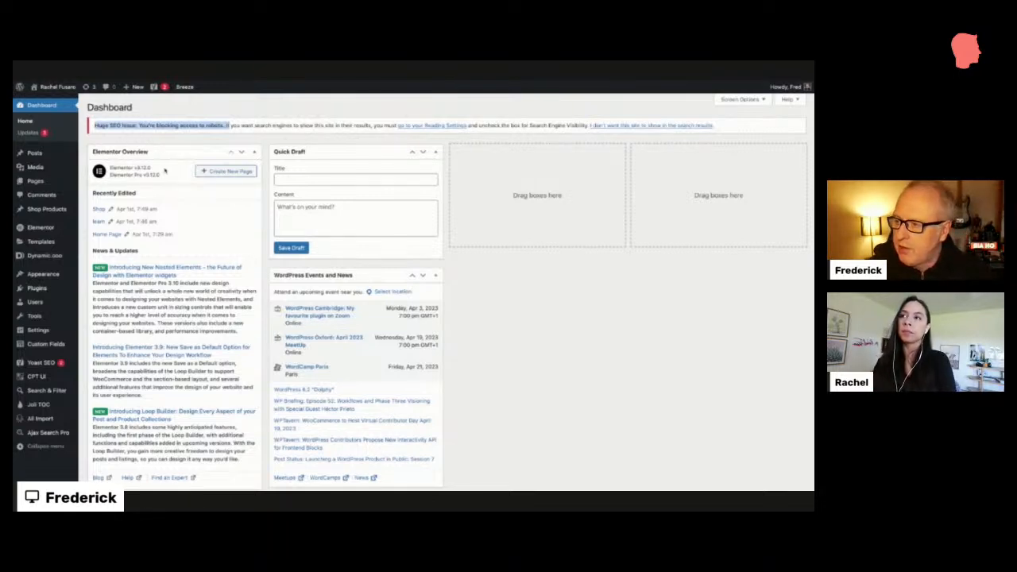
drag(225, 124, 94, 126)
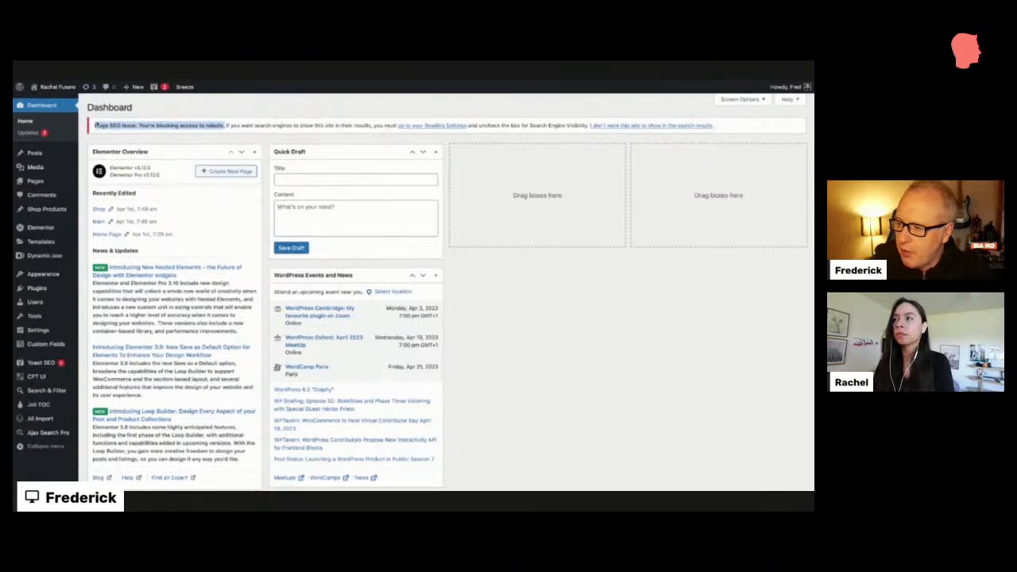
Look over the admin's content sections and open the list of all Shop Products
mouse_move(52, 373)
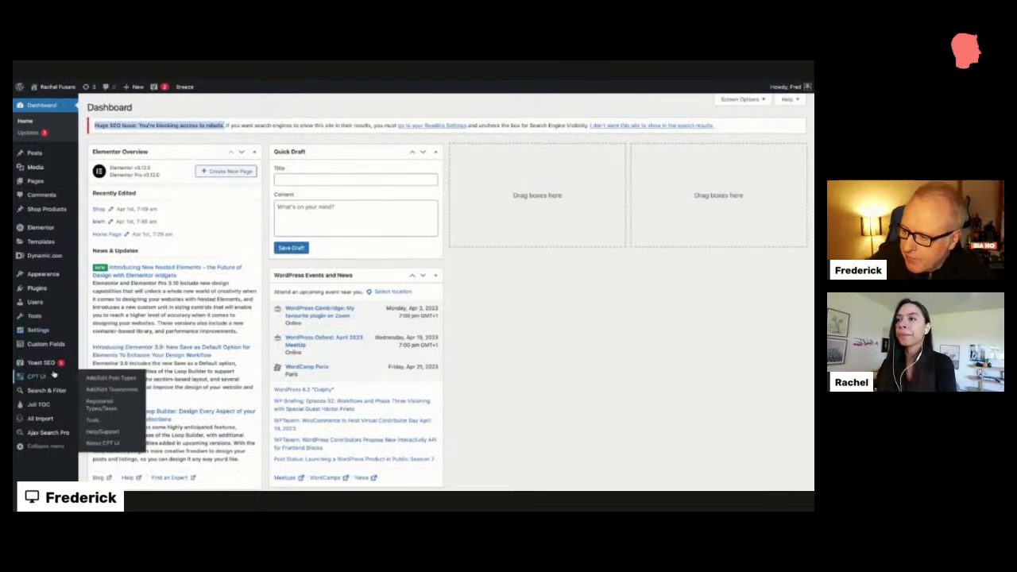
mouse_move(58, 346)
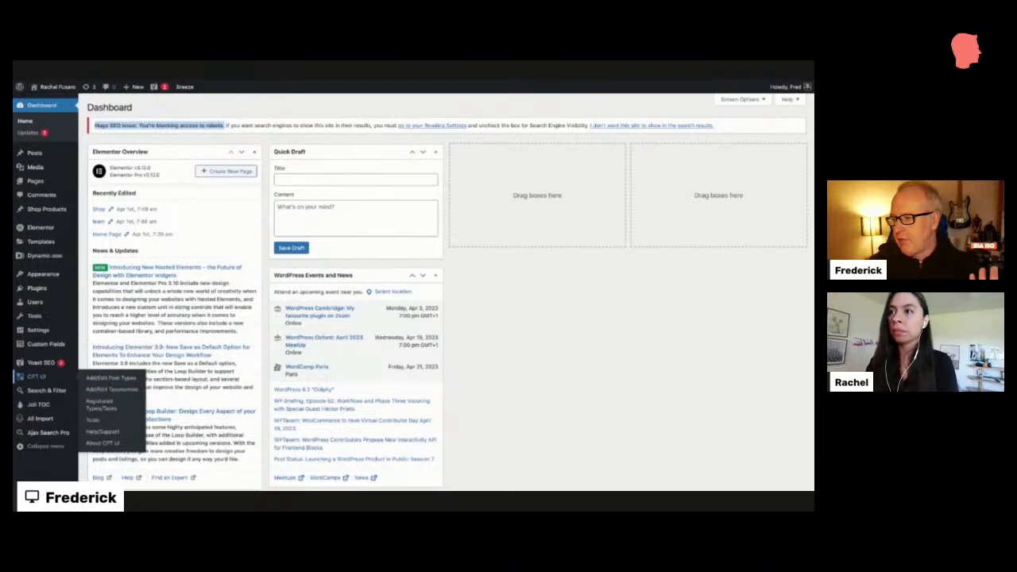
mouse_move(64, 153)
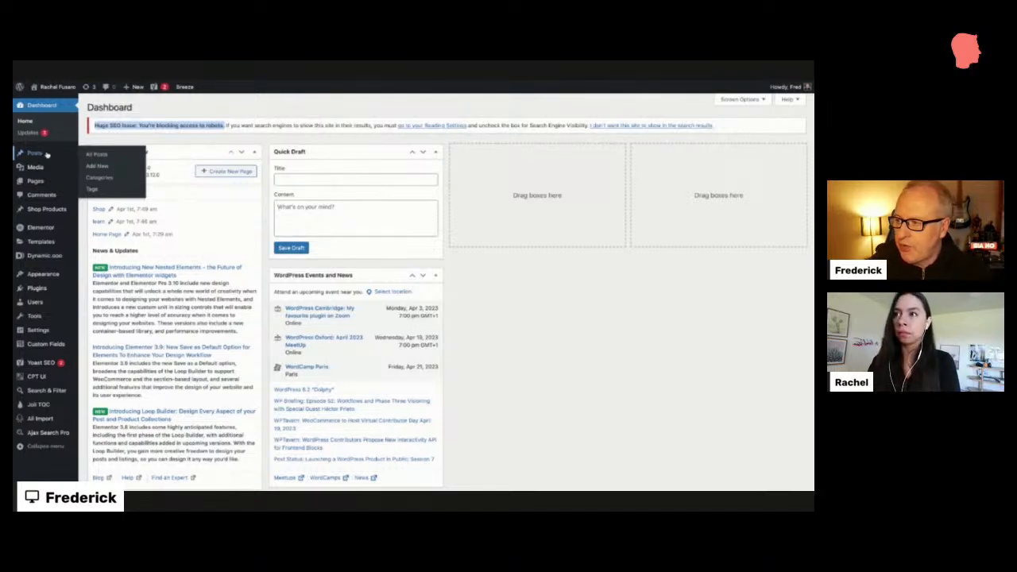
mouse_move(43, 182)
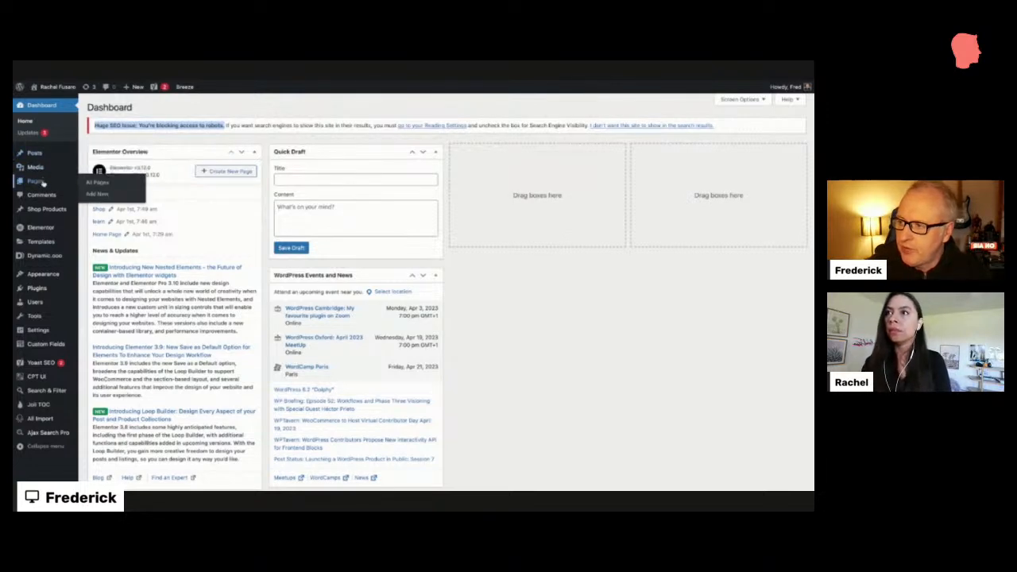
mouse_move(51, 209)
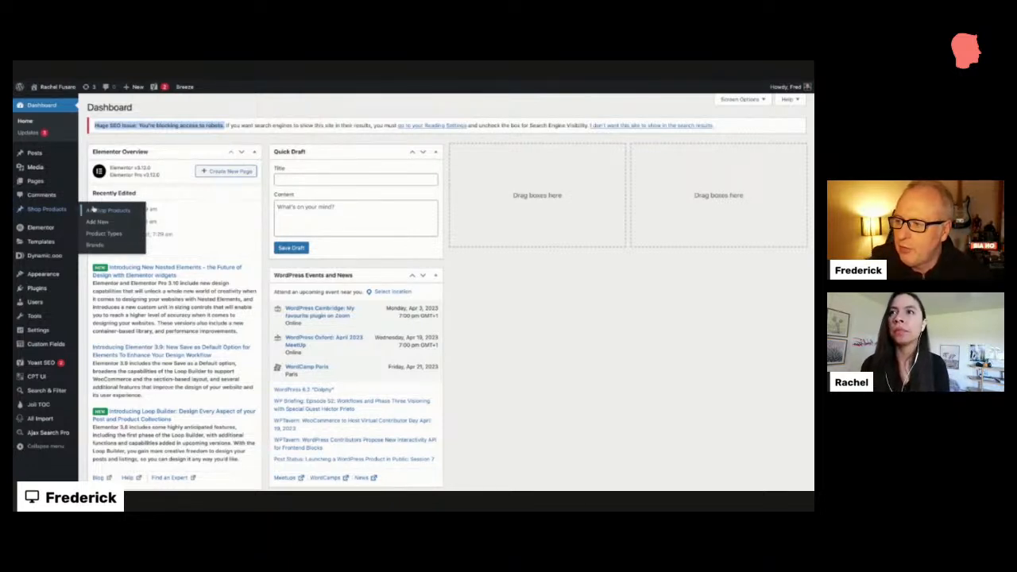
click(108, 208)
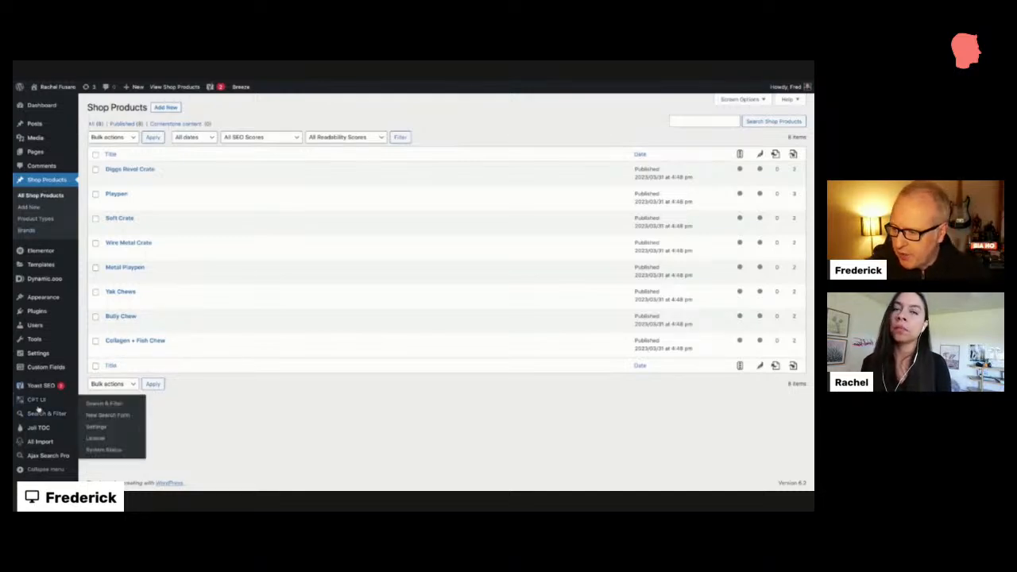
Open the CPT UI page for adding and editing post types
mouse_move(38, 406)
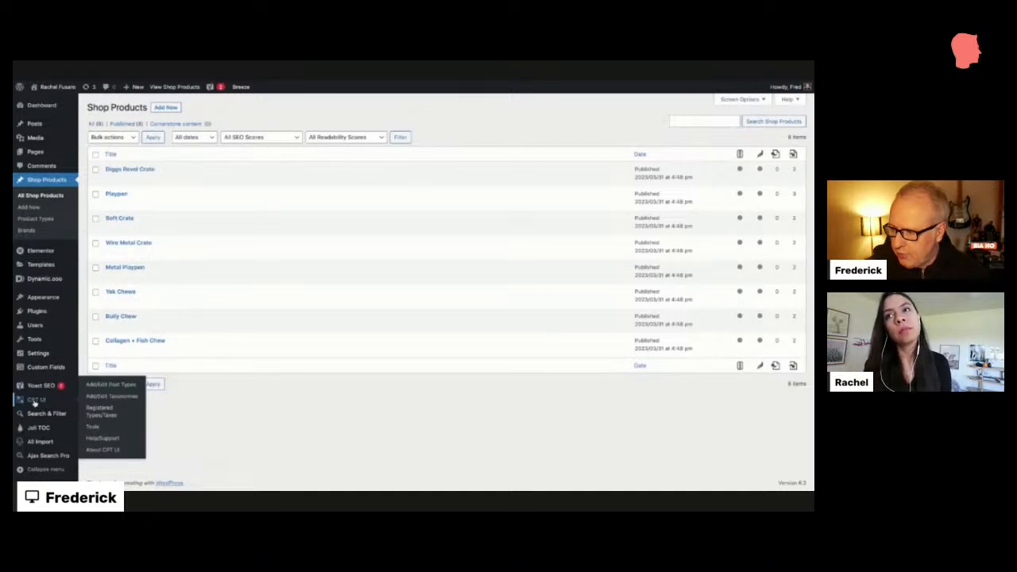
click(105, 385)
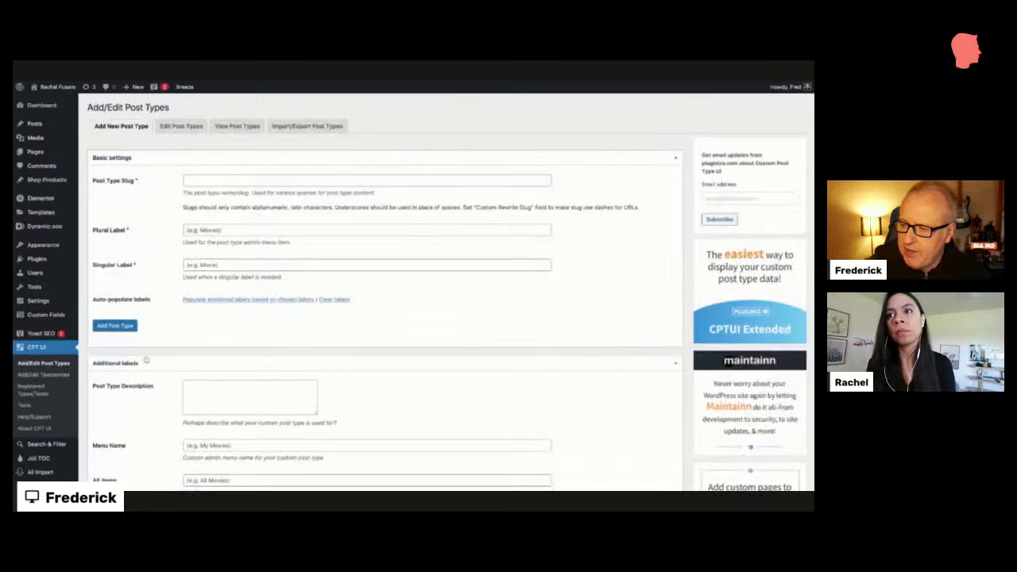
Look at the existing post type's edit form, then examine the slug, plural label and singular label fields for a new post type
click(180, 128)
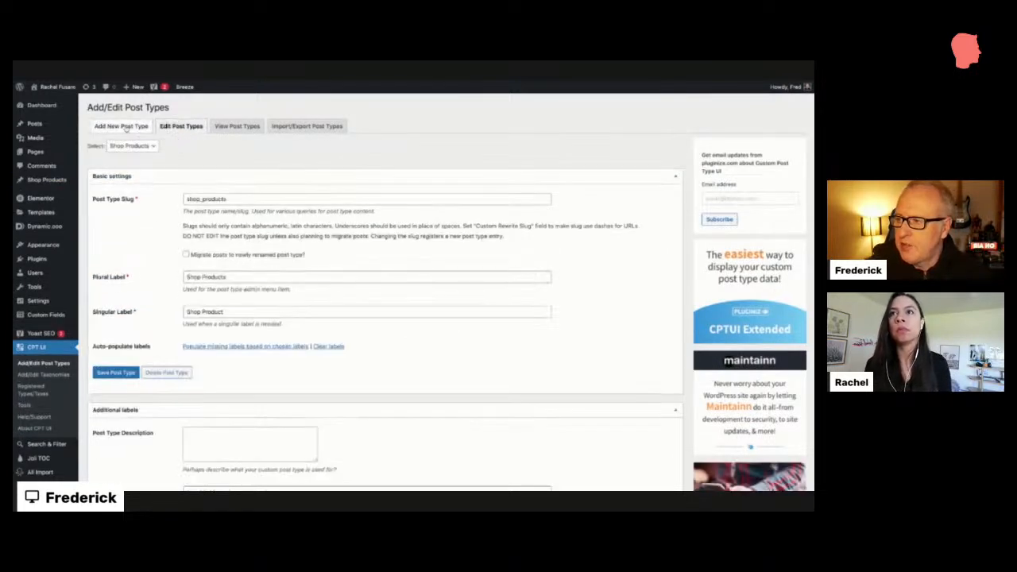
click(123, 127)
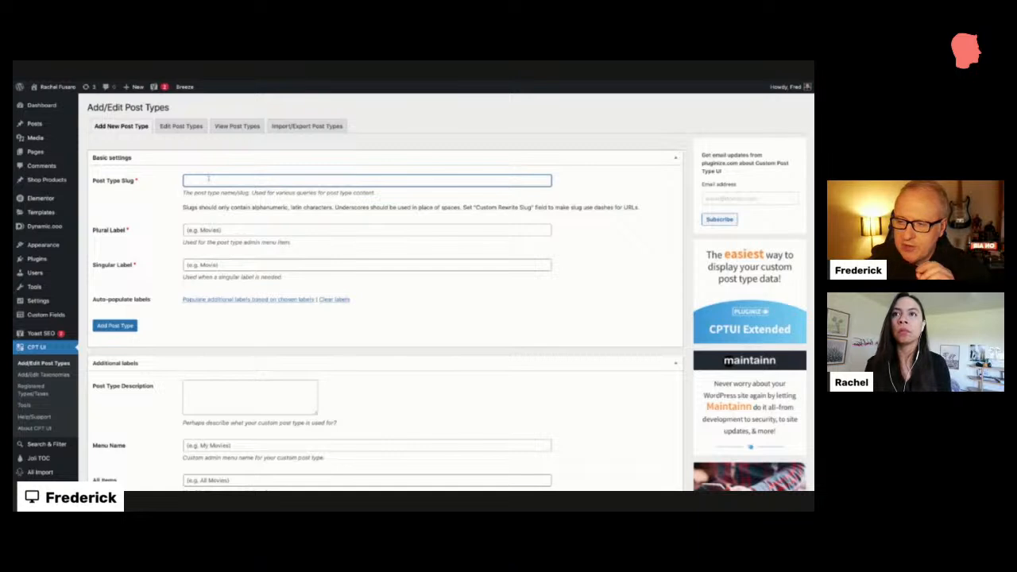
click(217, 228)
drag(127, 230, 101, 235)
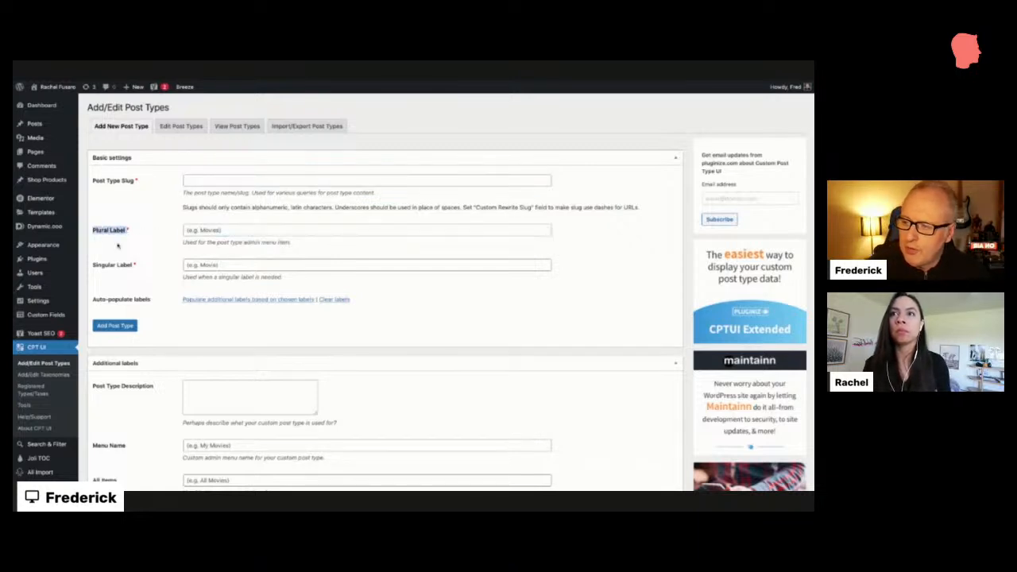
drag(140, 267, 95, 270)
Set Has Archive to True in the new post type's settings
scroll(148, 266, down, 3)
scroll(149, 266, down, 12)
scroll(174, 248, down, 10)
scroll(174, 248, down, 6)
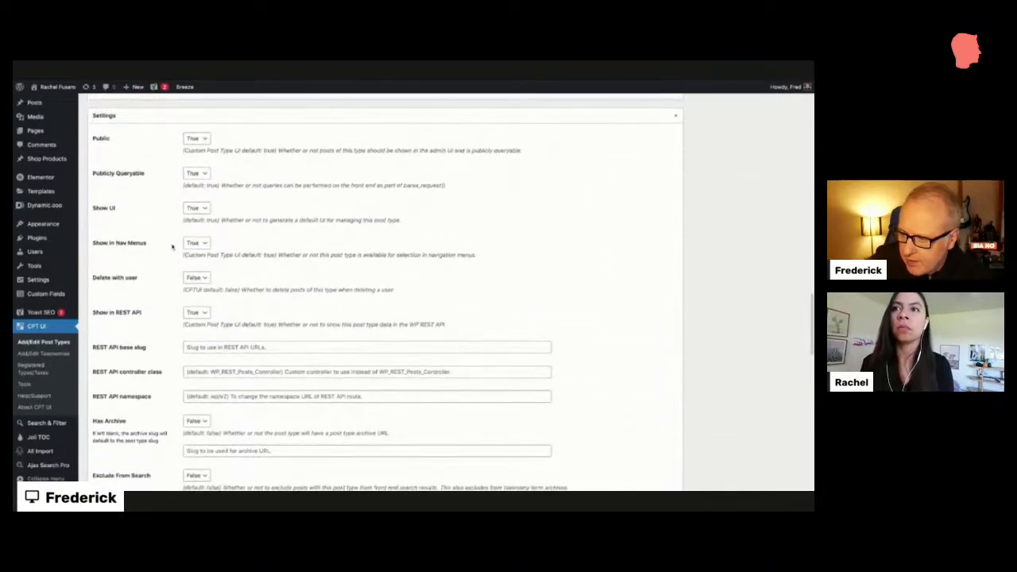
scroll(171, 248, down, 4)
drag(139, 298, 96, 295)
click(142, 293)
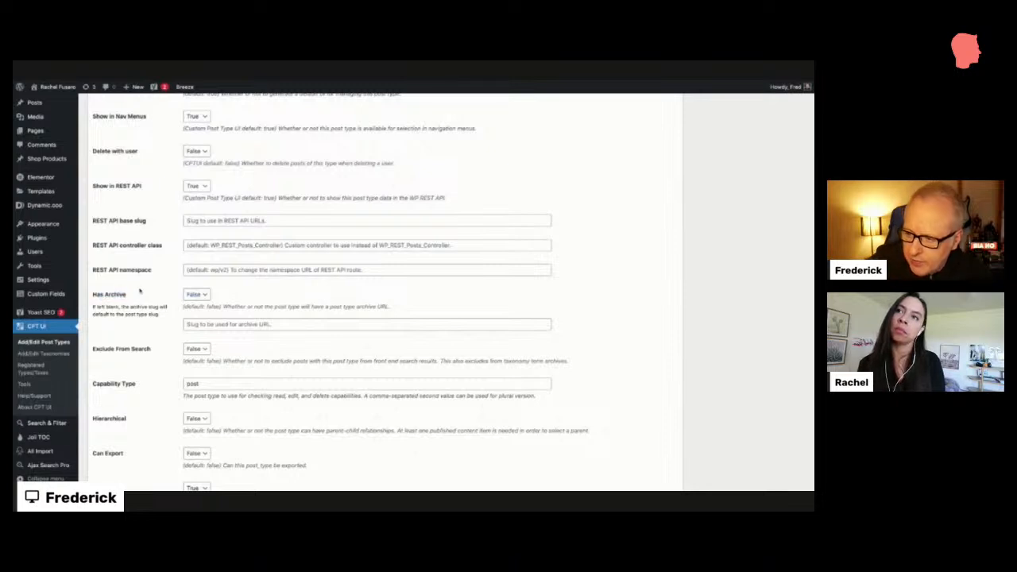
click(190, 295)
click(190, 300)
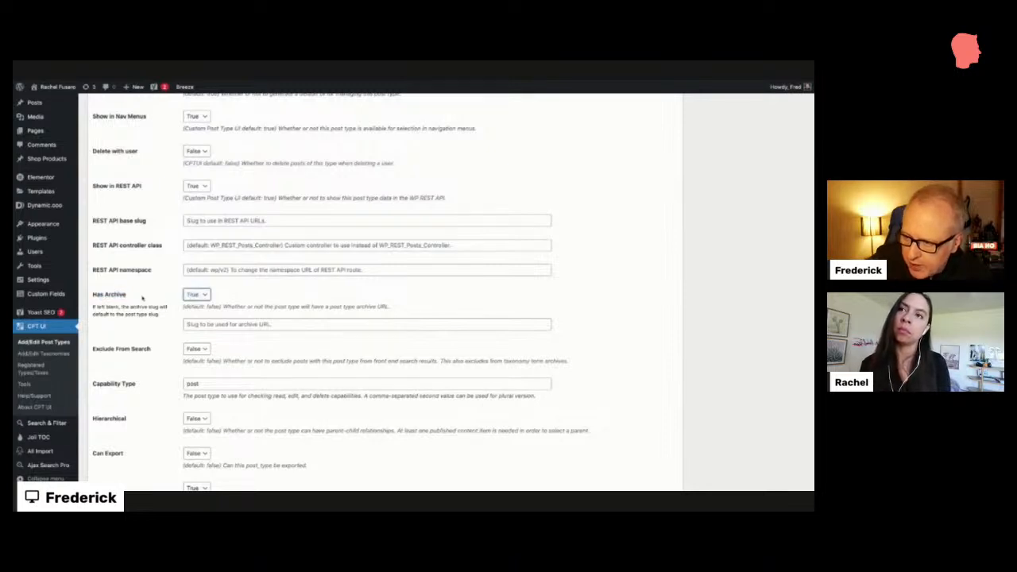
drag(139, 297, 139, 297)
triple_click(139, 297)
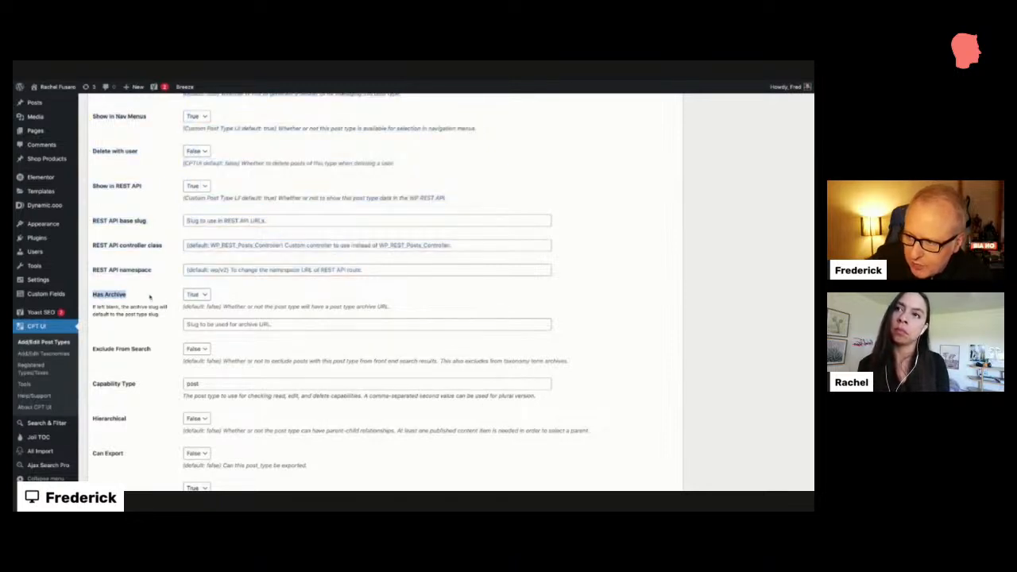
Try to add the new post type with its slug and label fields left empty
scroll(168, 297, down, 15)
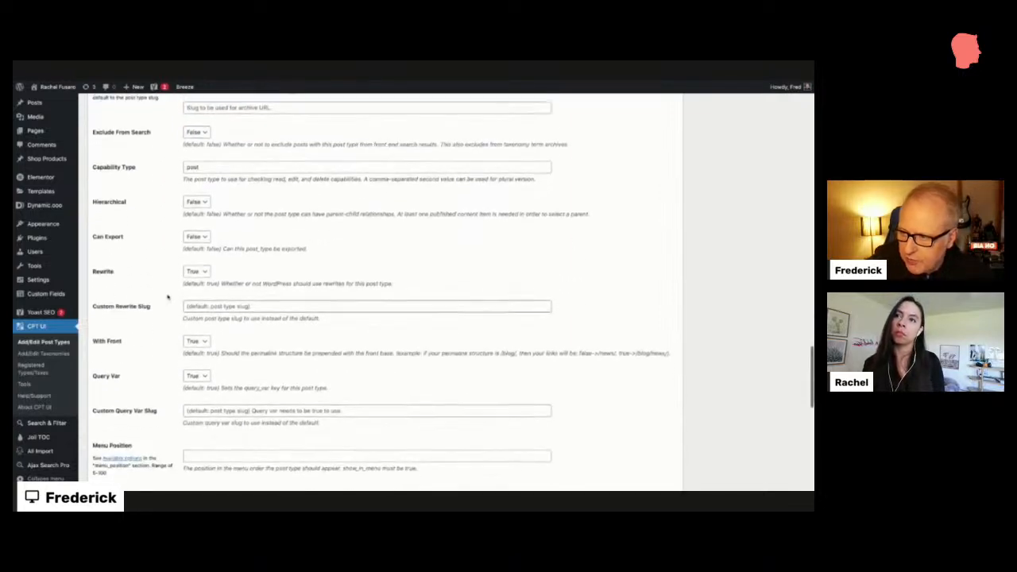
click(111, 450)
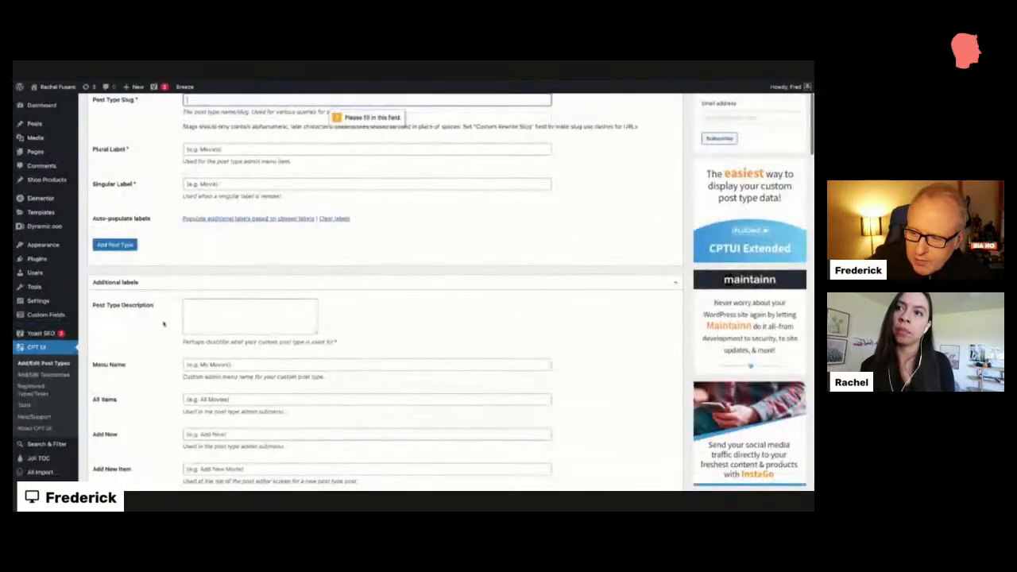
scroll(160, 323, up, 2)
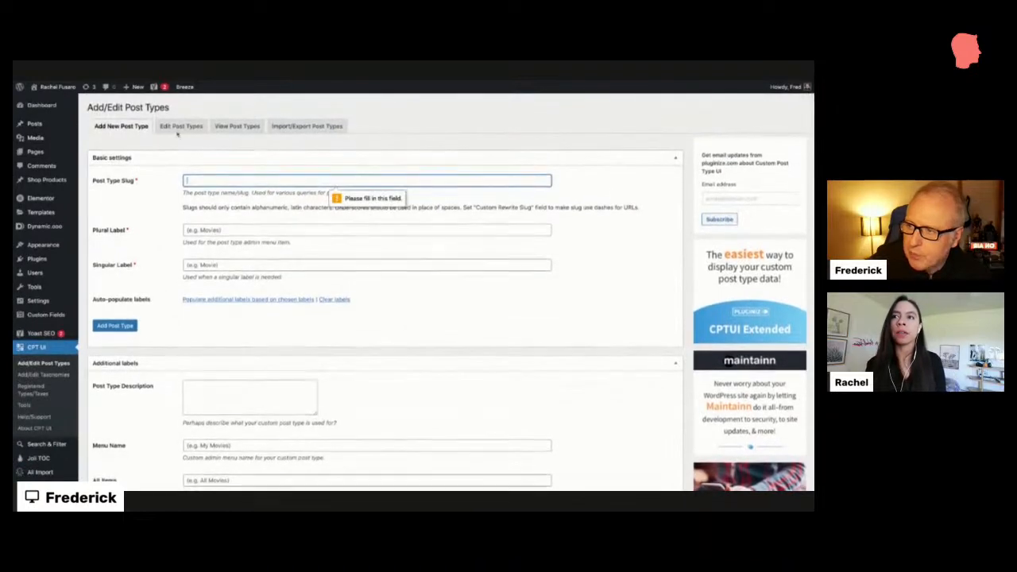
Open the Shop Products post type for editing and examine its Has Archive setting
click(179, 131)
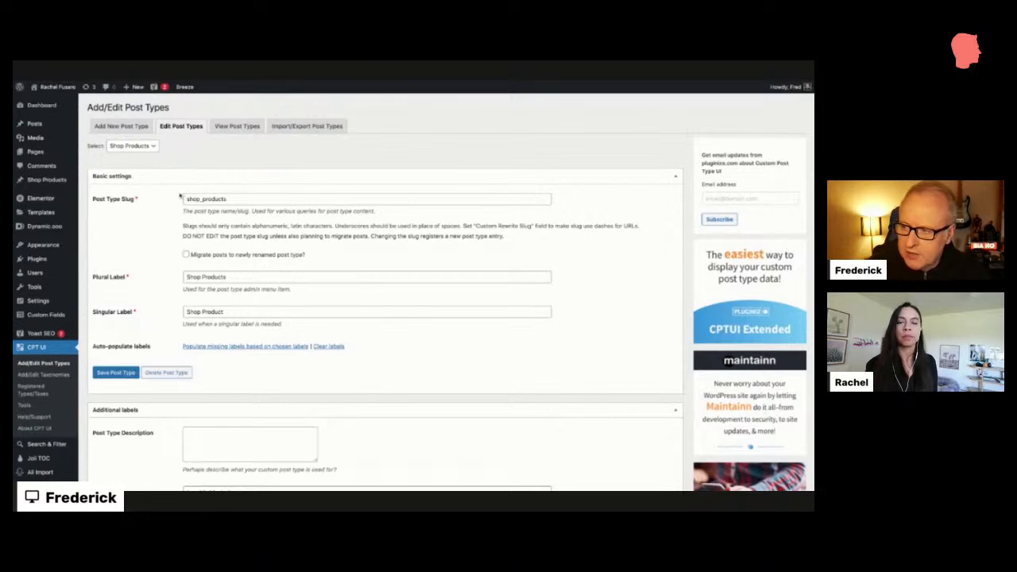
scroll(385, 292, down, 2)
scroll(385, 294, up, 1)
scroll(386, 294, down, 3)
scroll(385, 294, down, 15)
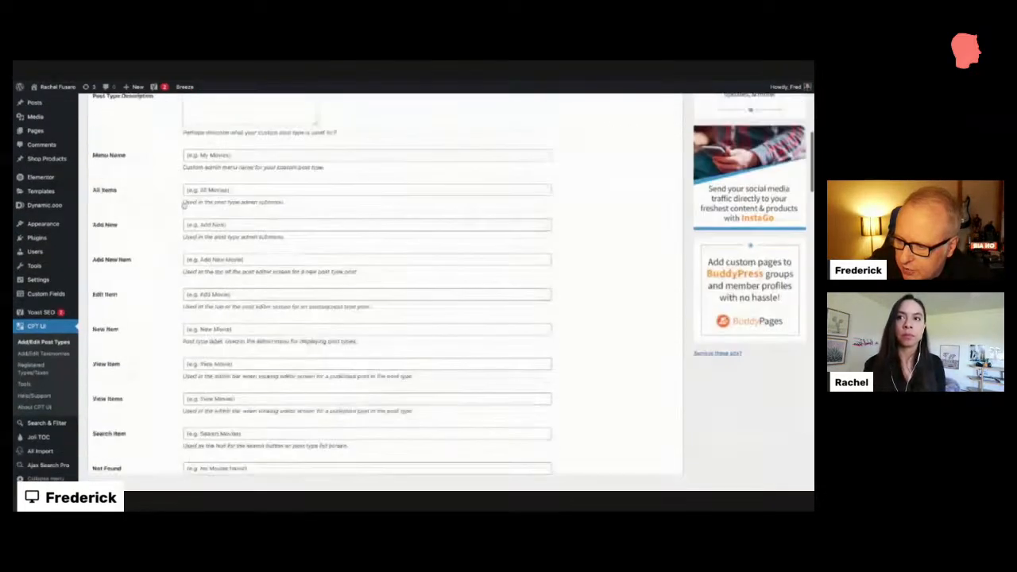
scroll(386, 294, down, 10)
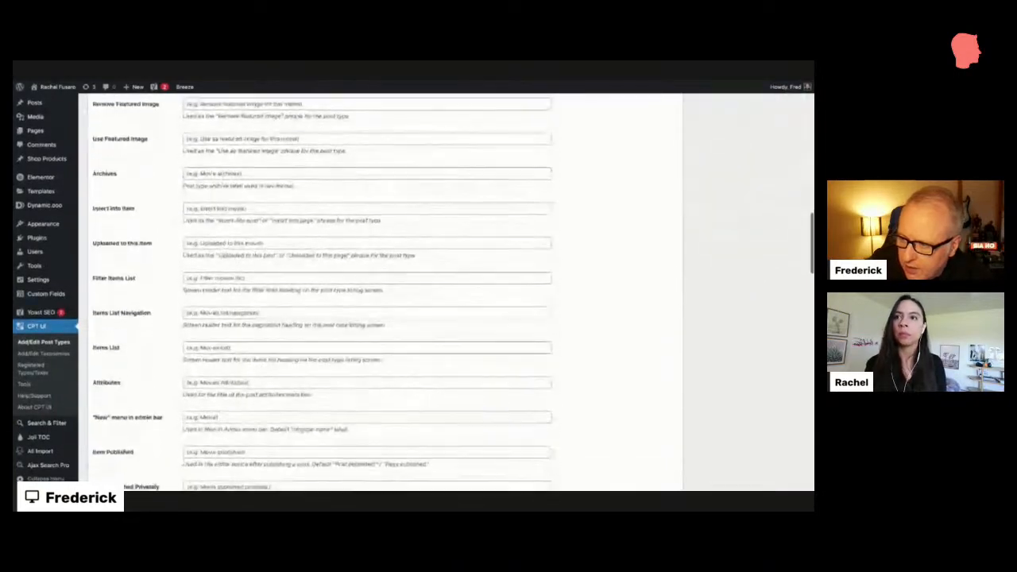
scroll(385, 294, down, 3)
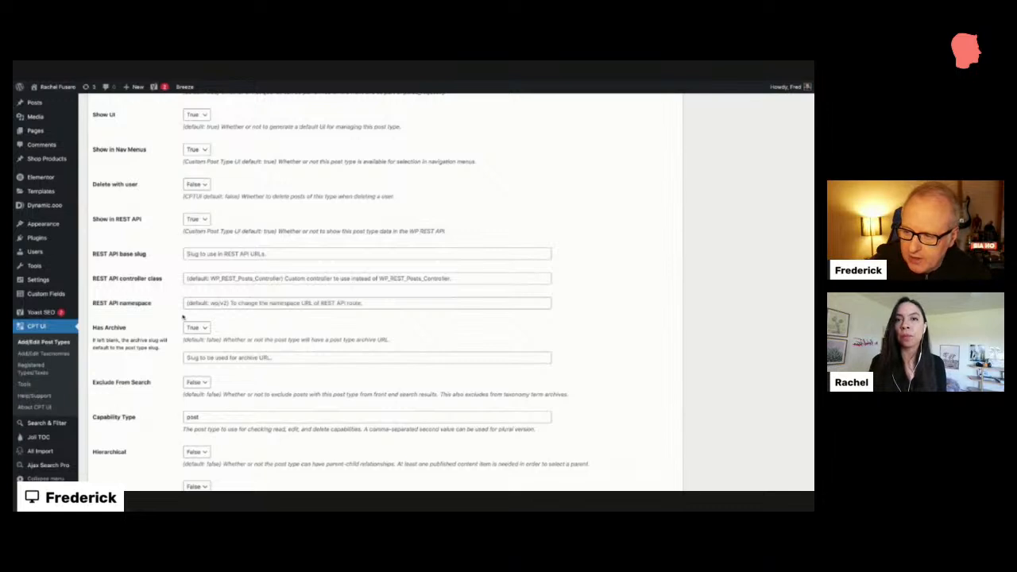
double_click(156, 332)
triple_click(155, 332)
click(227, 332)
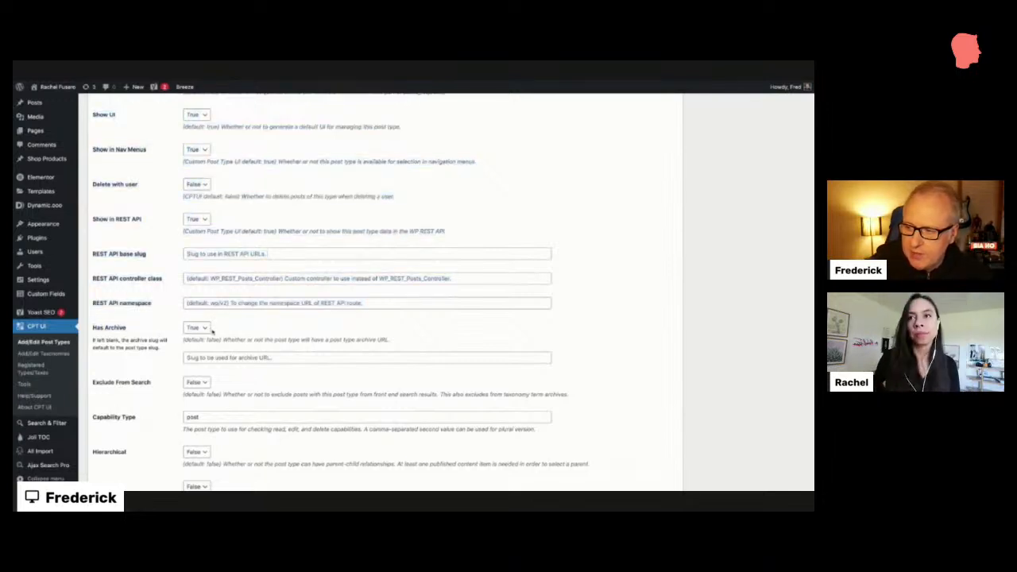
Examine the plural label, singular label and slug in the Shop Products post type's basic settings
scroll(185, 329, up, 15)
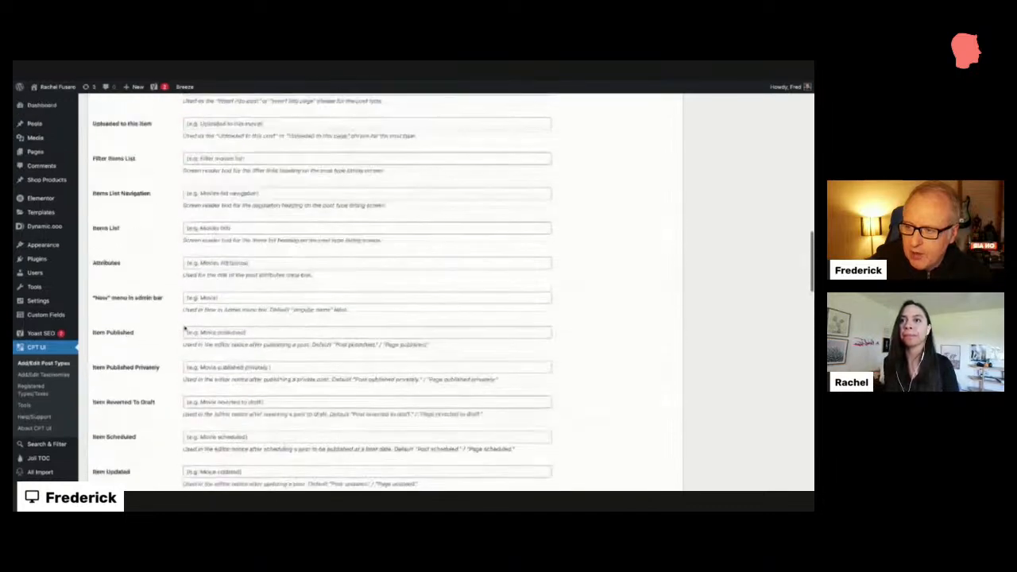
scroll(185, 328, up, 20)
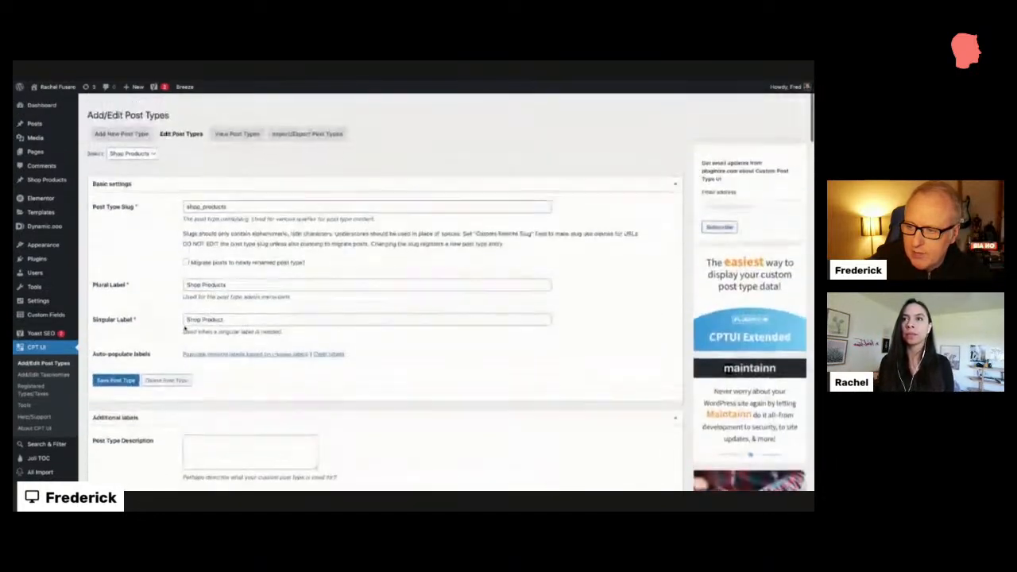
click(240, 276)
click(230, 313)
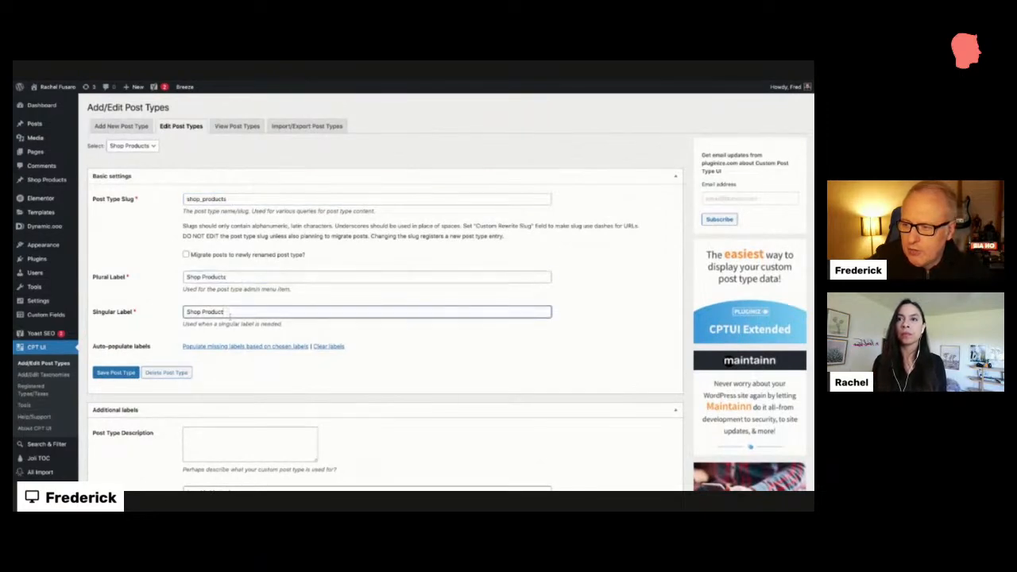
drag(230, 312, 185, 312)
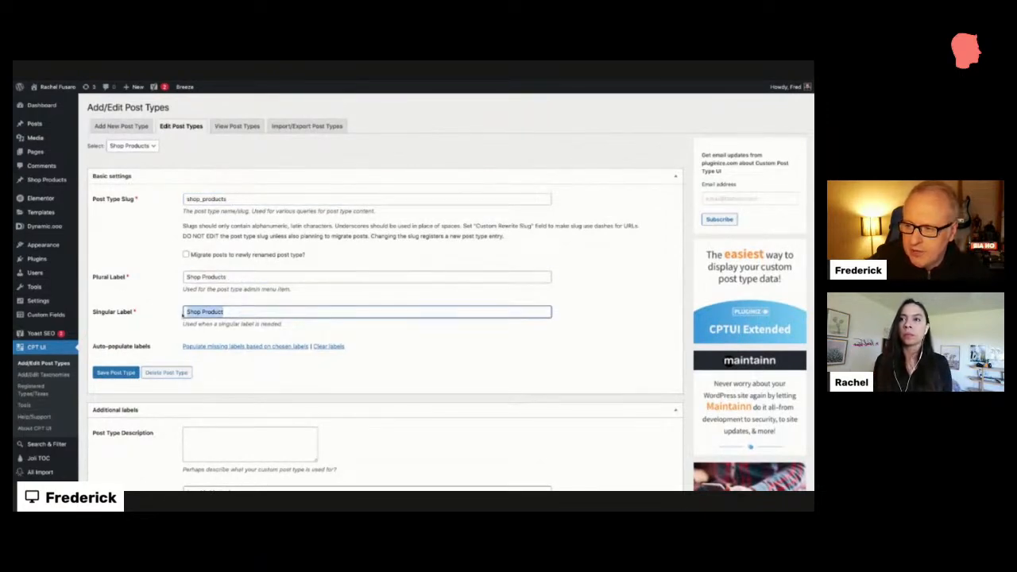
double_click(234, 199)
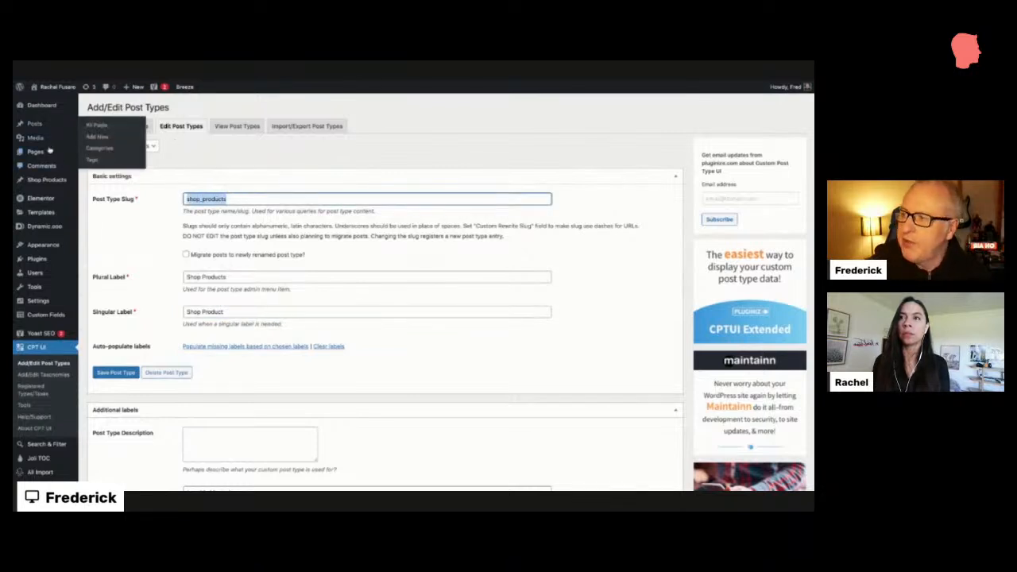
View the Diggs Revol Crate's public page from the list of all Shop Products, and return to that list
mouse_move(56, 182)
click(102, 182)
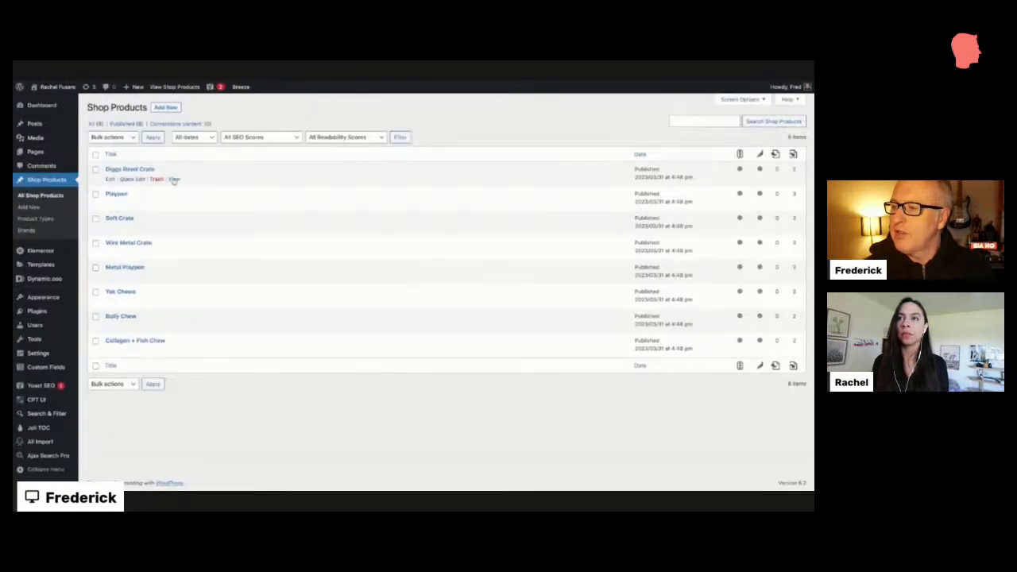
click(174, 180)
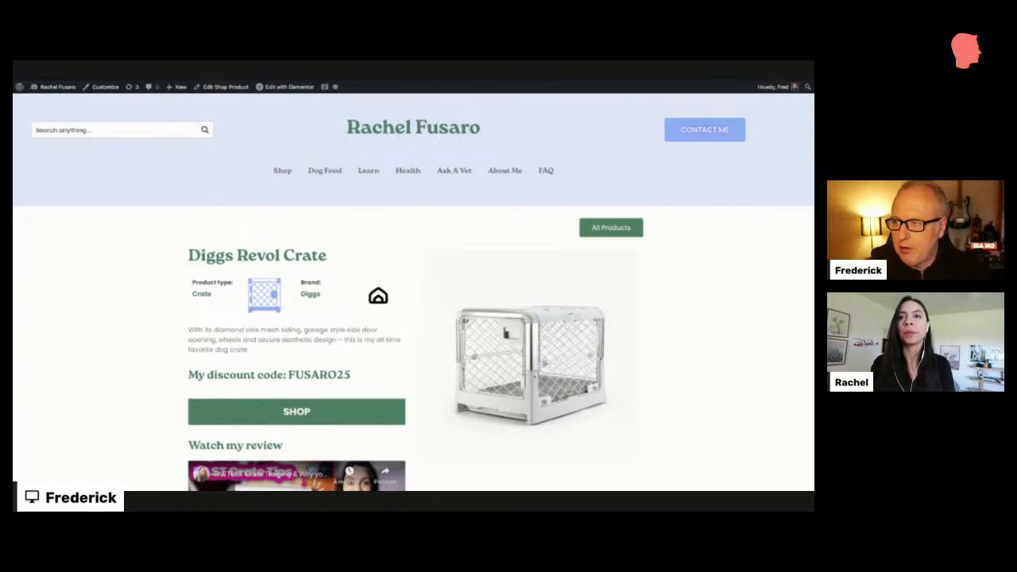
click(70, 81)
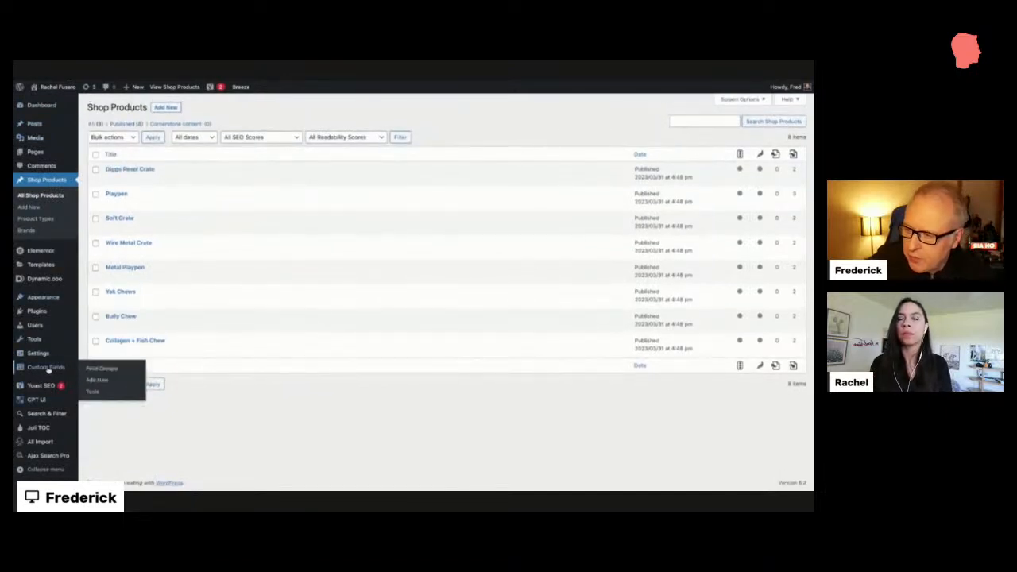
Open the Product Types taxonomy for editing in CPT UI and examine which post type it is attached to
mouse_move(56, 401)
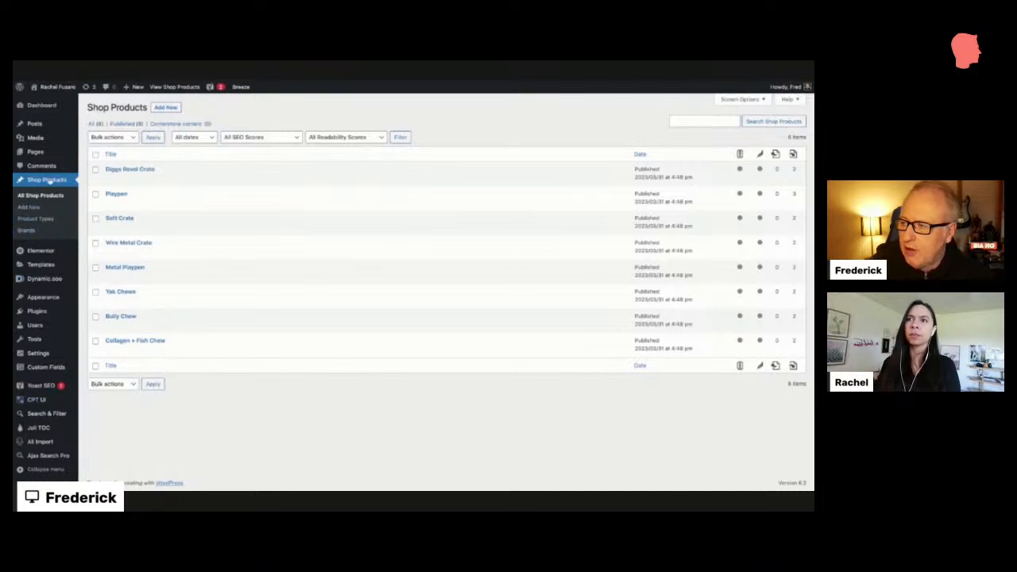
mouse_move(44, 143)
mouse_move(41, 126)
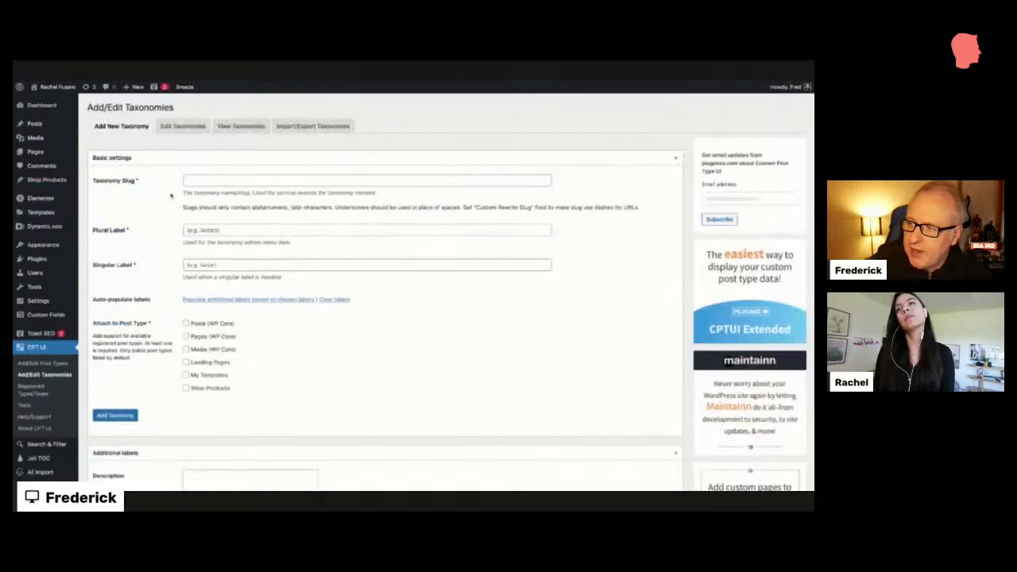
click(171, 127)
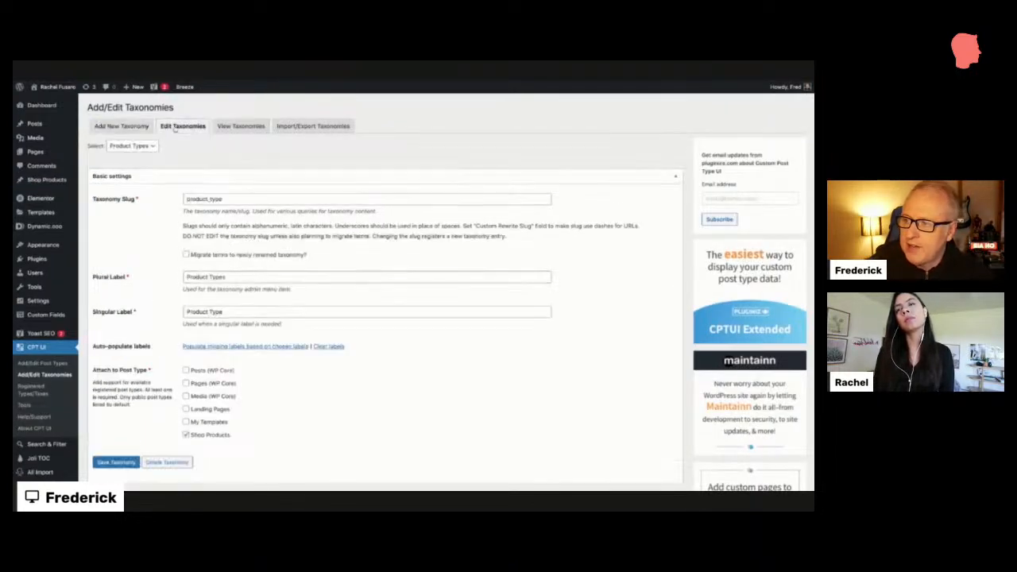
click(135, 147)
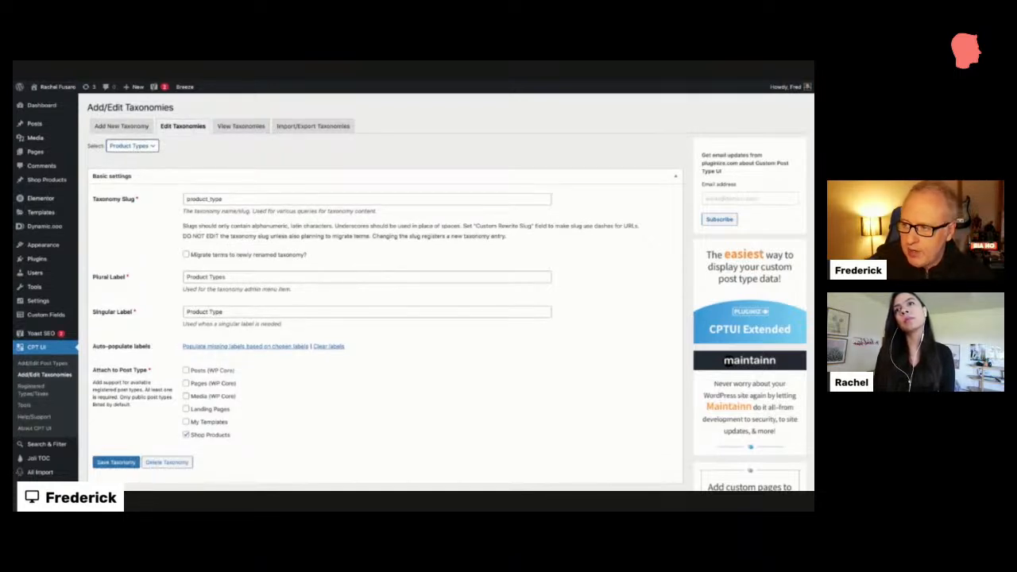
scroll(203, 191, down, 2)
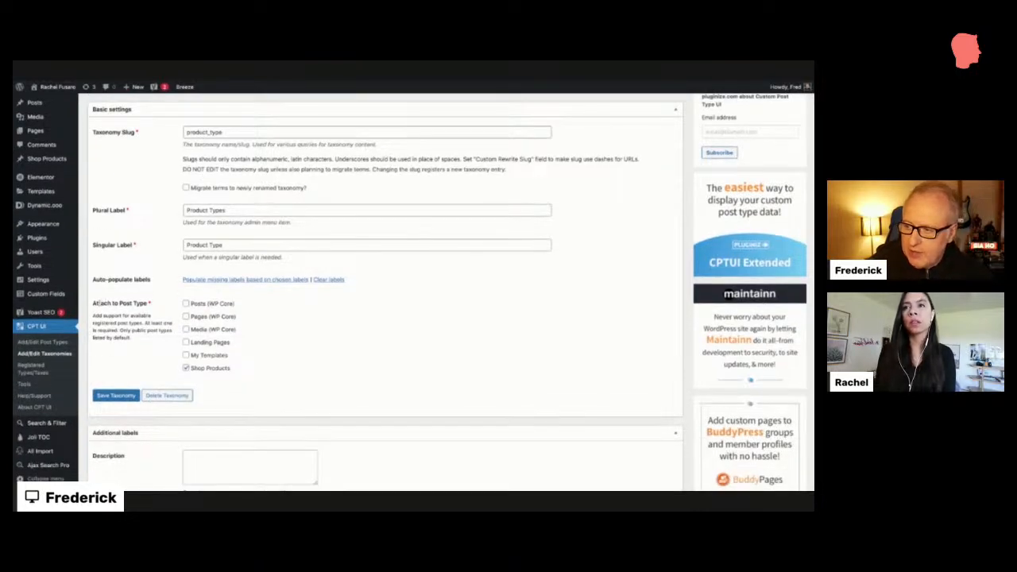
drag(231, 369, 189, 372)
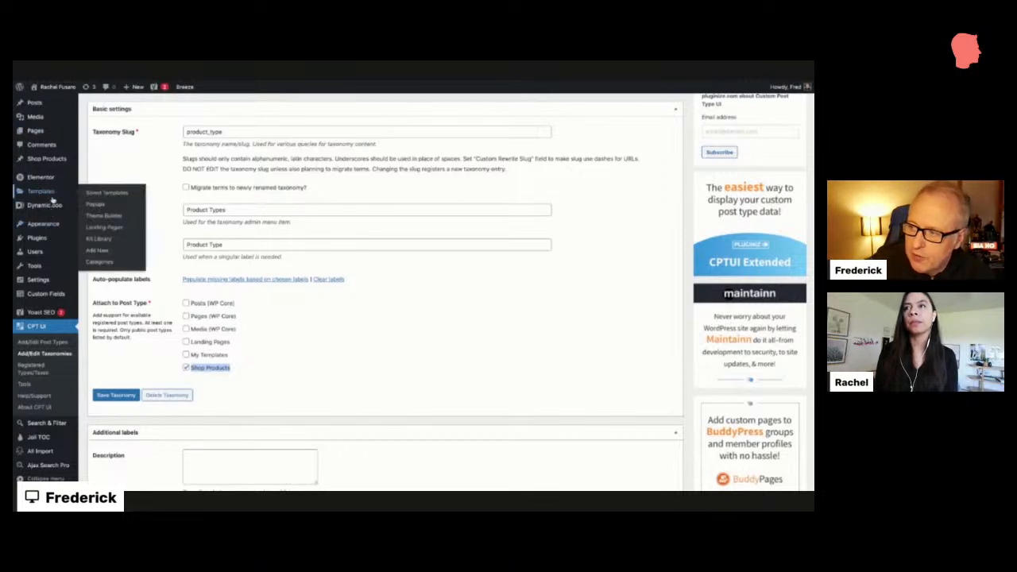
Open the list of all Shop Products again and look over the admin's settings and custom fields entries
mouse_move(59, 163)
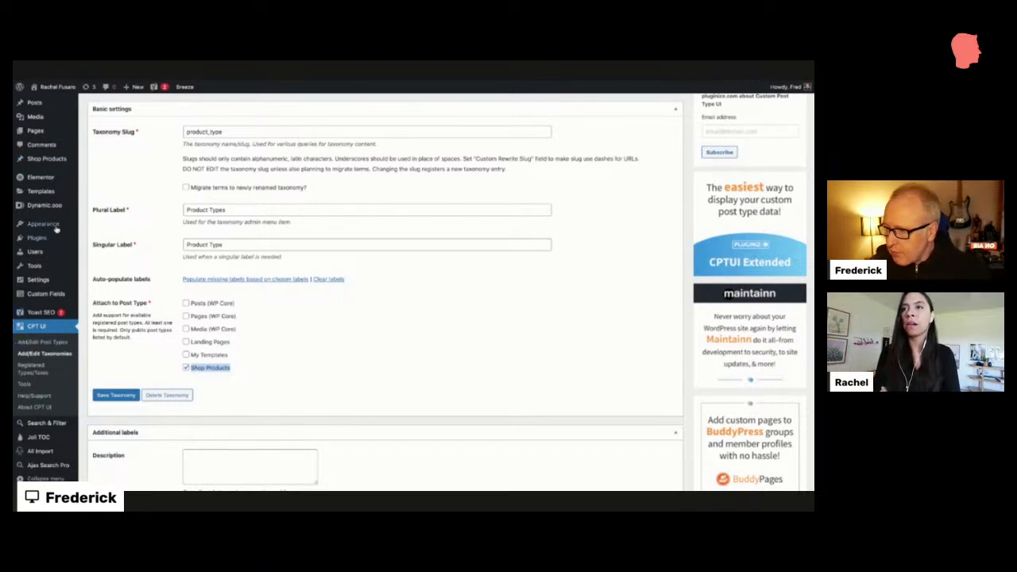
mouse_move(56, 196)
mouse_move(70, 163)
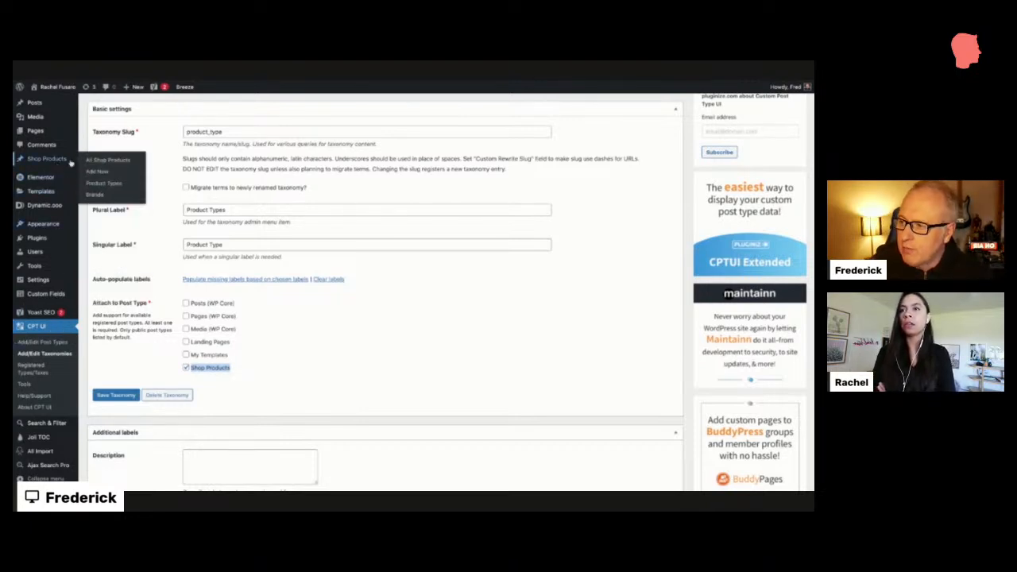
click(108, 159)
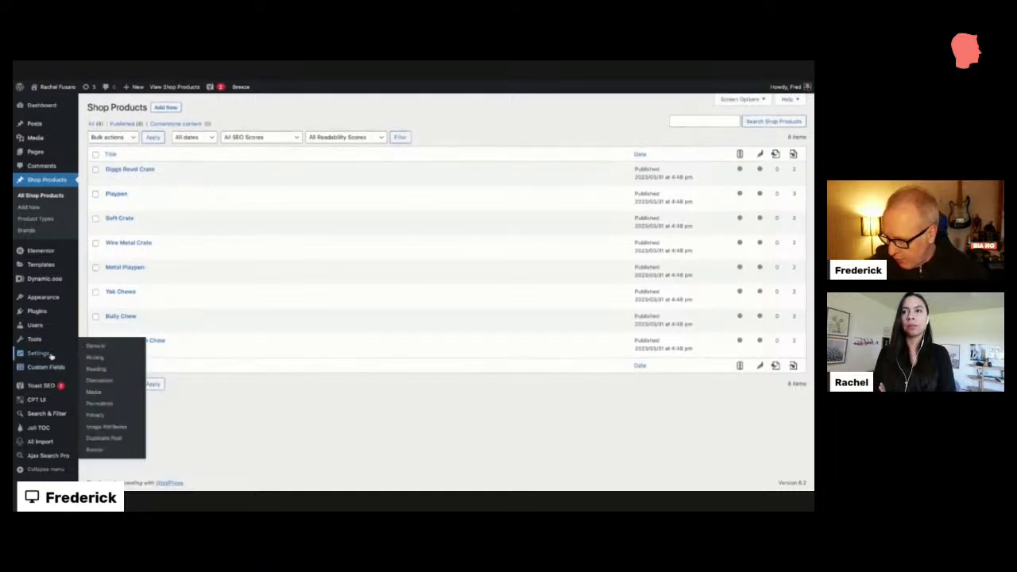
mouse_move(50, 367)
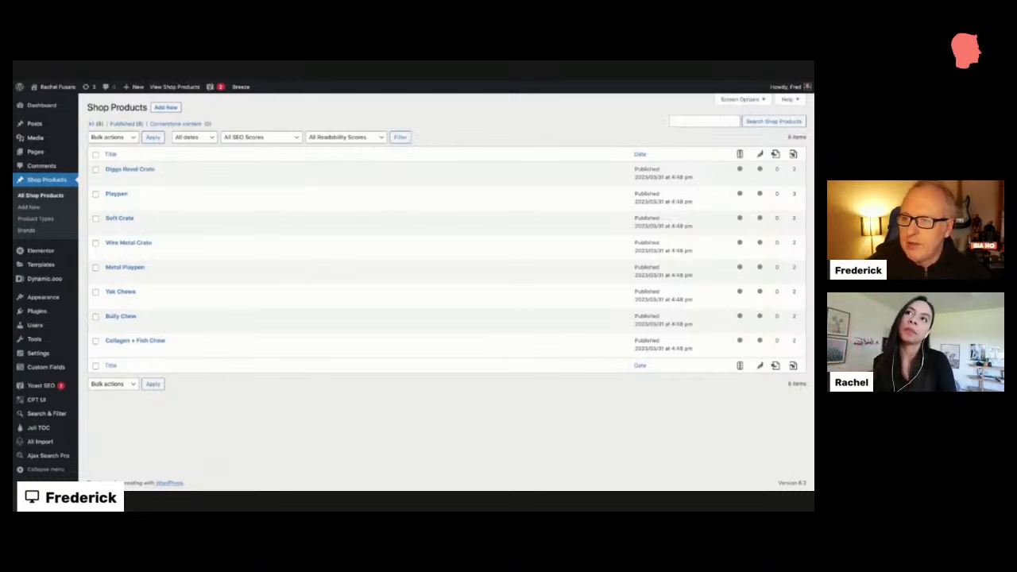
Switch to the shop's product spreadsheet in Google Sheets and view its columns starting from Title
click(346, 73)
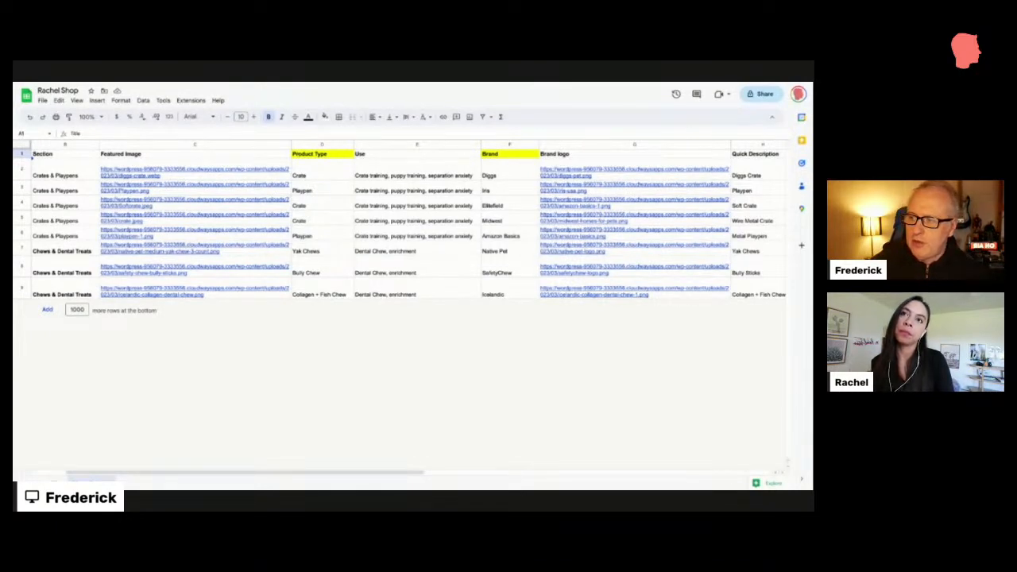
scroll(252, 155, left, 2)
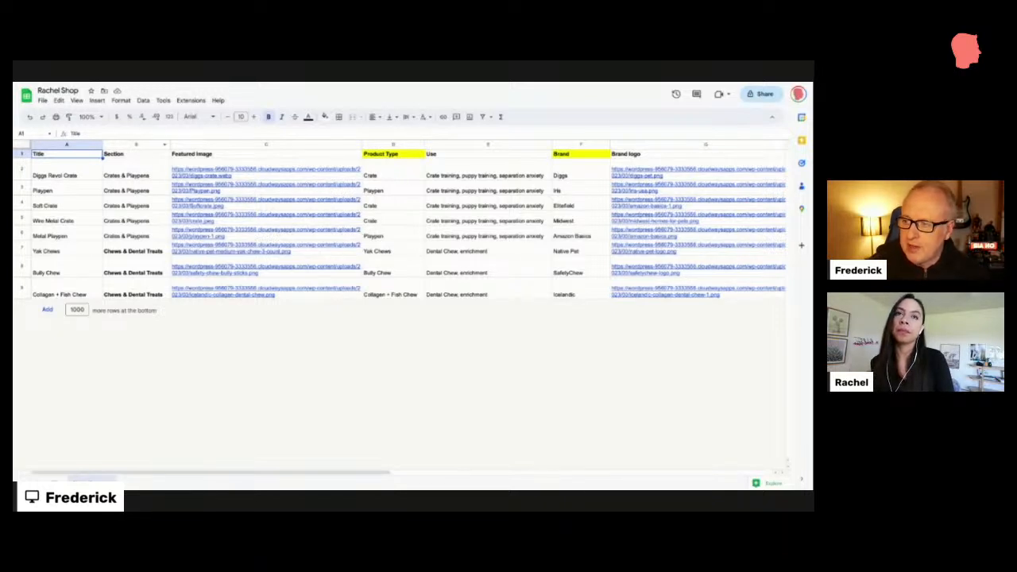
Check the Diggs Revol Crate's title, featured image link and Product Type entry in the product sheet
click(73, 166)
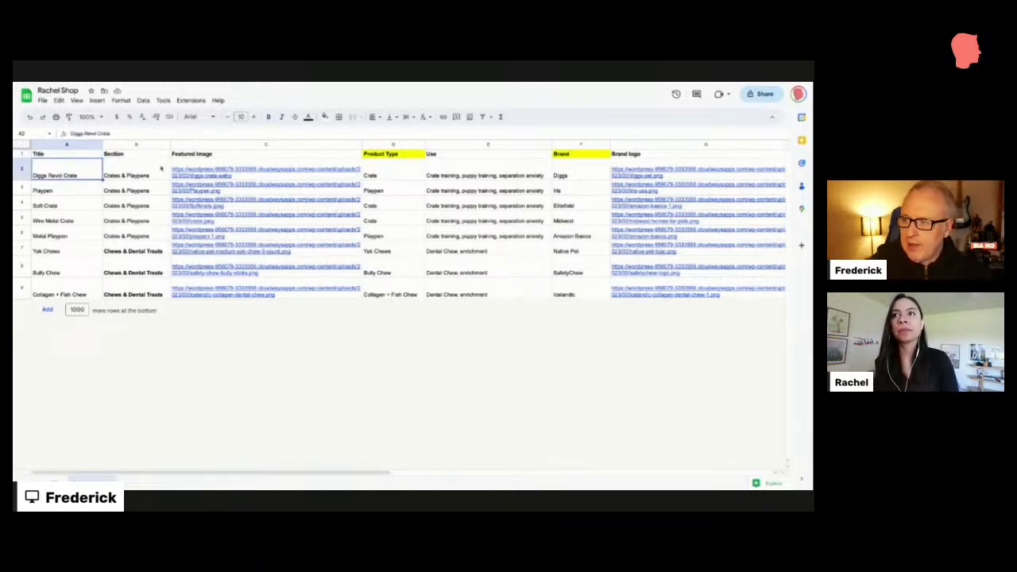
click(192, 164)
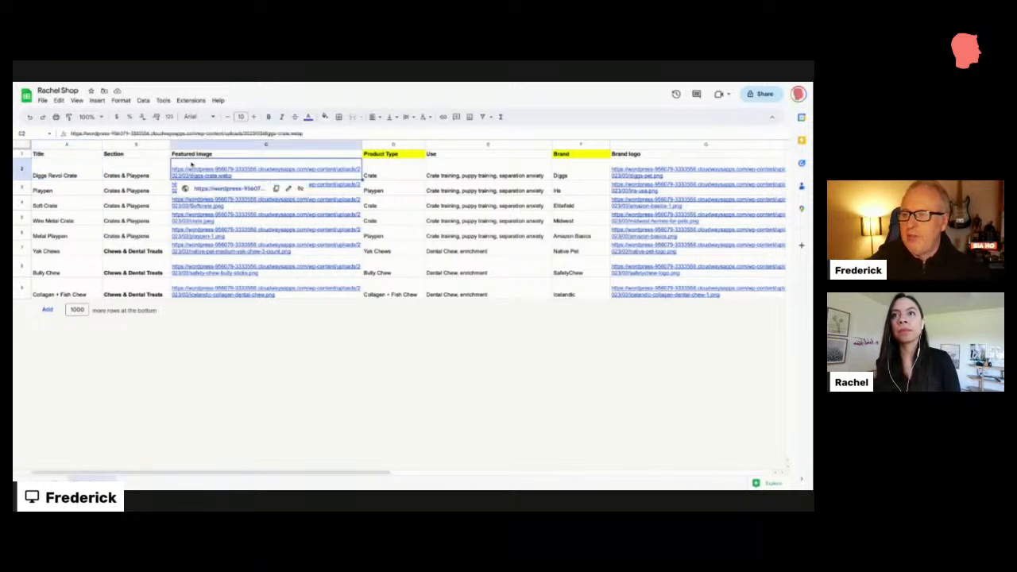
click(369, 167)
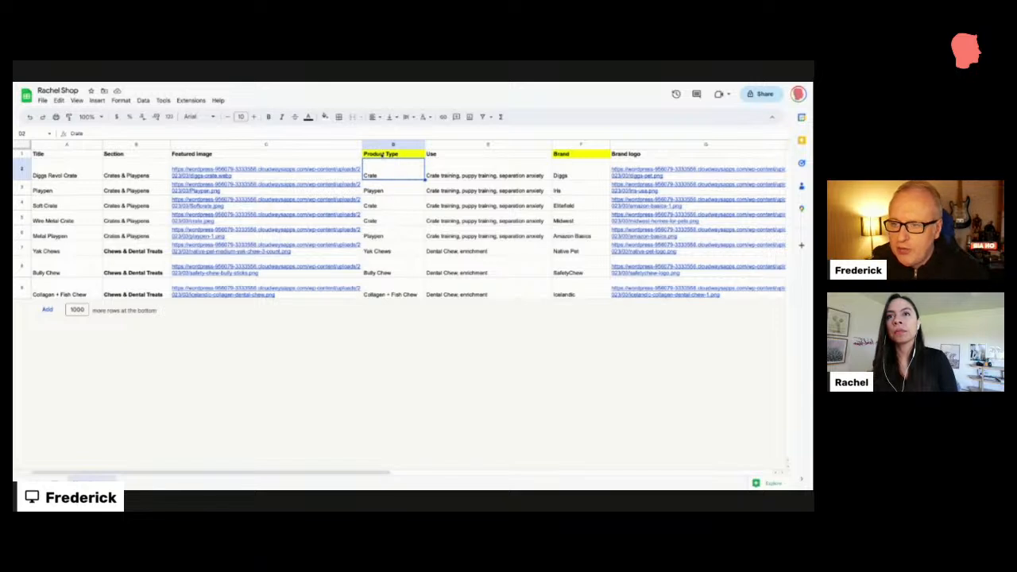
click(371, 157)
click(384, 178)
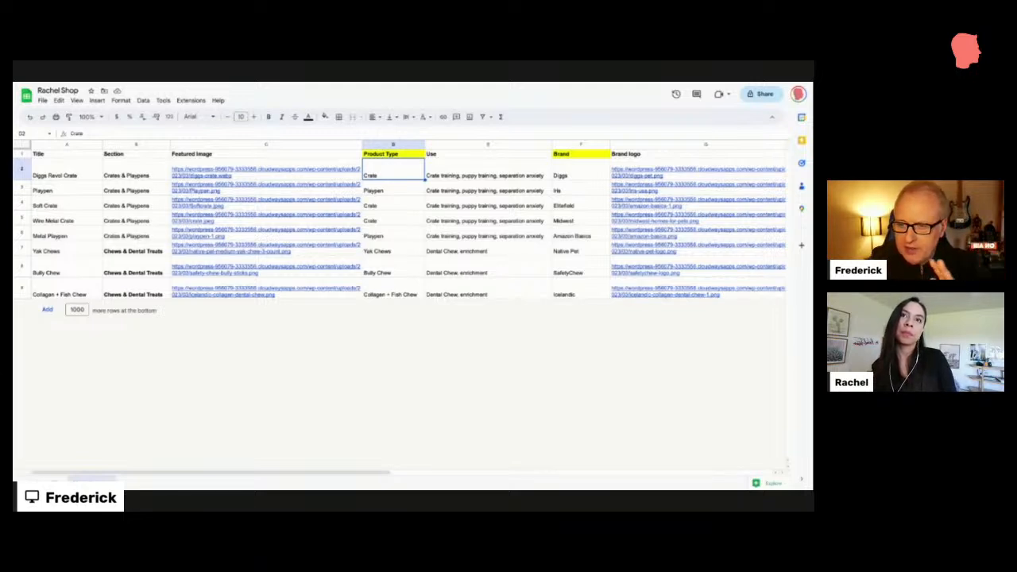
click(386, 143)
Examine the Use column and the Diggs Revol Crate's use entry
click(475, 156)
click(470, 175)
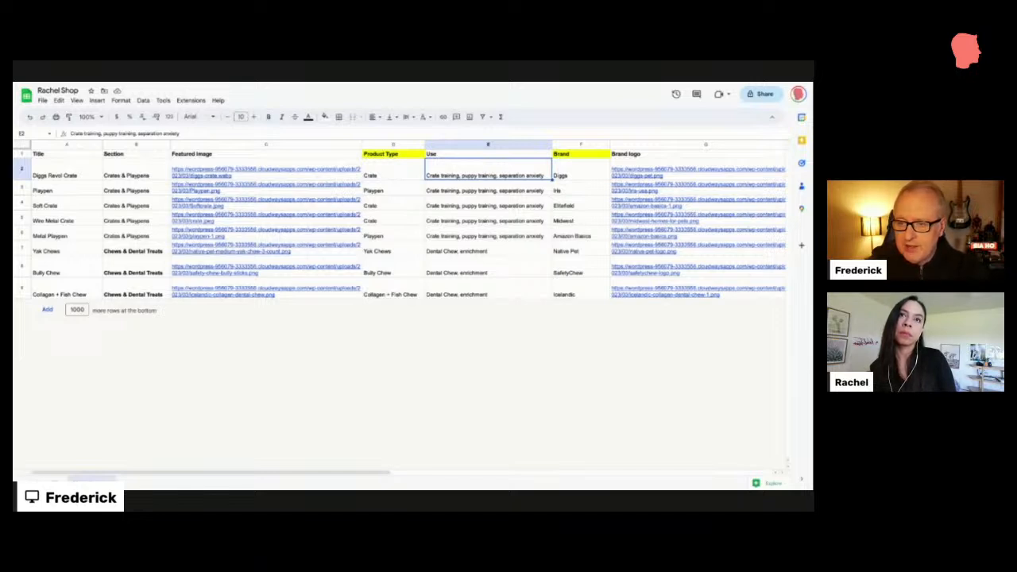
scroll(411, 176, right, 5)
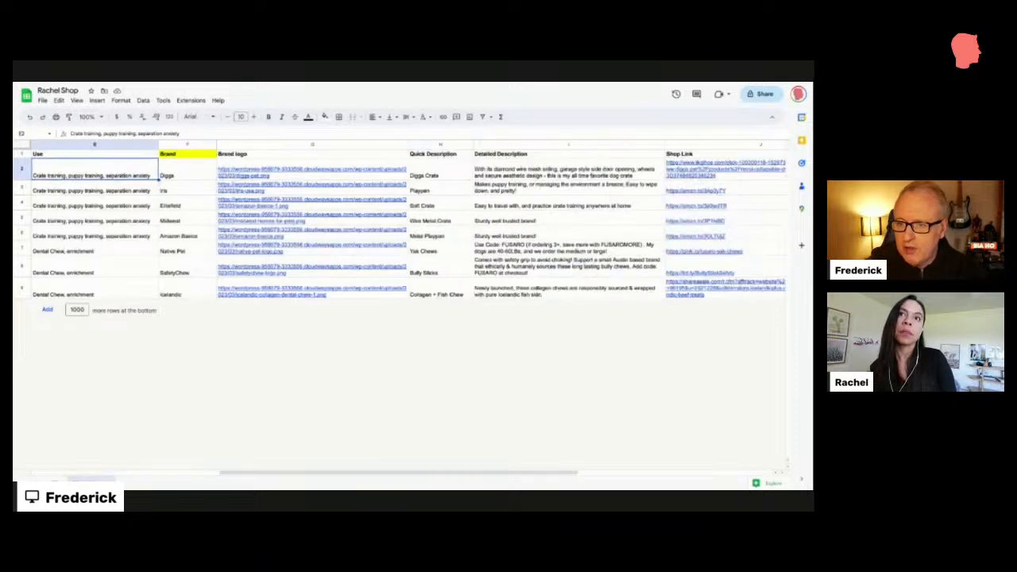
scroll(411, 176, left, 4)
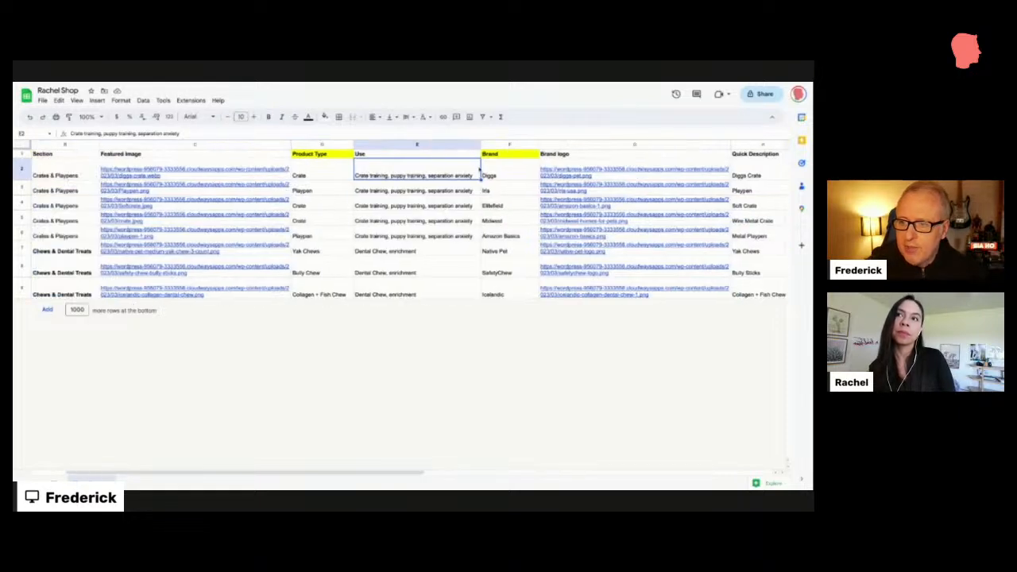
Review the Diggs Revol Crate's Brand entry and its Brand logo link
click(491, 169)
scroll(490, 170, right, 2)
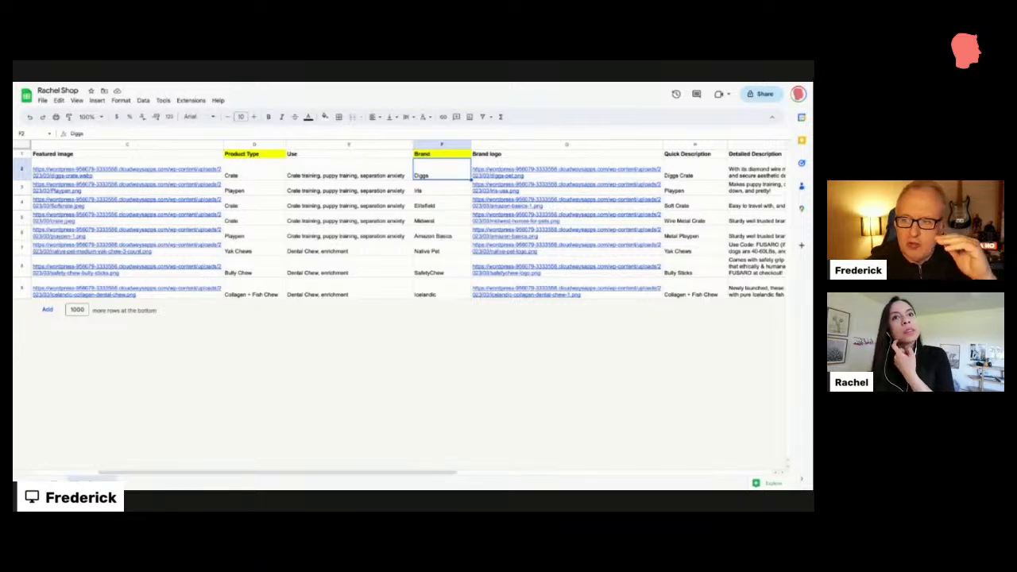
scroll(408, 171, right, 5)
scroll(408, 171, left, 5)
scroll(408, 170, right, 3)
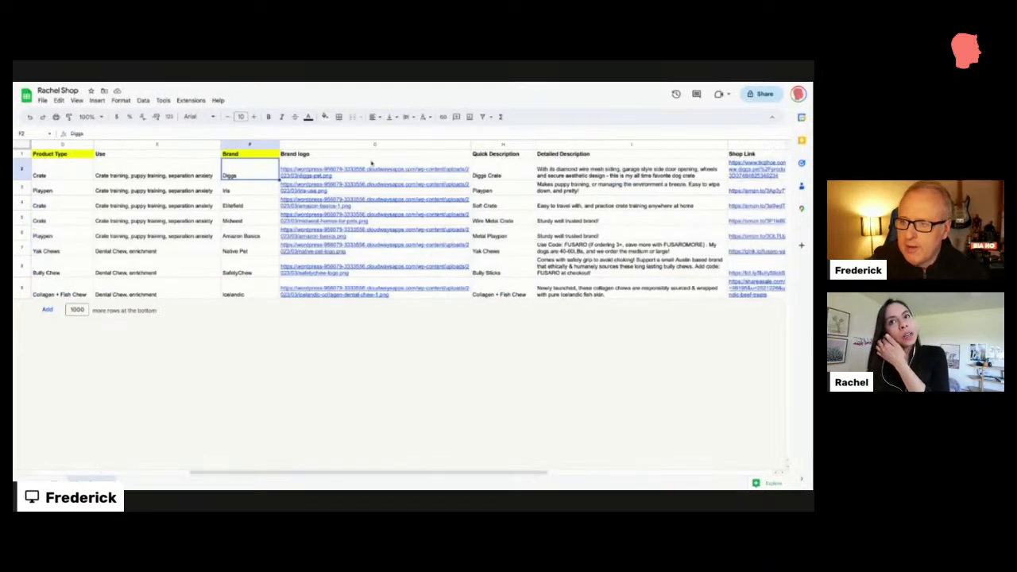
click(371, 164)
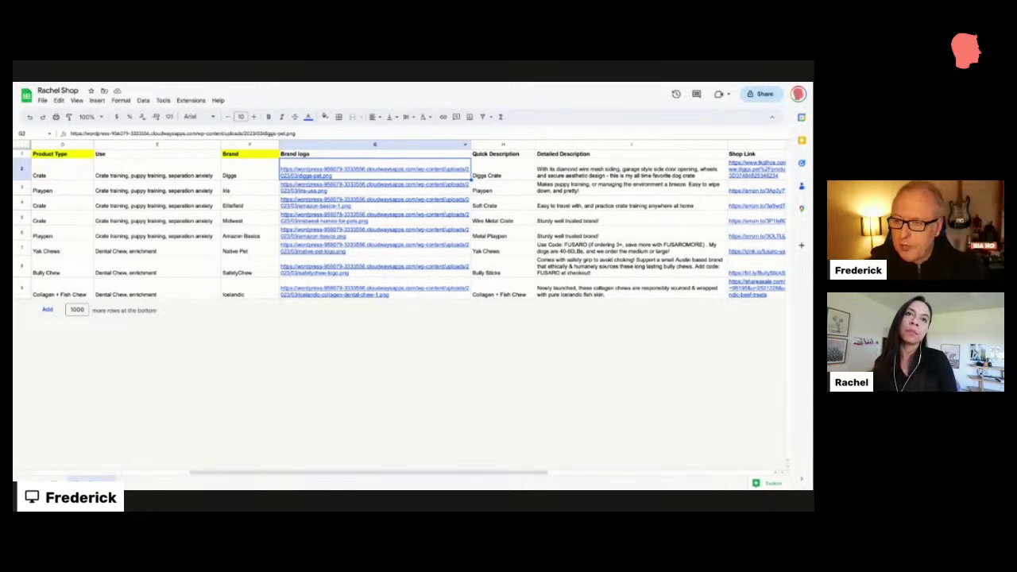
Examine the Quick Description entries for the first two products and the Diggs crate's Detailed Description
scroll(353, 176, right, 5)
key(Right)
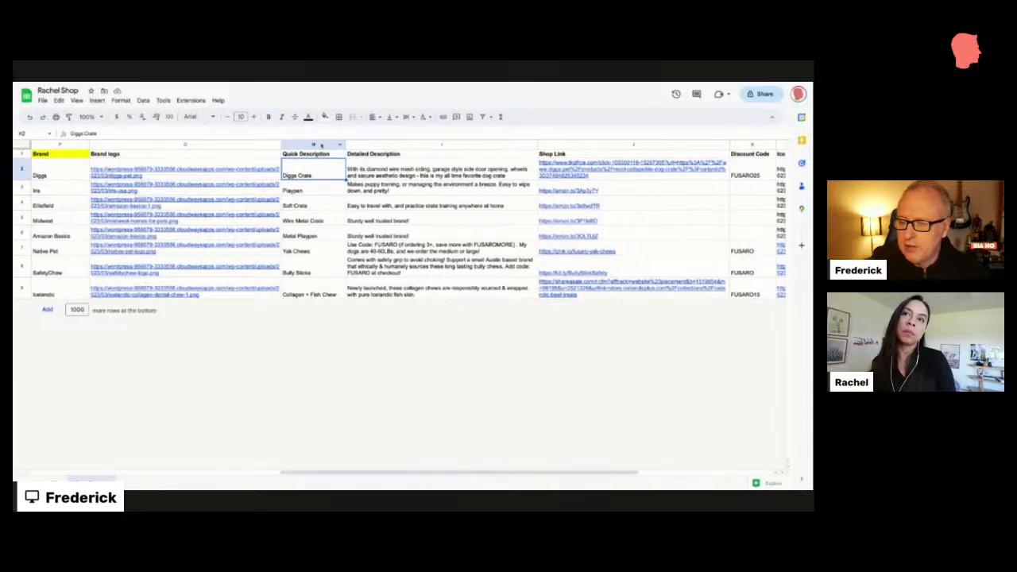
click(316, 192)
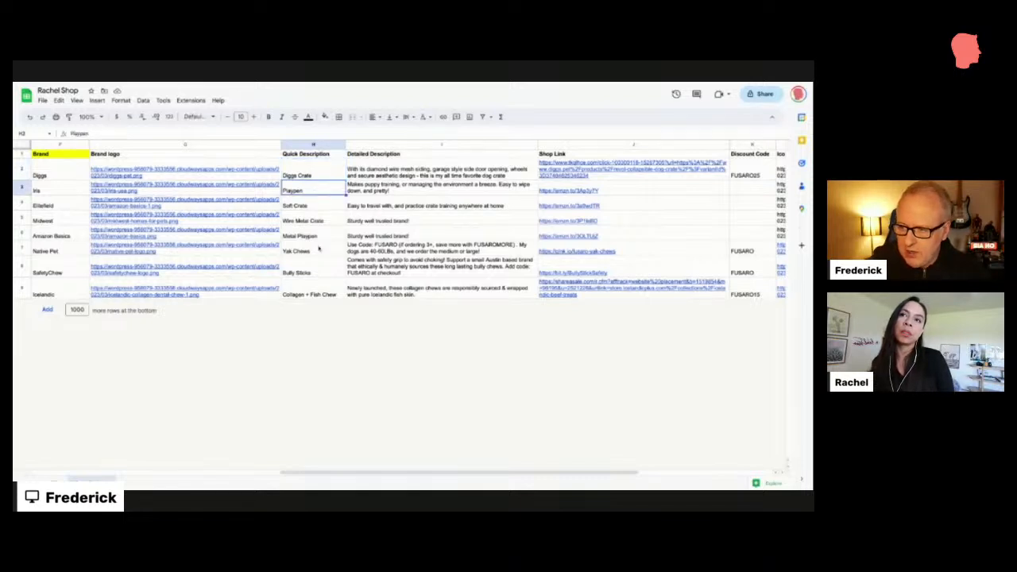
scroll(318, 248, right, 2)
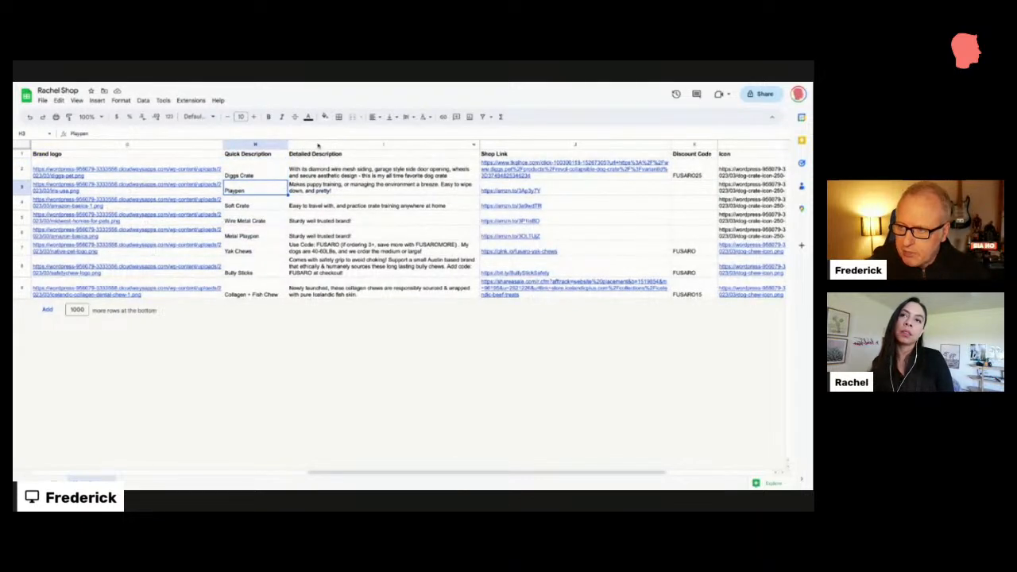
click(316, 147)
click(317, 165)
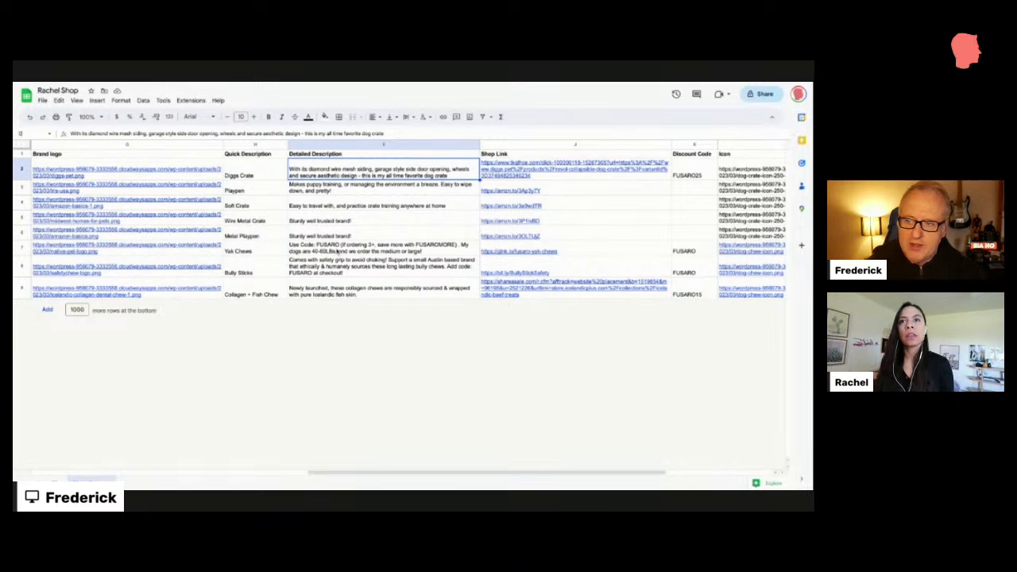
scroll(332, 252, right, 5)
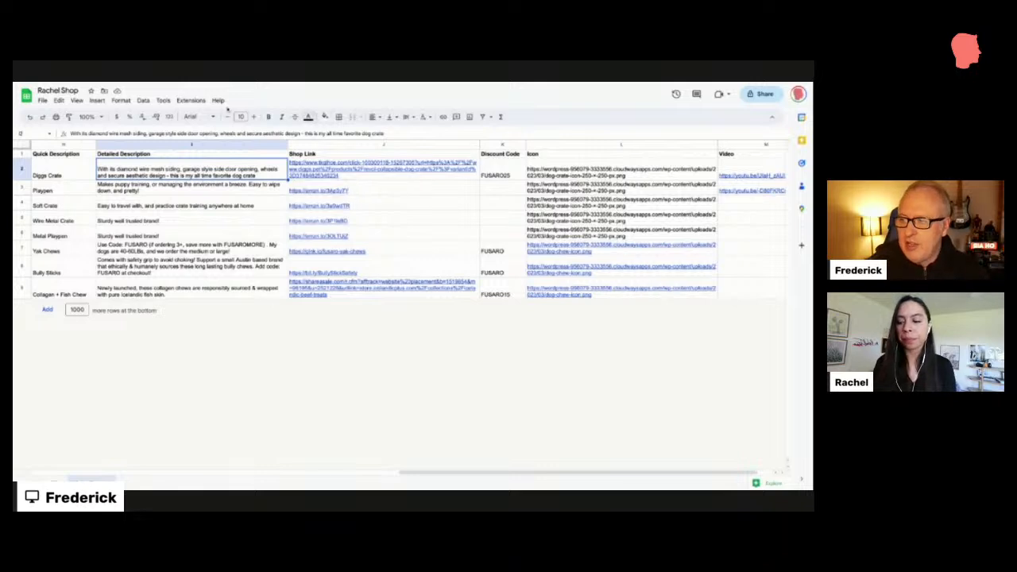
click(143, 101)
mouse_move(163, 102)
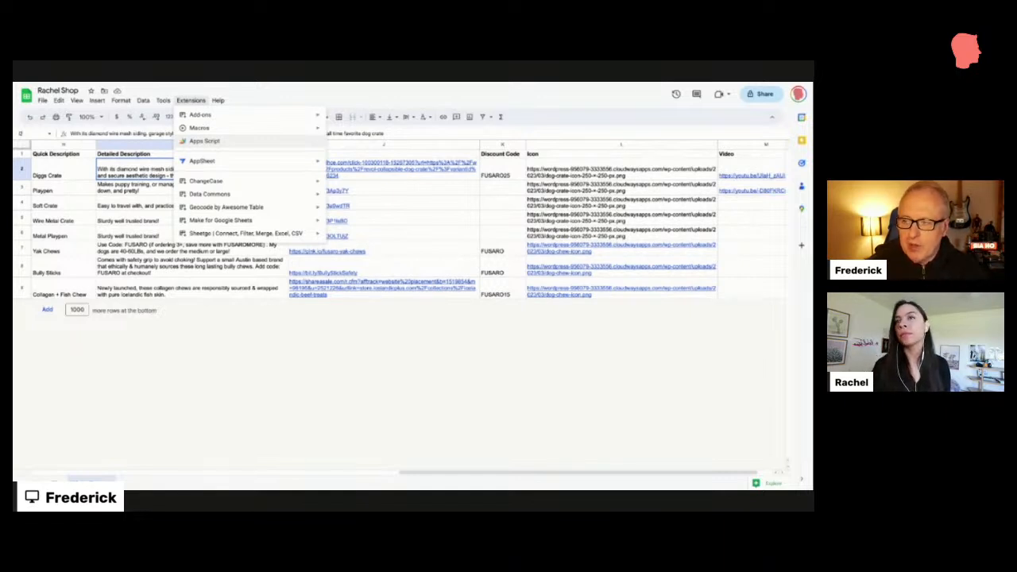
Highlight the Detailed Description column and preview the Shop Link addresses of the first and last products
click(128, 144)
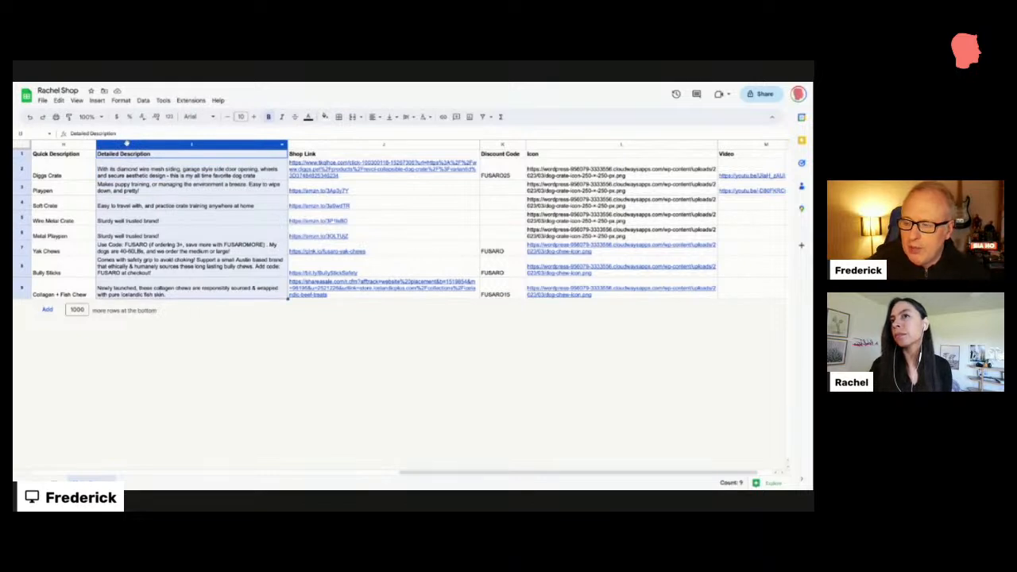
scroll(151, 154, left, 3)
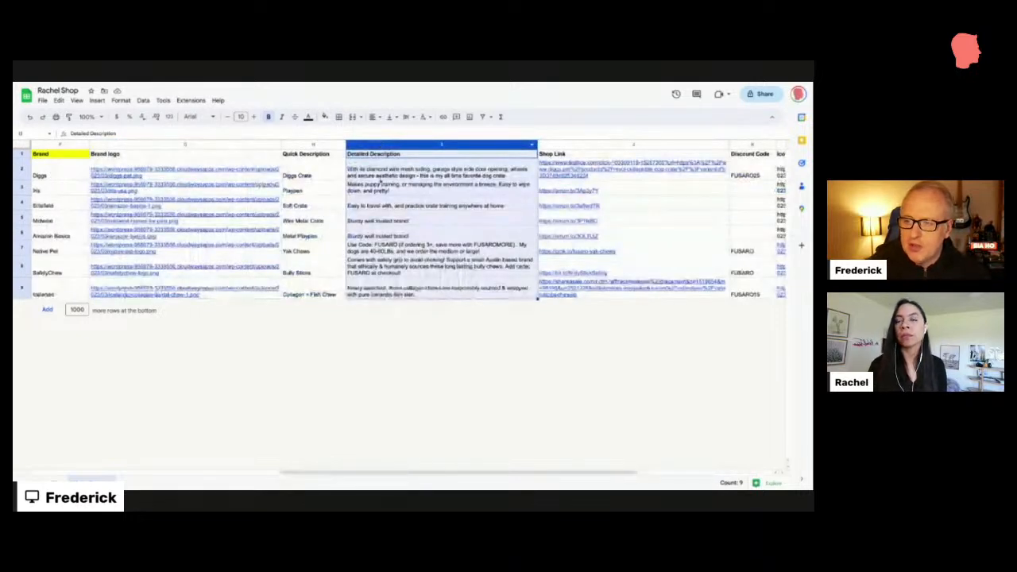
click(384, 176)
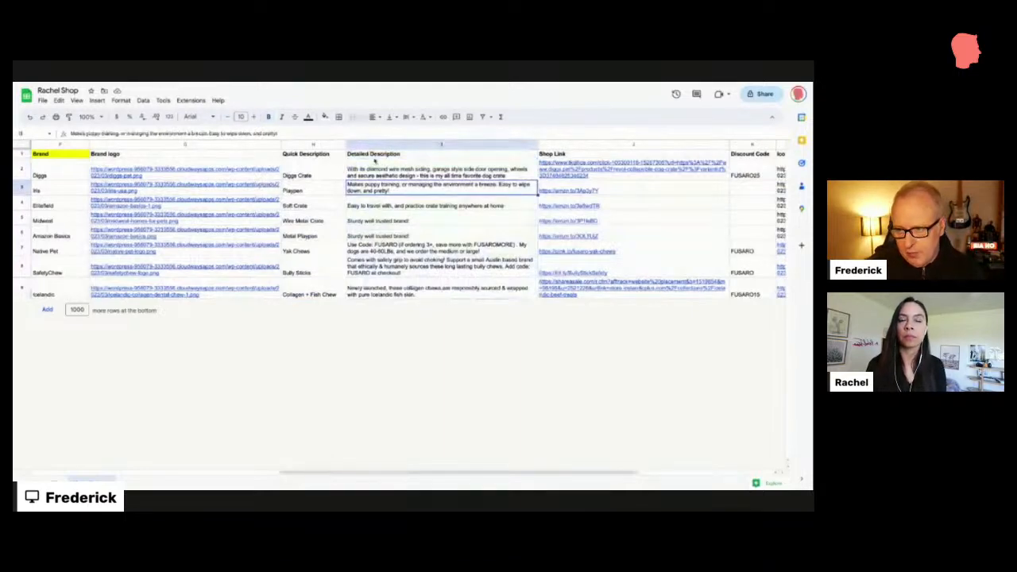
click(368, 145)
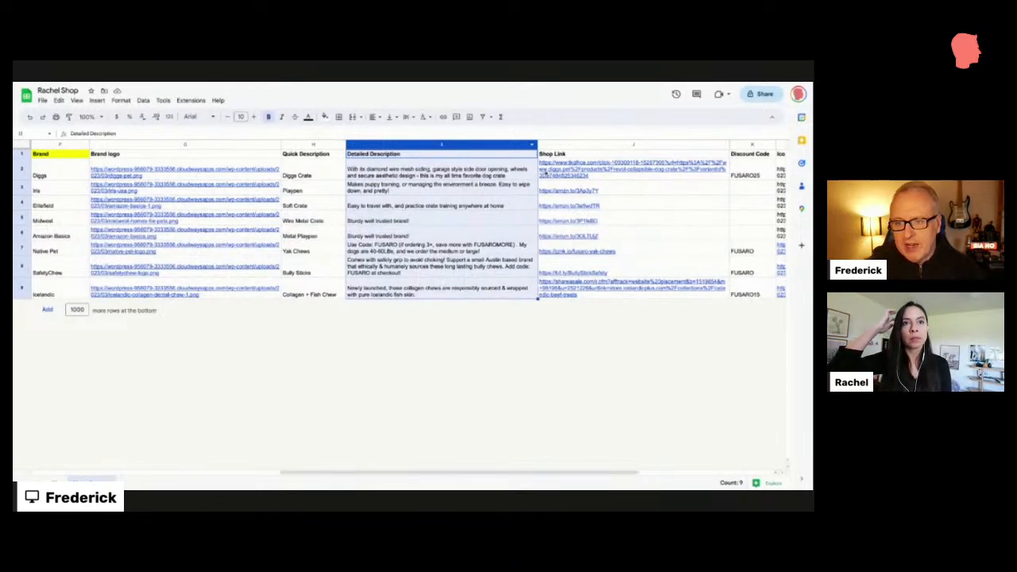
mouse_move(597, 177)
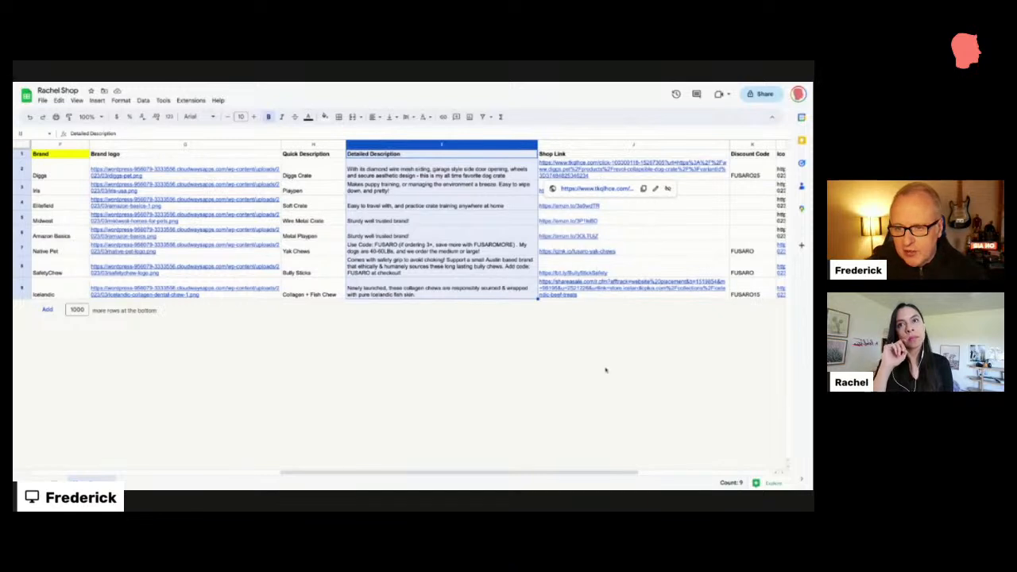
mouse_move(598, 325)
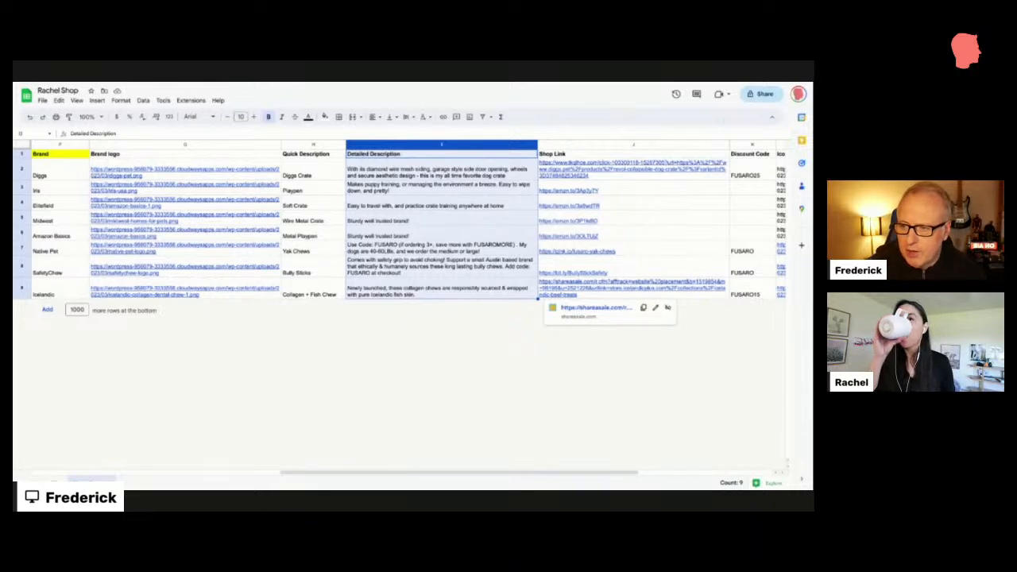
Compare the Diggs crate's Detailed Description with the Shop Link column, and check the Playpen's shop link
scroll(513, 213, right, 3)
scroll(433, 192, left, 5)
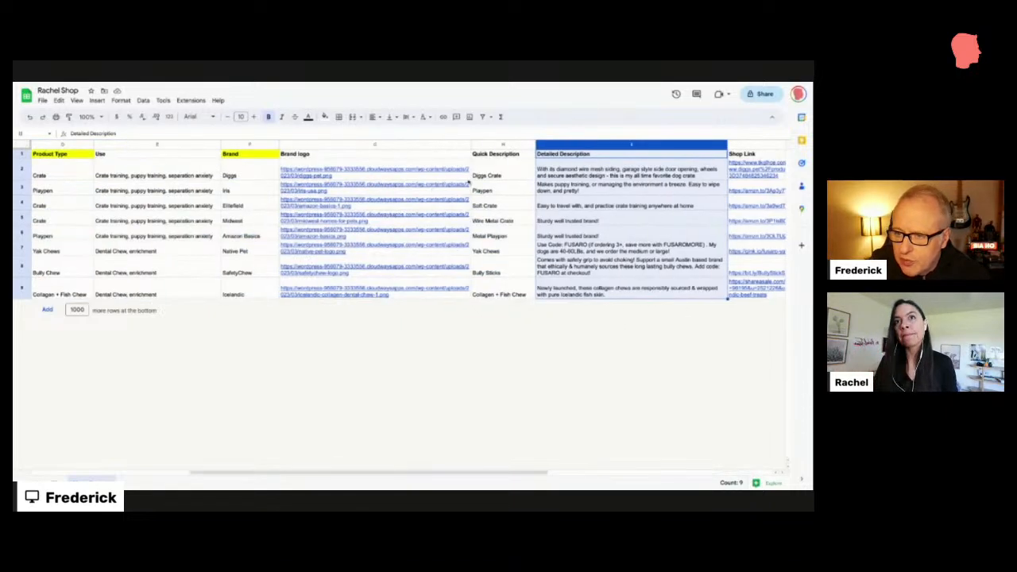
scroll(470, 181, right, 2)
click(474, 170)
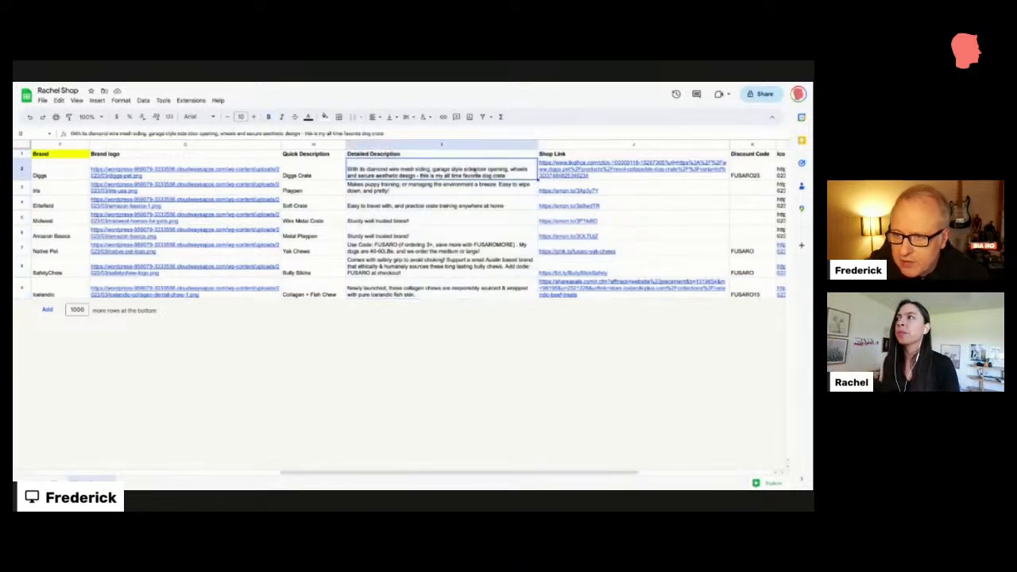
scroll(474, 169, right, 4)
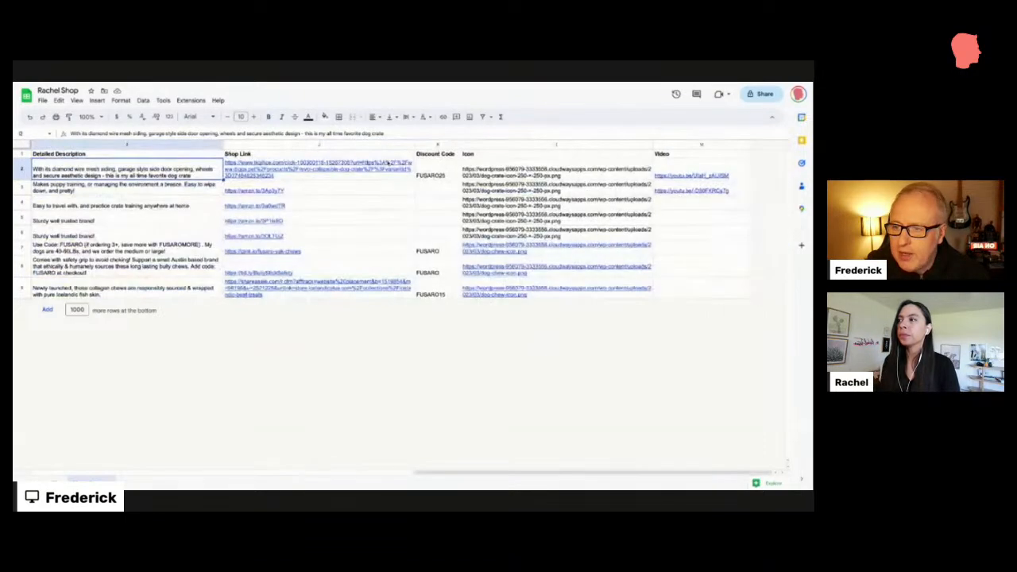
click(380, 191)
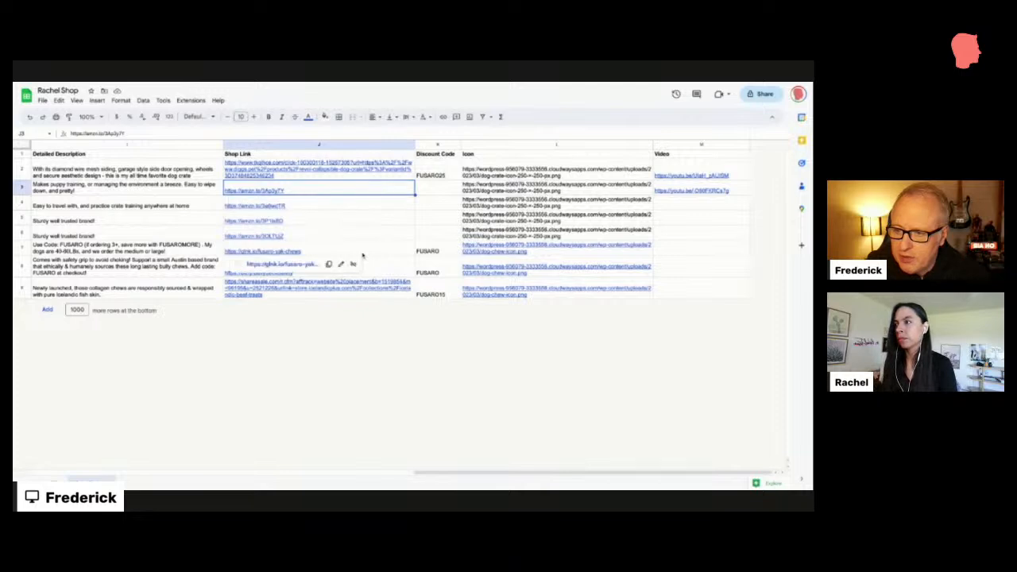
Examine the Discount Code column, checking the Diggs crate's entry and the Metal Playpen's cell
click(437, 145)
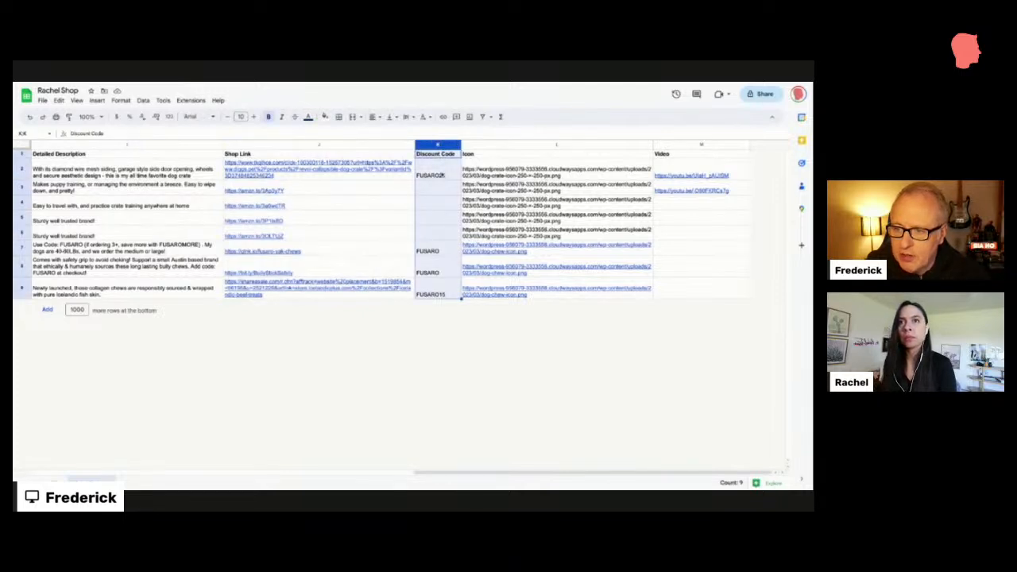
click(441, 174)
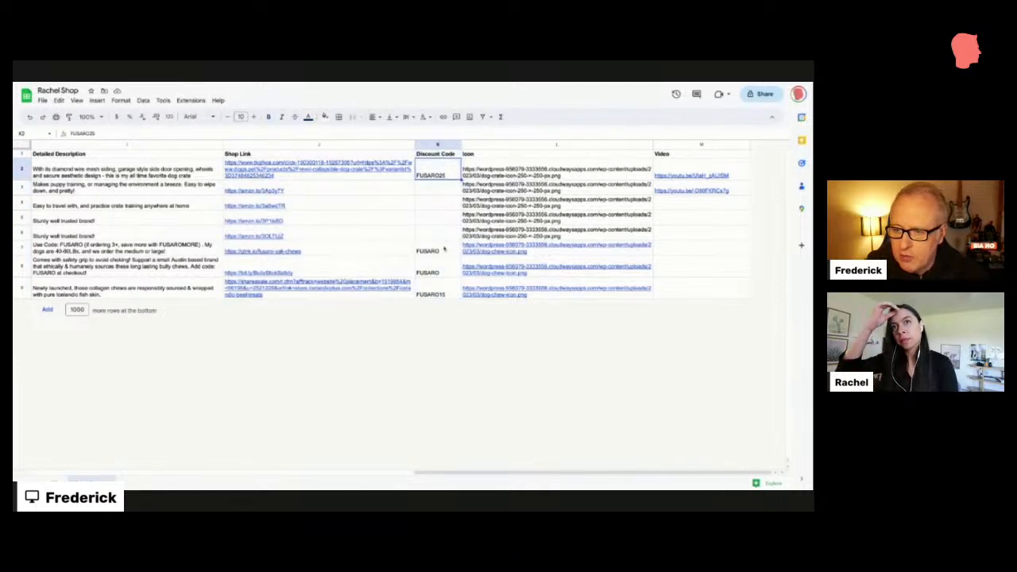
click(438, 233)
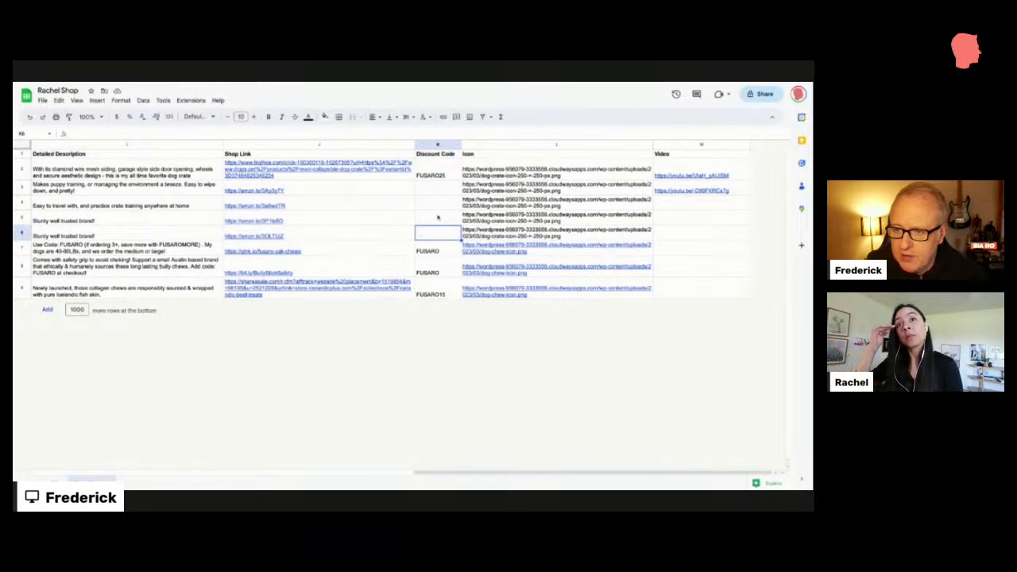
Inspect the Icon and Video columns, previewing the Diggs crate's YouTube link and checking other products' video cells
click(475, 146)
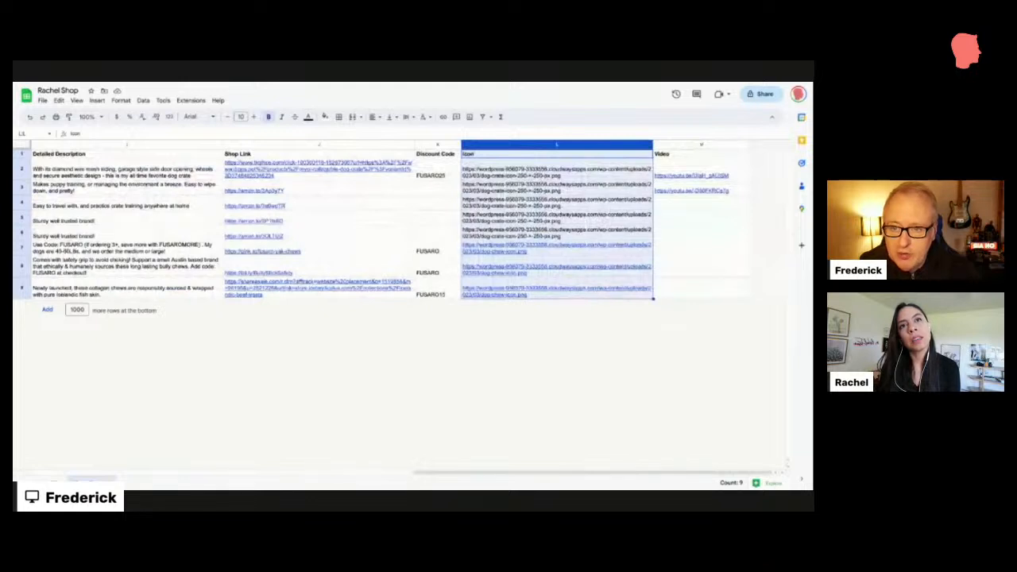
click(680, 167)
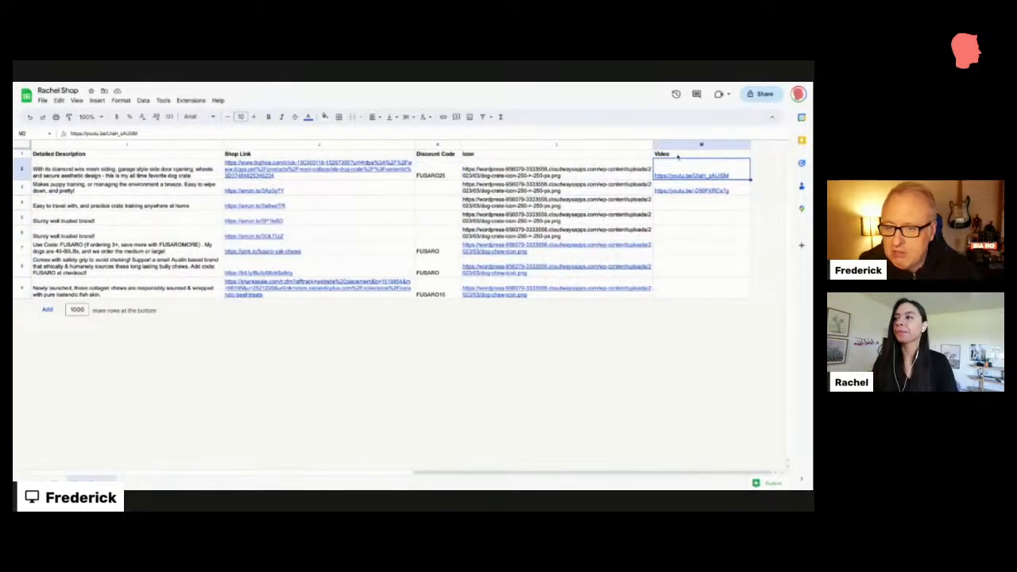
click(673, 143)
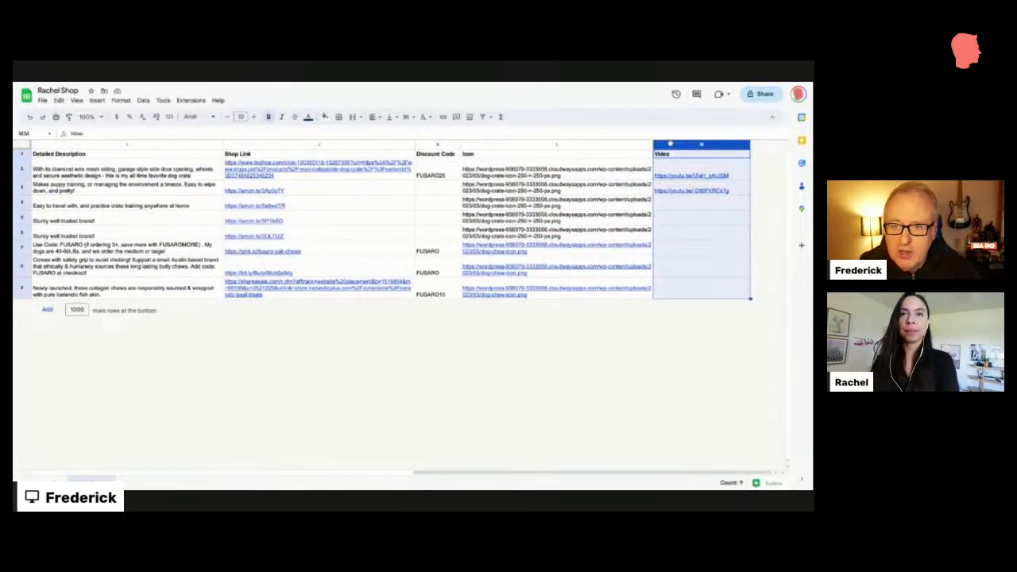
click(677, 203)
click(679, 284)
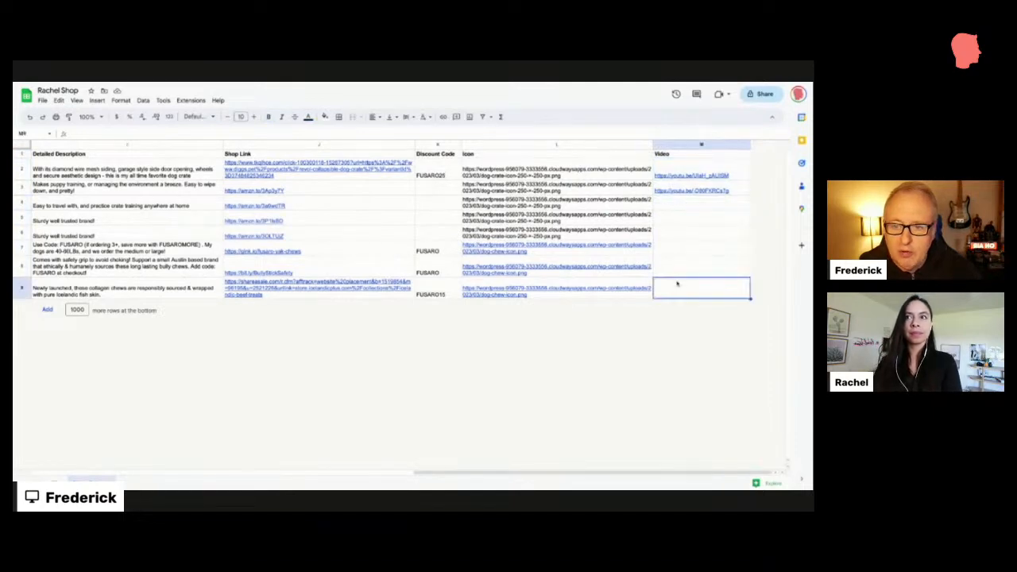
click(685, 175)
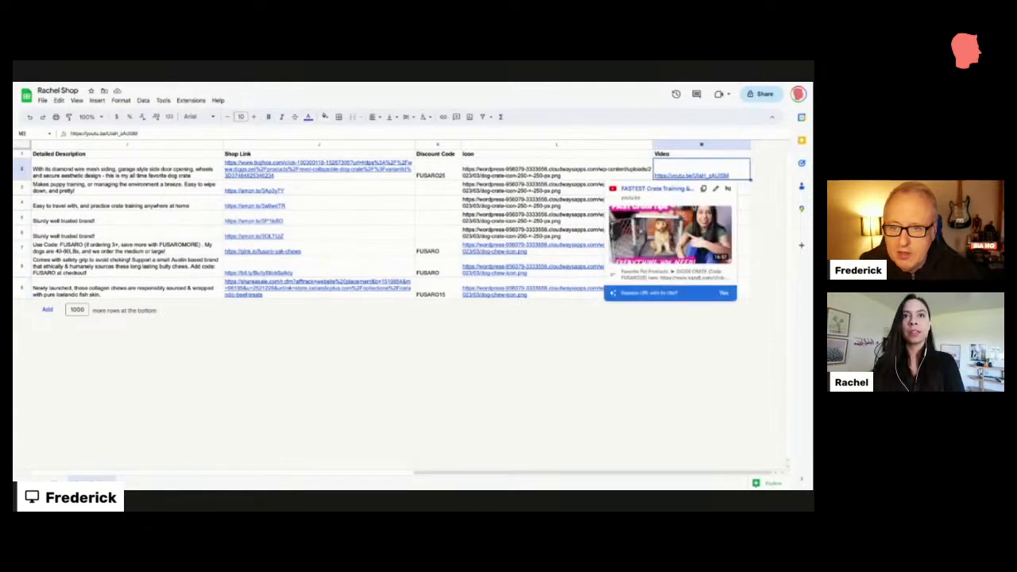
click(747, 207)
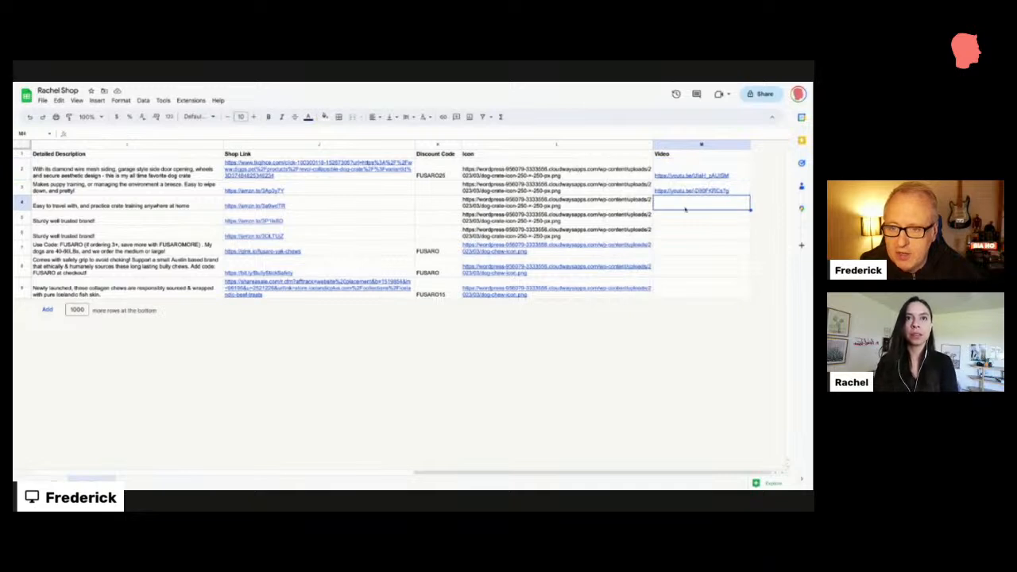
Check the Diggs crate's Icon address and inspect the Featured Image addresses of the crates, playpens and collagen chew
click(548, 176)
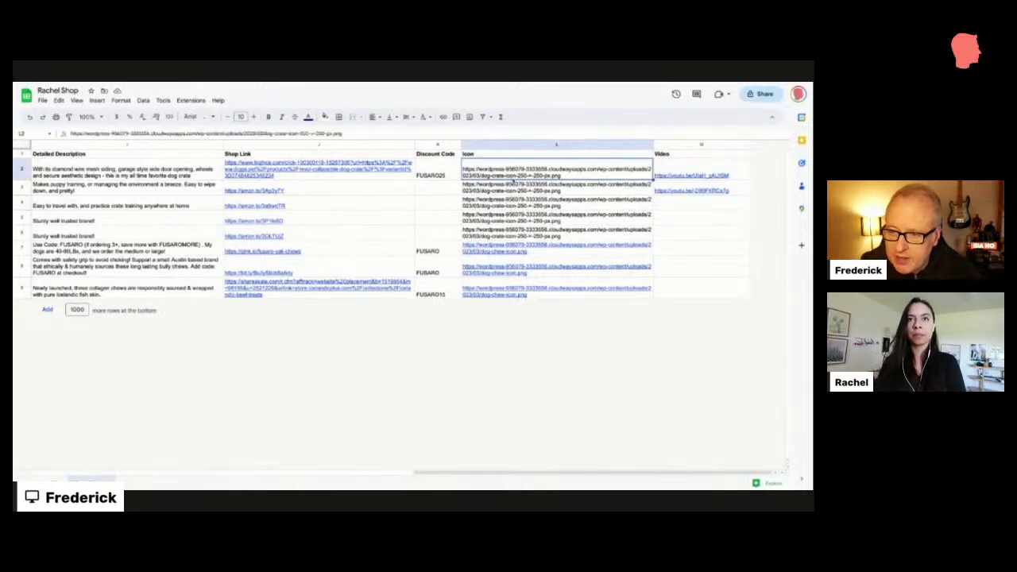
scroll(509, 208, left, 10)
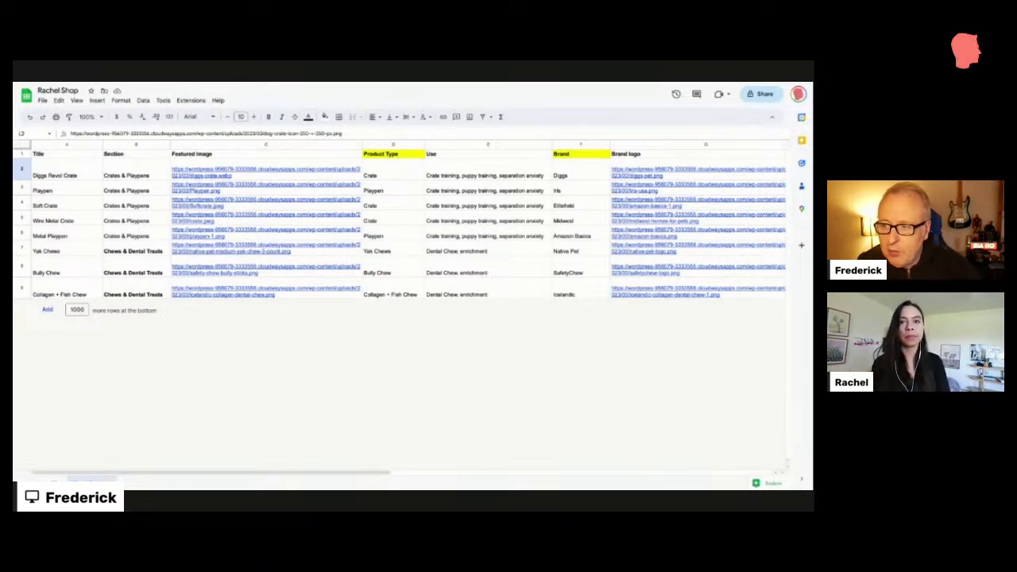
click(332, 163)
click(327, 295)
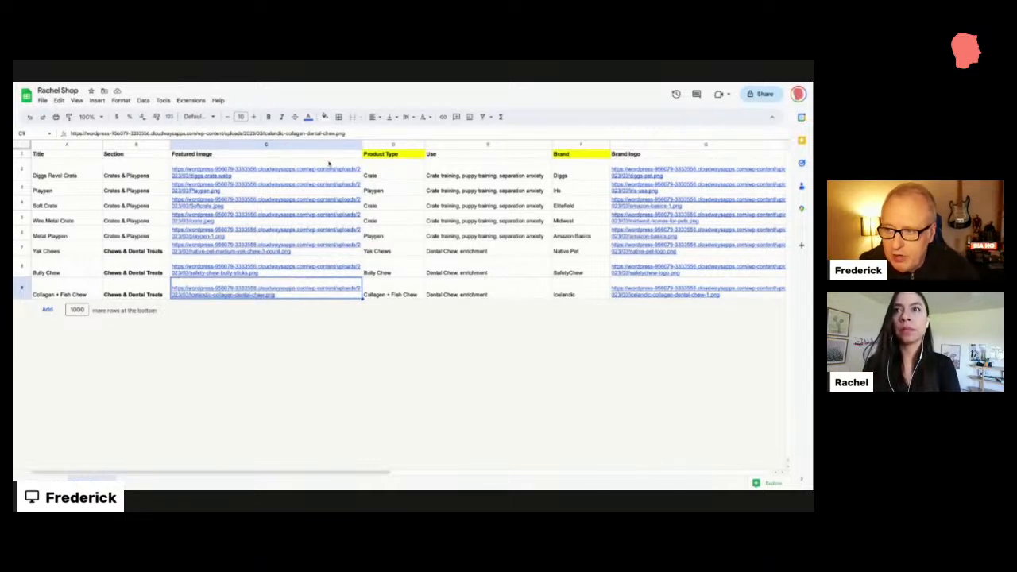
click(327, 169)
click(327, 190)
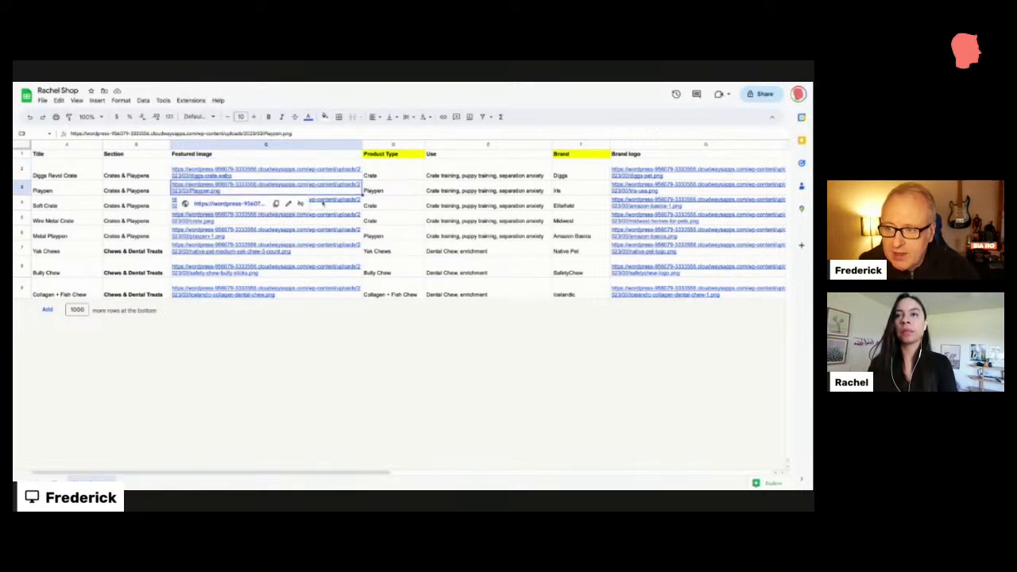
click(327, 206)
click(328, 219)
click(332, 237)
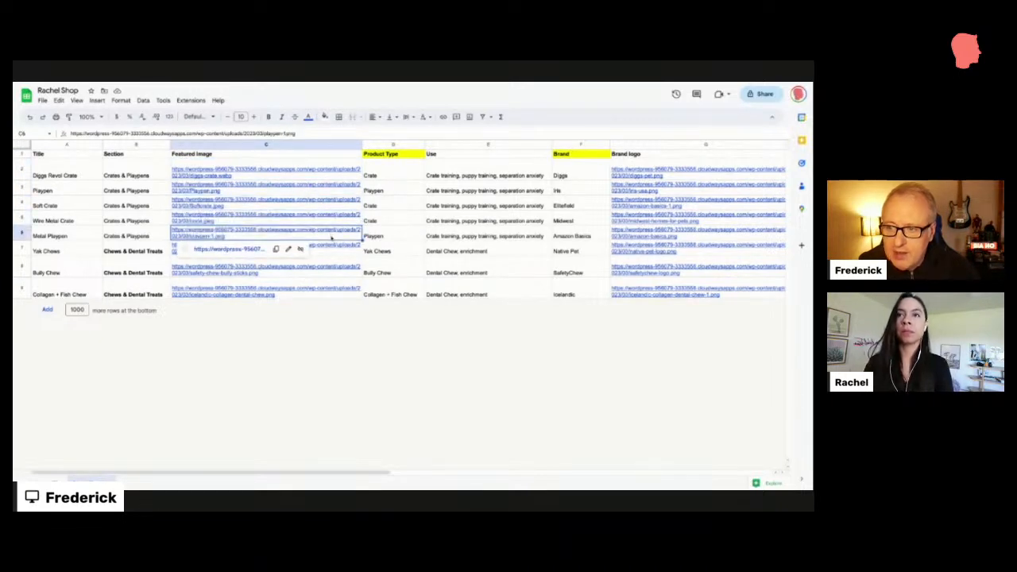
Undo the accidental move of the Metal Playpen's image address onto Yak Chews, and preview the Featured Image links for the Diggs crate and Playpen
drag(332, 241, 333, 251)
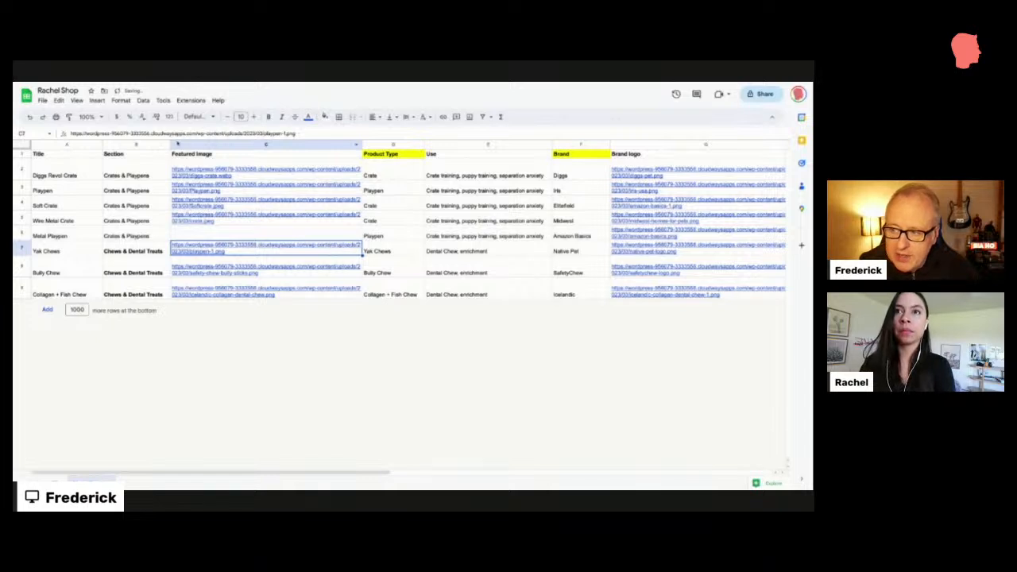
key(ctrl+z)
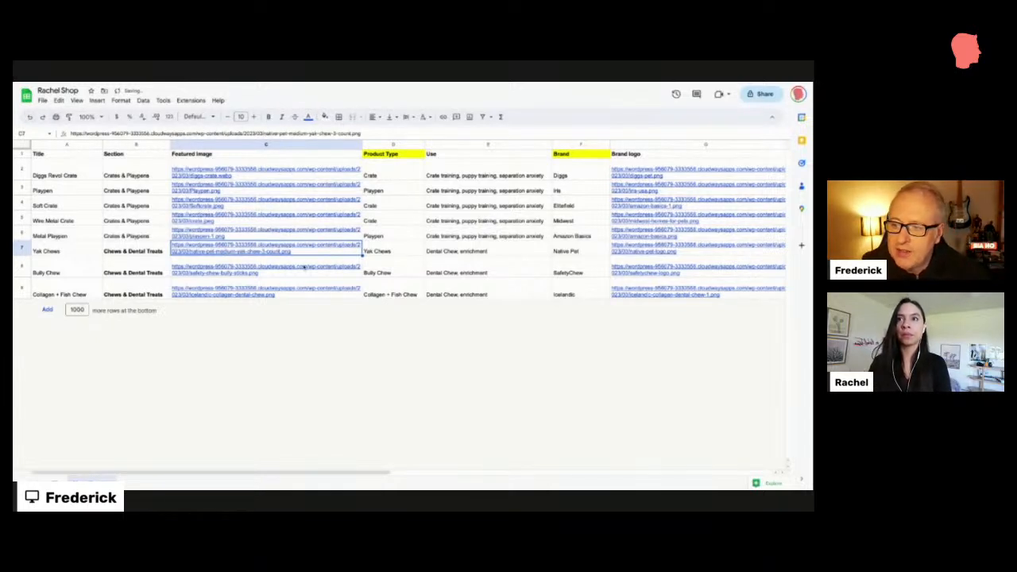
mouse_move(304, 267)
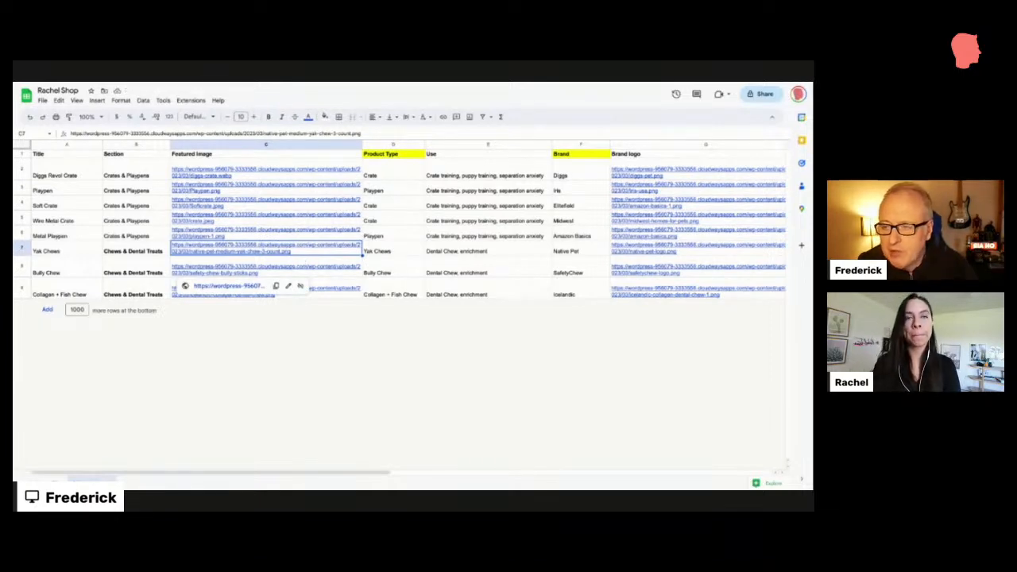
click(334, 169)
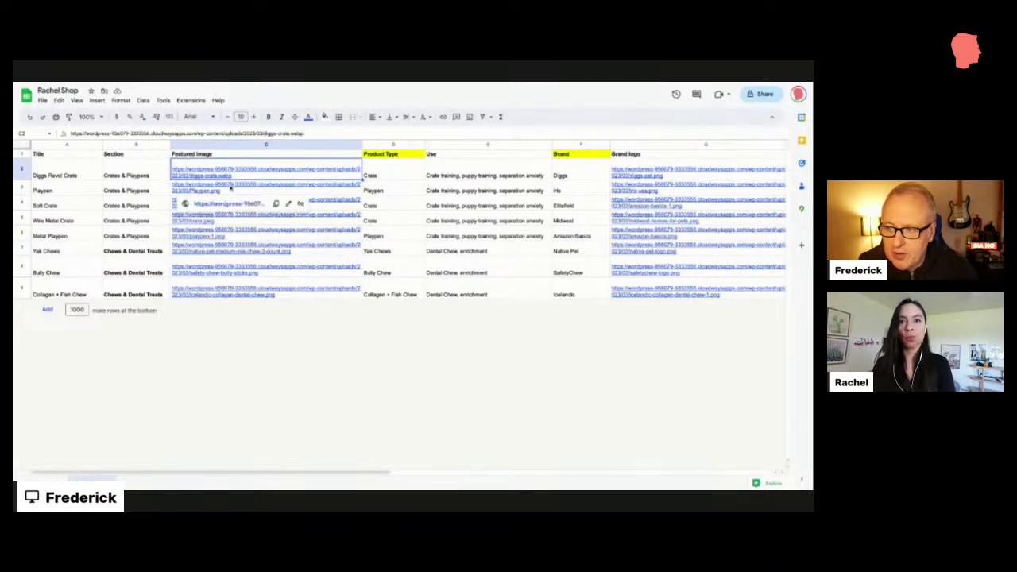
click(229, 191)
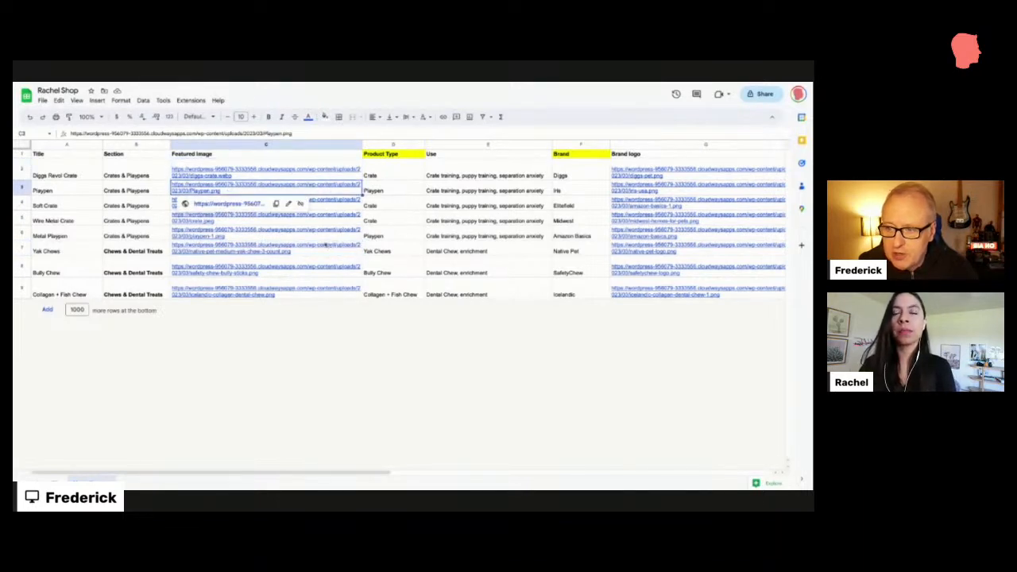
mouse_move(322, 237)
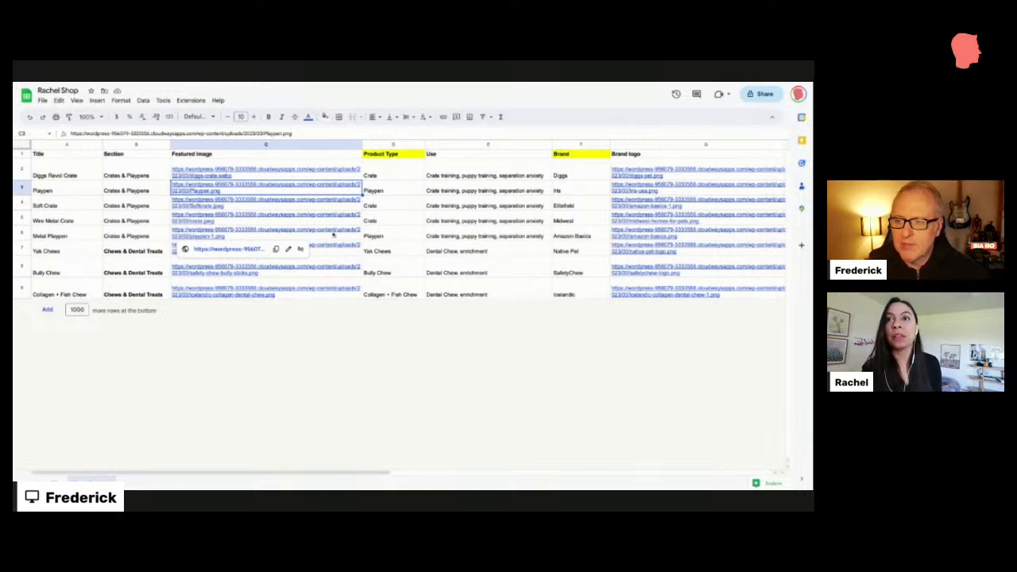
Narrow the Product Type column slightly while checking the Product Type and Featured Image entries of the Metal Playpen, Wire Metal Crate and Yak Chews
click(384, 232)
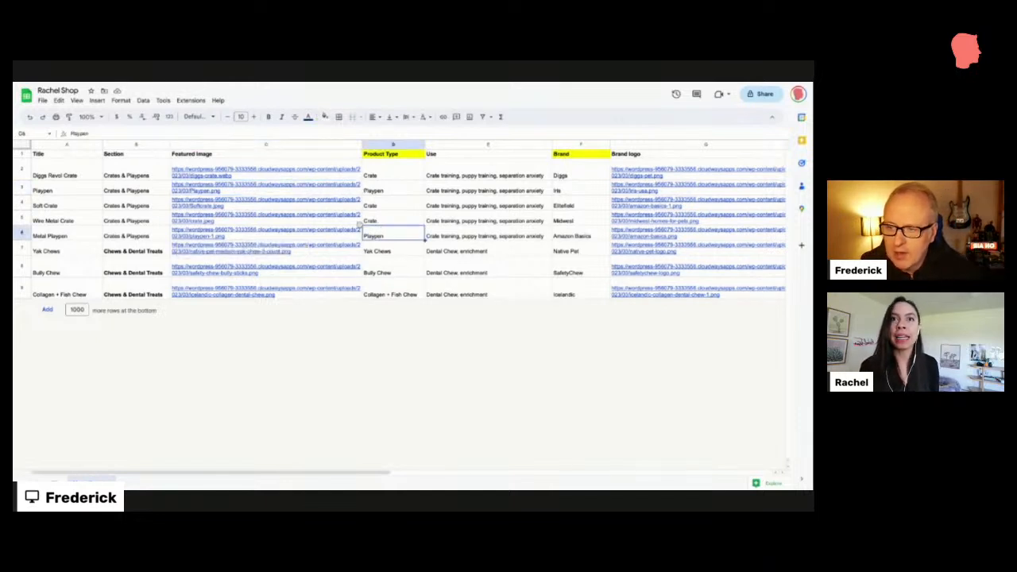
click(343, 225)
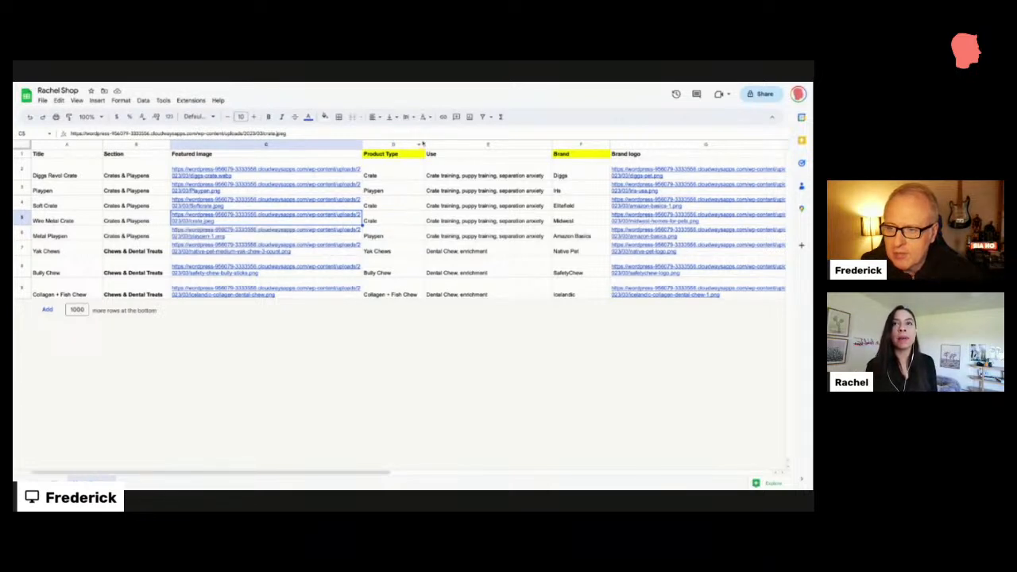
drag(424, 144, 421, 145)
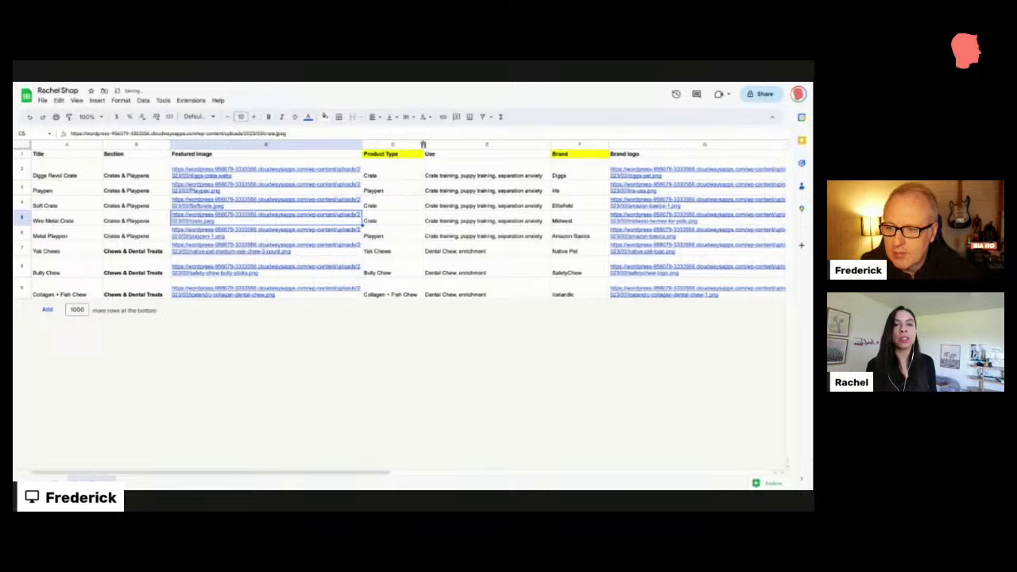
click(388, 249)
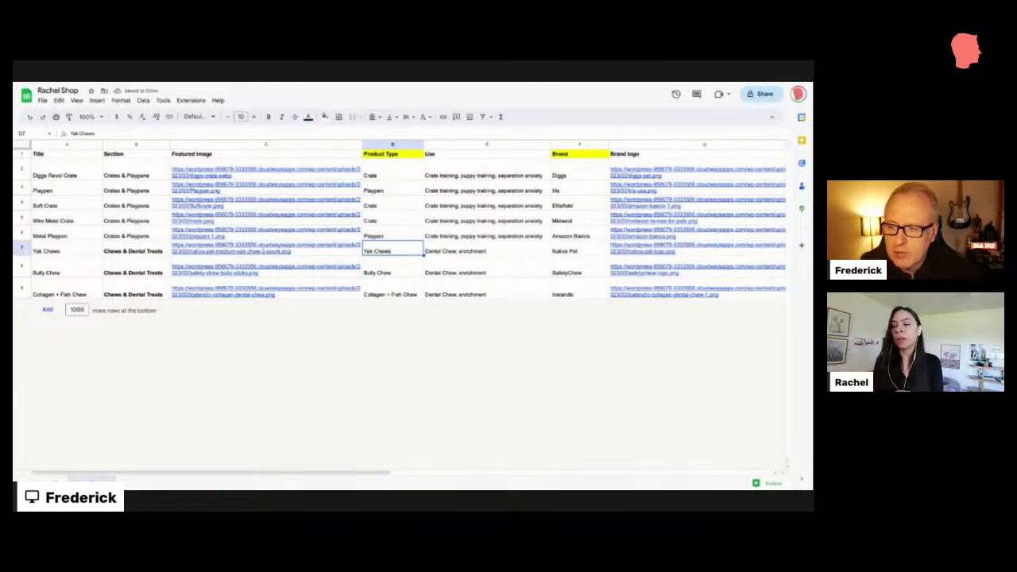
click(266, 249)
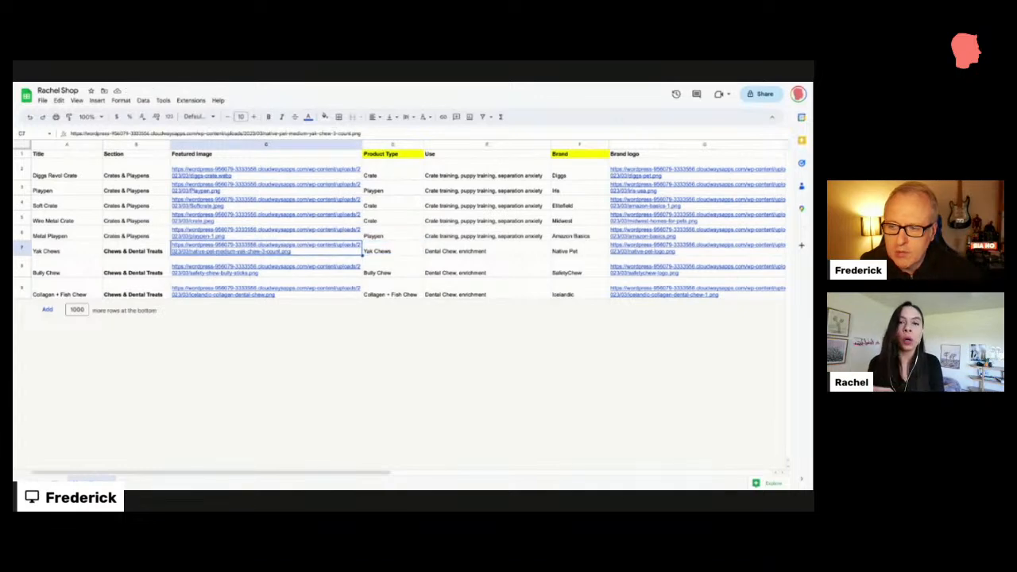
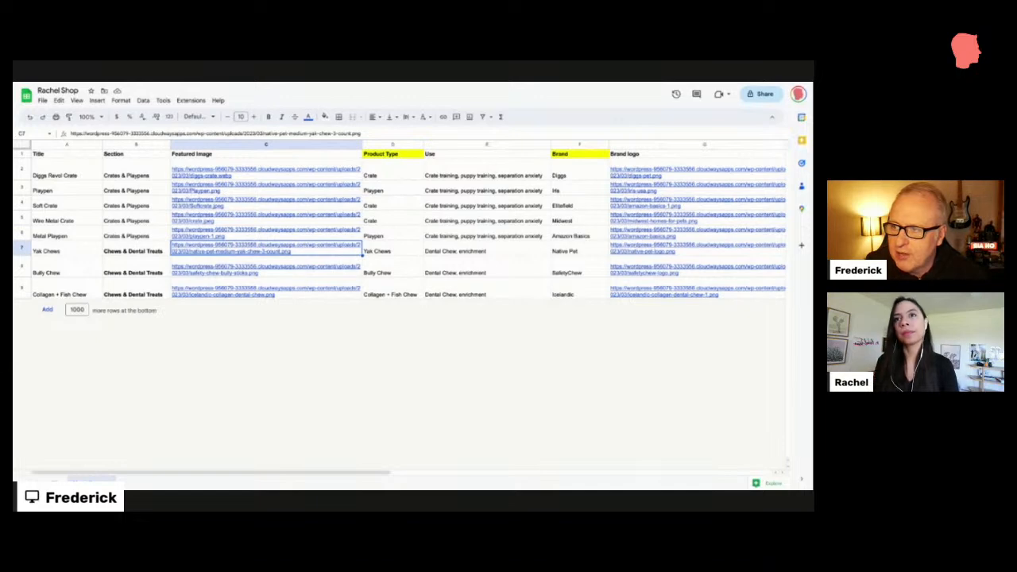
Switch to the WordPress Shop Products list and view the Diggs Revol Crate's public page, reviewing its details, discount code and review video
click(73, 82)
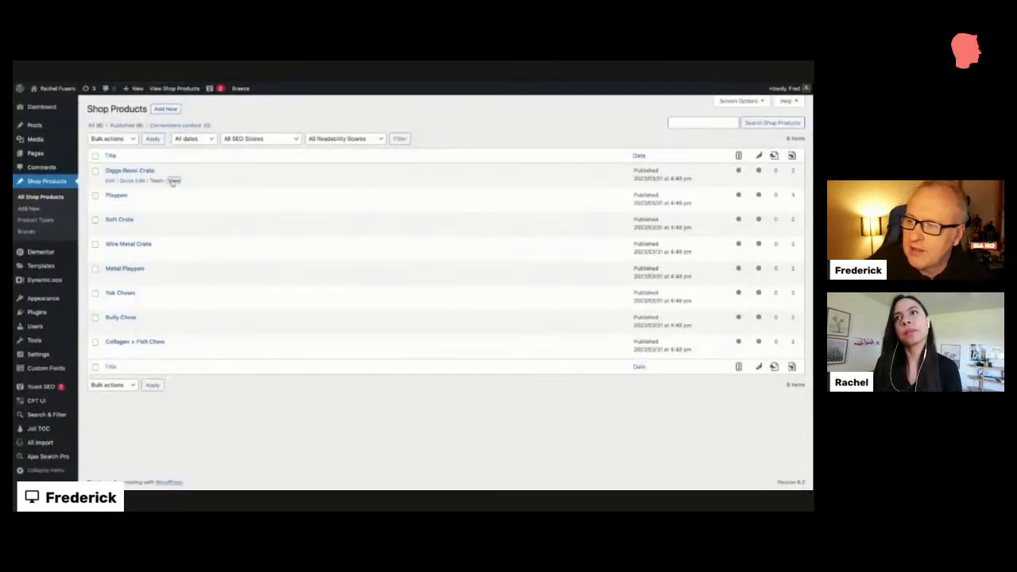
click(174, 181)
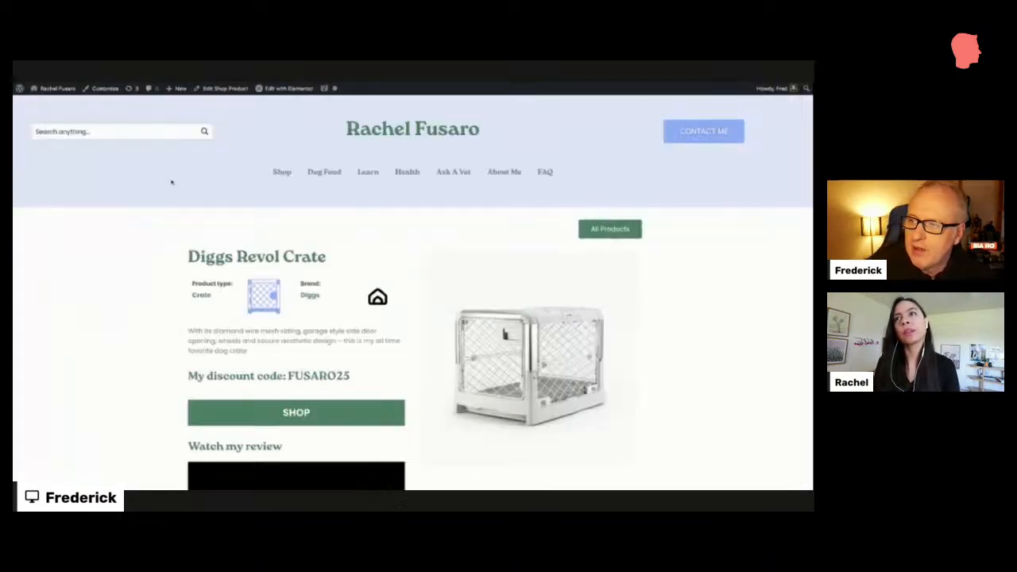
scroll(347, 218, down, 3)
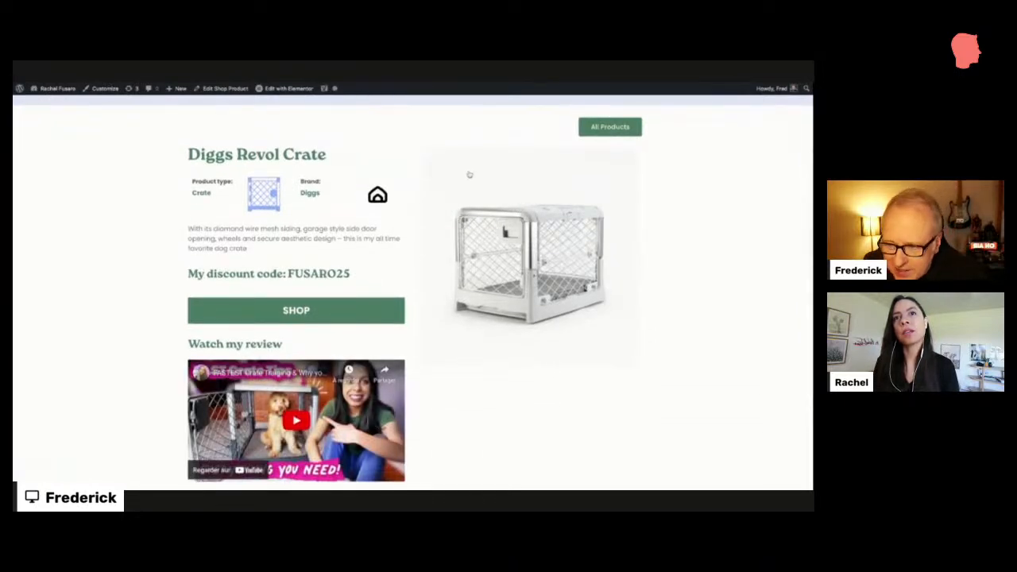
scroll(470, 175, down, 1)
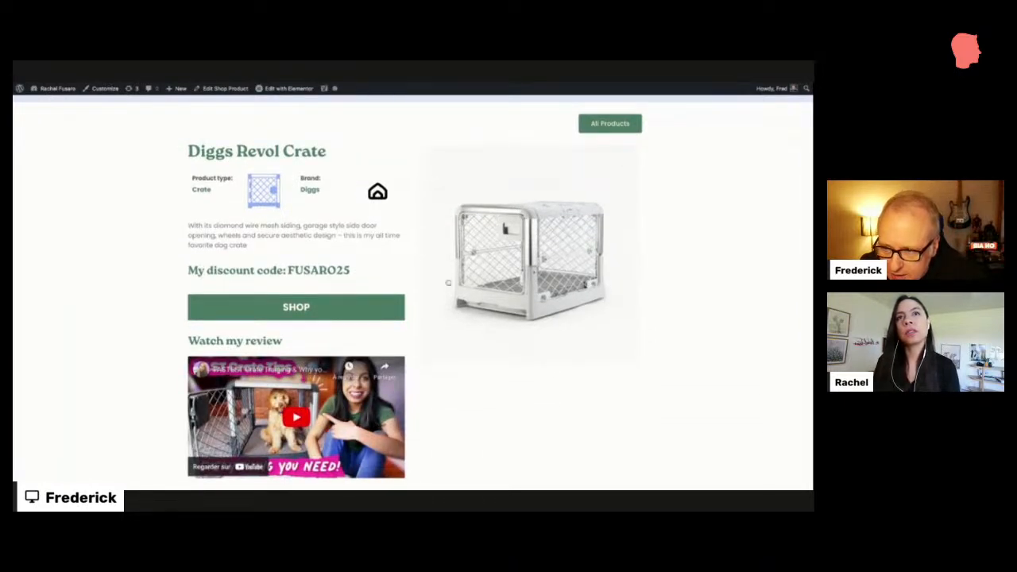
scroll(433, 316, down, 1)
scroll(433, 318, up, 1)
scroll(433, 318, up, 1)
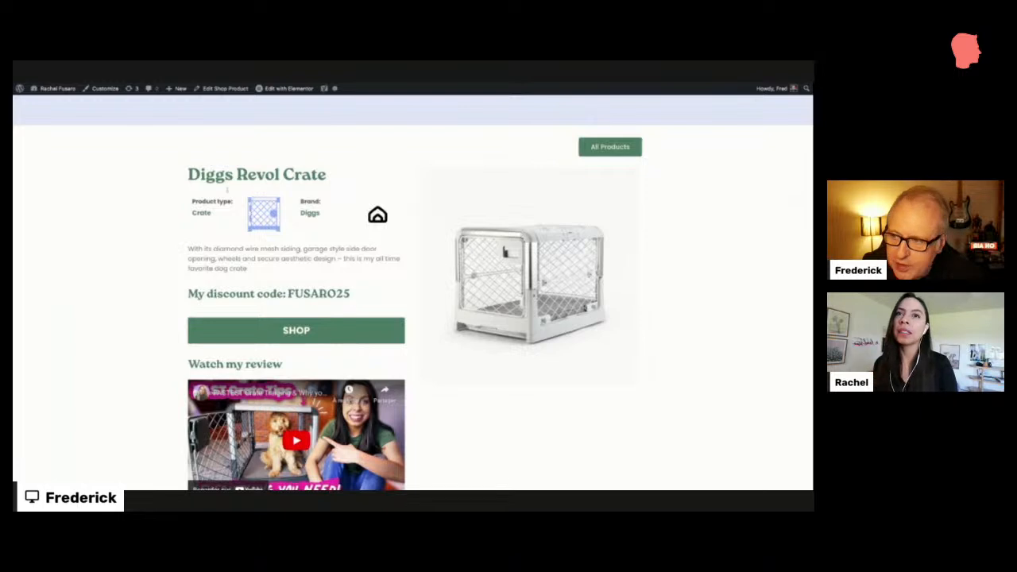
Browse the product grid on the public Shop page and open the Metal Playpen's page to review its product details
scroll(228, 193, up, 1)
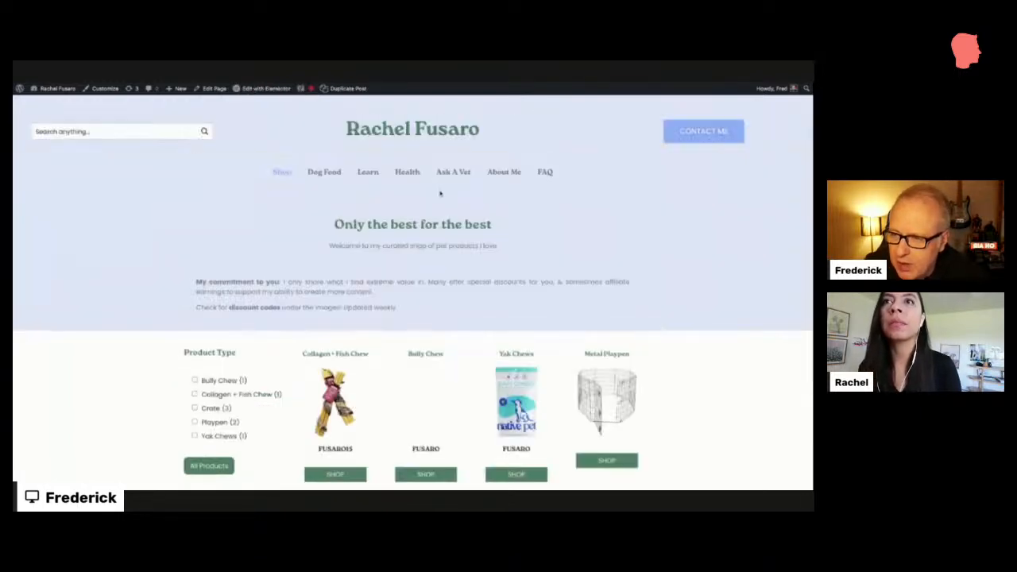
scroll(442, 193, down, 3)
scroll(590, 229, down, 1)
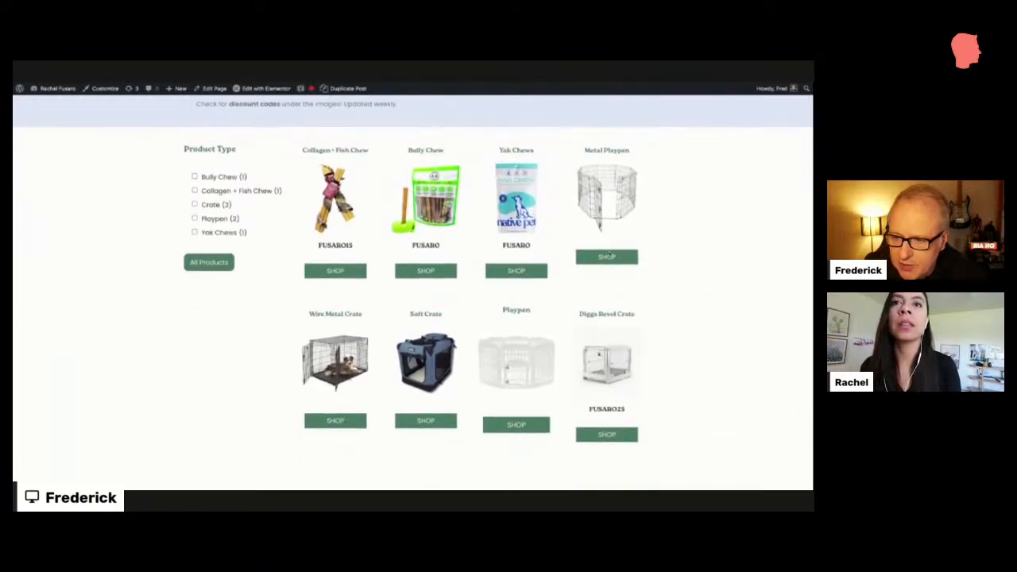
click(612, 205)
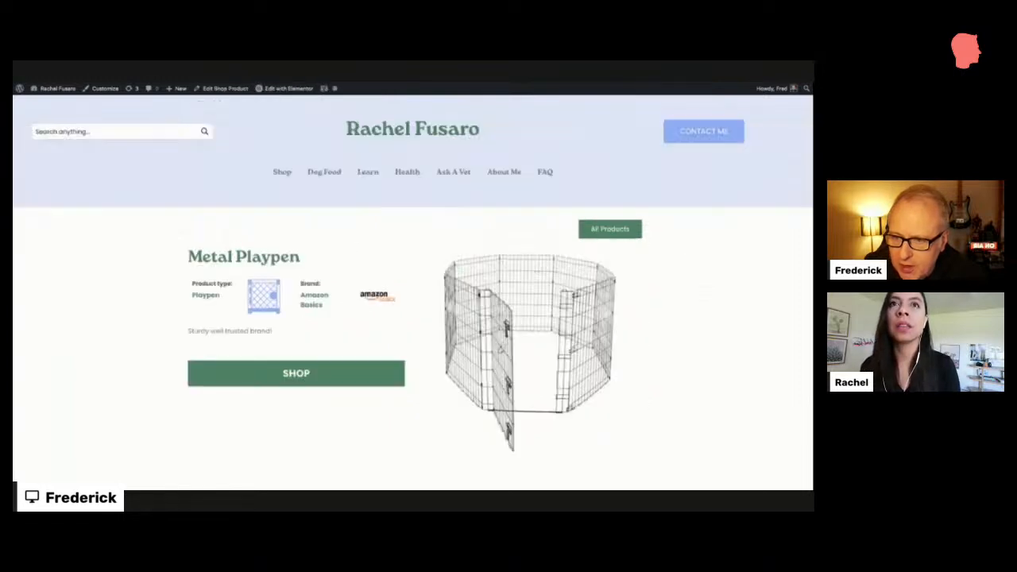
scroll(572, 308, down, 2)
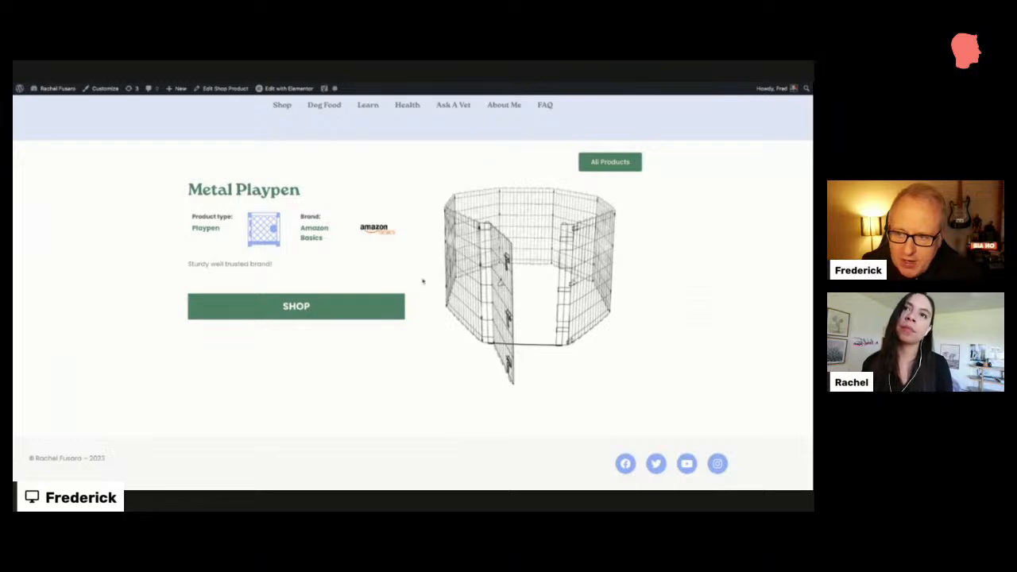
scroll(425, 365, up, 1)
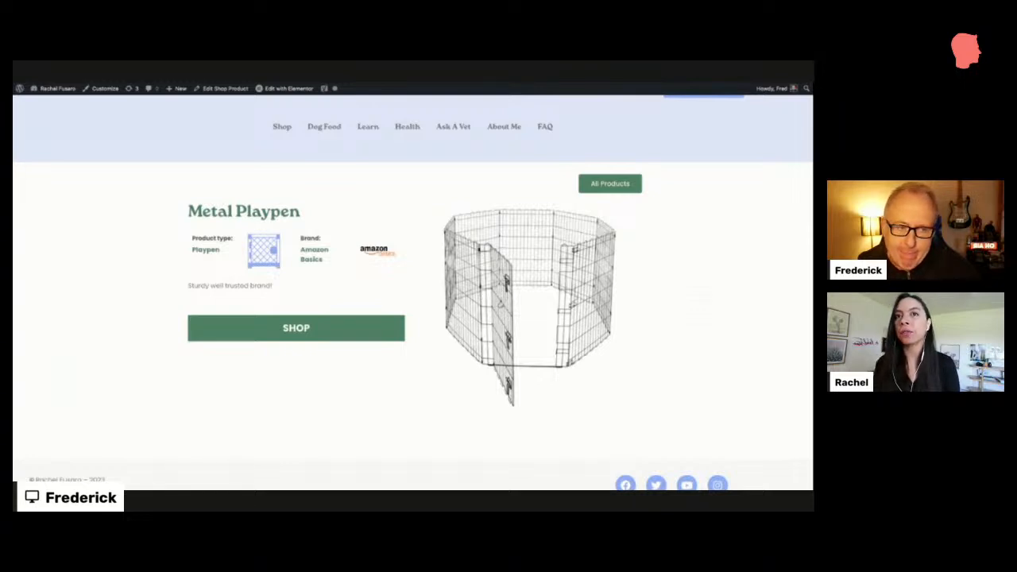
scroll(414, 293, up, 1)
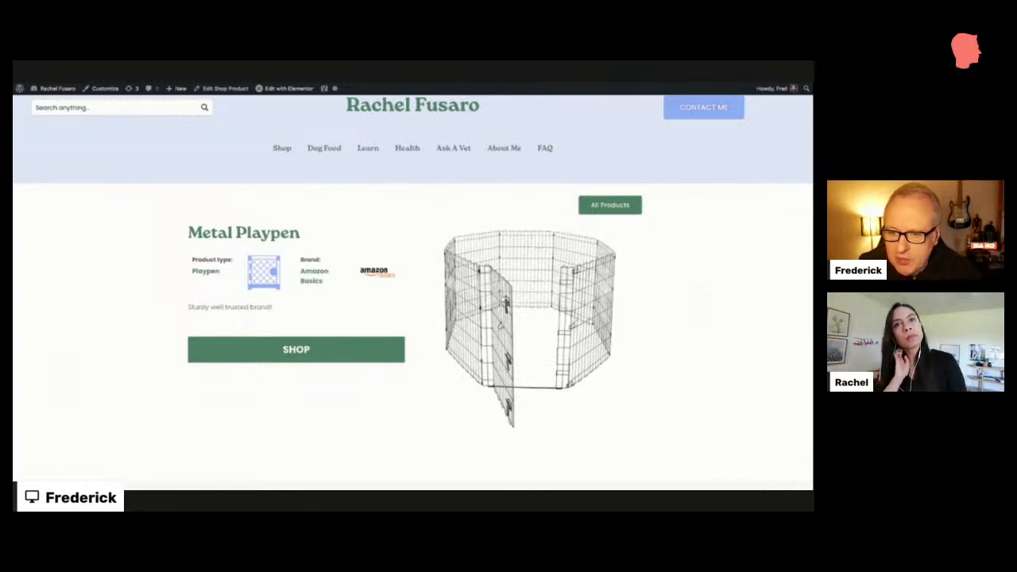
scroll(503, 301, down, 1)
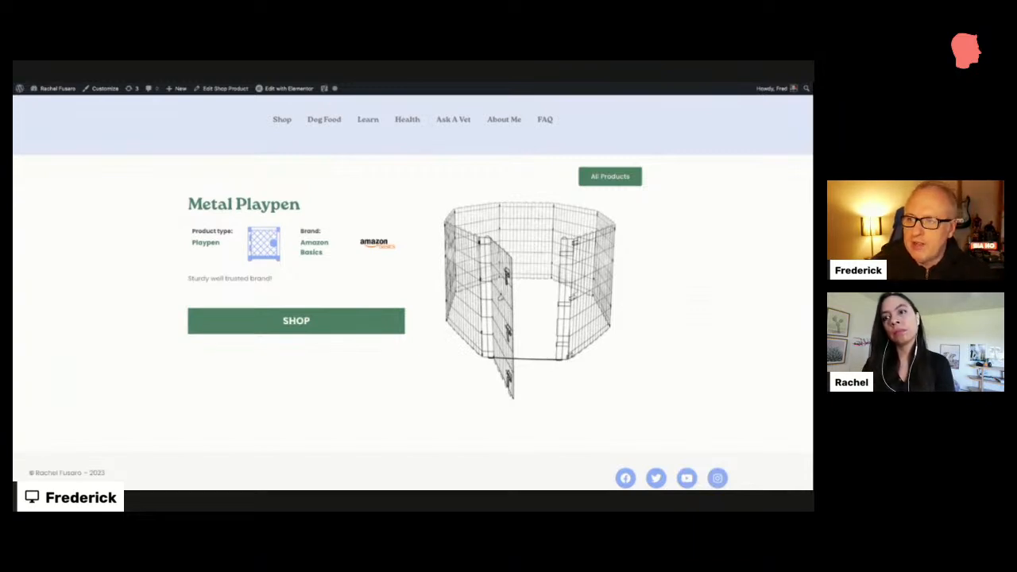
Switch between the "5 Essential Steps for Successfully Crate Training Your Puppy" Canva design and the Metal Playpen page, finishing on the playpen page
key(ctrl+Tab)
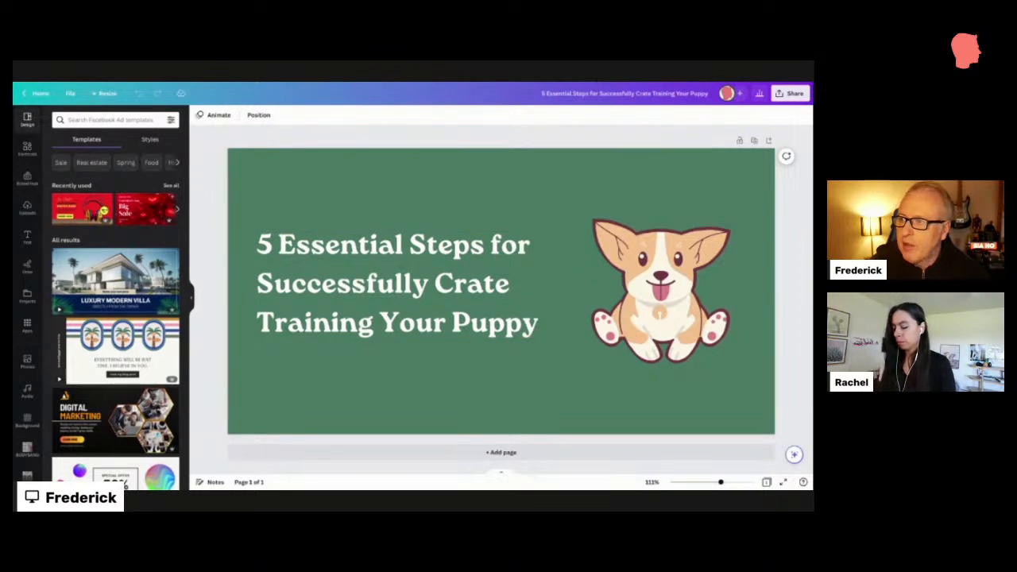
key(ctrl+Tab)
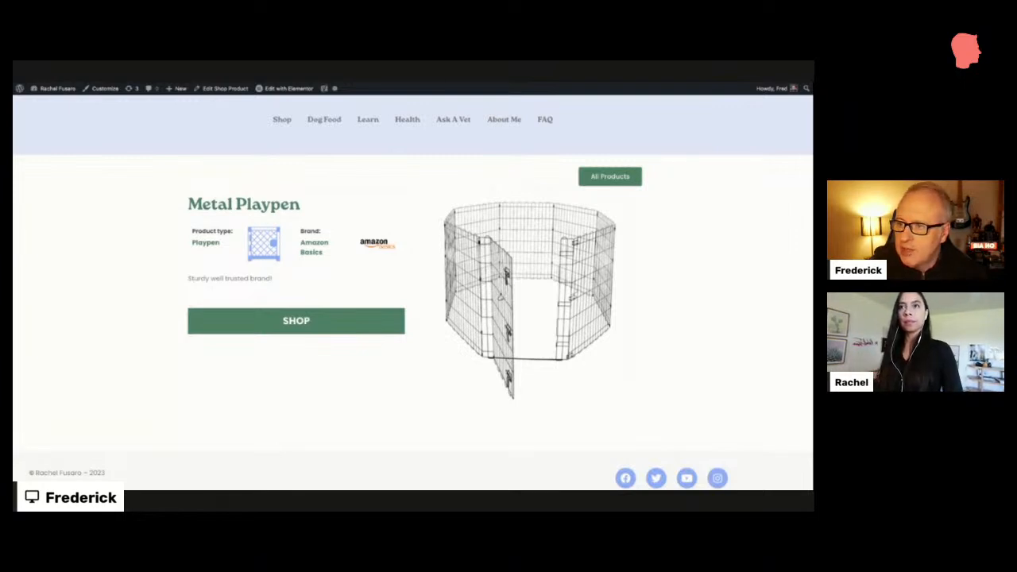
key(ctrl+Tab)
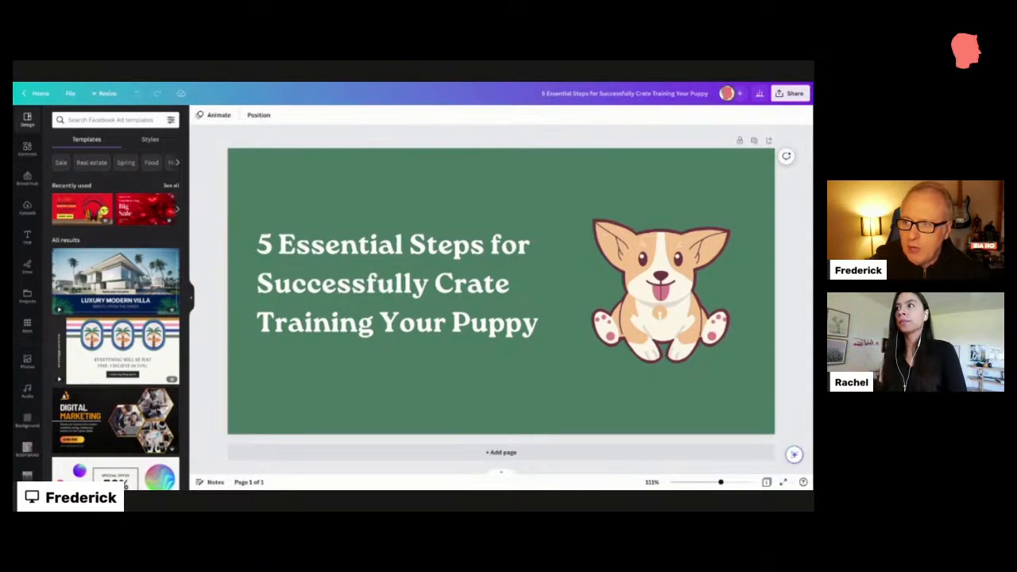
key(ctrl+Tab)
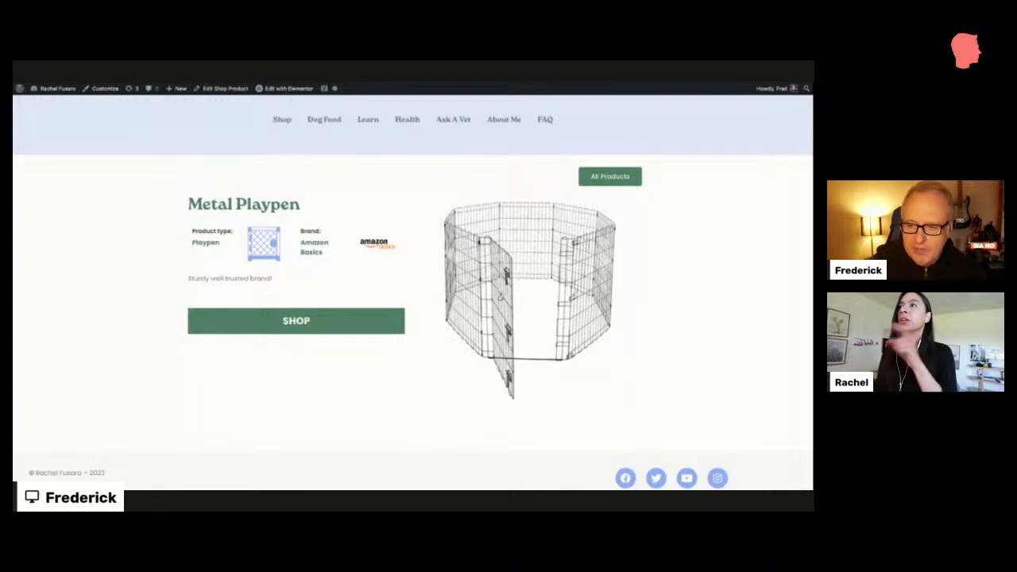
scroll(539, 237, up, 2)
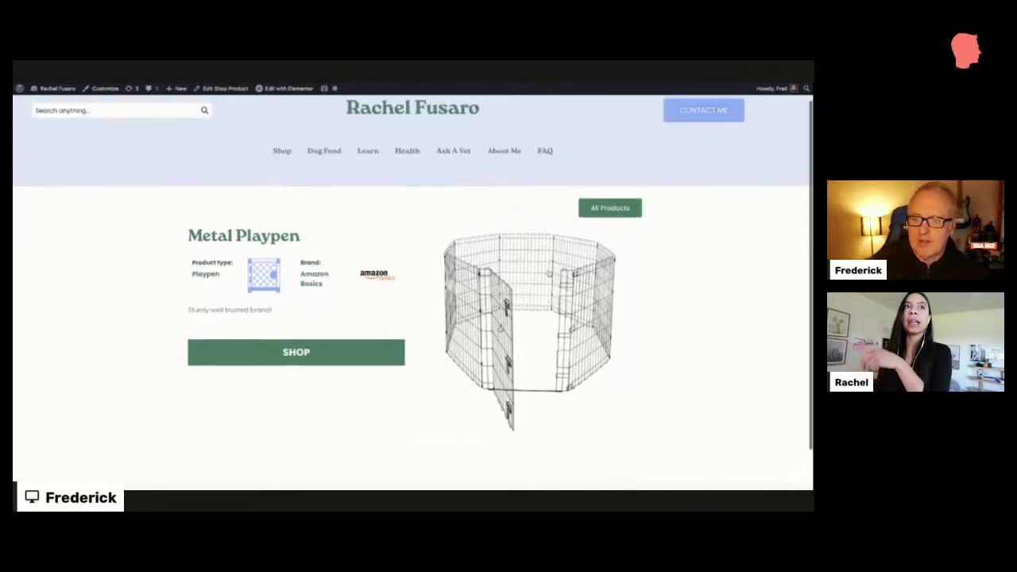
scroll(539, 238, down, 2)
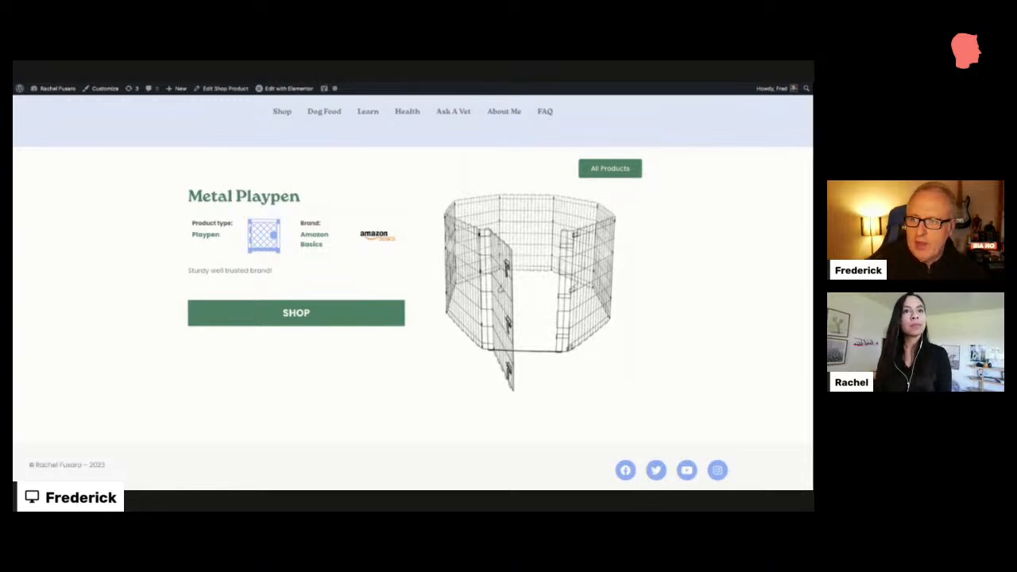
Compare the crate-training Canva design, the Metal Playpen page and the shop spreadsheet's product columns
key(ctrl+Tab)
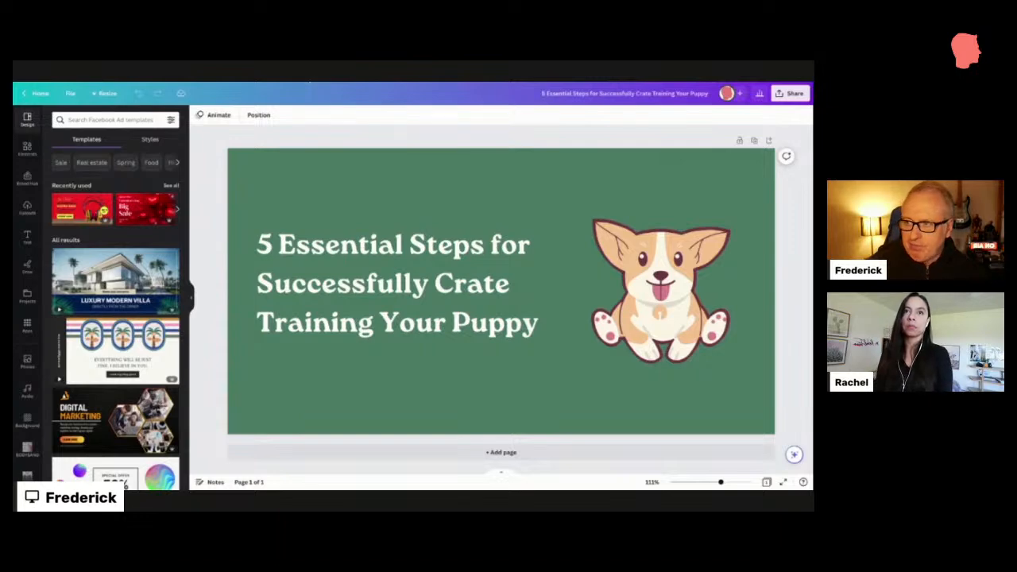
click(259, 73)
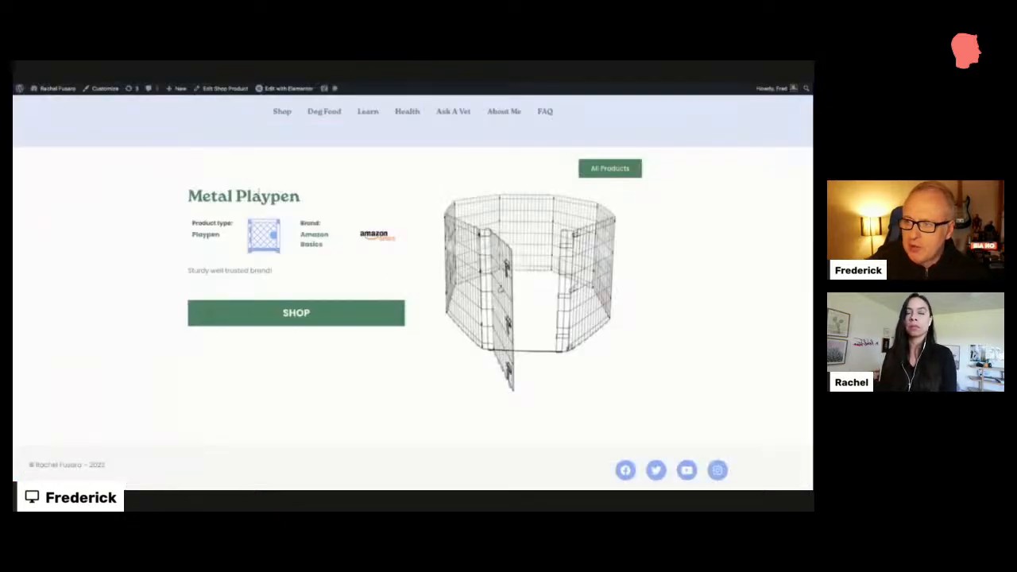
mouse_move(40, 92)
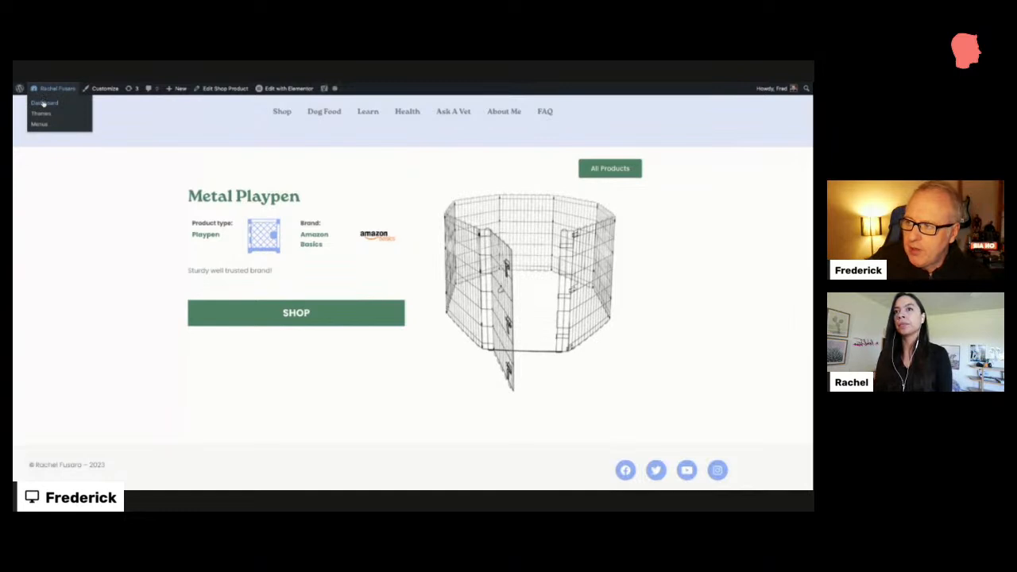
click(130, 83)
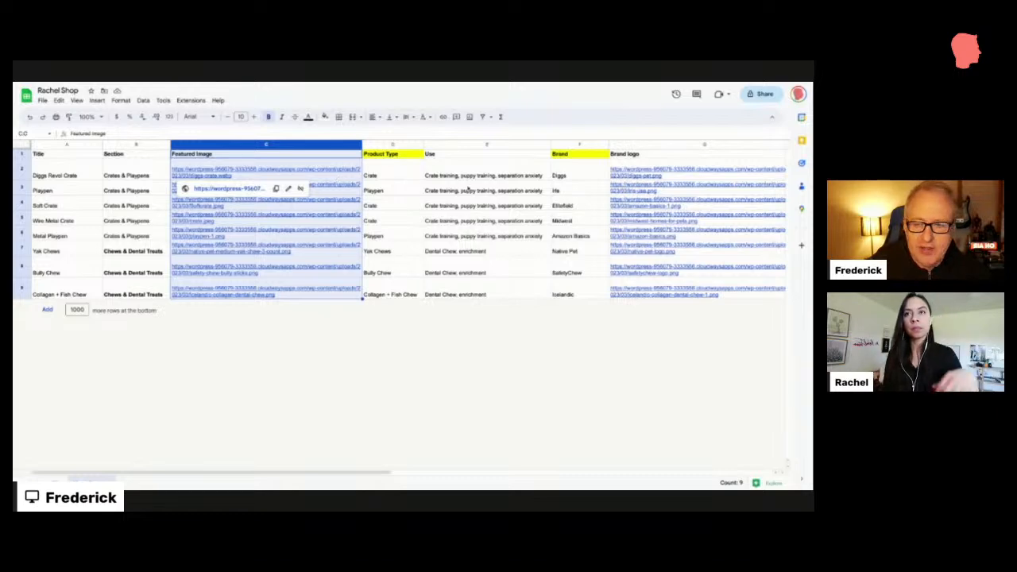
scroll(336, 178, right, 10)
scroll(469, 189, left, 10)
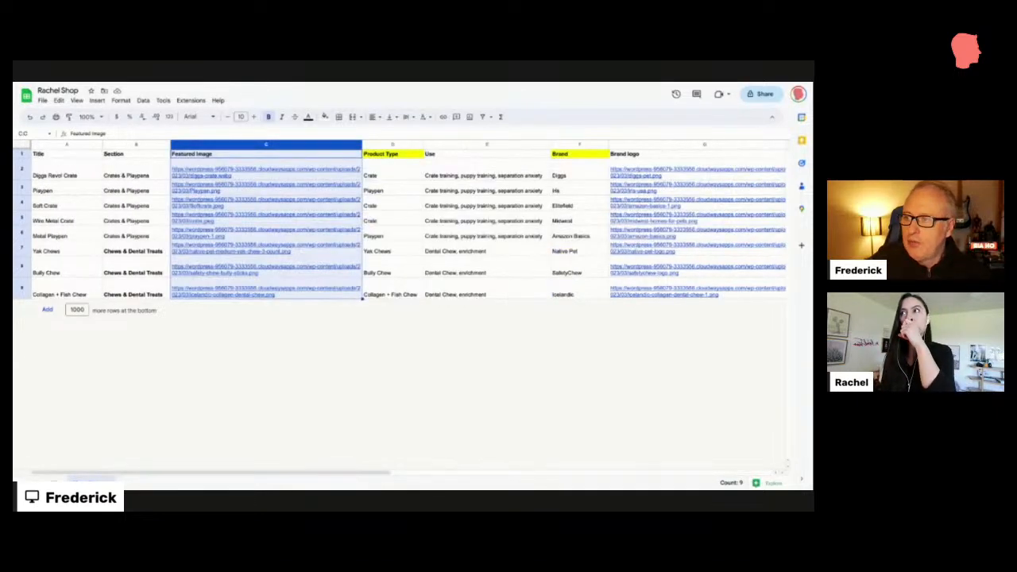
Return to the Metal Playpen page, open the product for editing and look for its custom fields
click(206, 83)
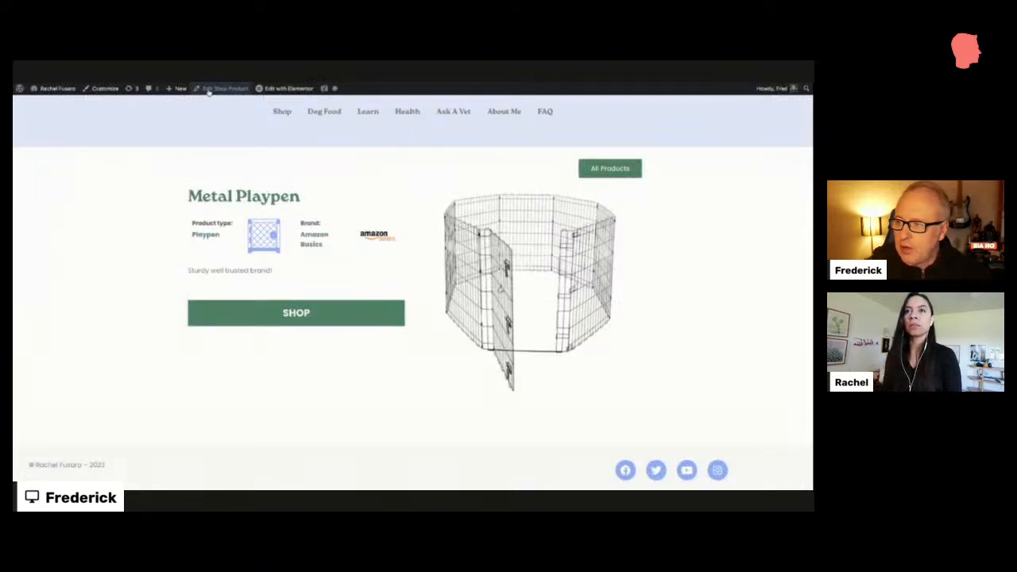
click(209, 88)
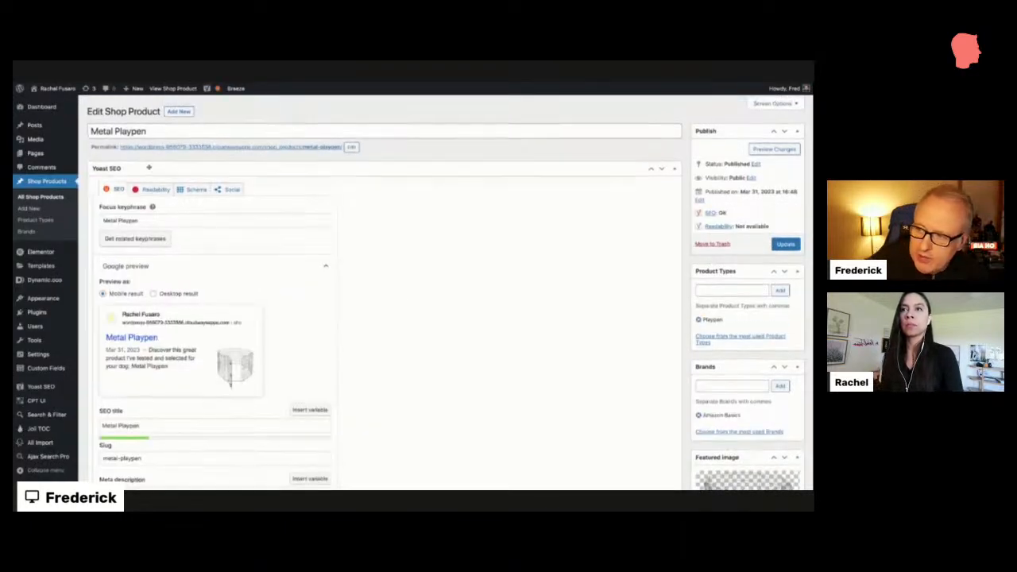
scroll(153, 186, down, 5)
scroll(147, 169, up, 6)
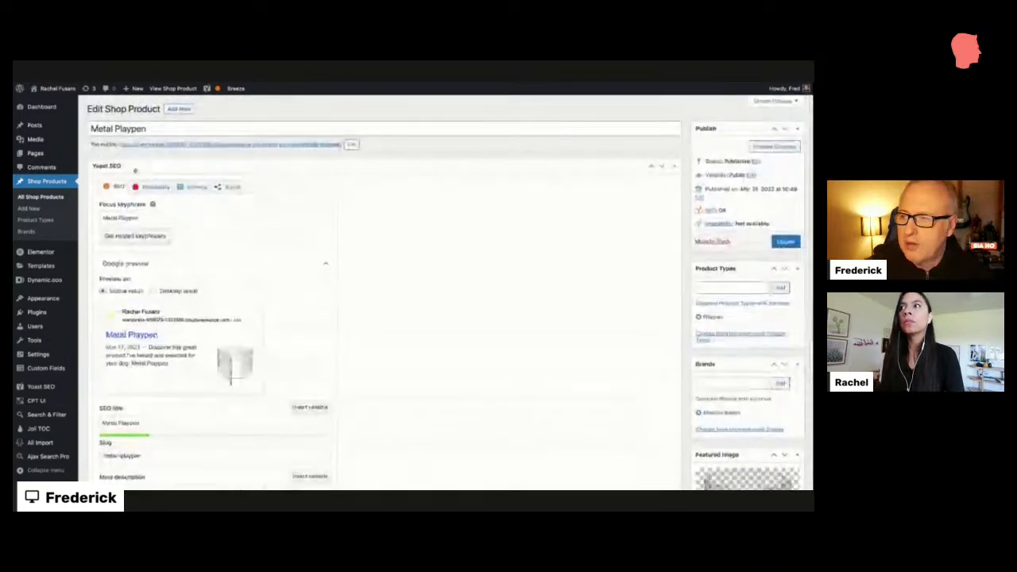
scroll(147, 169, down, 7)
scroll(120, 157, up, 1)
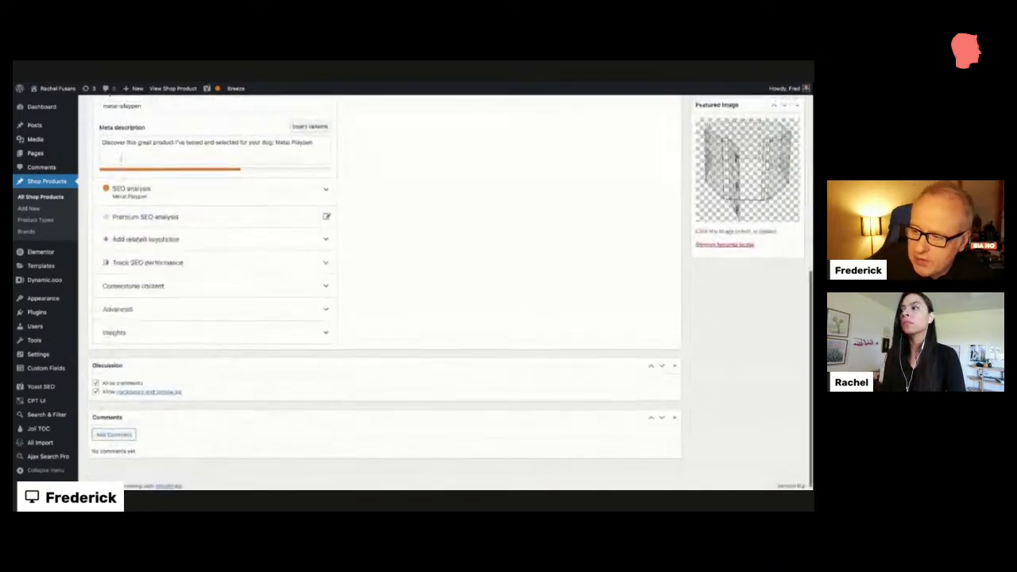
scroll(120, 158, up, 7)
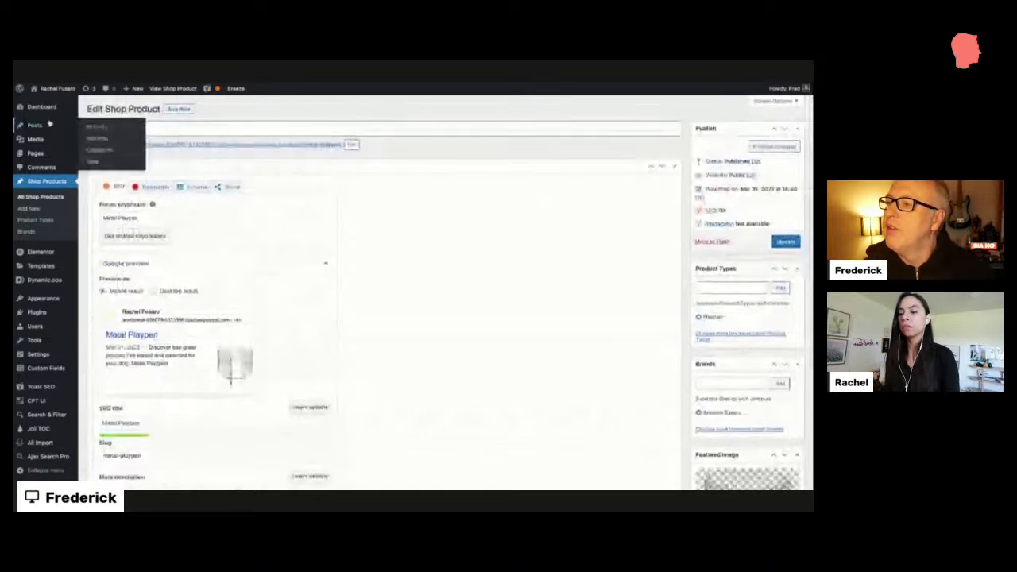
mouse_move(41, 108)
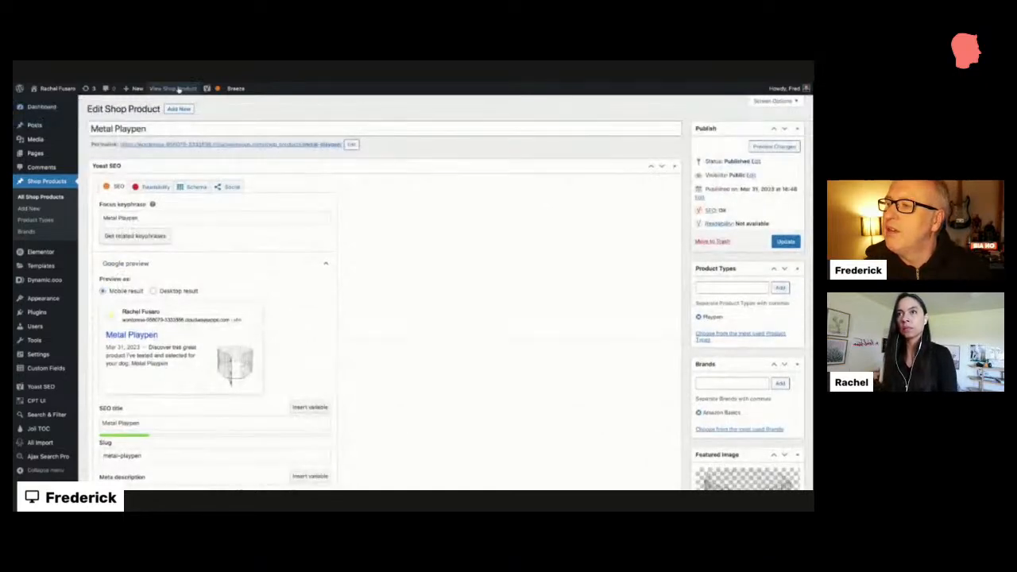
Return to the WordPress dashboard and open the Shop Products custom field group for editing
click(173, 88)
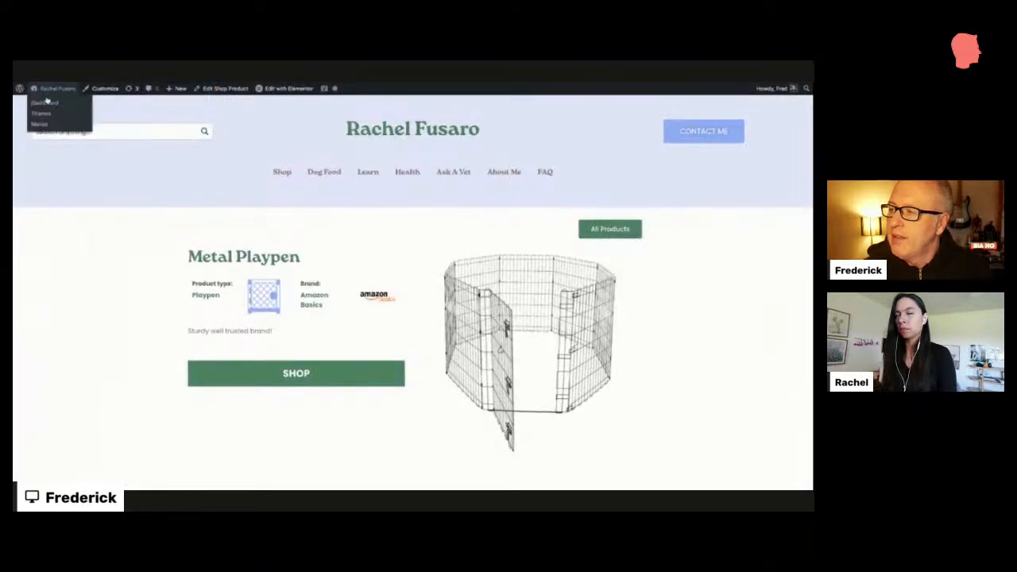
click(48, 101)
scroll(52, 385, down, 2)
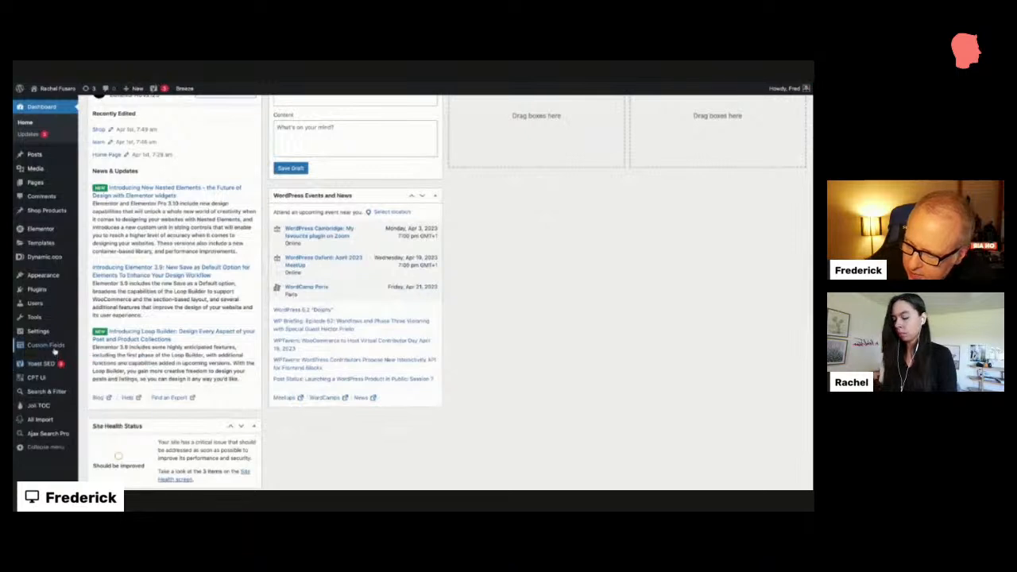
mouse_move(55, 352)
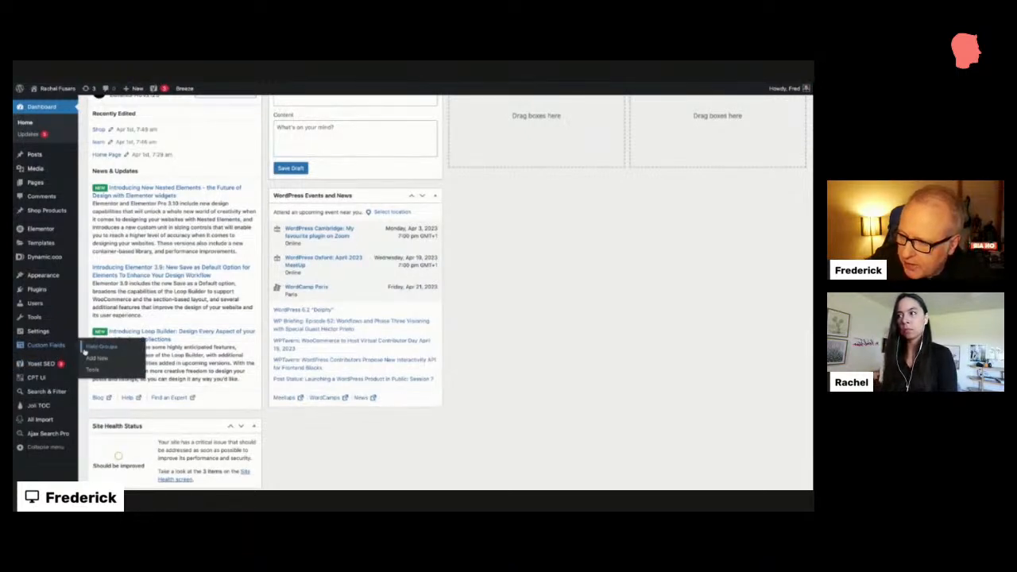
click(92, 347)
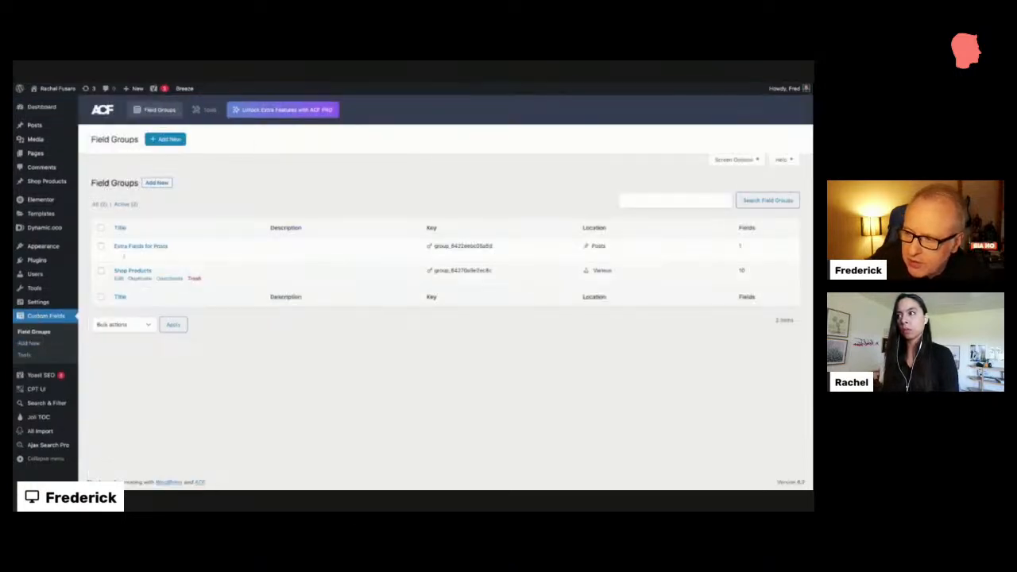
click(118, 279)
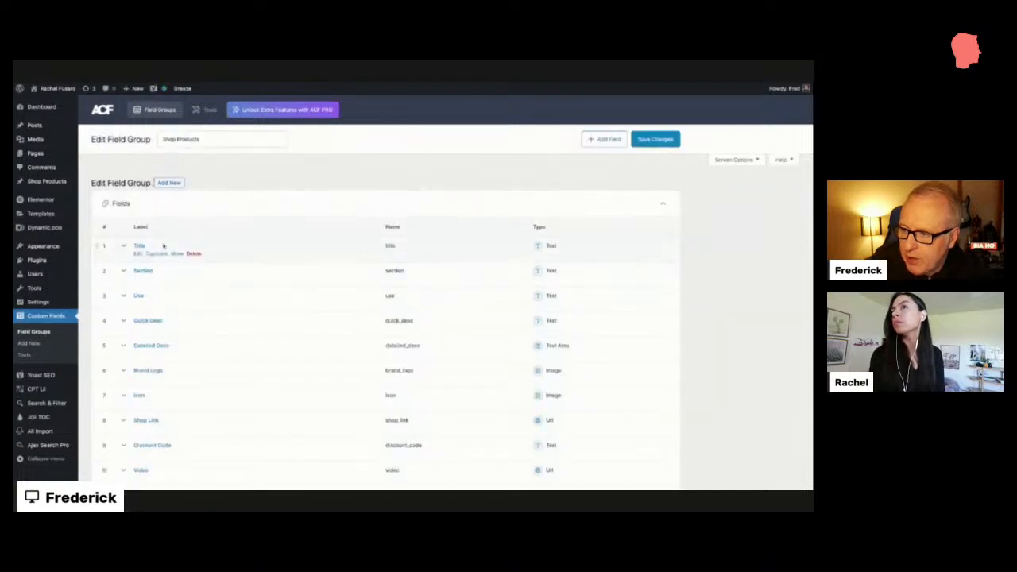
Set the Shop Products field group's location rule to Post Type is equal to Shop Product, and save the changes
scroll(148, 254, down, 1)
scroll(159, 248, down, 2)
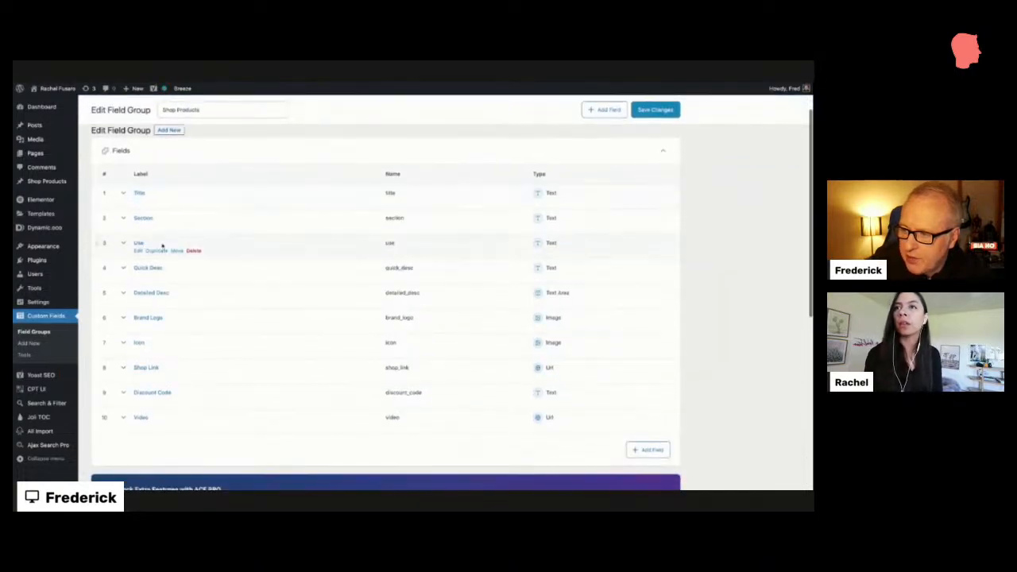
scroll(161, 254, down, 2)
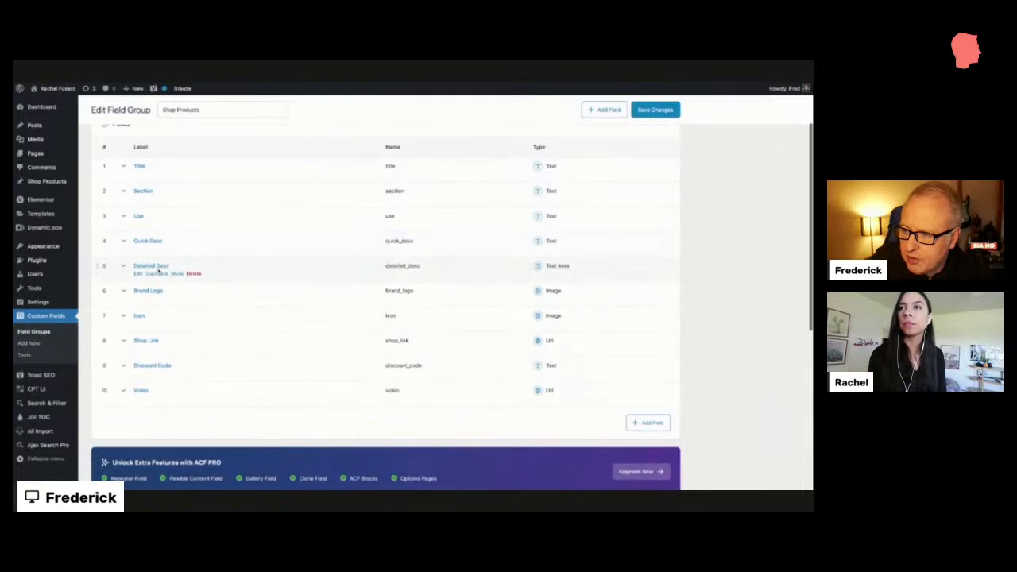
scroll(156, 272, down, 1)
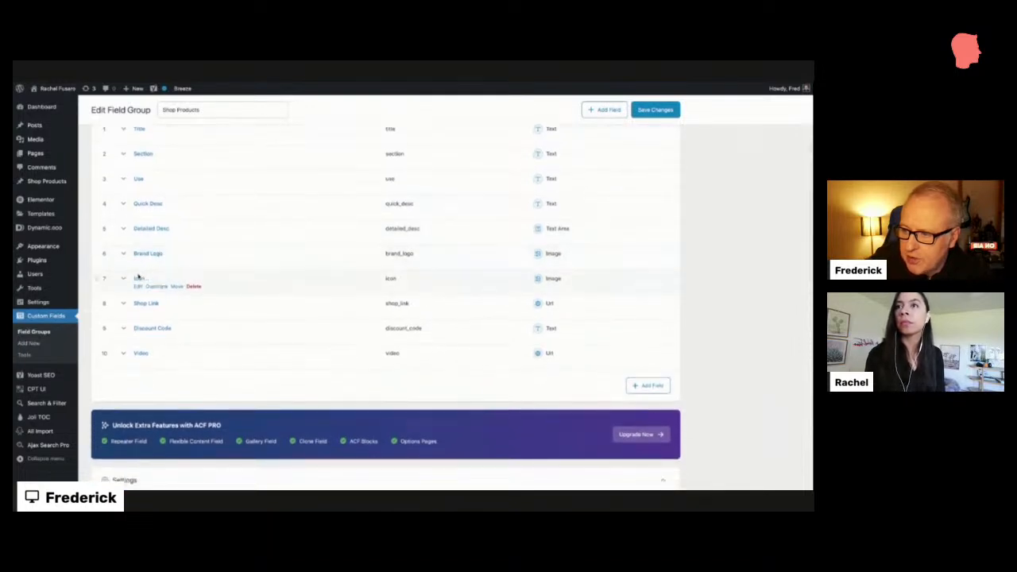
scroll(139, 279, down, 1)
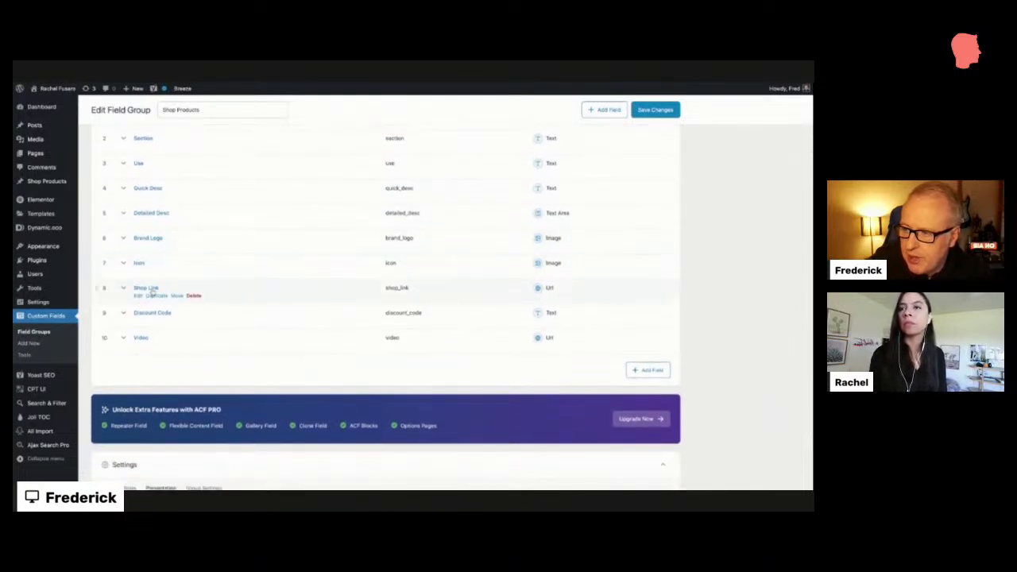
scroll(152, 313, down, 4)
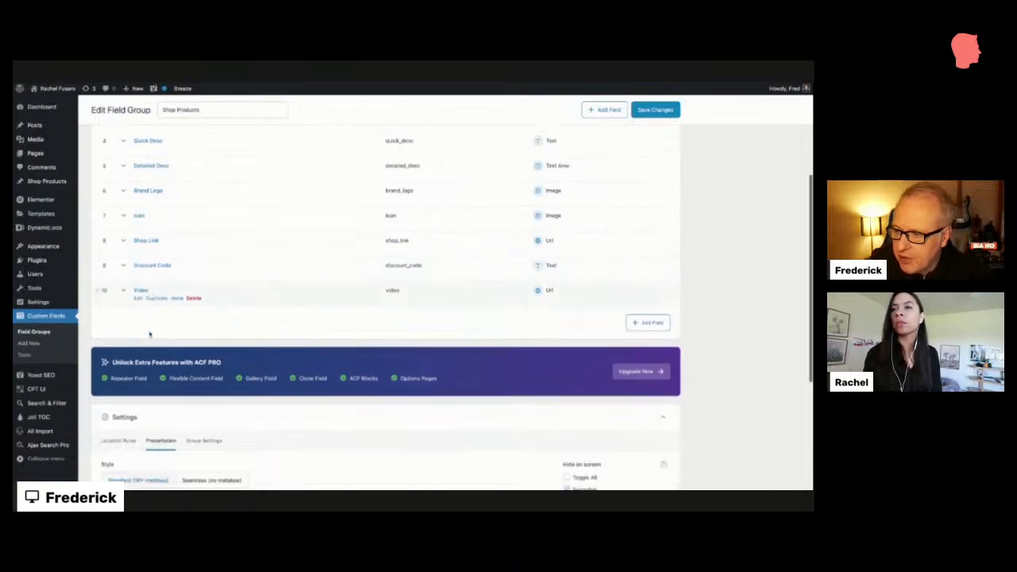
scroll(149, 334, down, 8)
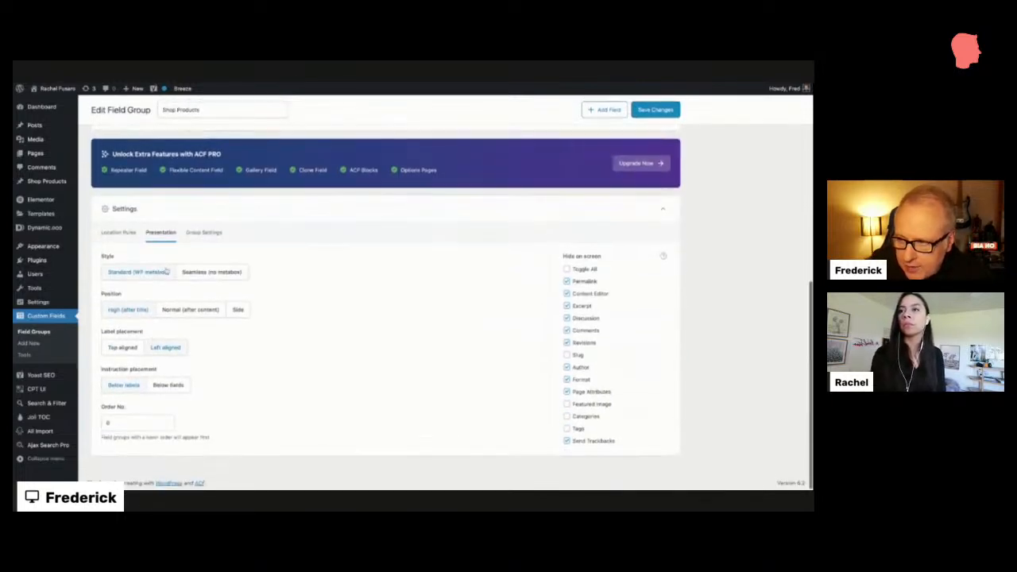
click(118, 232)
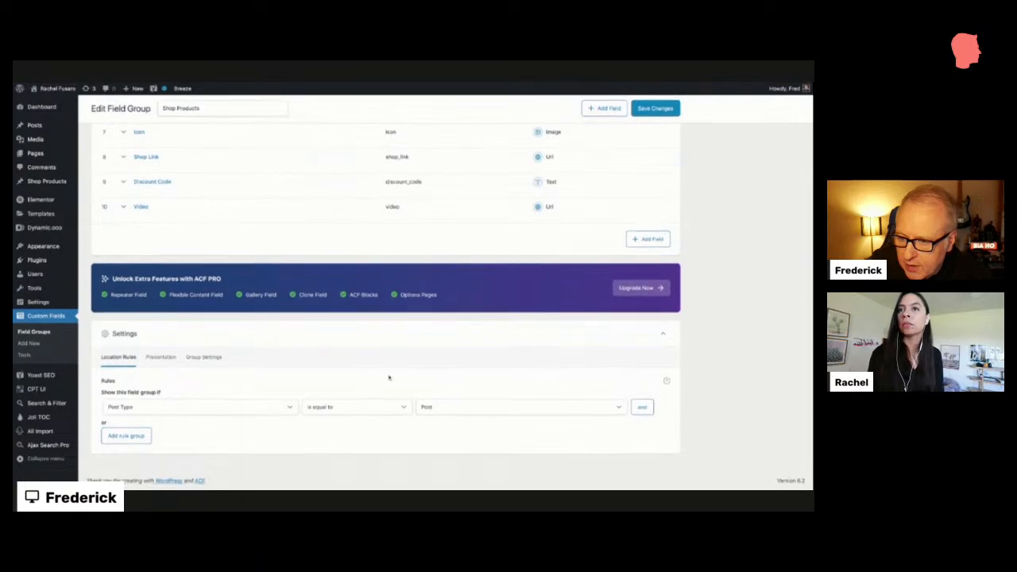
click(479, 409)
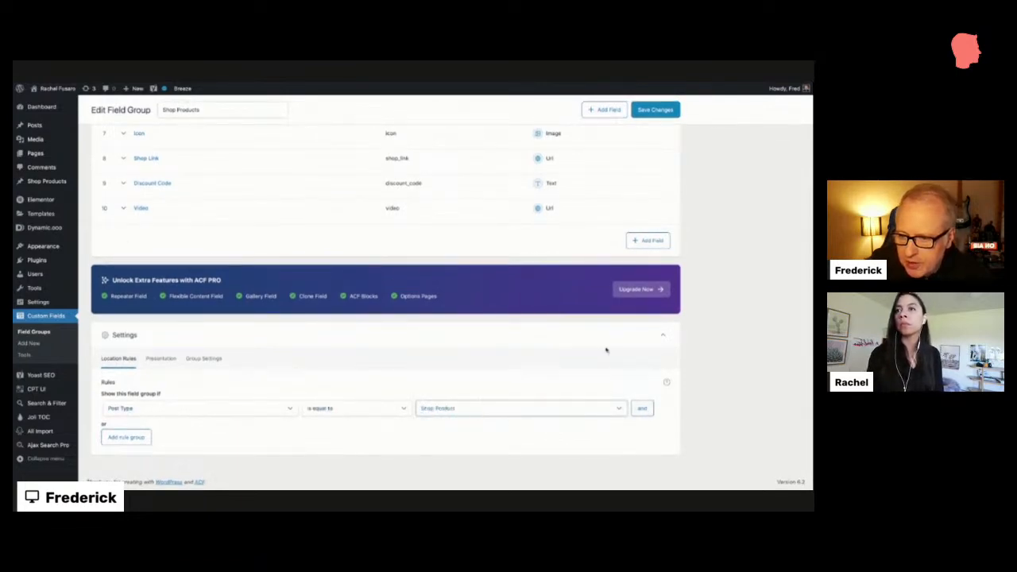
click(648, 109)
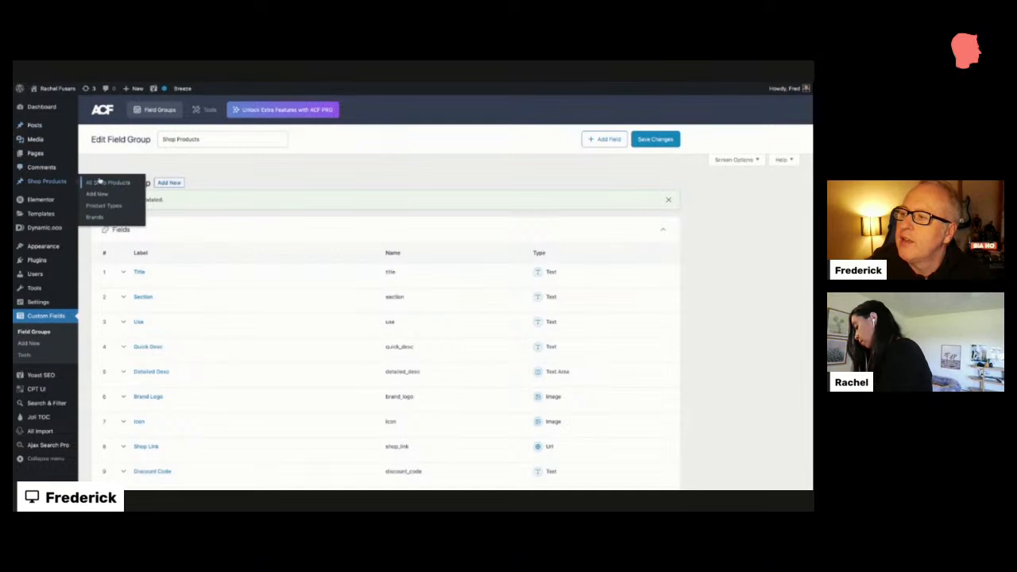
Open the Diggs Revol Crate shop product for editing and review its custom fields, ending in the Title field
click(100, 182)
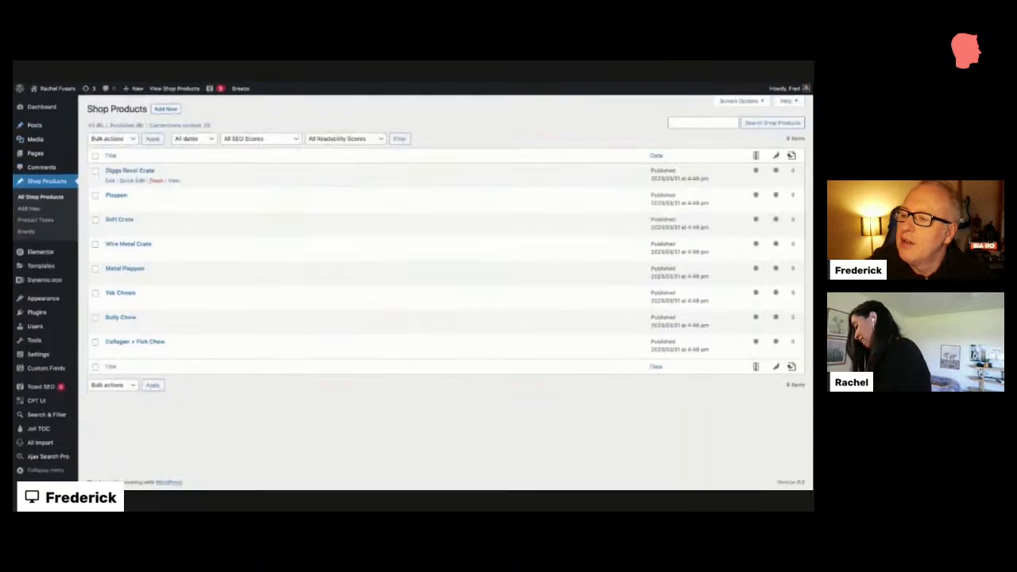
click(110, 181)
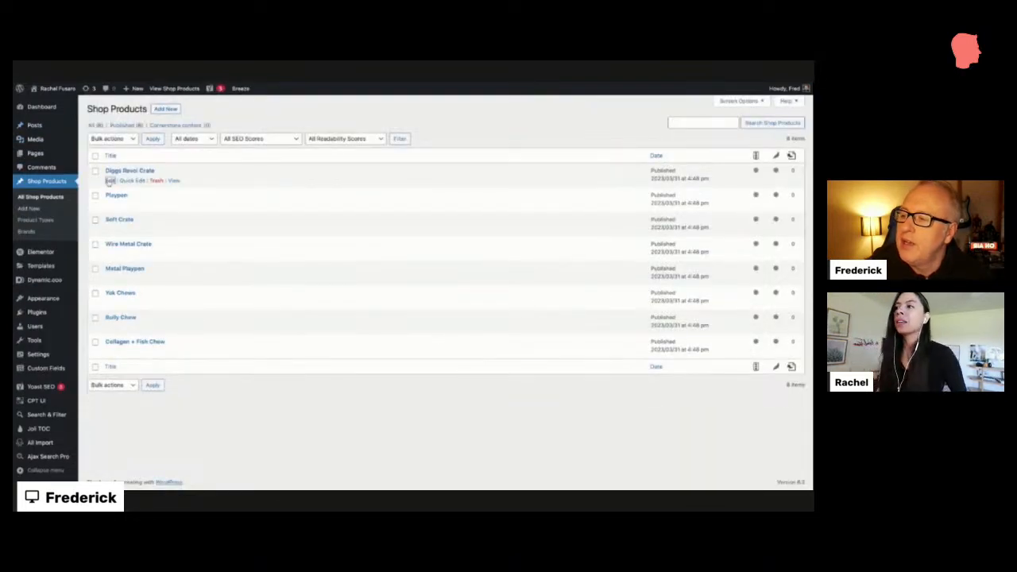
scroll(238, 184, down, 2)
scroll(238, 185, up, 2)
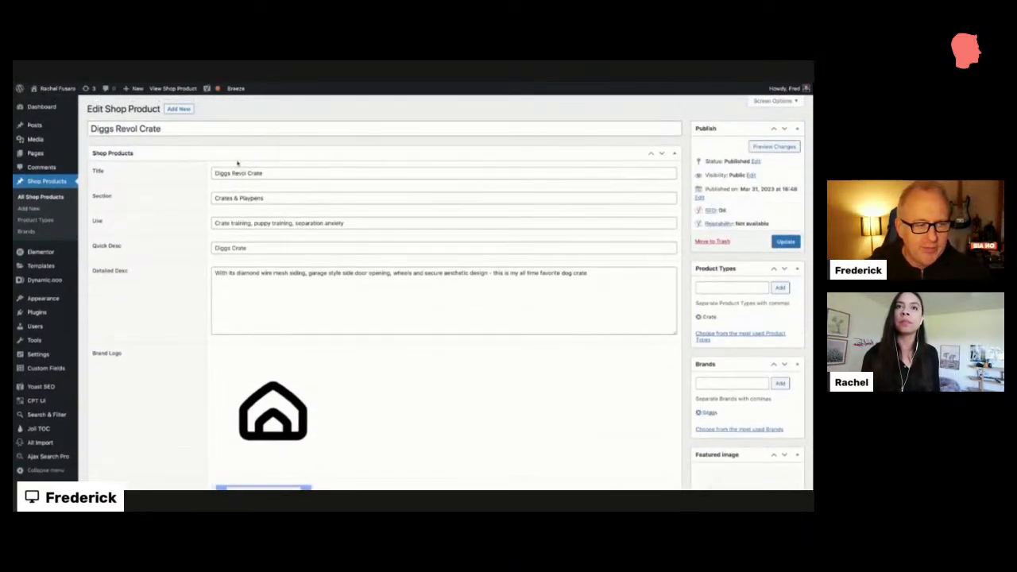
click(263, 173)
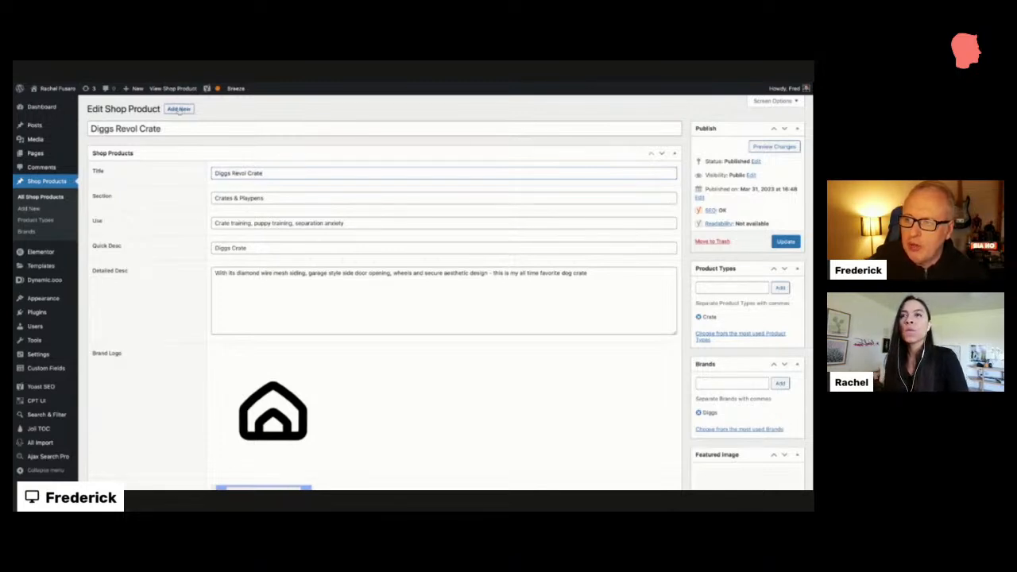
Start a new shop product and examine its blank custom fields from Title to Video, finishing in the main product title
click(179, 112)
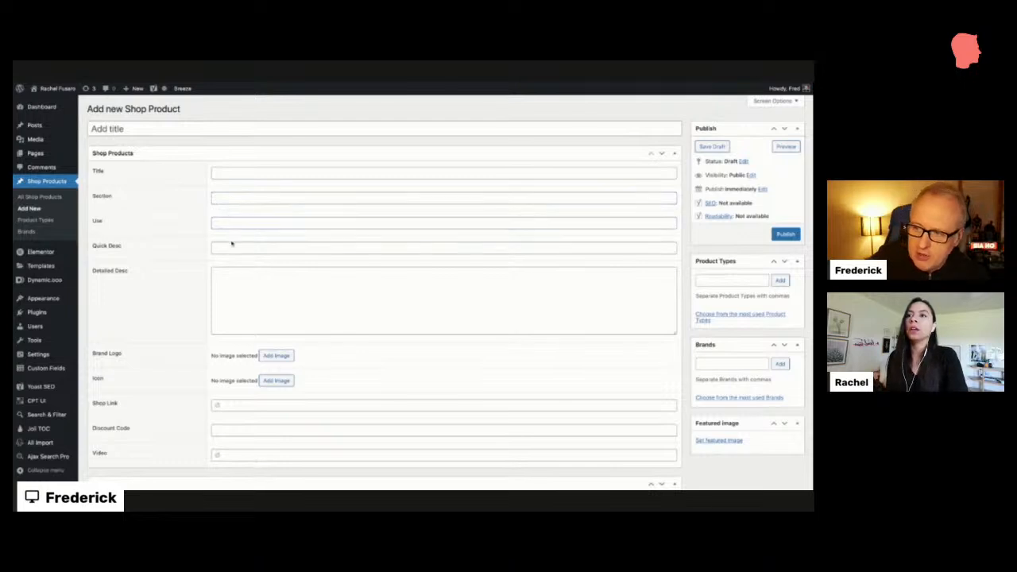
click(234, 278)
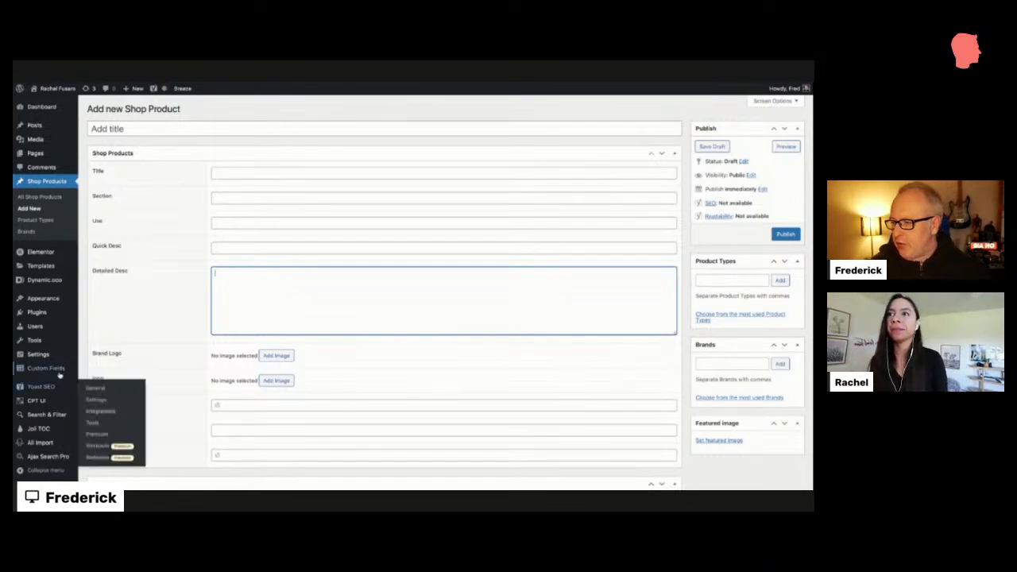
mouse_move(64, 369)
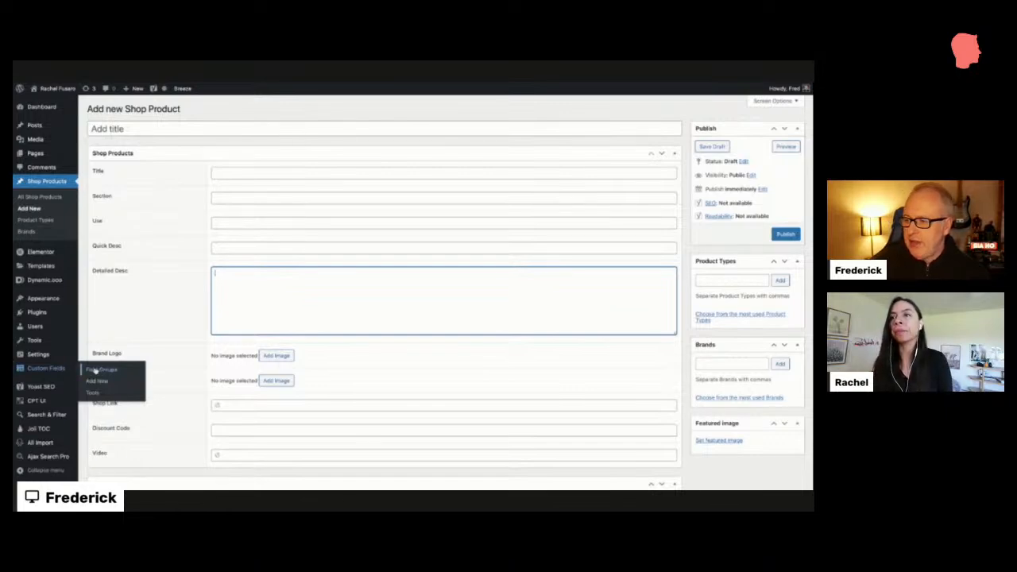
scroll(182, 355, down, 2)
scroll(183, 355, down, 1)
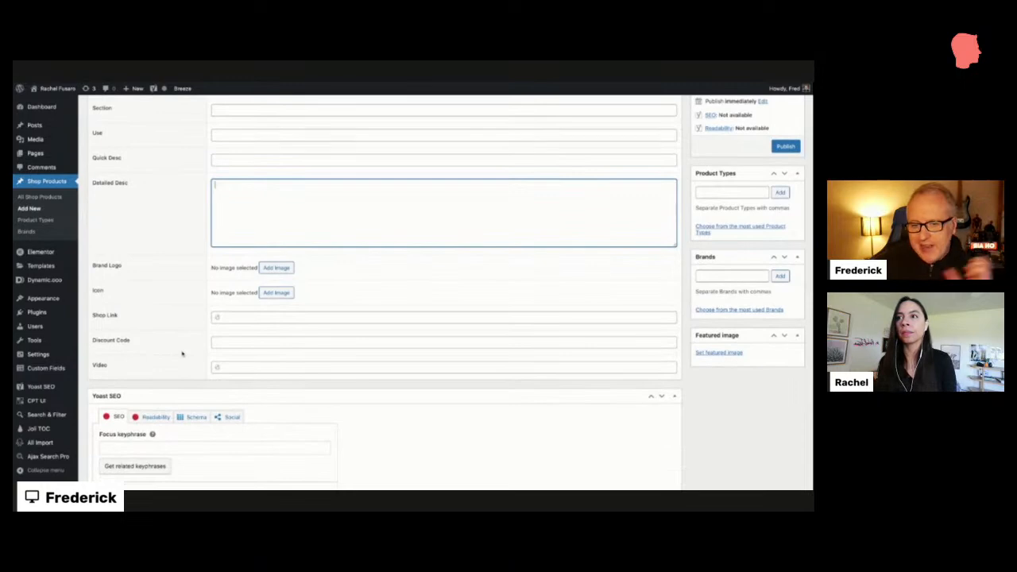
scroll(182, 350, up, 1)
scroll(182, 349, down, 3)
scroll(197, 380, up, 5)
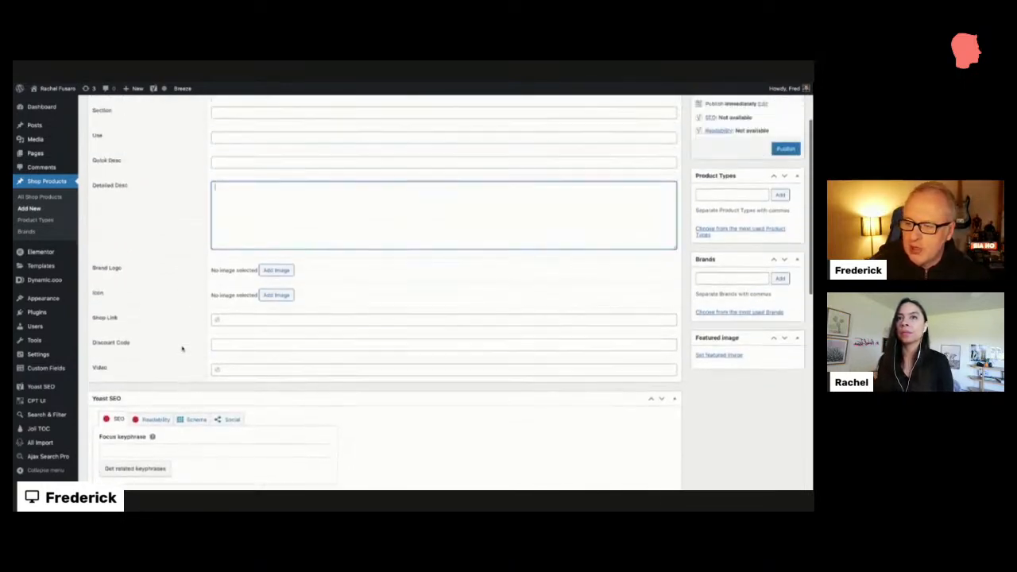
click(131, 127)
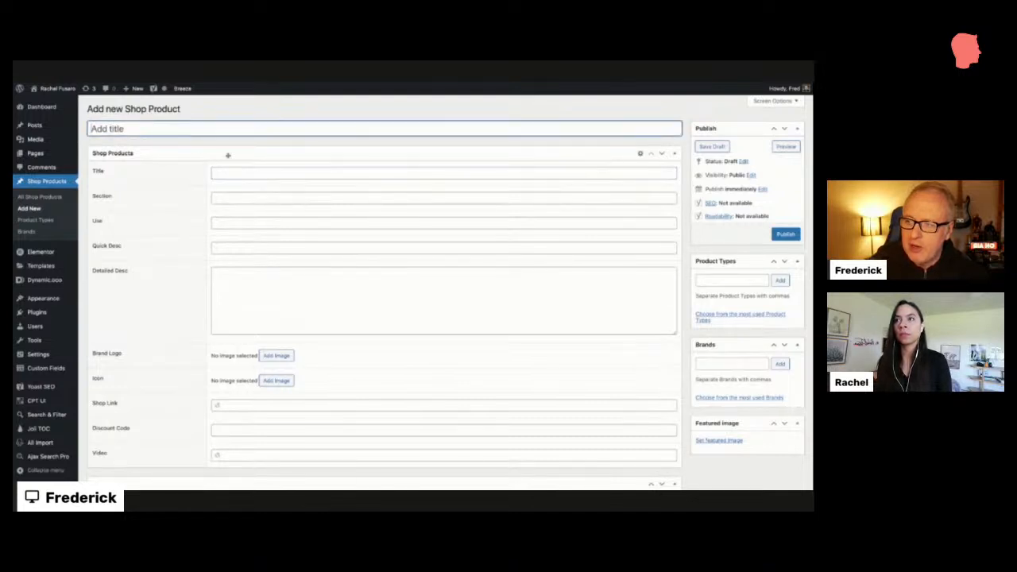
Review the new shop product's main title and its custom Title, Section, Shop Link and Video fields once more
click(230, 172)
click(171, 130)
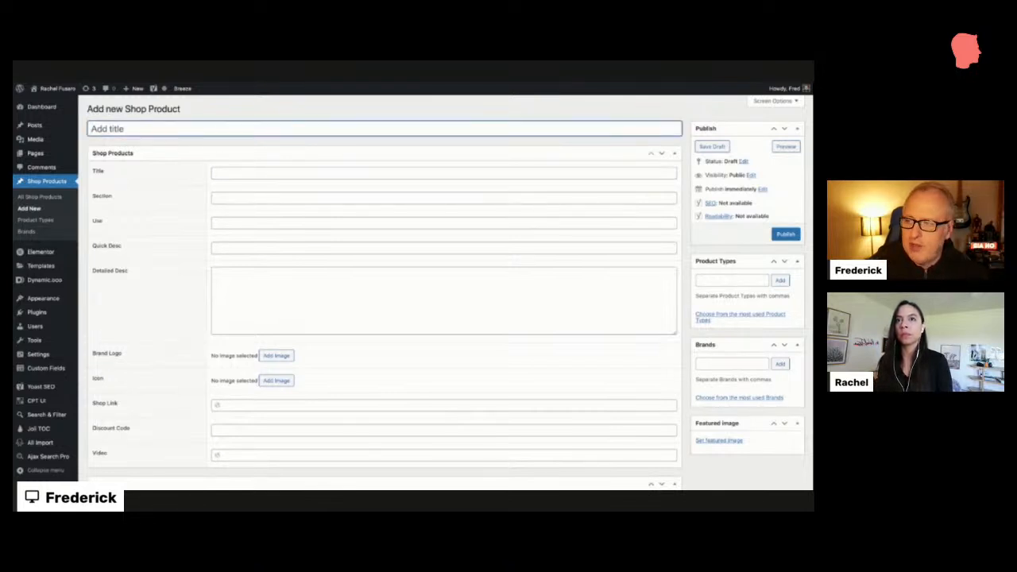
click(230, 173)
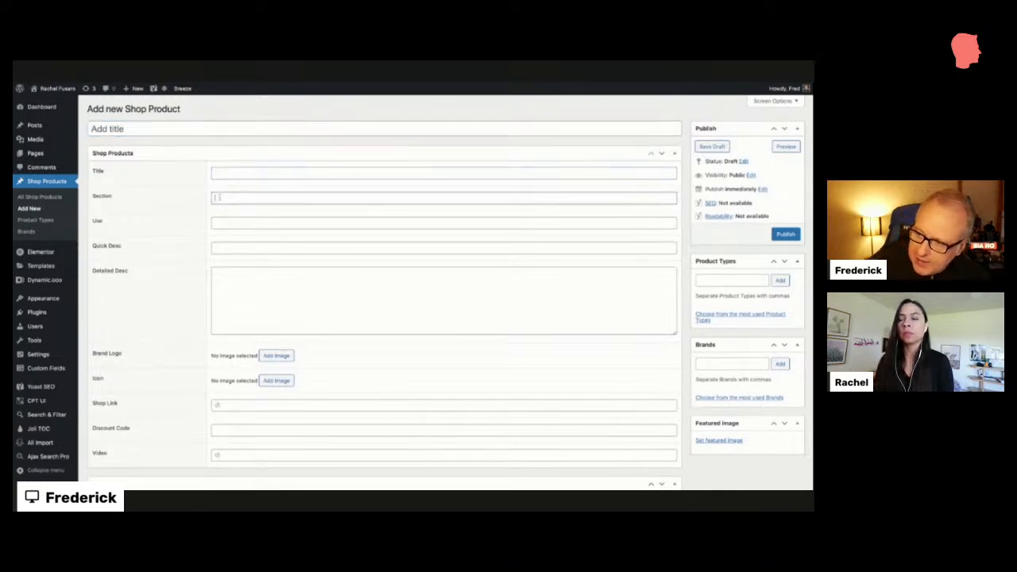
scroll(280, 212, down, 5)
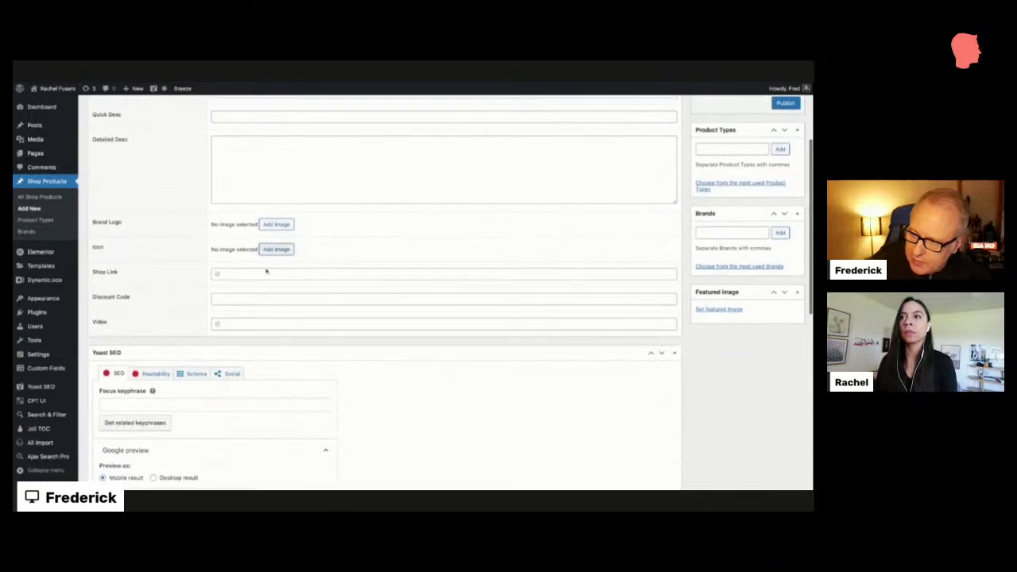
scroll(275, 270, down, 3)
click(238, 200)
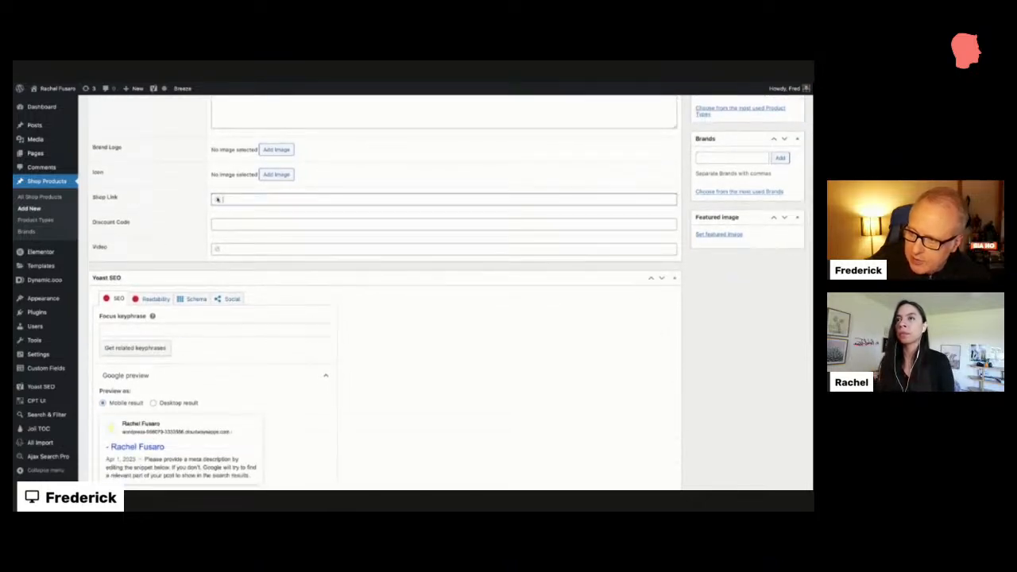
scroll(222, 201, up, 1)
click(230, 249)
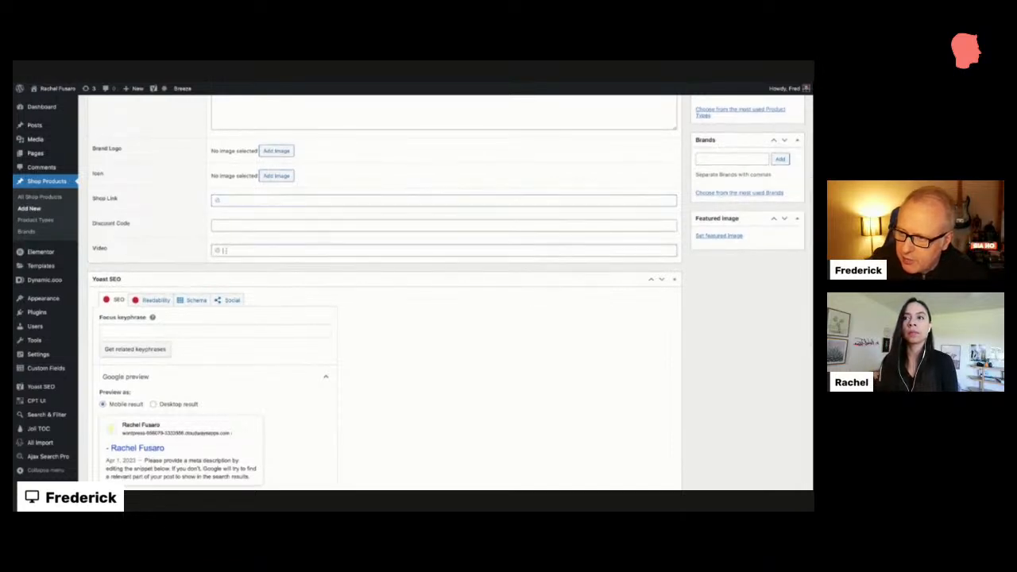
Examine the new product's Yoast SEO settings, from the focus keyphrase through the SEO title to the meta description
scroll(216, 251, down, 3)
click(168, 243)
scroll(167, 247, down, 1)
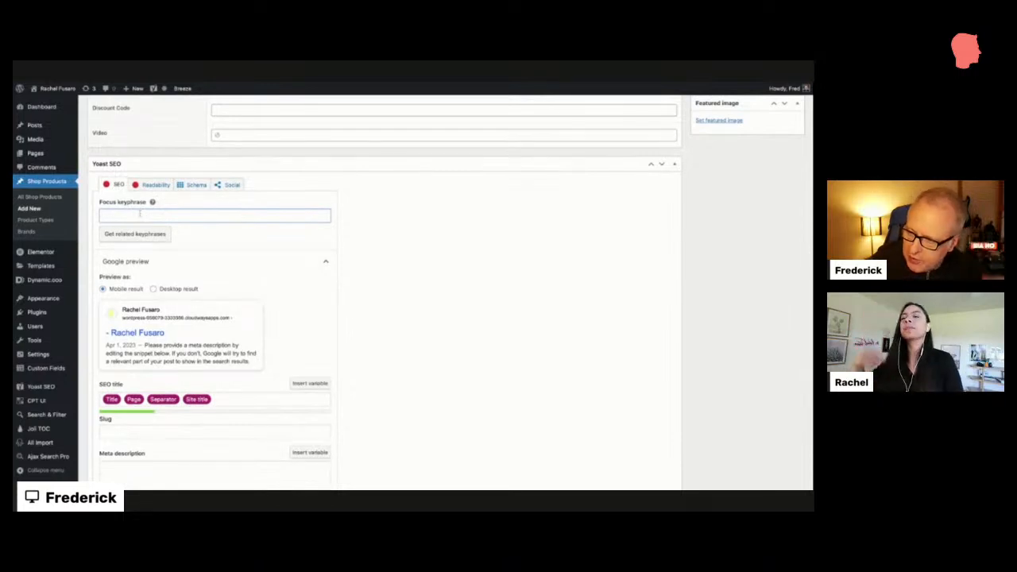
scroll(140, 213, down, 1)
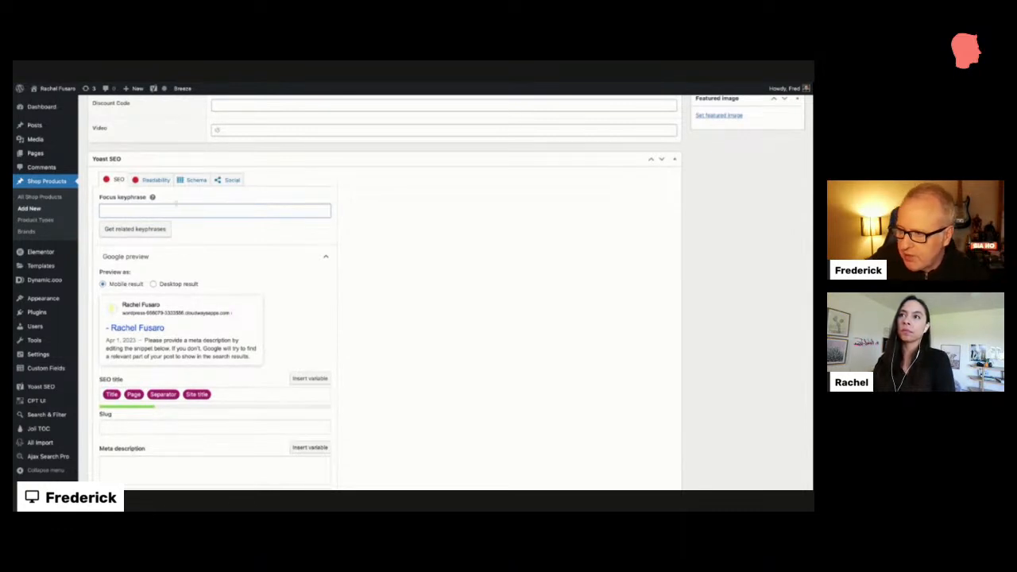
scroll(234, 227, down, 3)
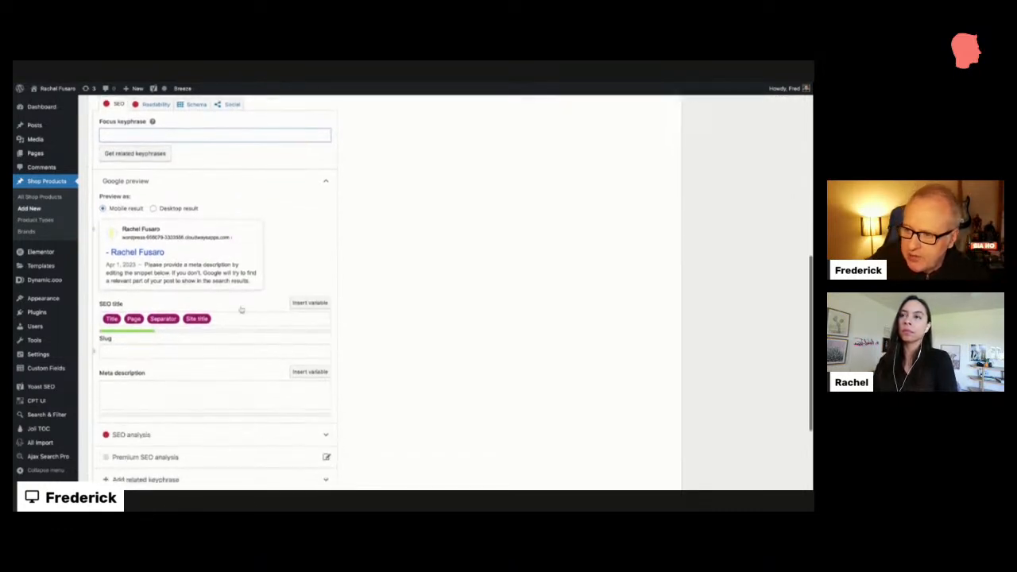
triple_click(242, 321)
scroll(214, 278, down, 2)
click(183, 304)
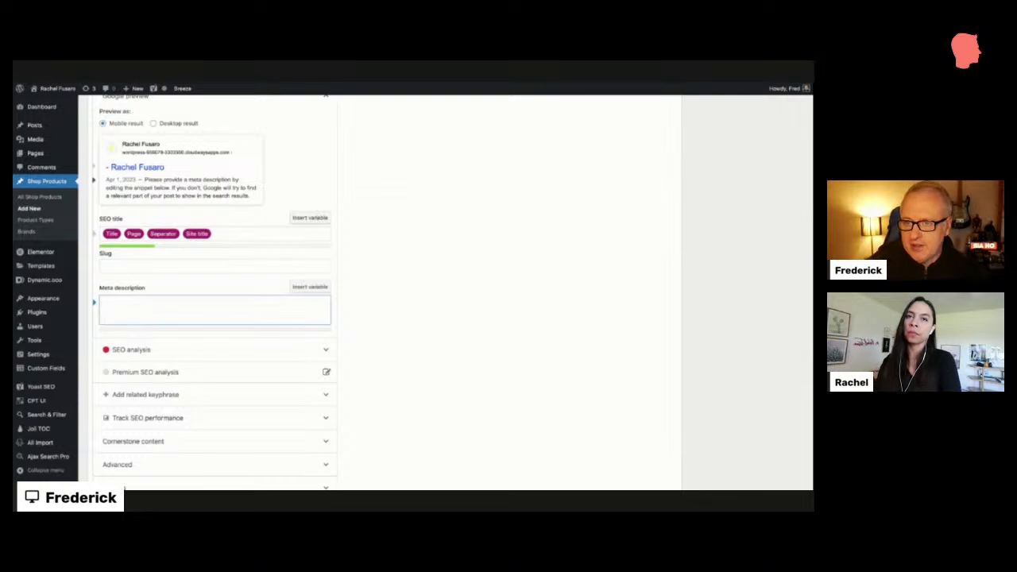
click(389, 189)
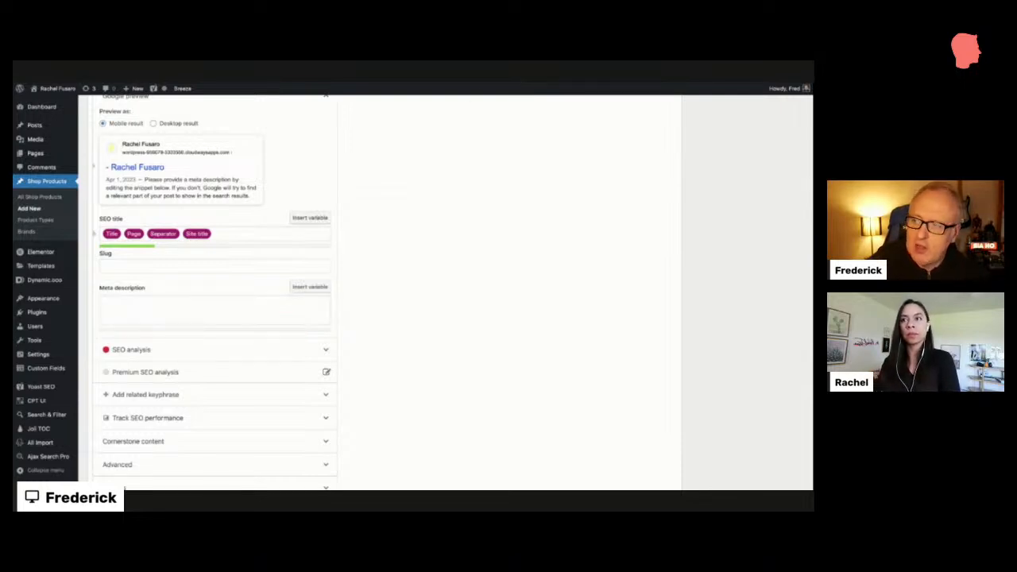
Switch to the product spreadsheet in Google Sheets and look at its file download option
click(83, 73)
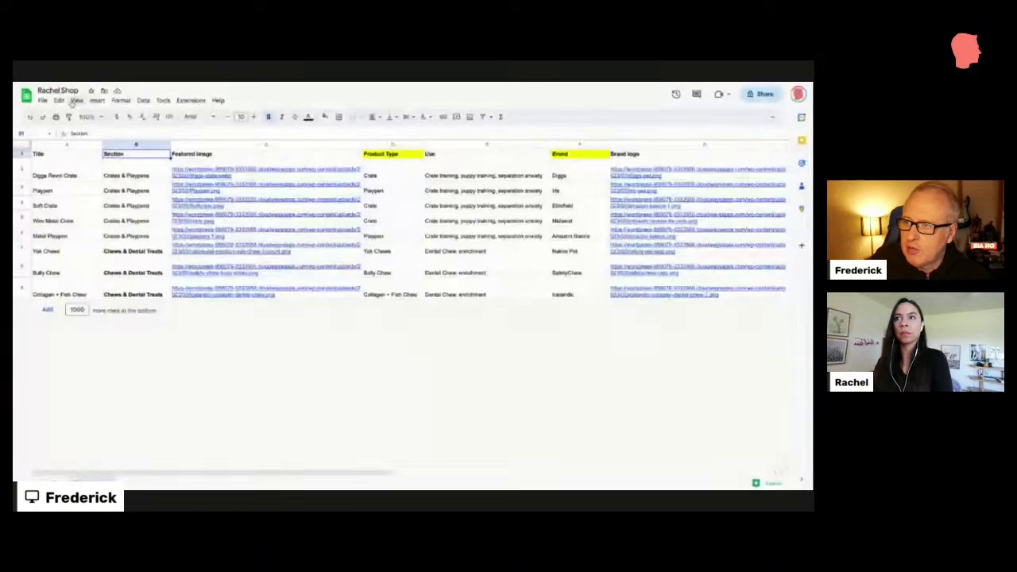
click(42, 100)
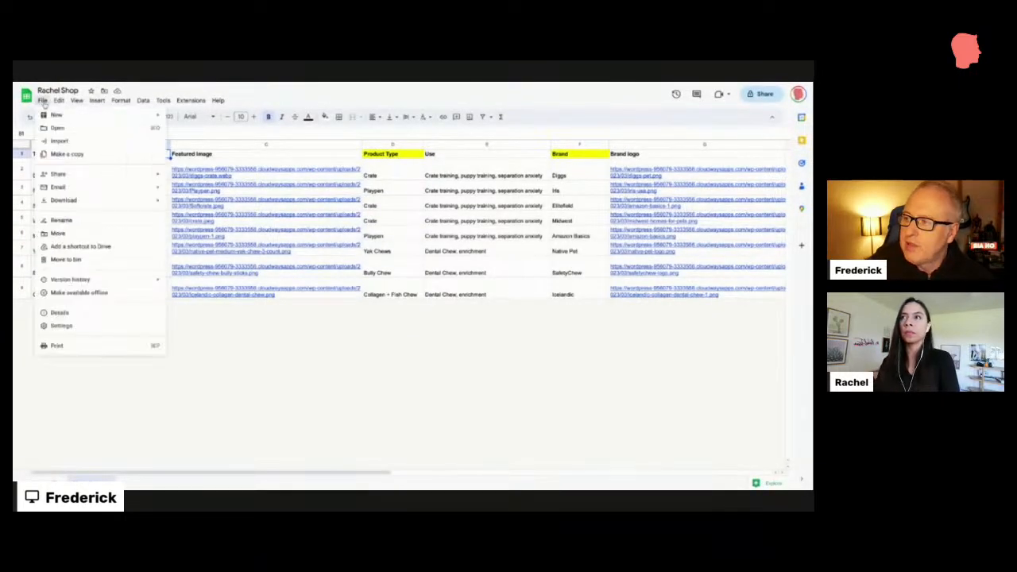
mouse_move(74, 201)
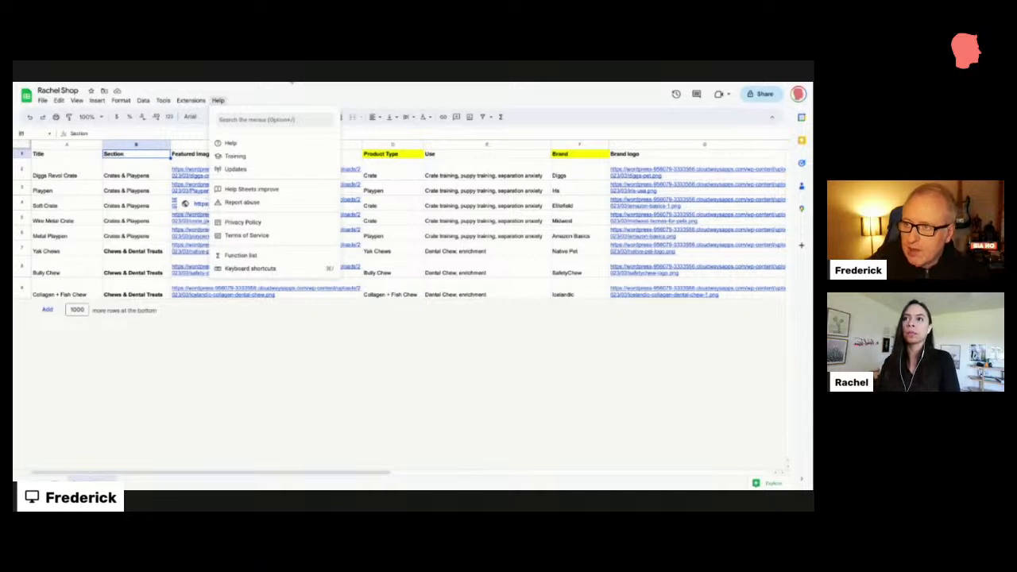
click(291, 82)
Return to WordPress, open WP All Import's Manage Imports list and highlight the products batch CSV file name
click(159, 75)
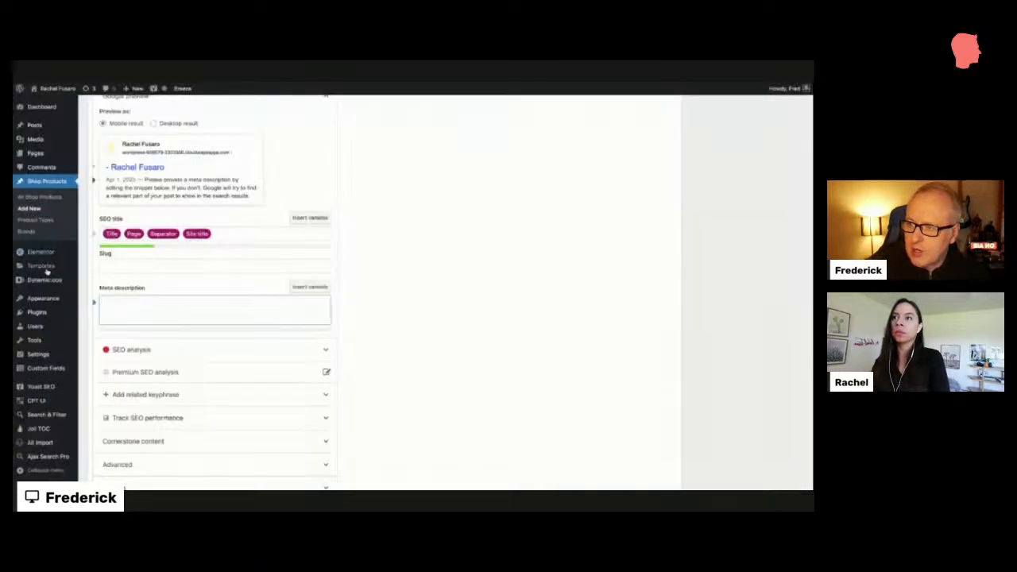
scroll(47, 271, down, 2)
mouse_move(52, 442)
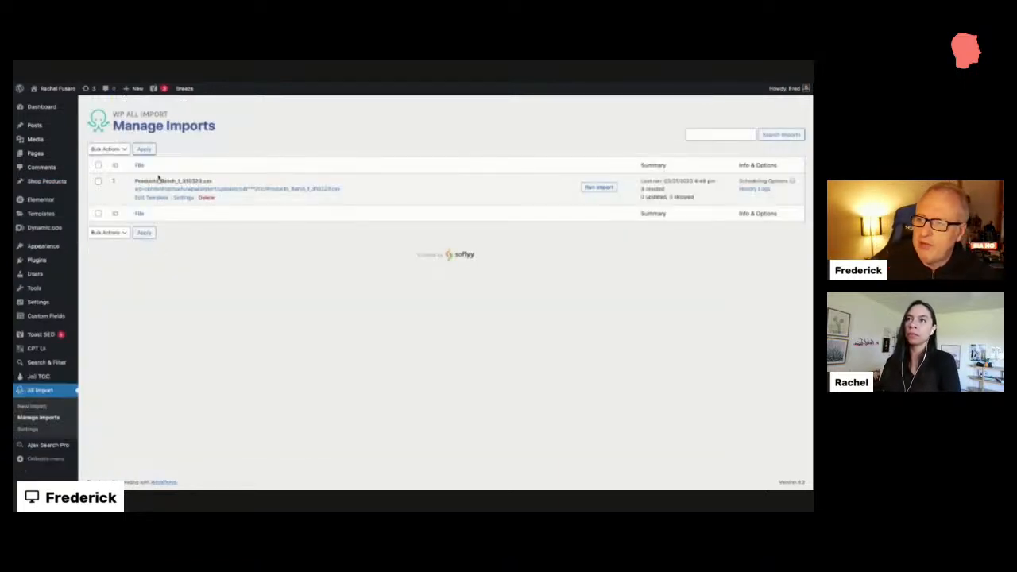
triple_click(229, 182)
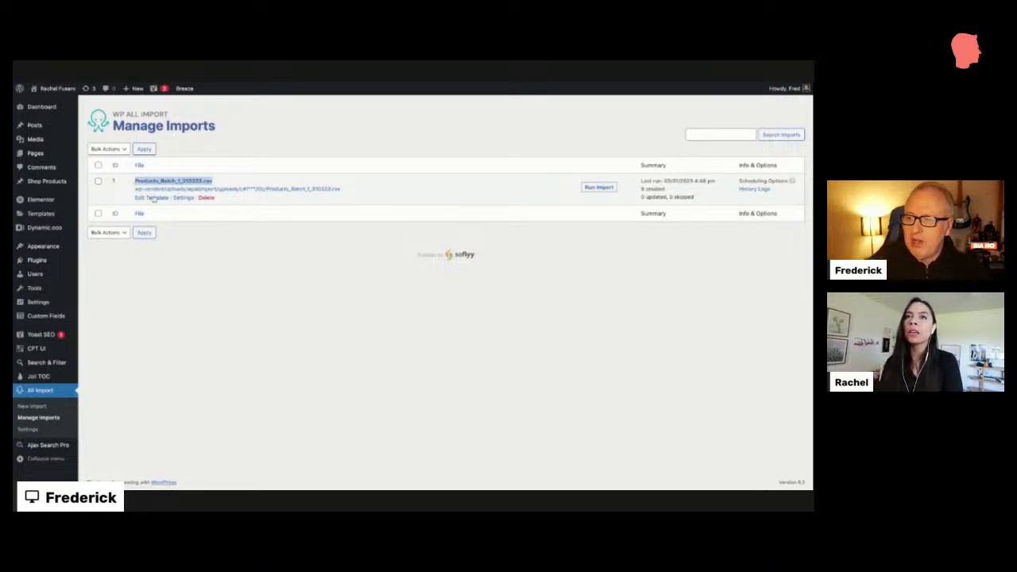
Look at the source options for a new import, and open the existing products batch import's template for editing
click(35, 406)
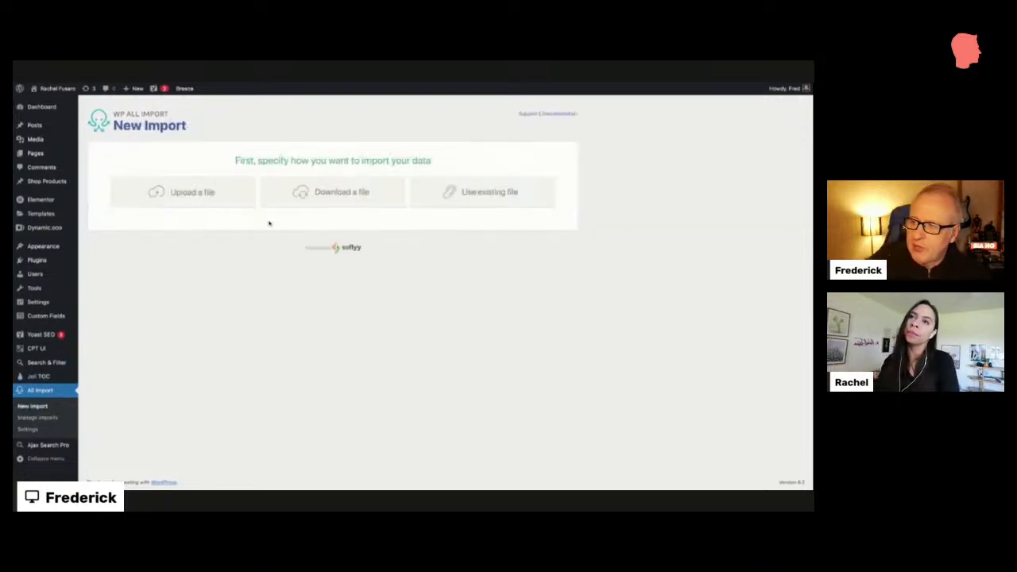
click(224, 199)
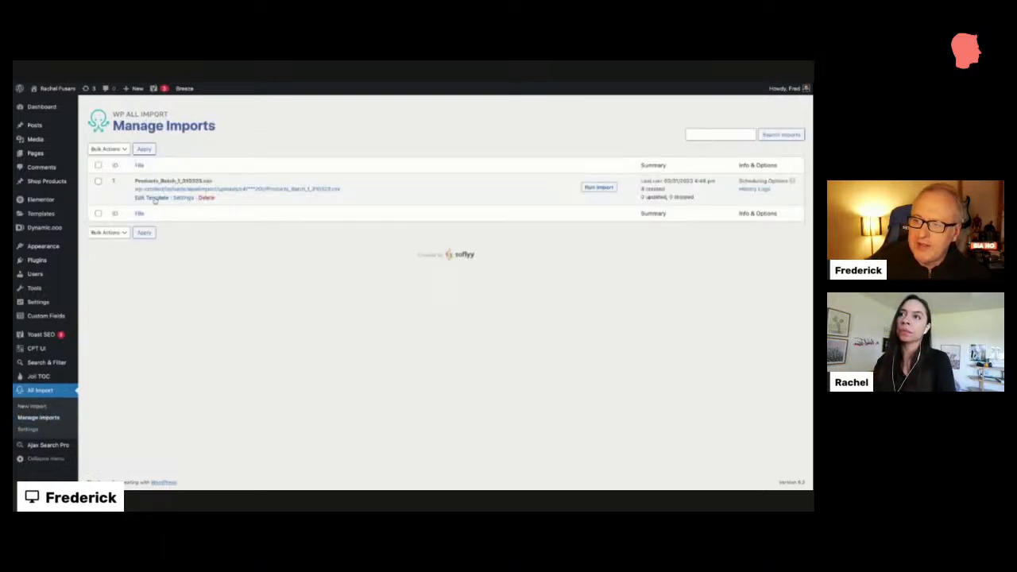
click(155, 199)
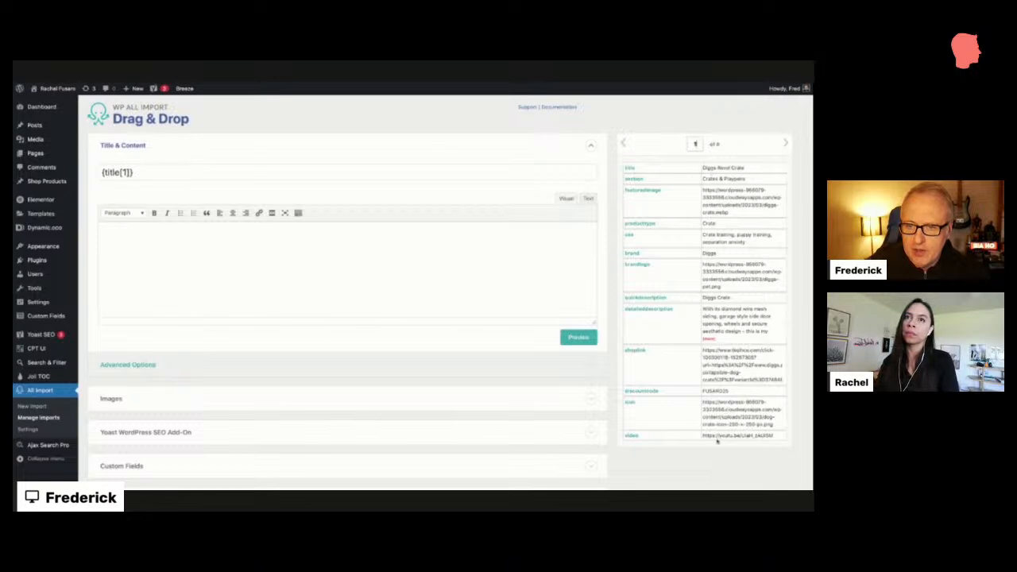
Clear the import template's post title and map it again to the title element, giving {title[1]}
click(255, 167)
key(BackSpace)
key(BackSpace)
key(BackSpace)
key(BackSpace)
key(BackSpace)
key(BackSpace)
key(BackSpace)
key(BackSpace)
key(BackSpace)
key(BackSpace)
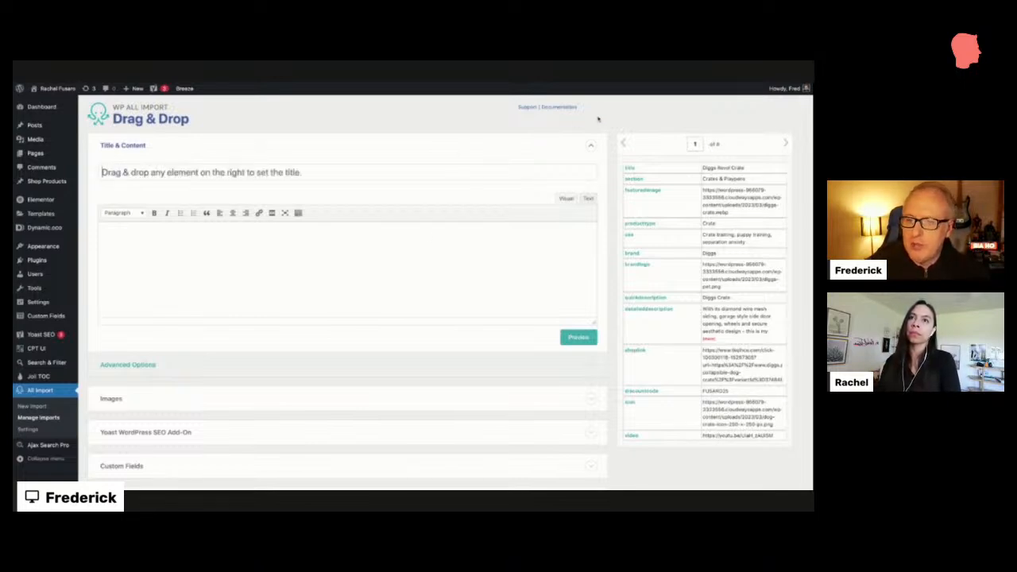
drag(634, 168, 205, 174)
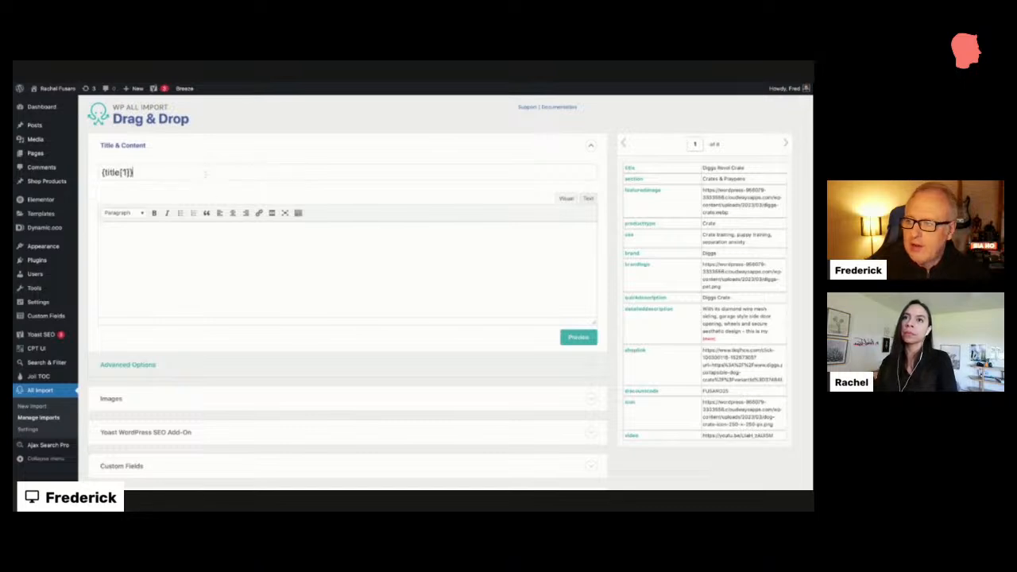
Expand the import template's Images settings and highlight the option Use images currently in Media Library
scroll(294, 287, down, 3)
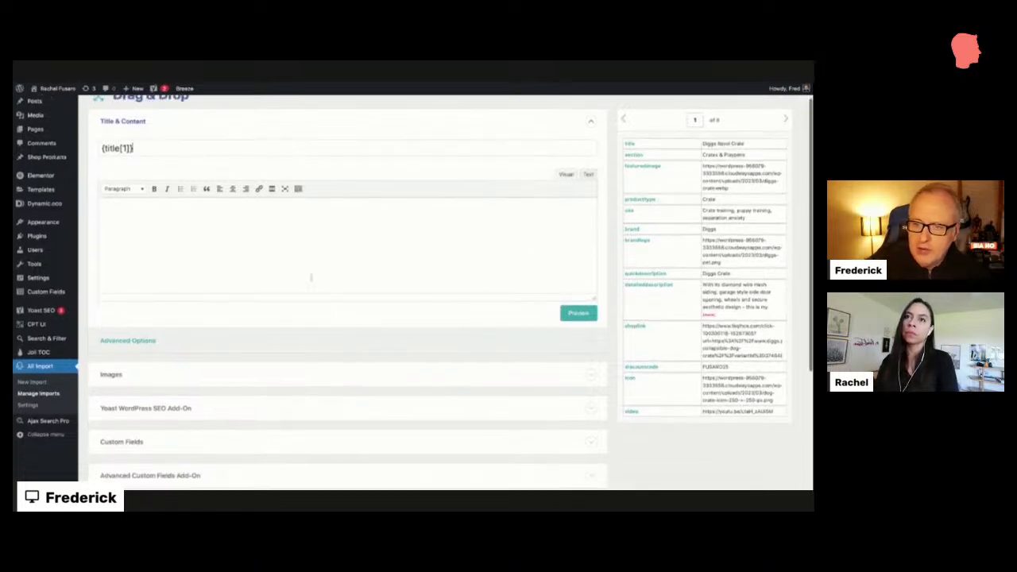
scroll(293, 288, up, 2)
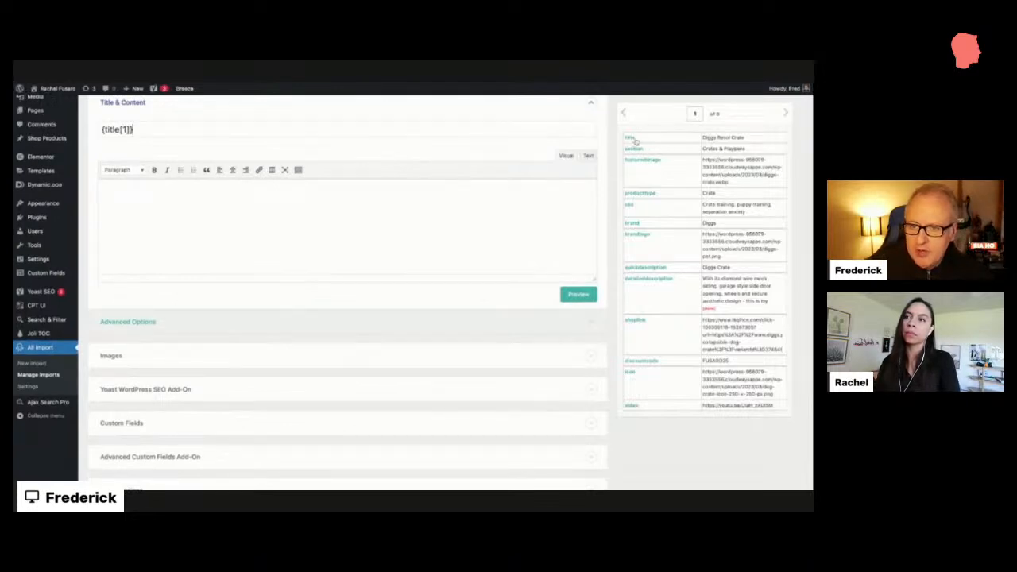
scroll(289, 371, down, 2)
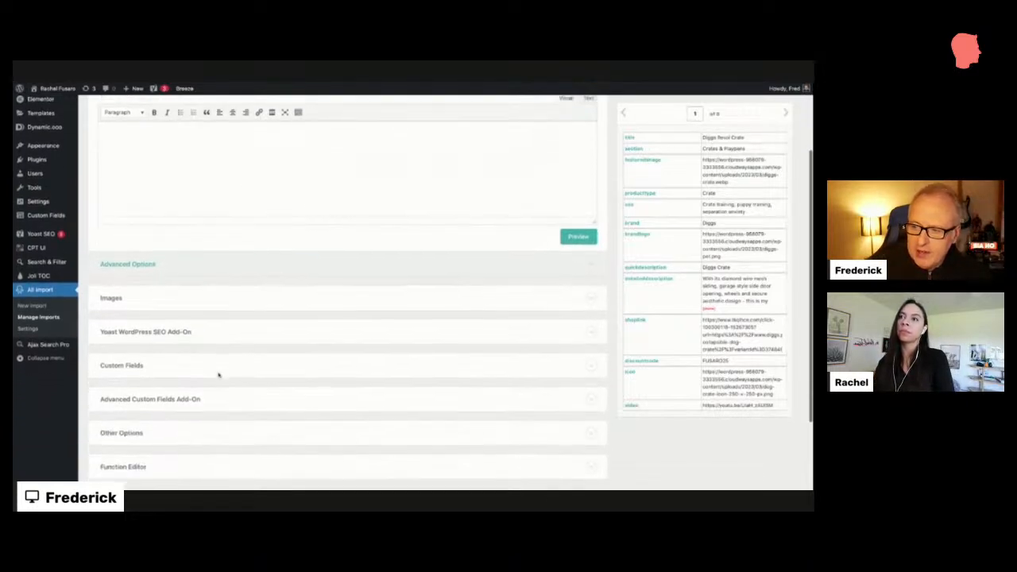
scroll(148, 295, up, 2)
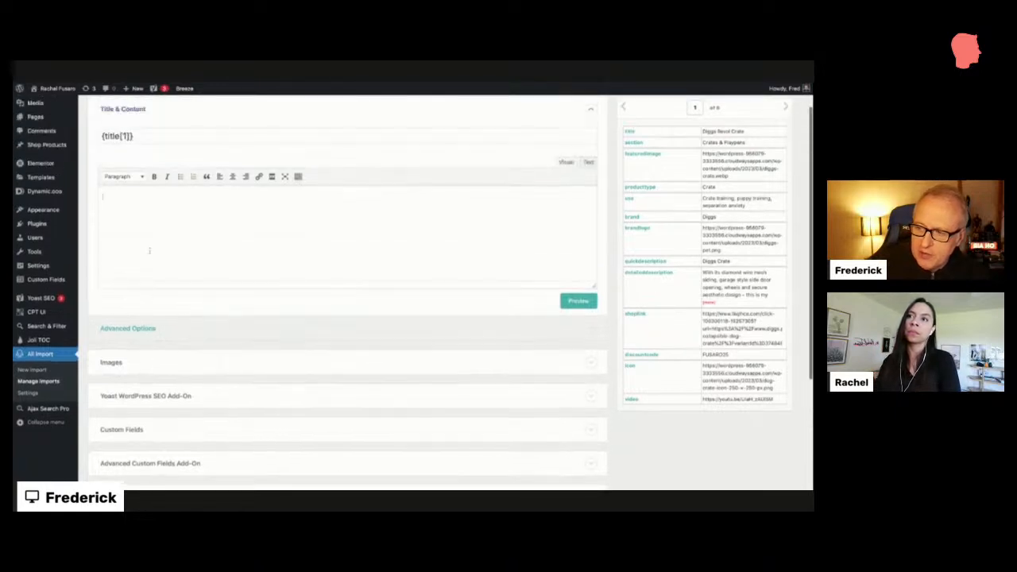
scroll(174, 278, down, 2)
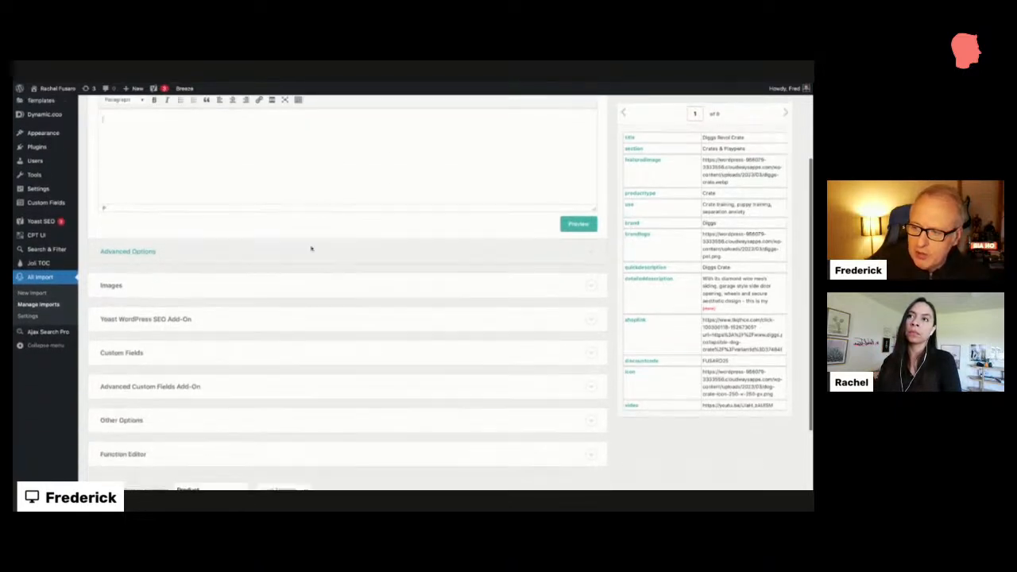
click(139, 294)
scroll(137, 291, down, 2)
scroll(136, 291, down, 1)
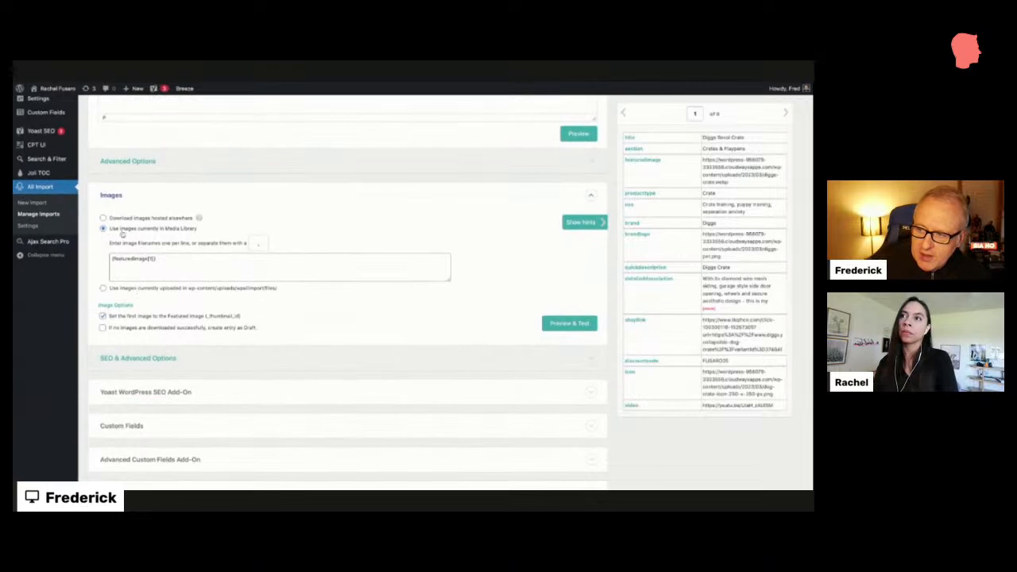
triple_click(202, 229)
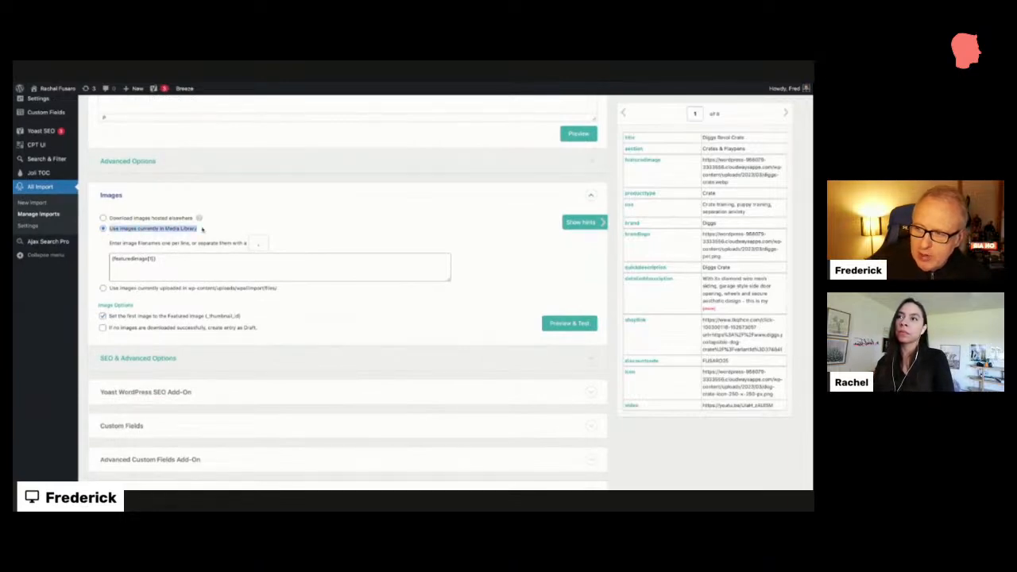
Clear the media library image filenames field and map it to the {featuredimage[1]} element again
click(165, 258)
key(ctrl+a)
text(image-1.jpg image-2.jpg)
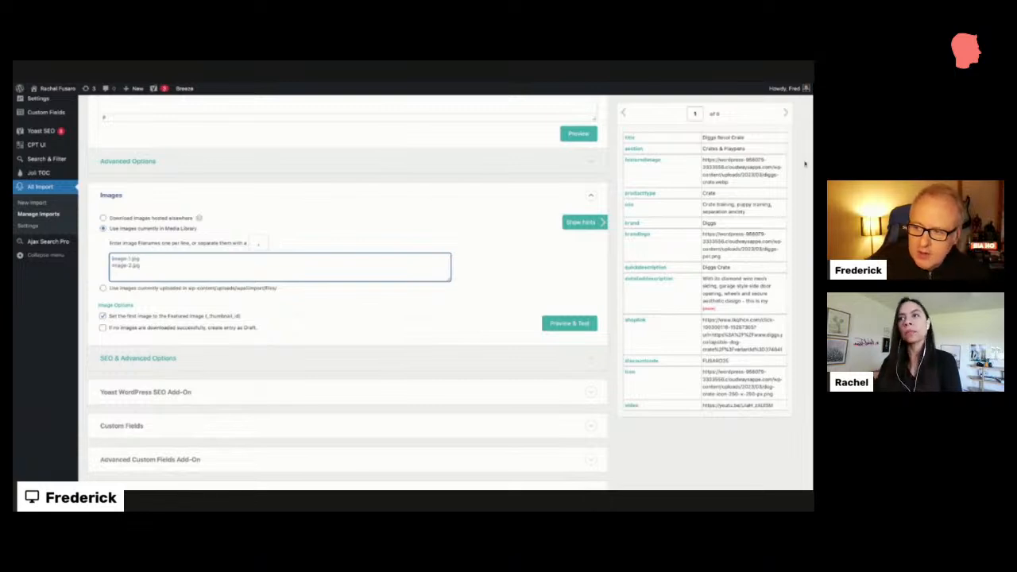
click(640, 163)
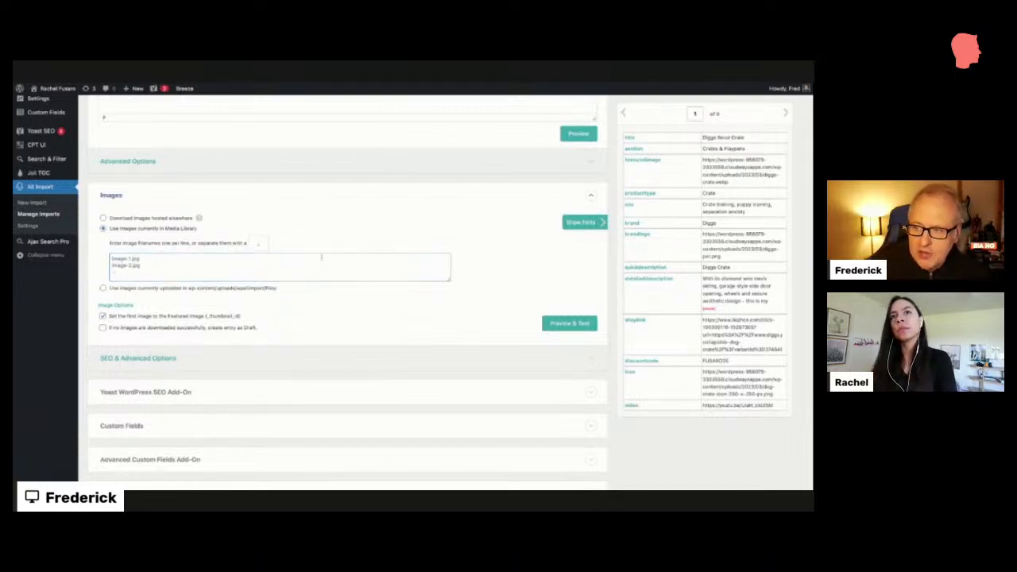
click(323, 257)
Expand the Yoast WordPress SEO Add-On section and examine its focus keyword, SEO title and meta description mappings
scroll(404, 266, down, 1)
scroll(263, 263, down, 1)
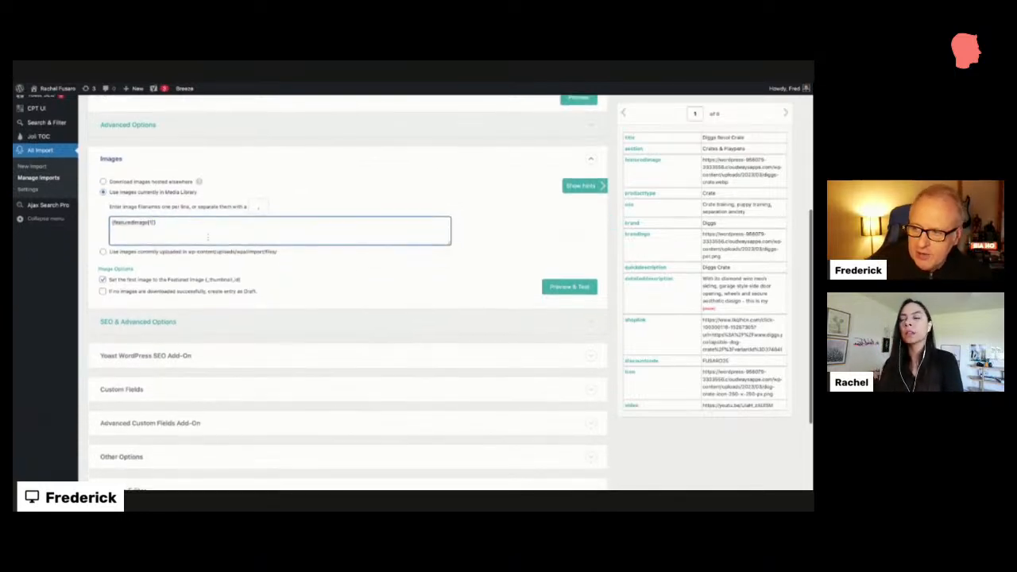
scroll(194, 224, down, 3)
click(178, 244)
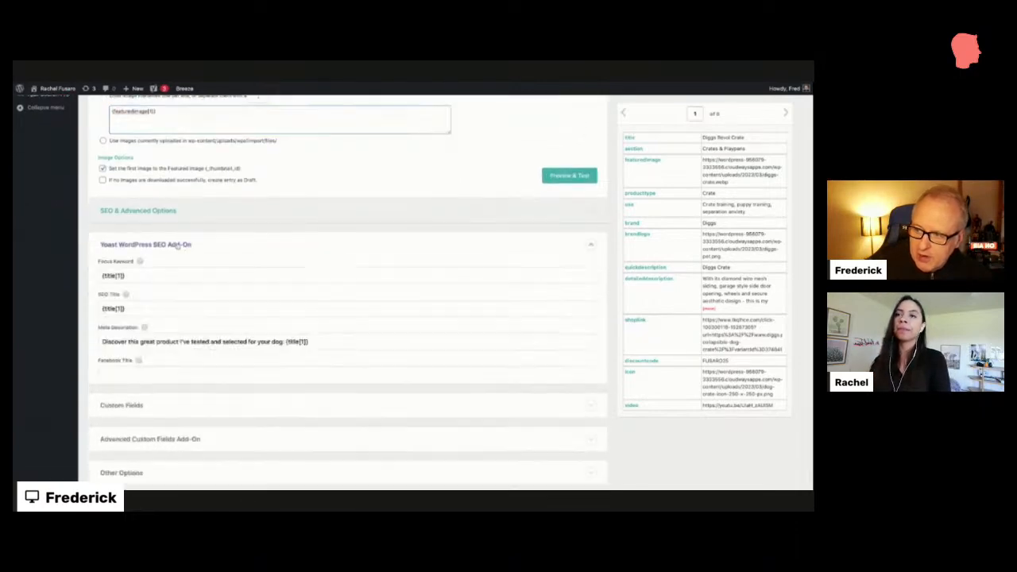
scroll(177, 243, down, 2)
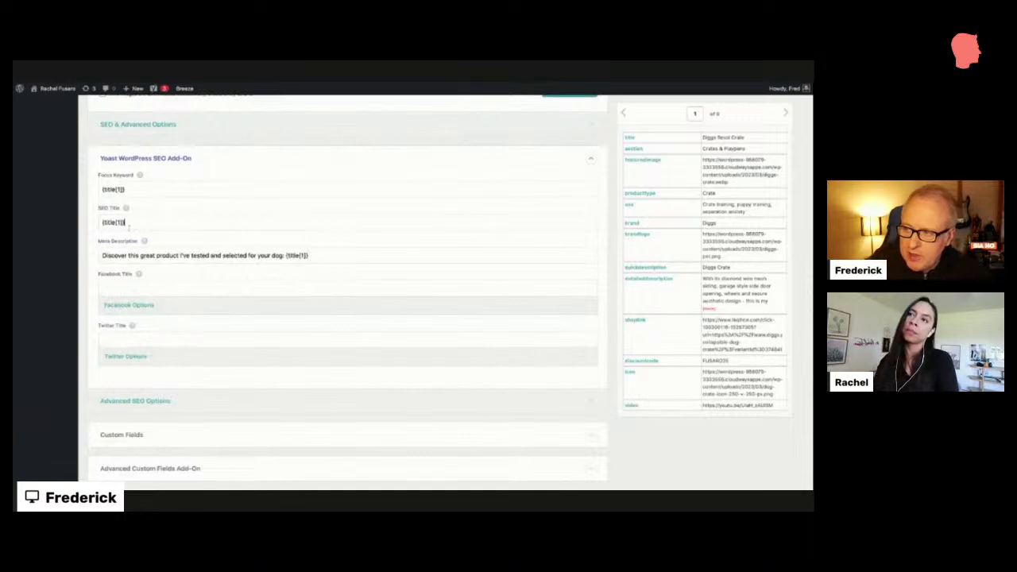
drag(102, 255, 284, 255)
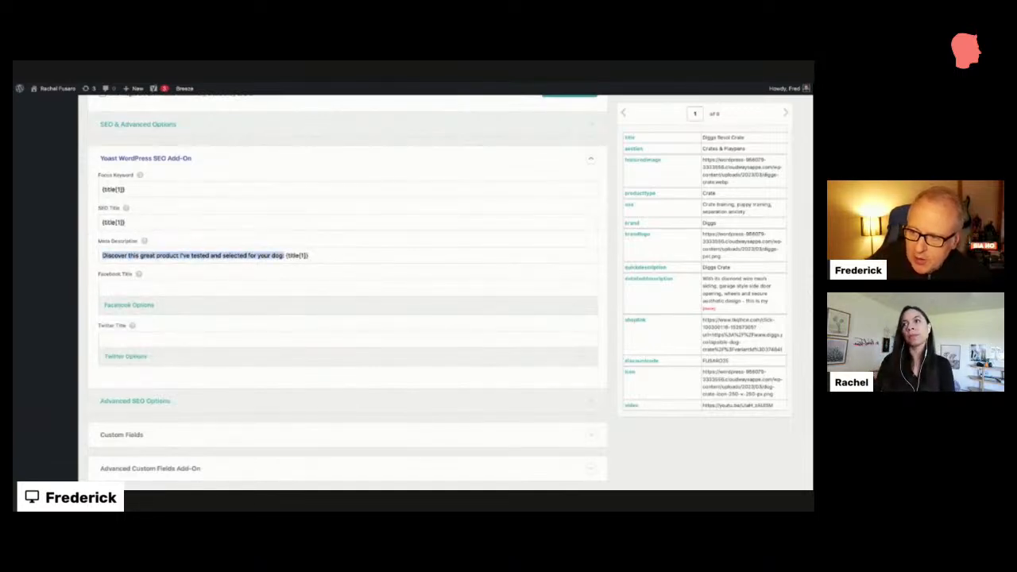
drag(284, 255, 323, 255)
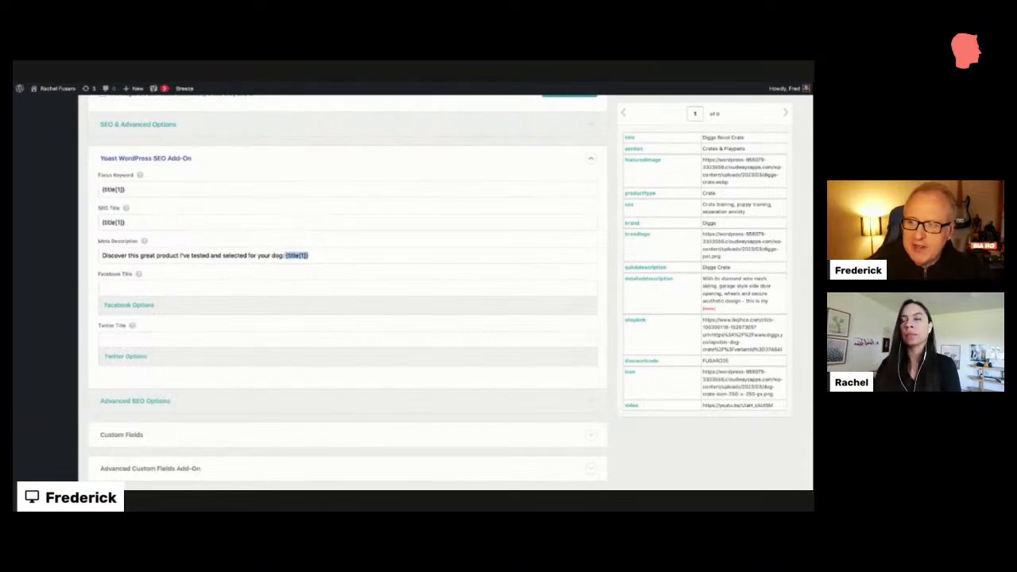
Expand the Advanced Custom Fields Add-On section of the import template and check its field groups
scroll(179, 225, down, 3)
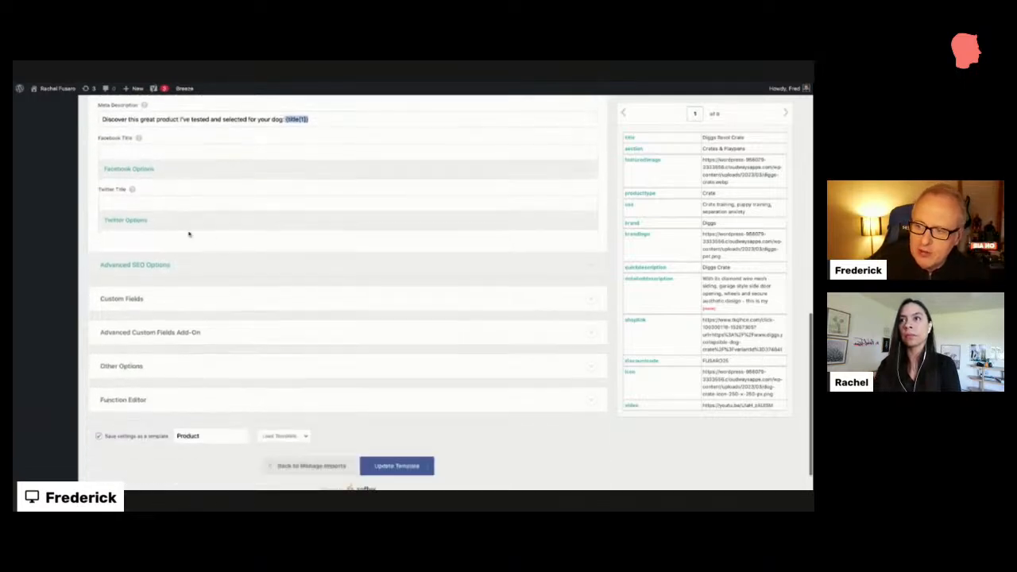
click(194, 332)
scroll(199, 322, down, 1)
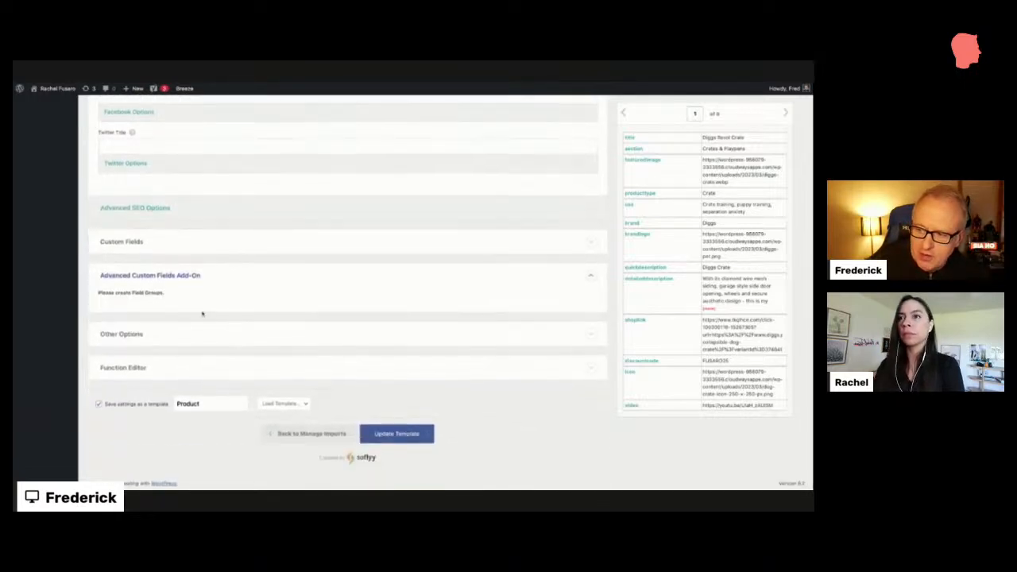
scroll(155, 309, up, 1)
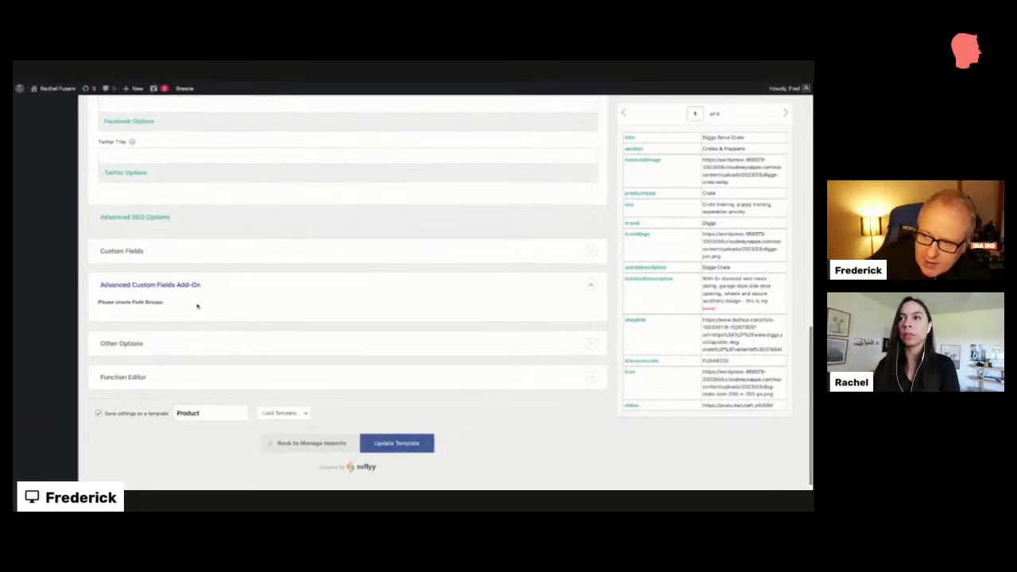
Leave the import template and open the list of all shop products
scroll(196, 305, up, 10)
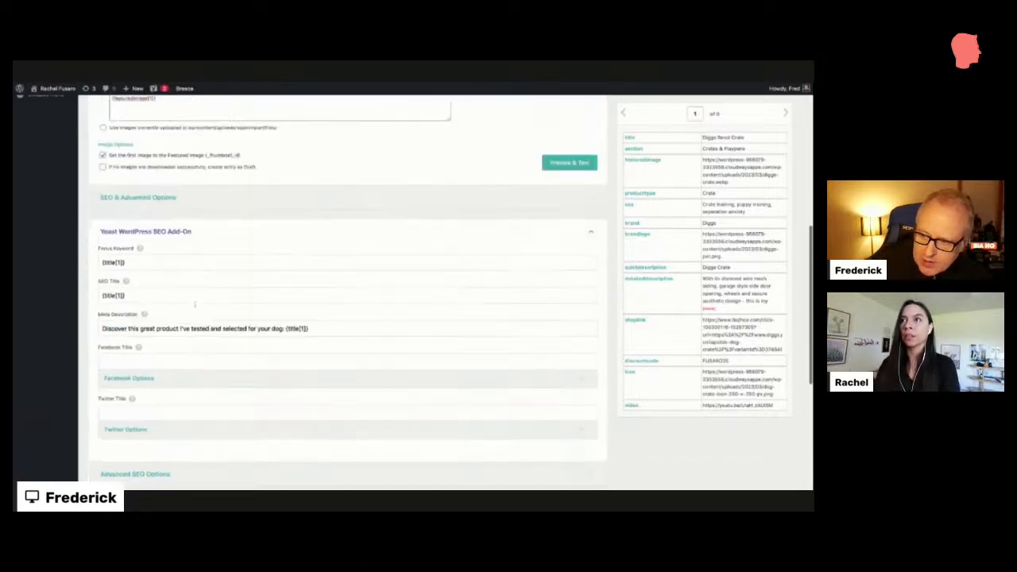
scroll(195, 300, up, 3)
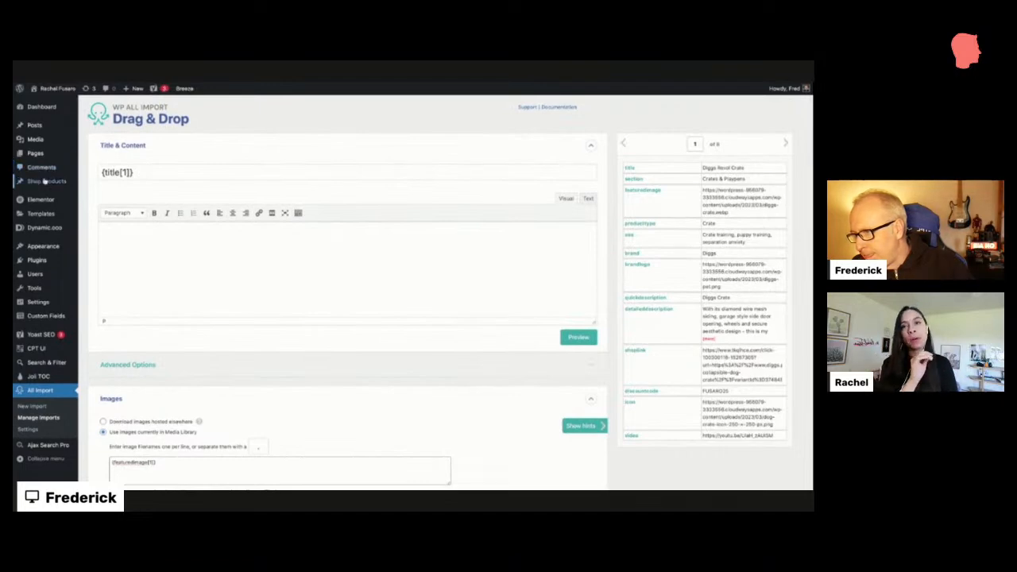
mouse_move(45, 181)
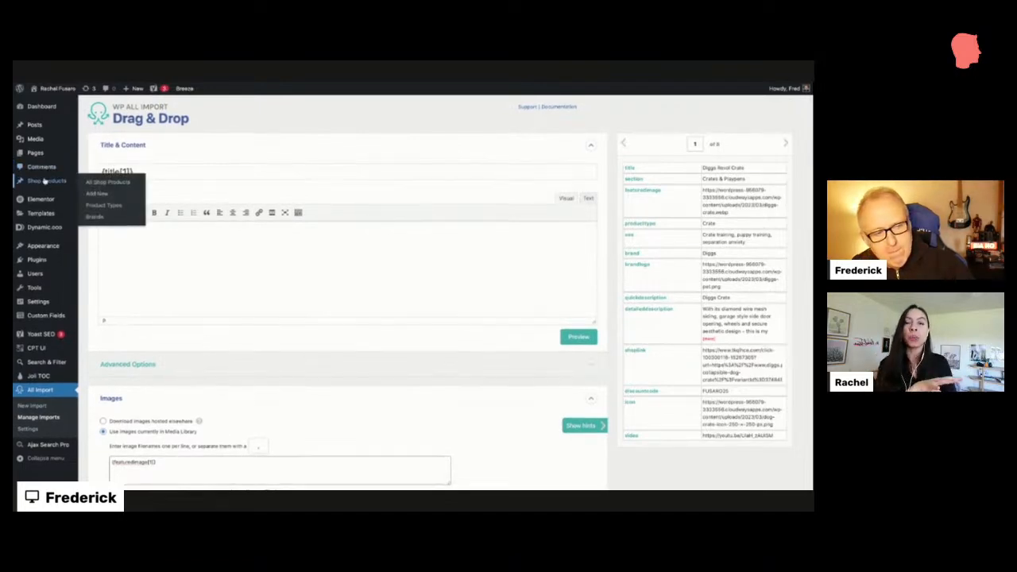
click(92, 182)
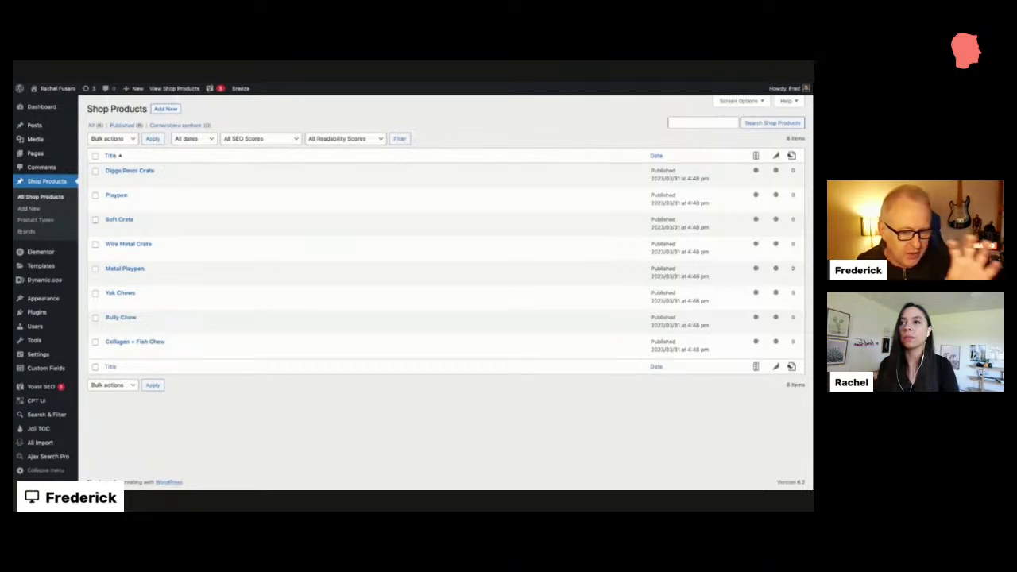
View the live Diggs Revol Crate product page and examine its details, discount code and review video
mouse_move(22, 256)
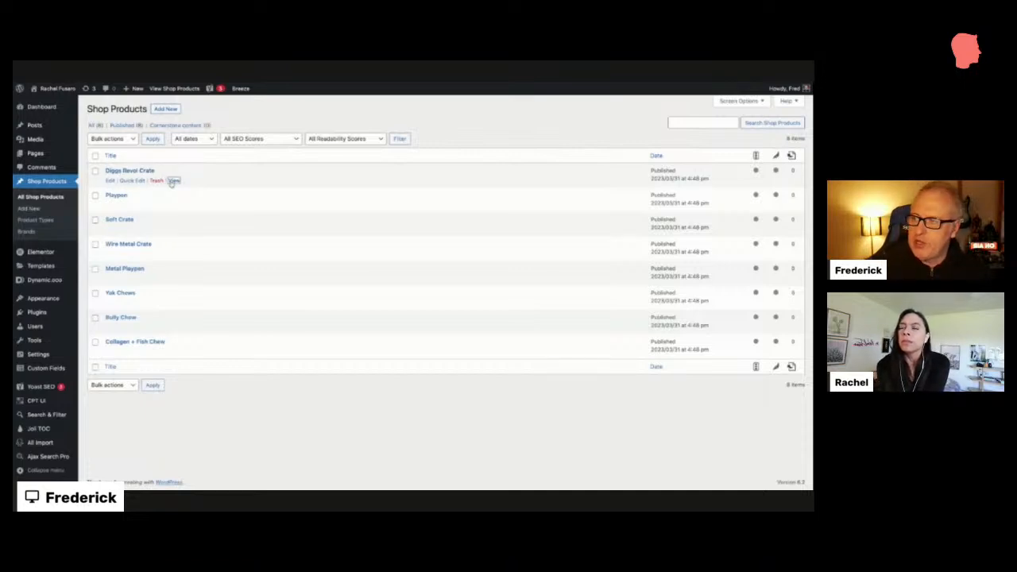
click(172, 181)
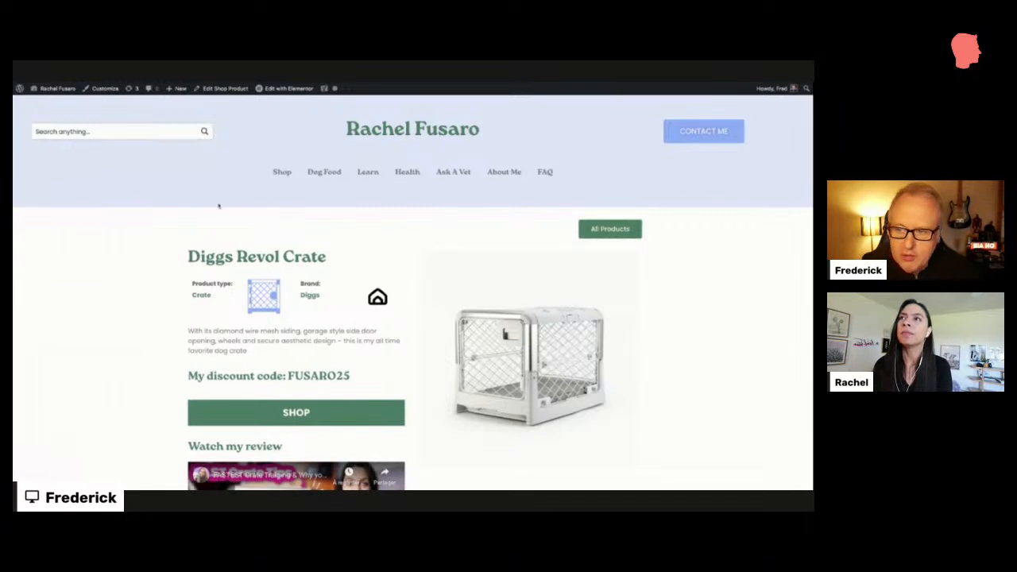
scroll(219, 206, down, 2)
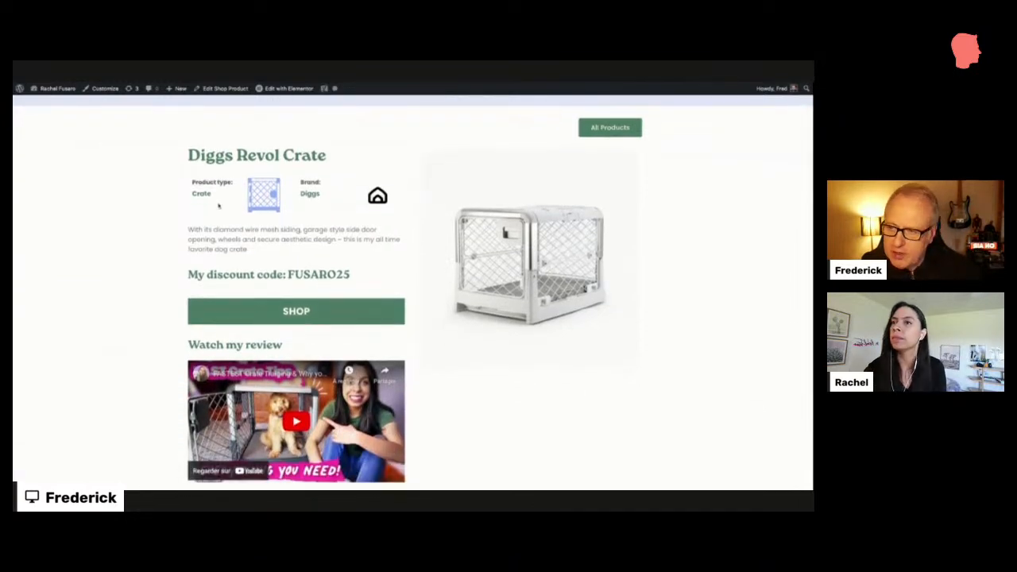
scroll(218, 206, down, 1)
drag(353, 263, 256, 262)
scroll(275, 376, down, 1)
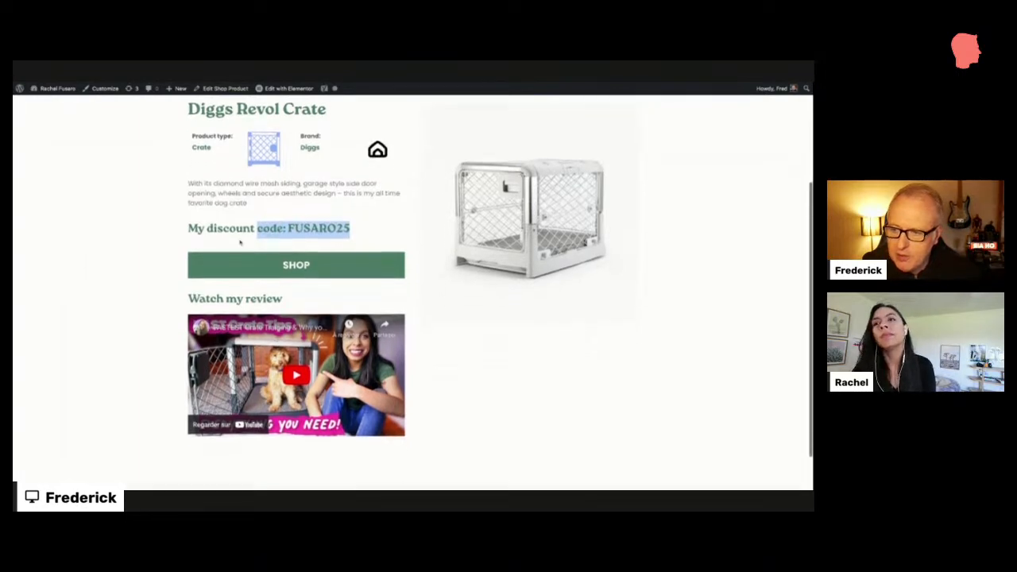
scroll(274, 377, up, 4)
click(312, 213)
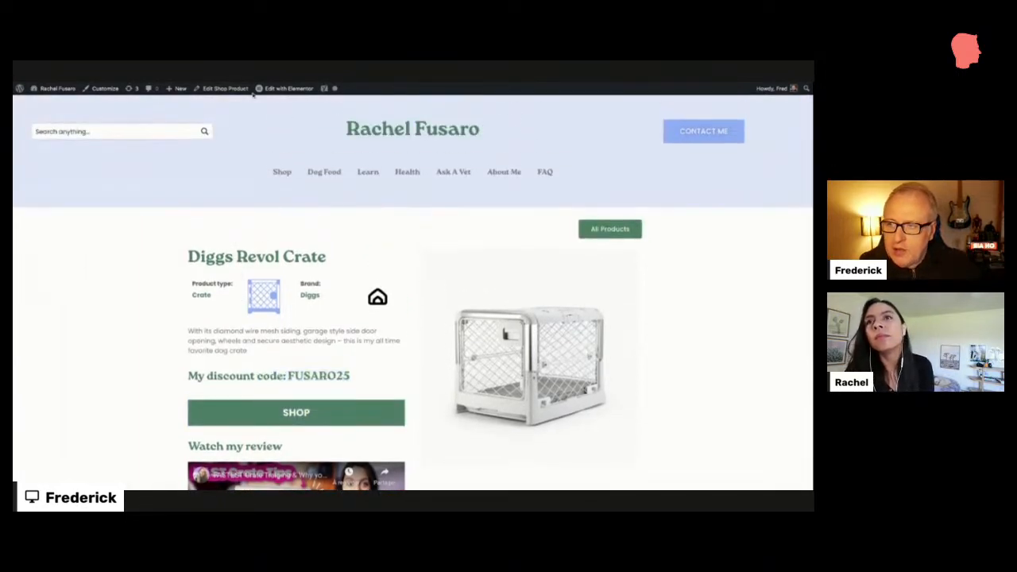
Open the Product Page single post template in Elementor and expand its preview settings
mouse_move(272, 88)
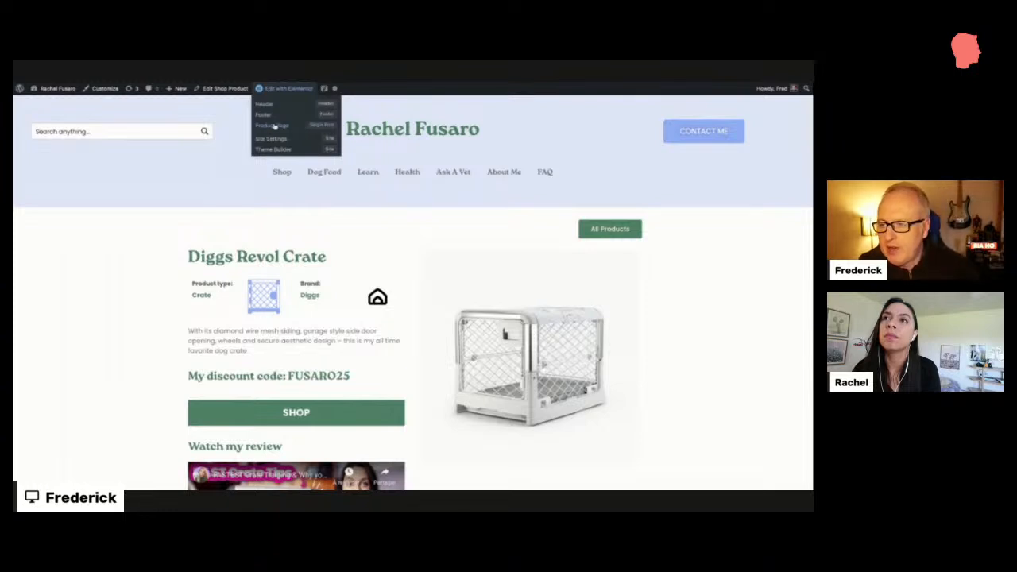
click(274, 126)
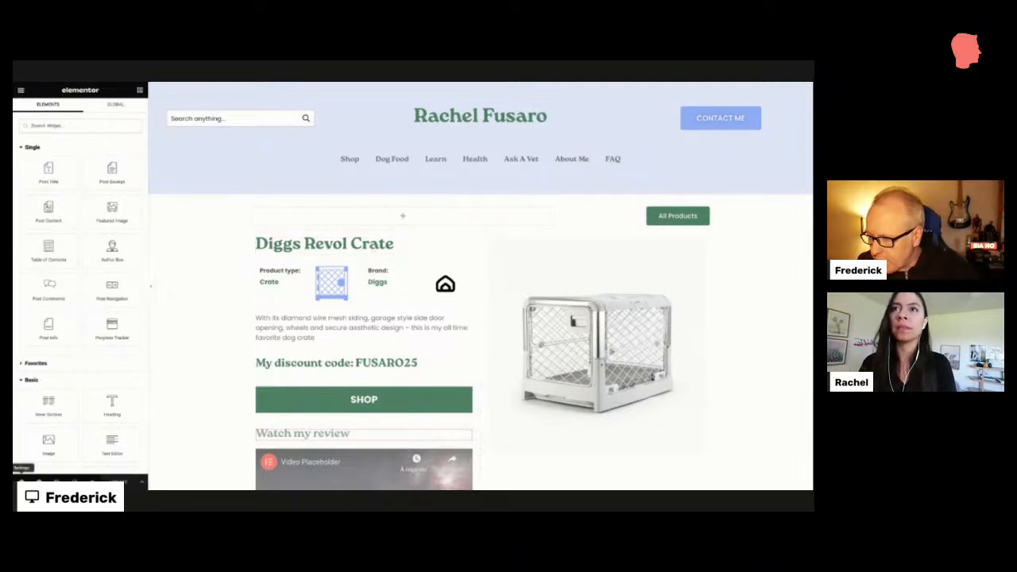
click(20, 481)
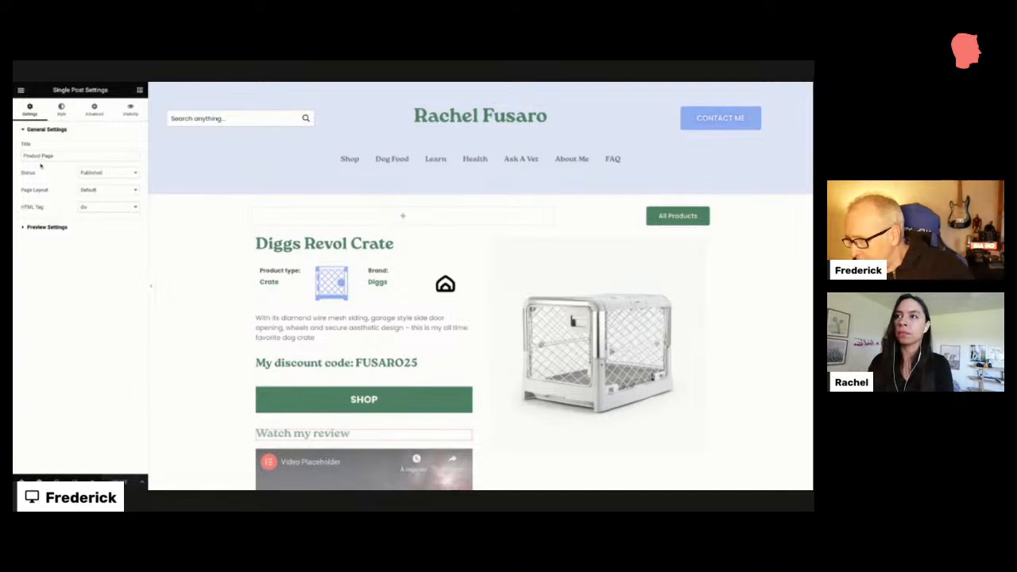
click(30, 226)
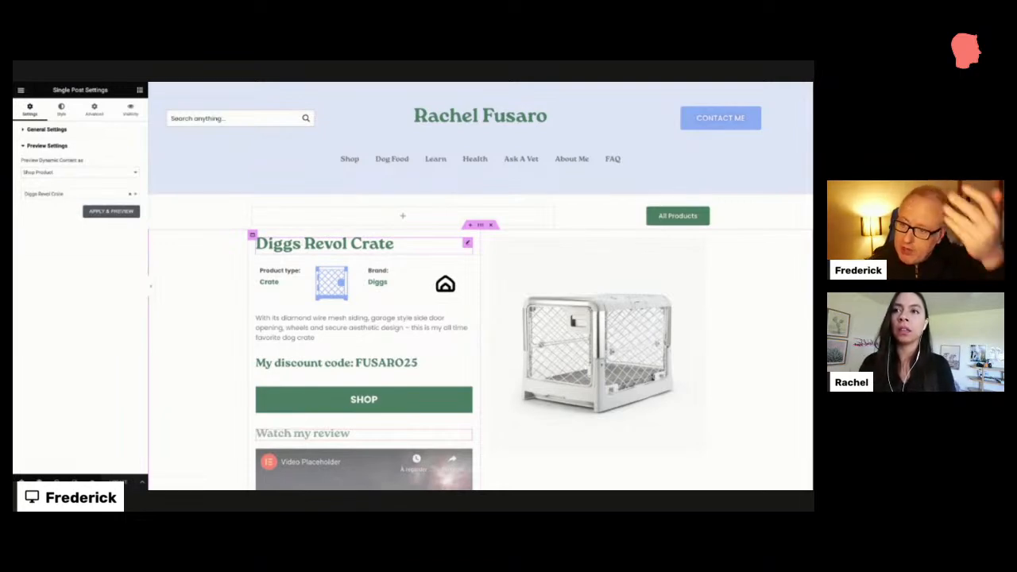
Inspect the layout settings of the template's section and the content settings of the product's post title
click(480, 225)
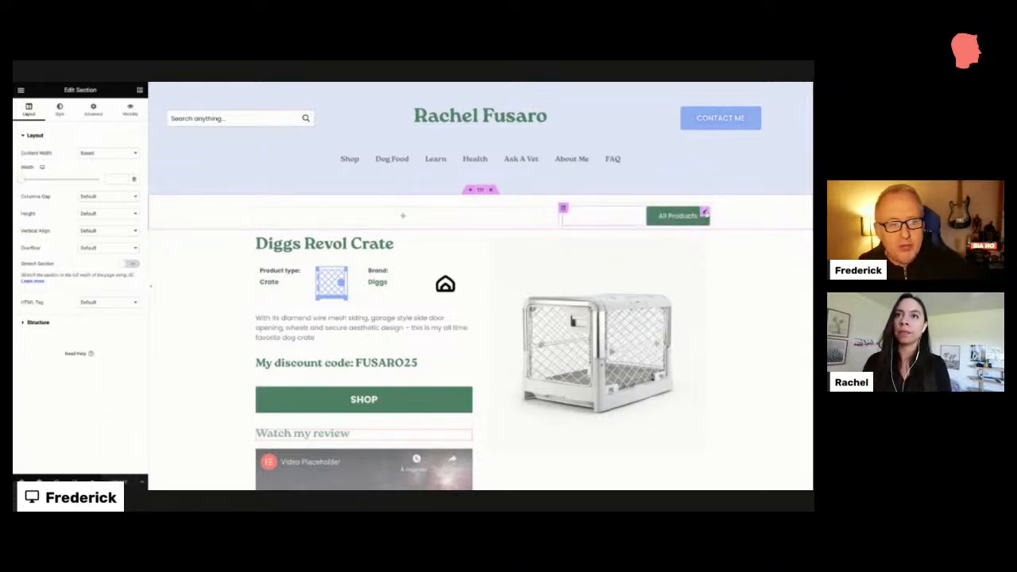
double_click(697, 215)
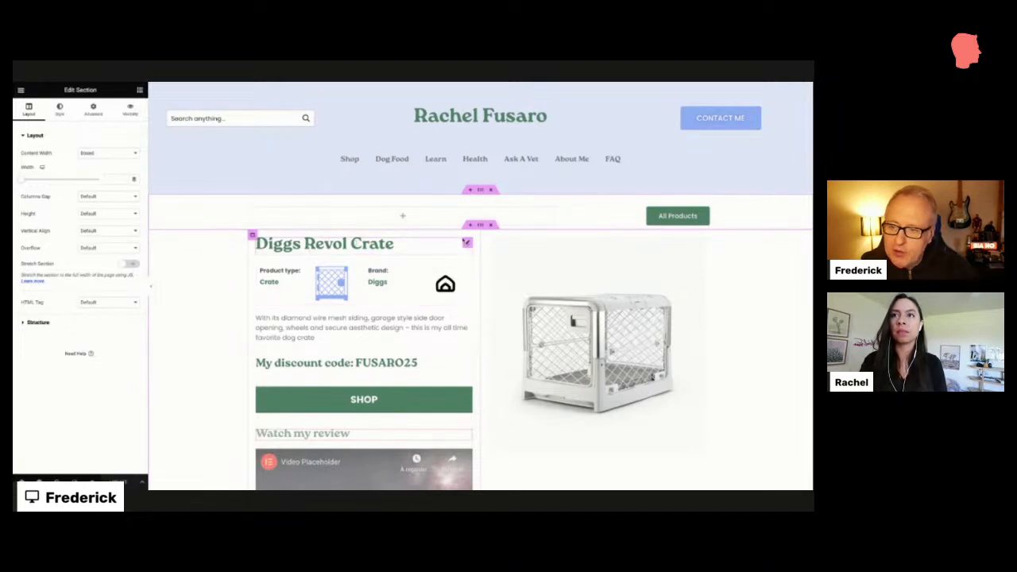
click(467, 242)
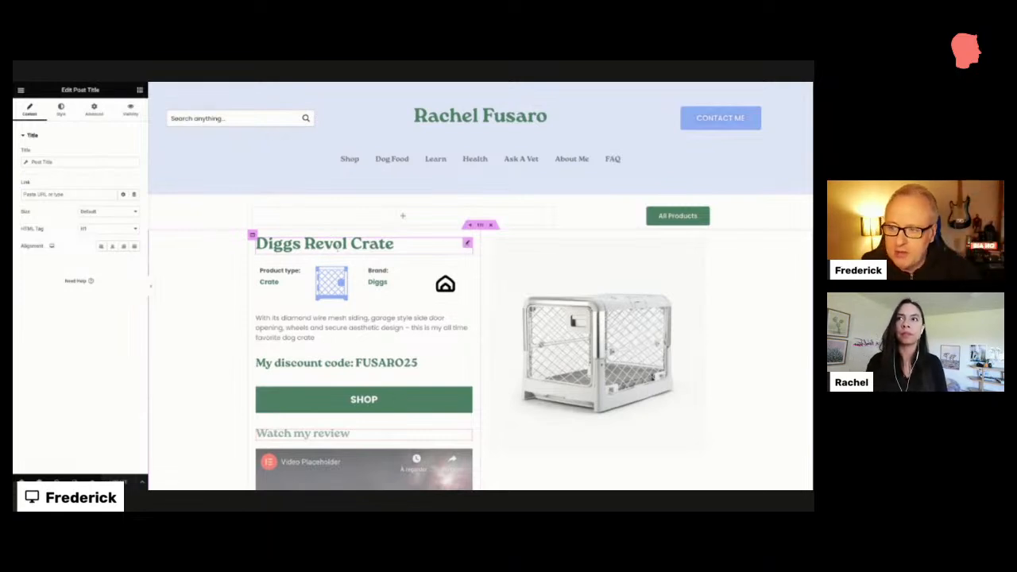
Inspect the taxonomy and Text Before settings of the product type and brand terms widgets
scroll(358, 233, down, 1)
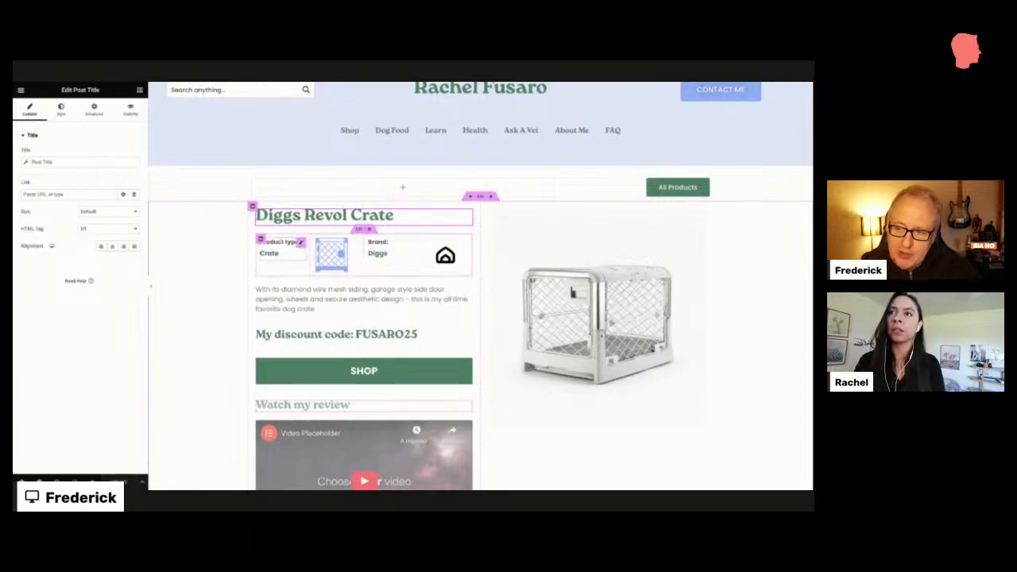
click(300, 243)
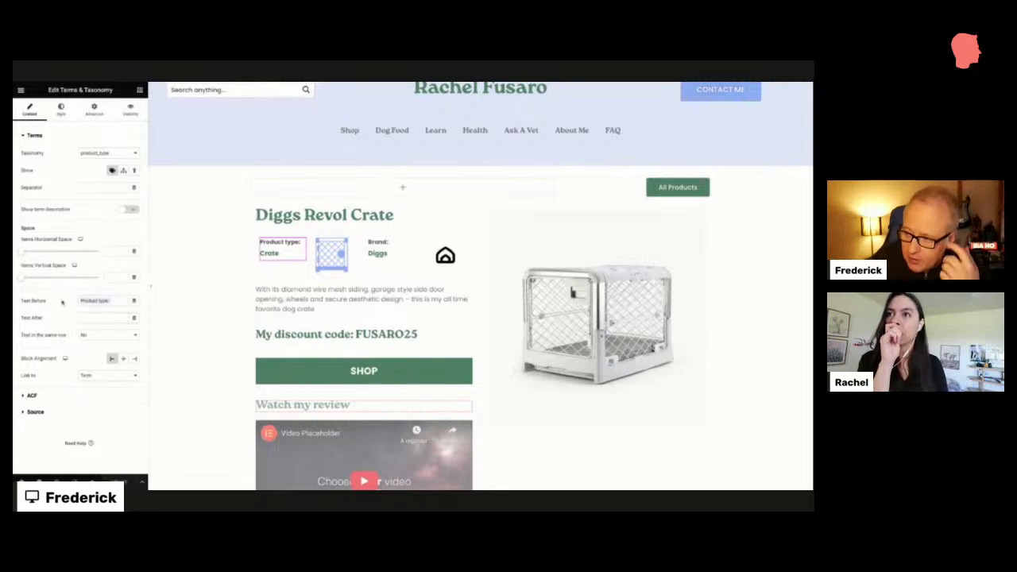
click(117, 300)
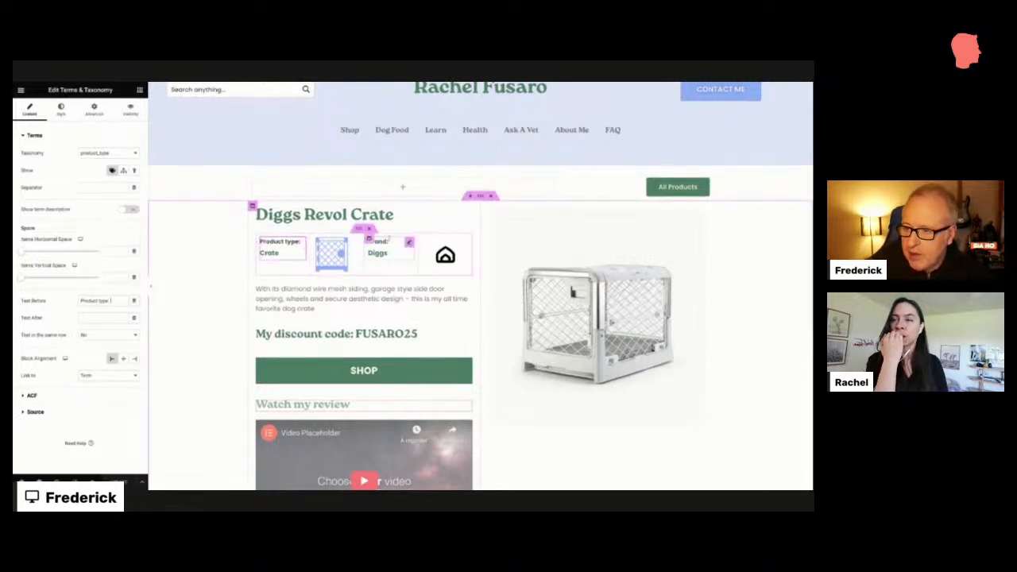
click(410, 242)
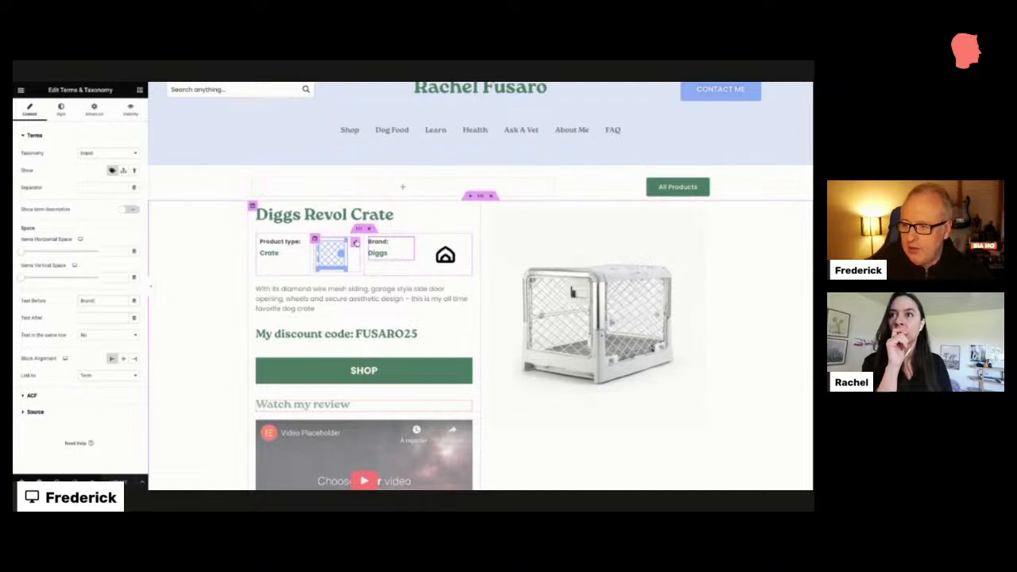
Rebind the product type icon image to a dynamic ACF Image Field with the Icon key
click(355, 242)
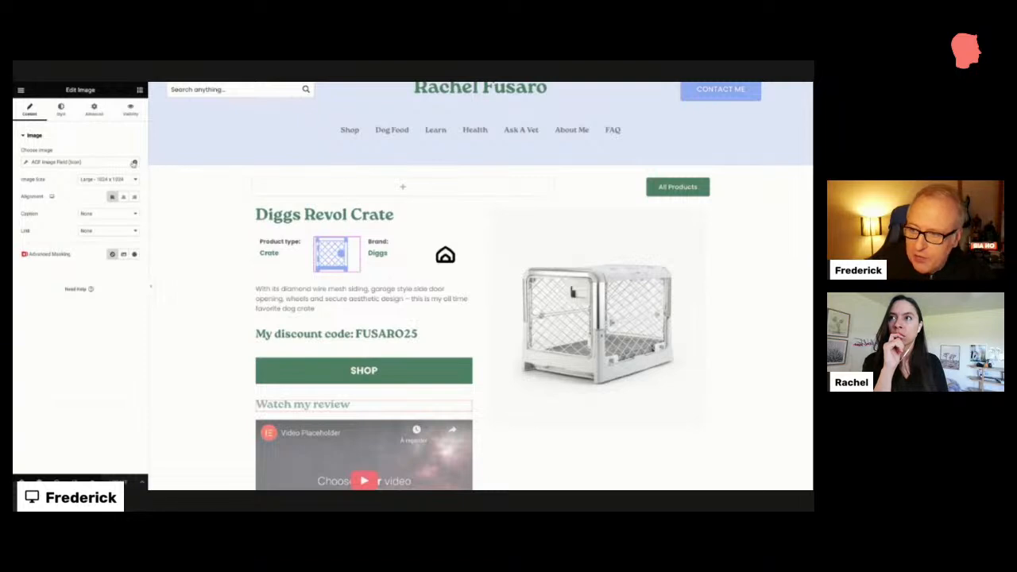
click(134, 163)
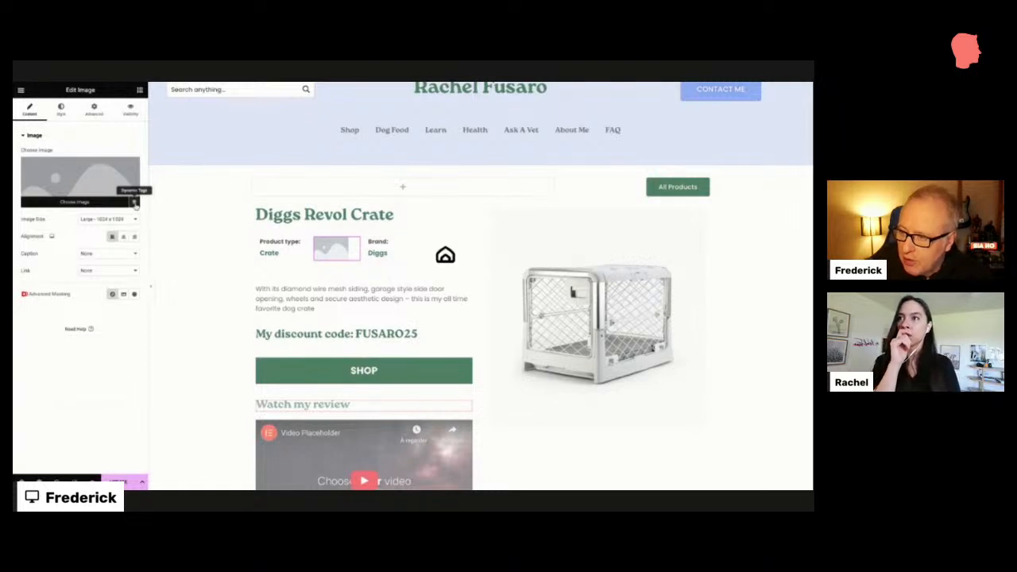
click(134, 202)
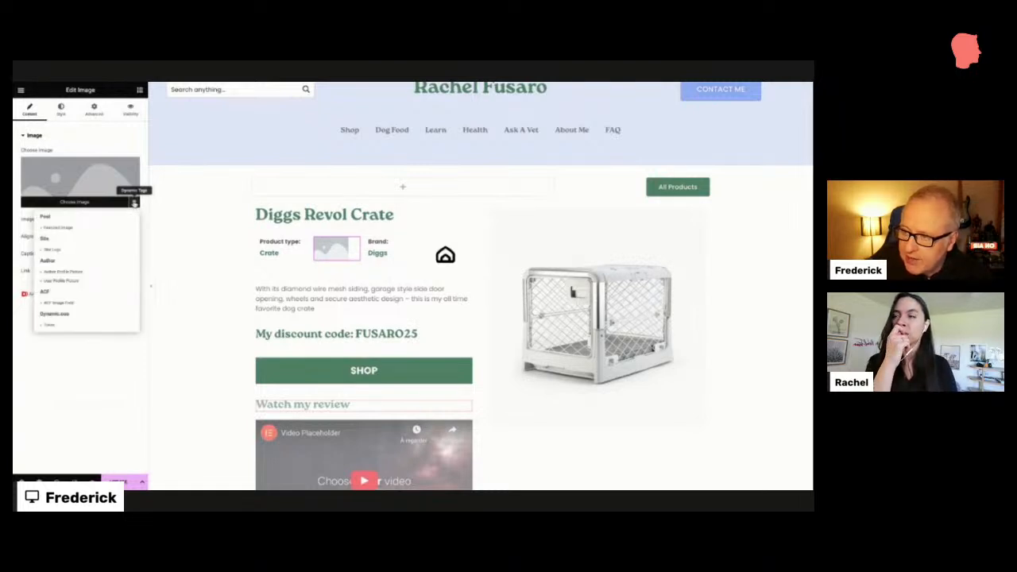
scroll(72, 292, down, 1)
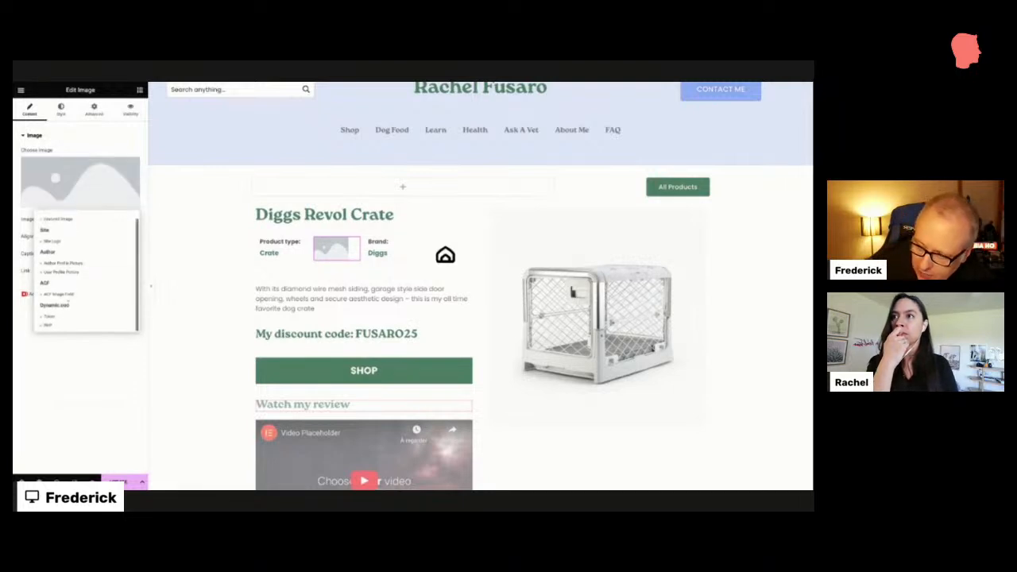
click(48, 295)
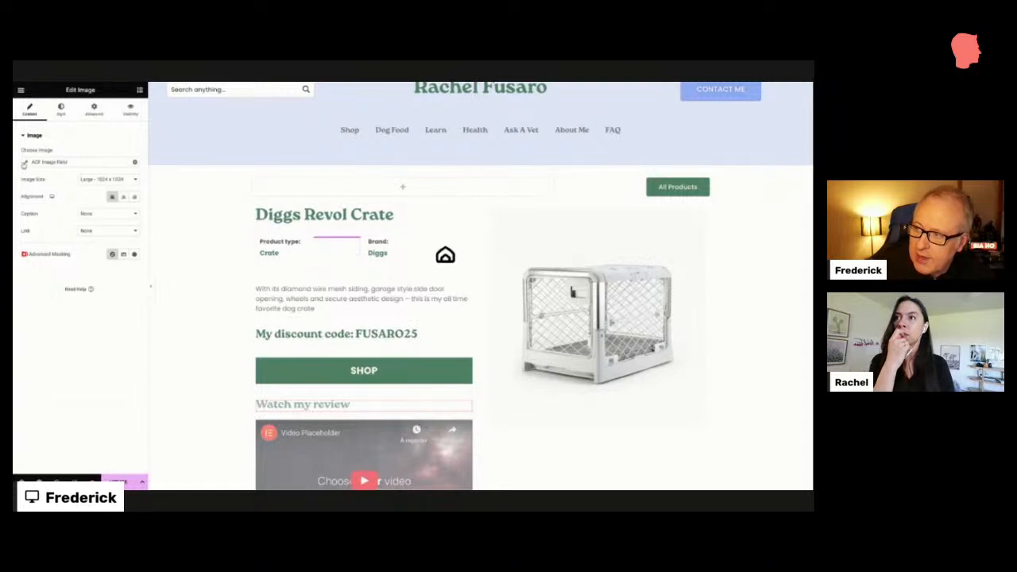
click(26, 162)
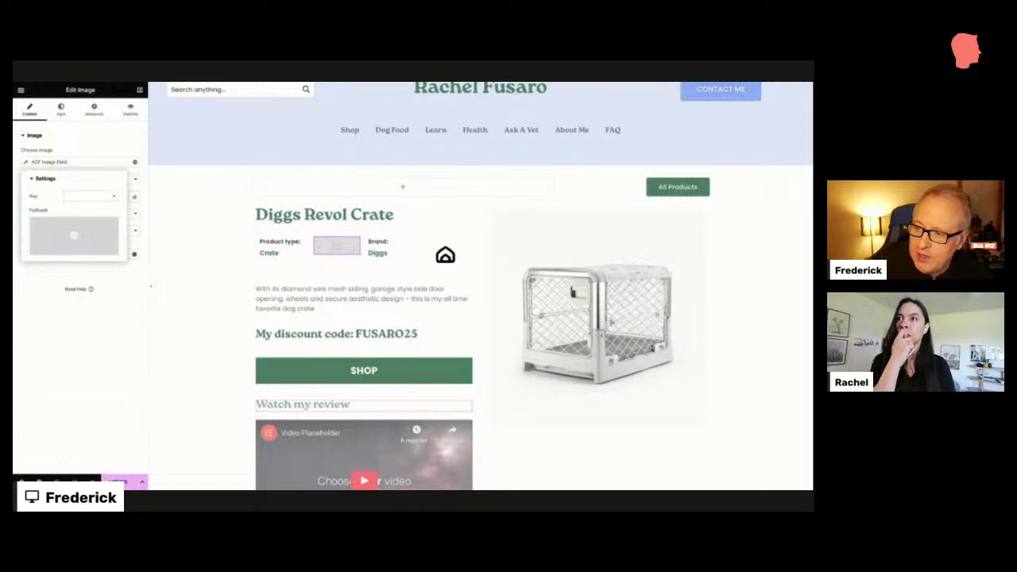
click(77, 236)
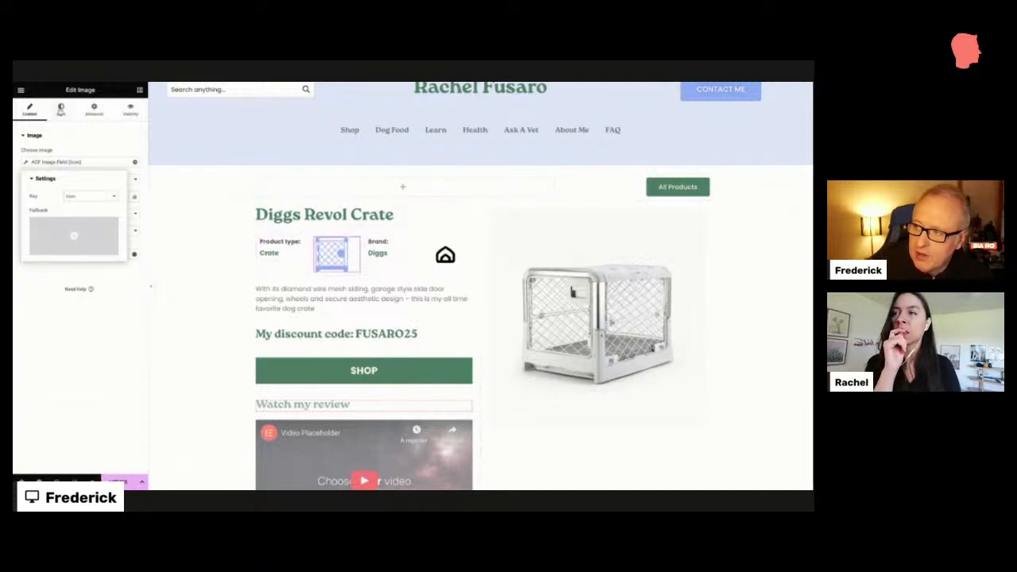
Set the product type icon's desktop width to 75%
click(60, 109)
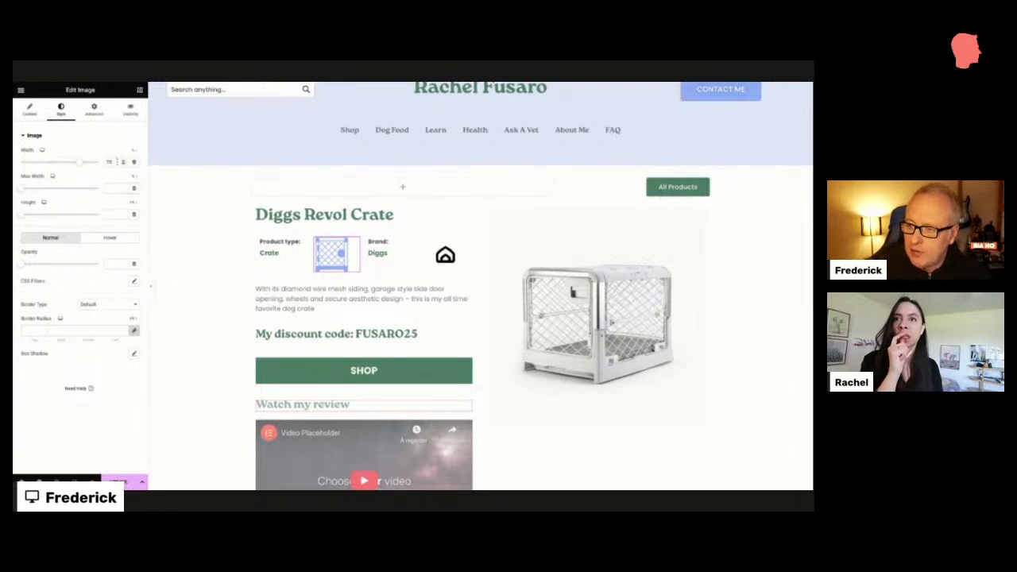
key(BackSpace)
key(BackSpace)
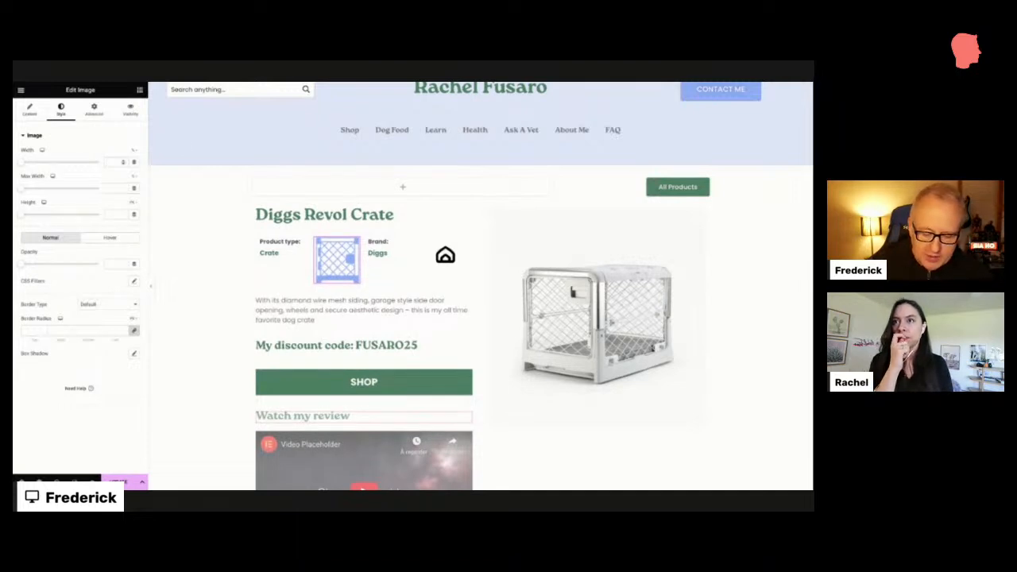
text(1)
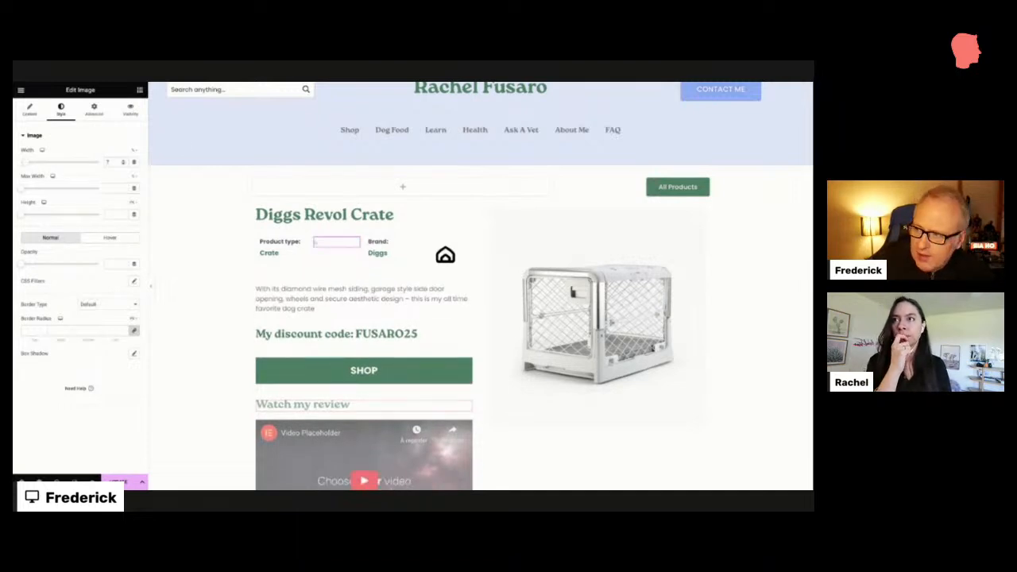
text(5)
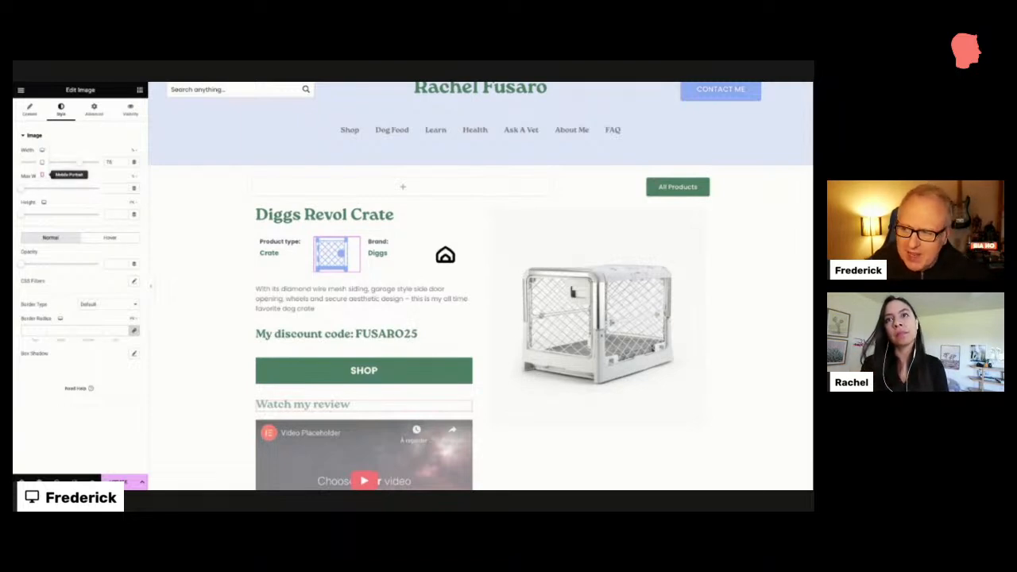
Set the product type icon's mobile portrait width to 25% and return to the desktop view
click(43, 175)
scroll(474, 273, down, 5)
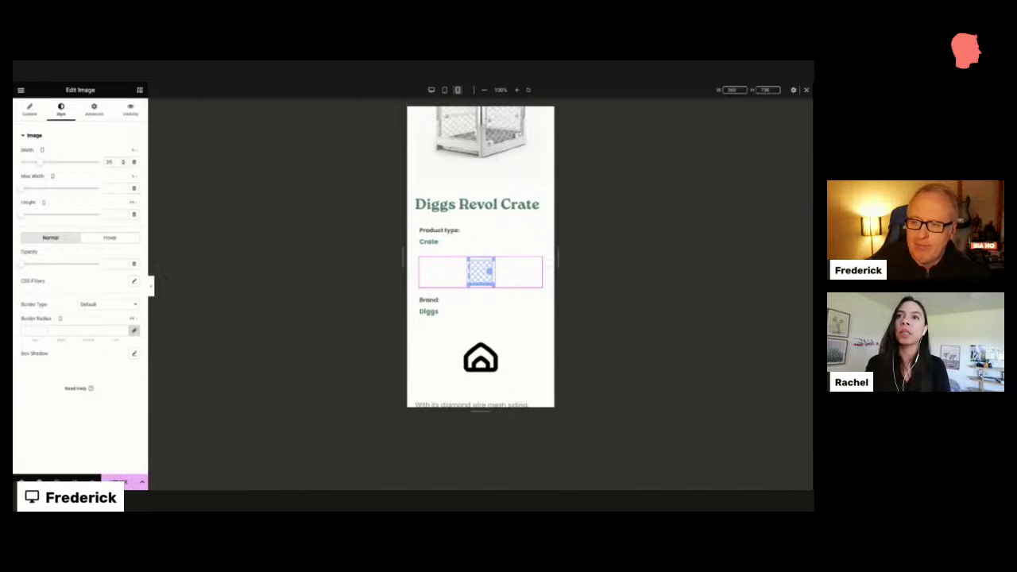
key(Down)
key(Down)
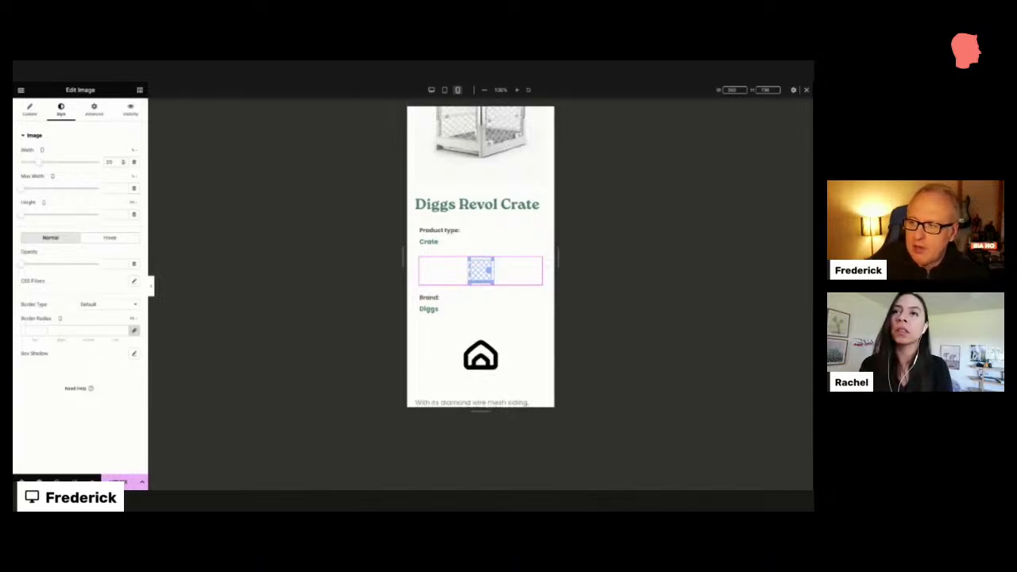
key(BackSpace)
text(5)
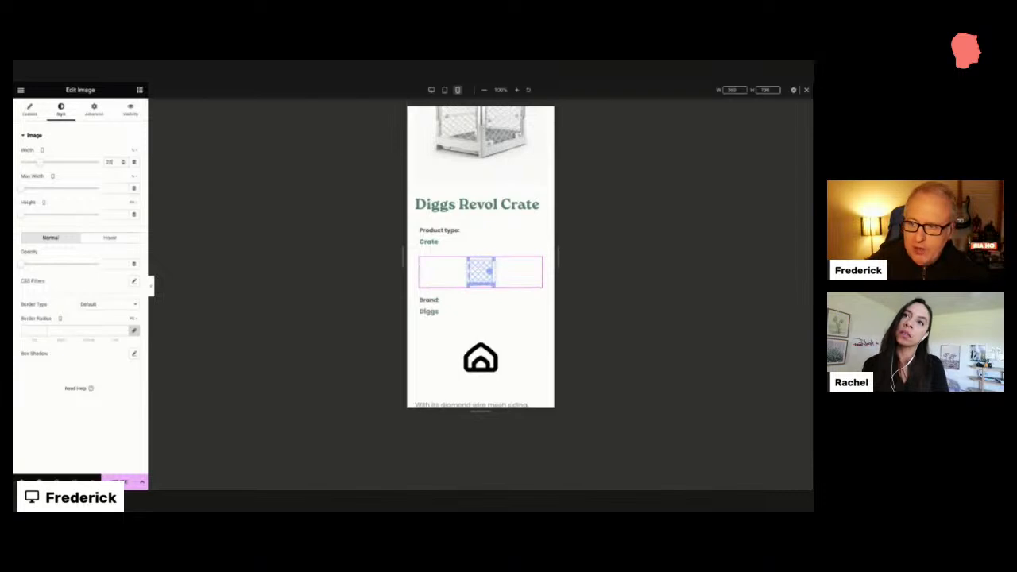
click(42, 151)
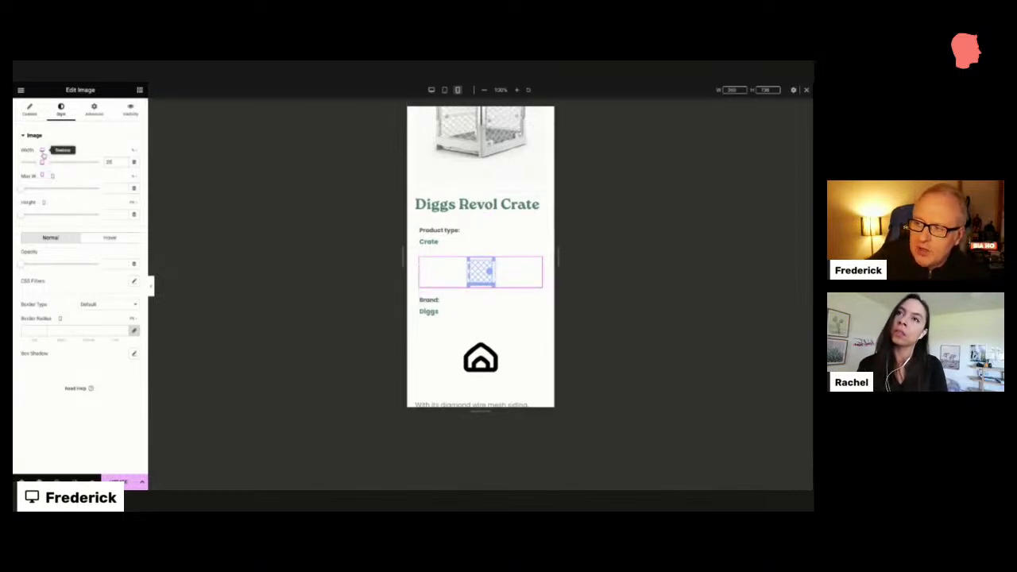
click(42, 151)
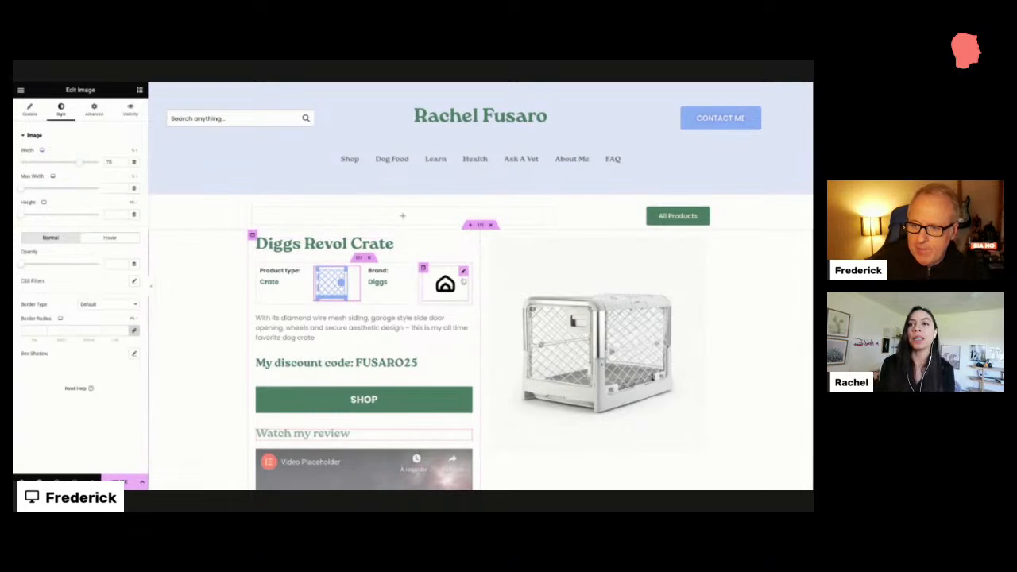
Inspect the brand logo's dynamic image field and its width settings in the desktop and mobile portrait views
click(464, 273)
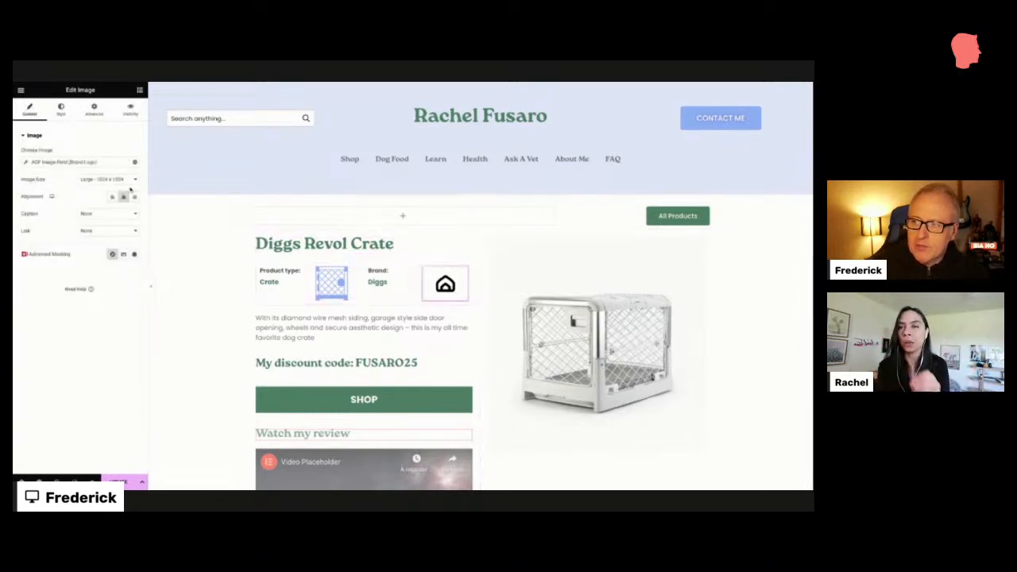
click(60, 110)
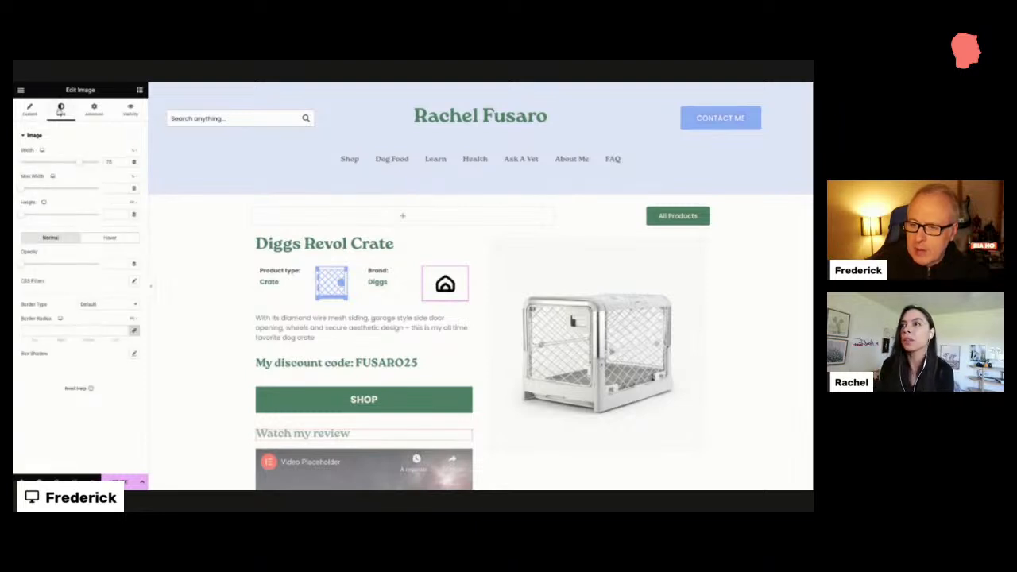
mouse_move(43, 150)
click(42, 177)
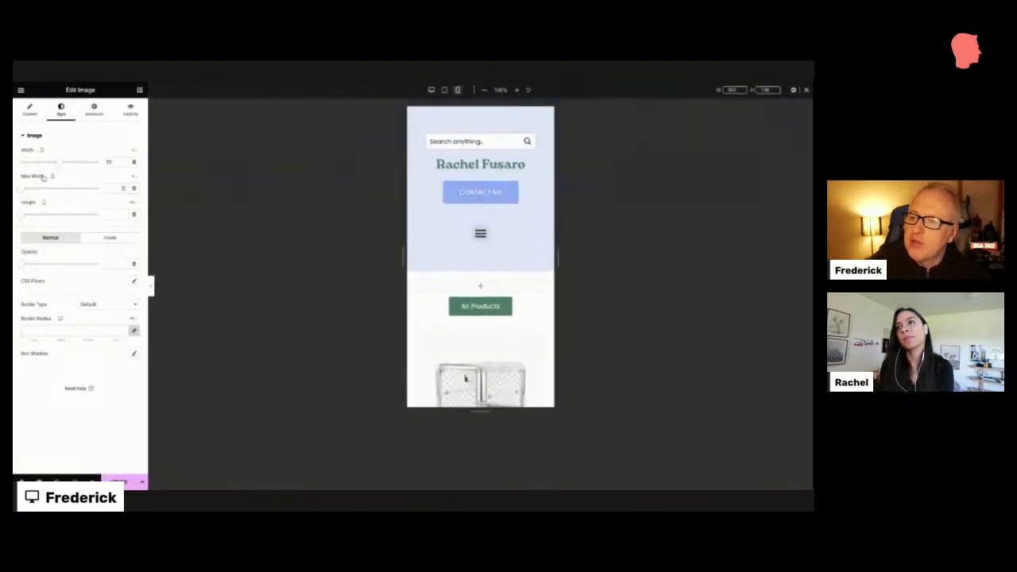
scroll(475, 290, down, 5)
scroll(476, 290, down, 1)
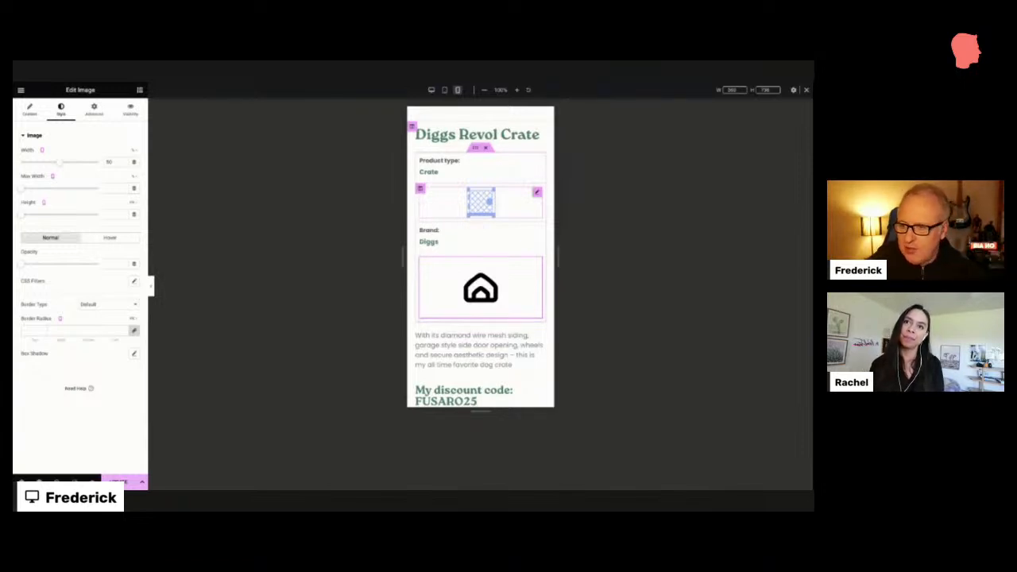
scroll(473, 238, down, 1)
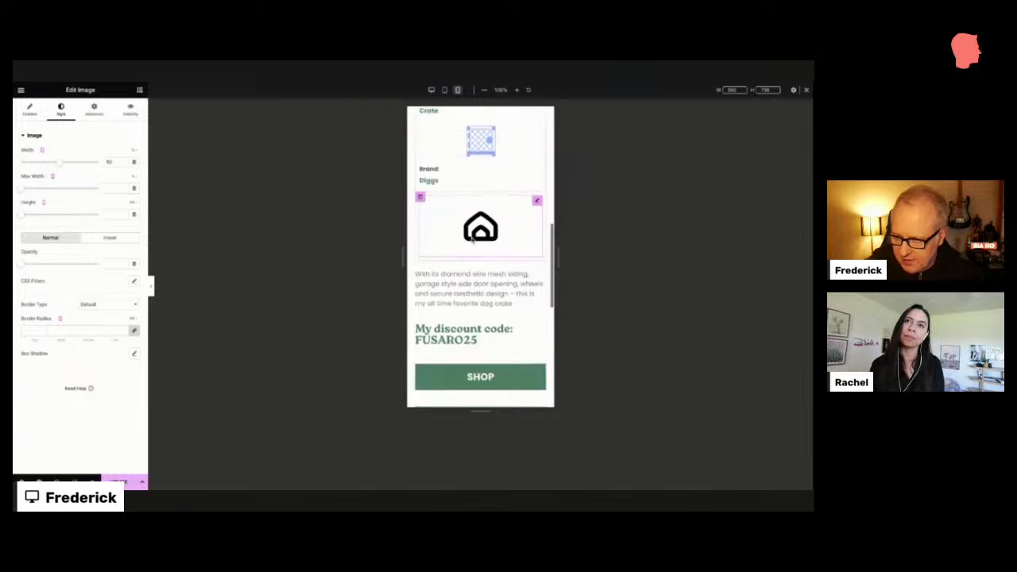
click(432, 90)
scroll(297, 246, up, 5)
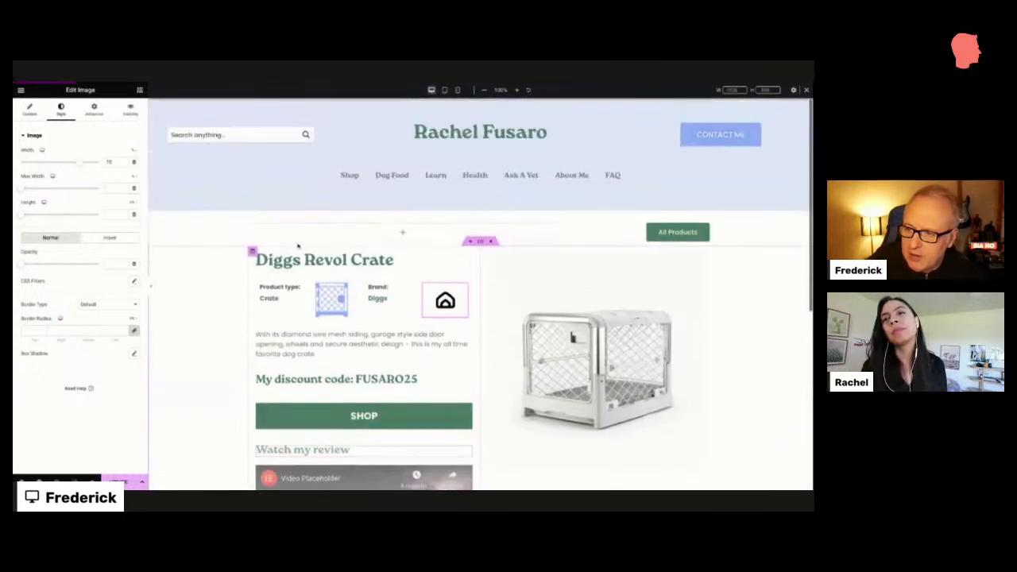
Rebind the product description text to a dynamic ACF Field with the Detailed Desc key
click(344, 344)
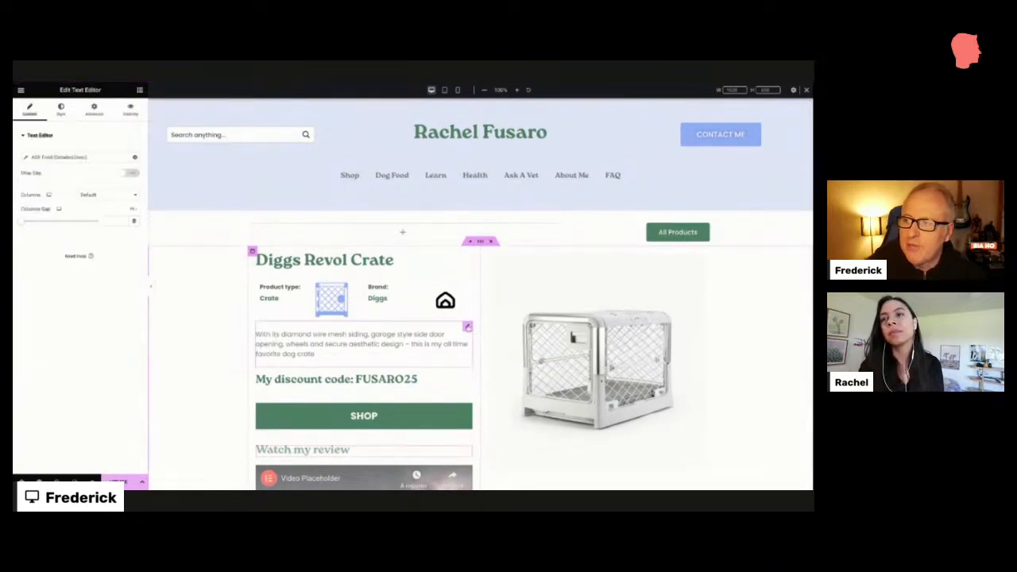
click(134, 158)
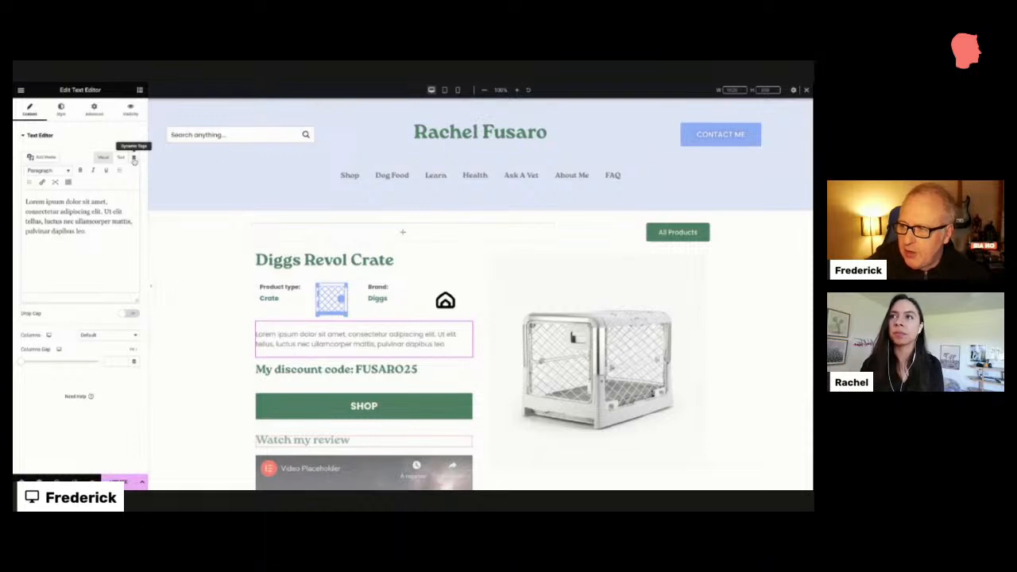
click(135, 158)
scroll(70, 240, down, 3)
scroll(70, 240, down, 5)
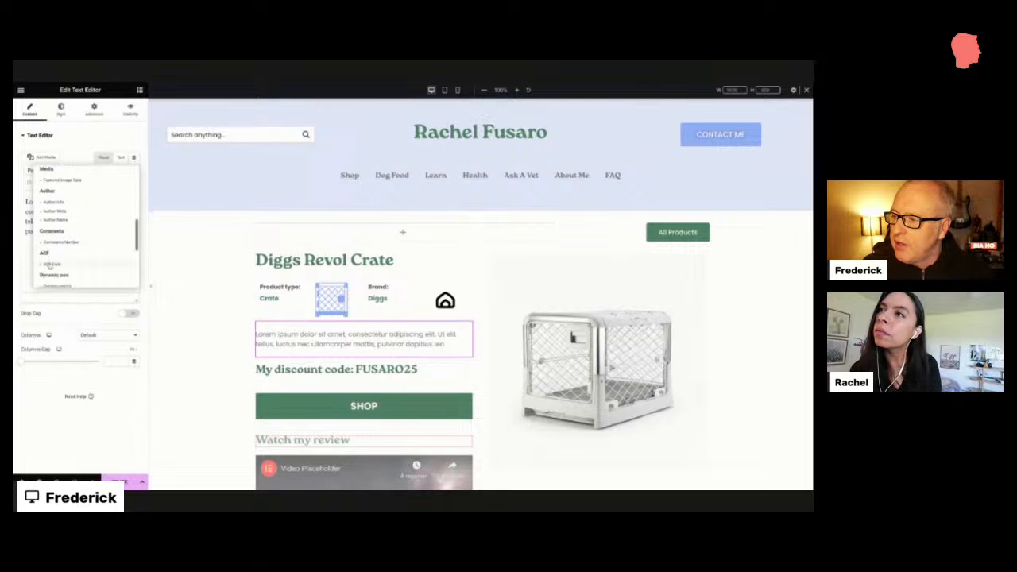
click(49, 263)
click(32, 158)
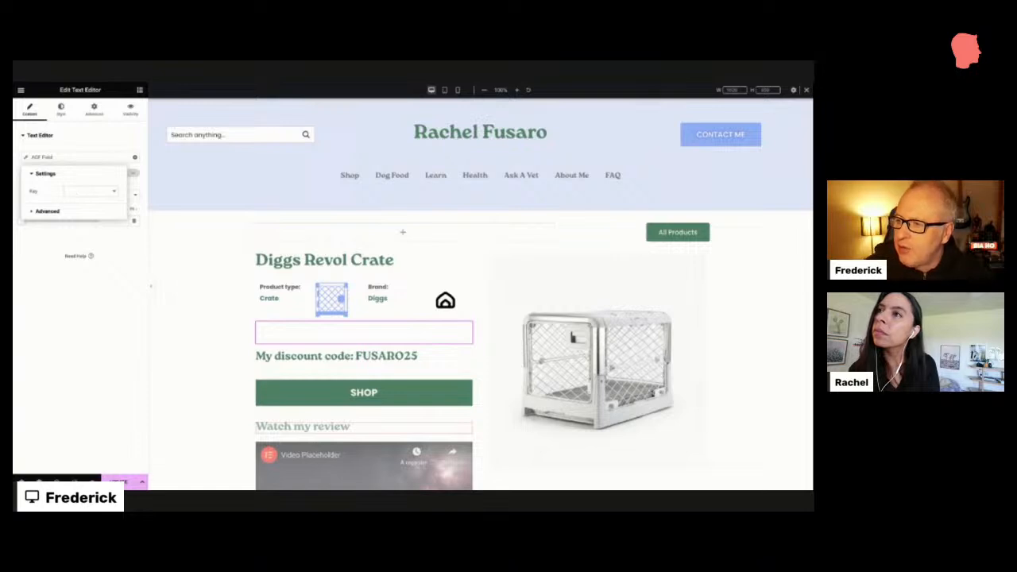
click(95, 227)
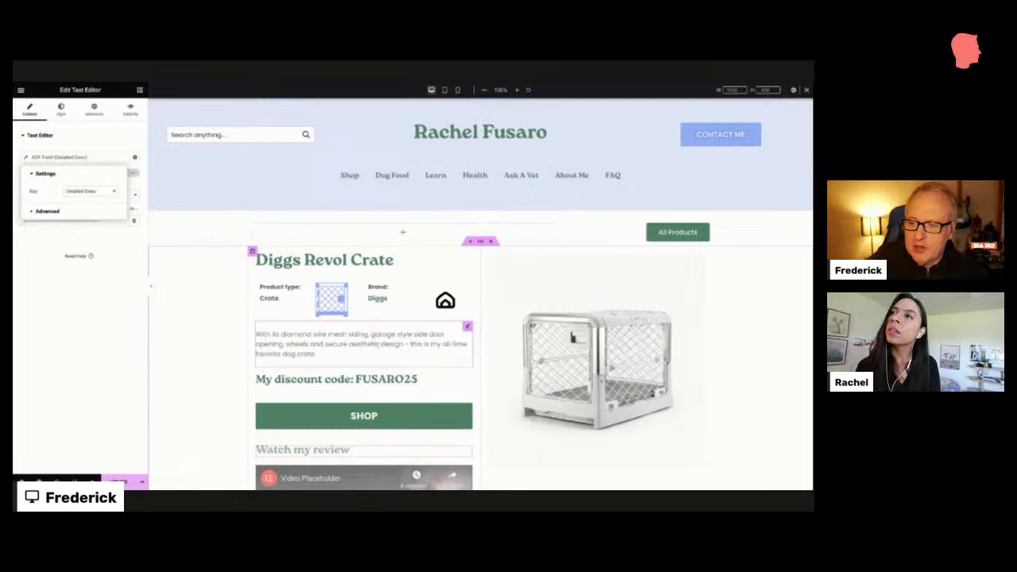
Inspect the dynamic title field of the discount code heading and the link field of the SHOP heading
scroll(379, 344, down, 1)
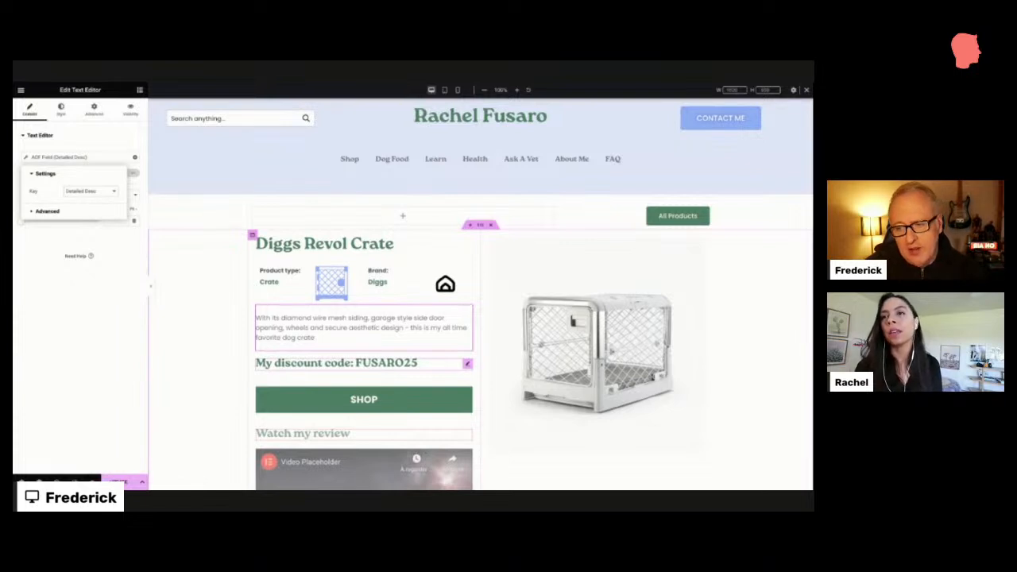
click(467, 363)
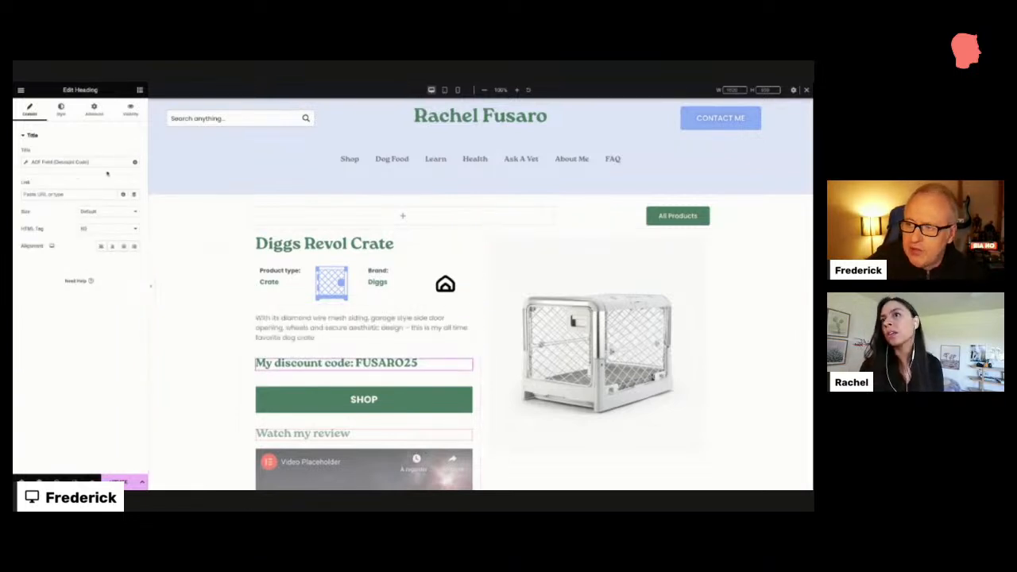
scroll(350, 340, down, 1)
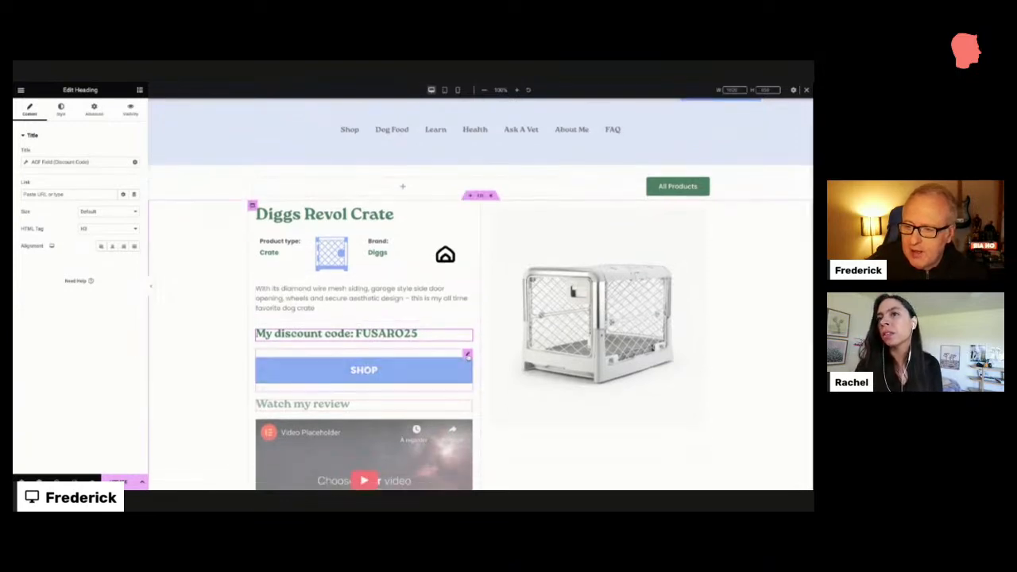
click(467, 356)
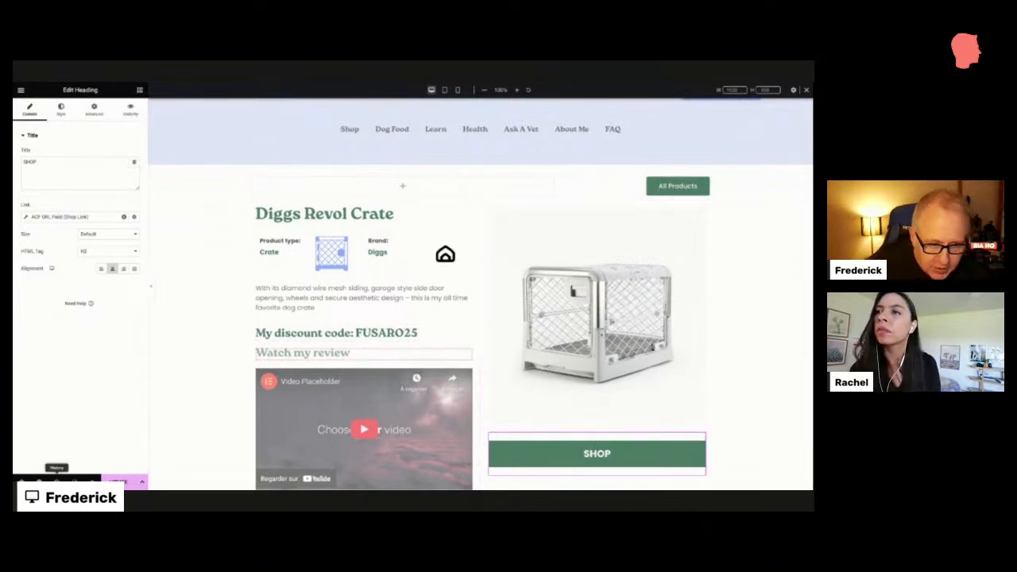
Undo the SHOP heading's move below the product image through the editing history
click(56, 480)
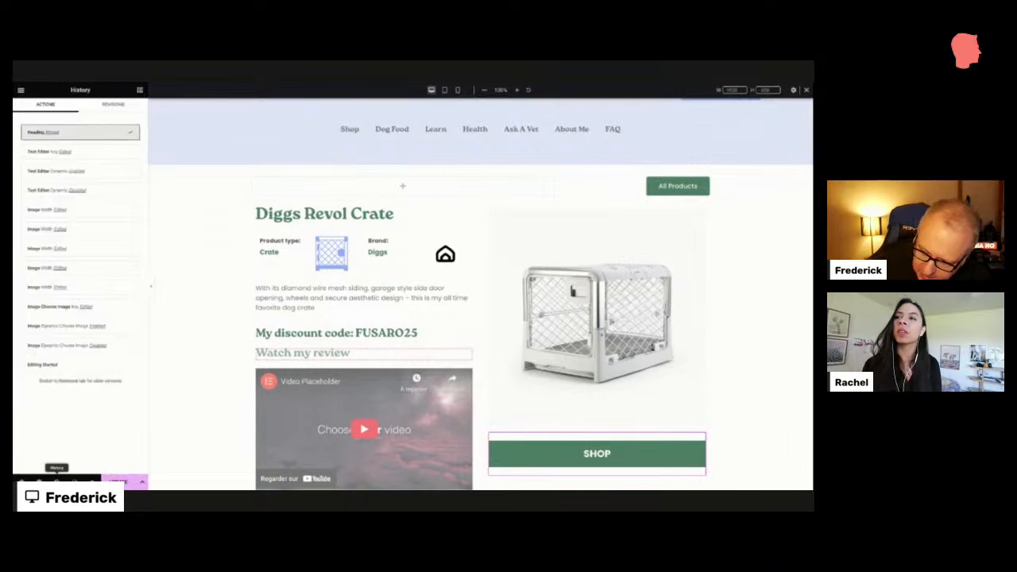
click(88, 152)
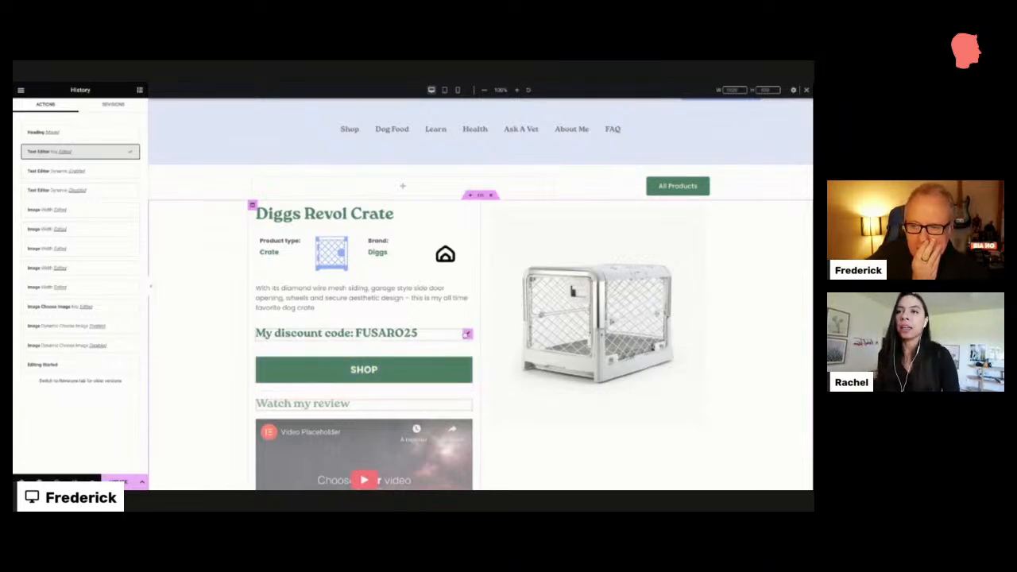
Rebind the discount code heading's title to a dynamic ACF Field with the Discount Code key
click(467, 335)
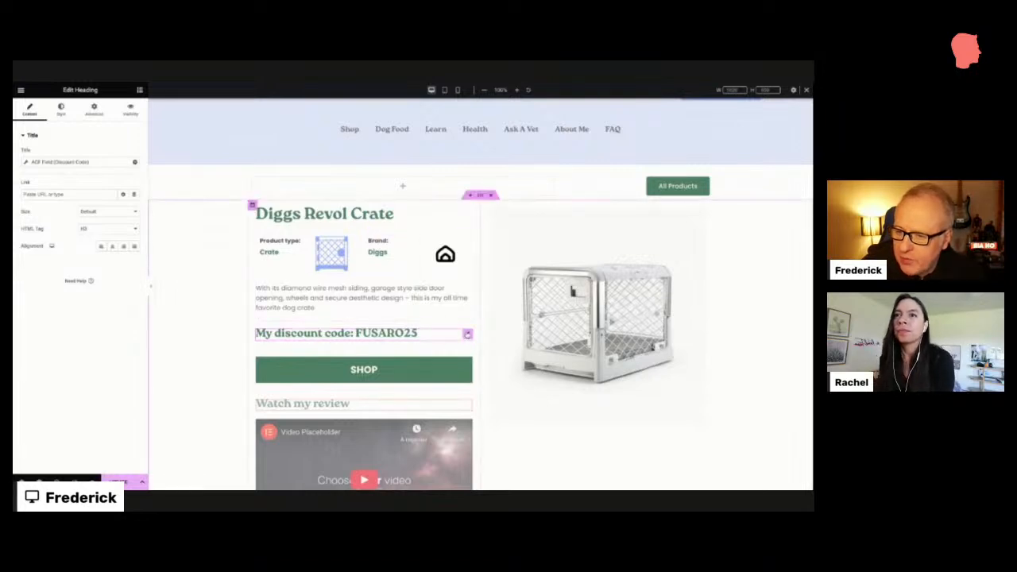
click(134, 162)
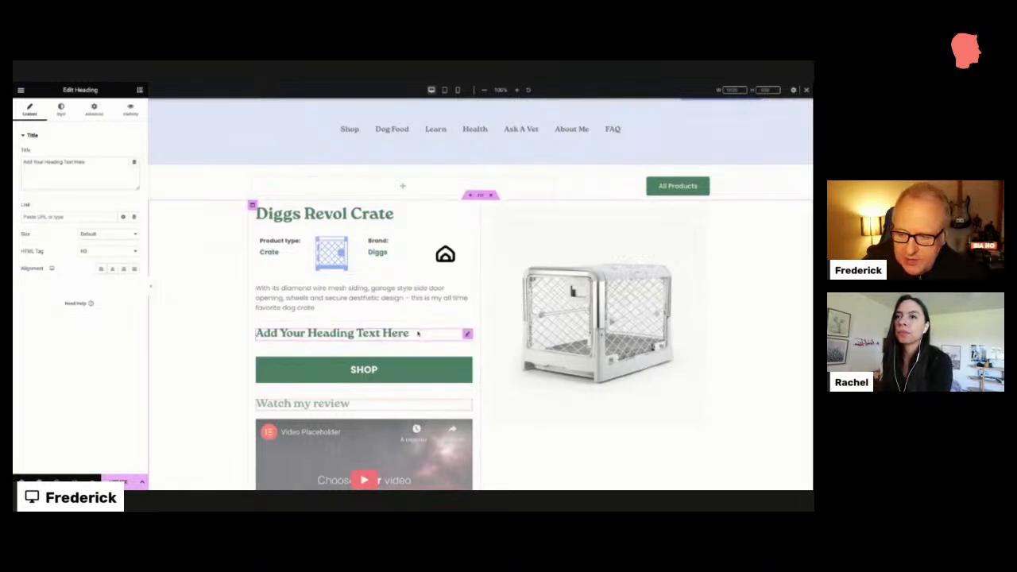
click(134, 162)
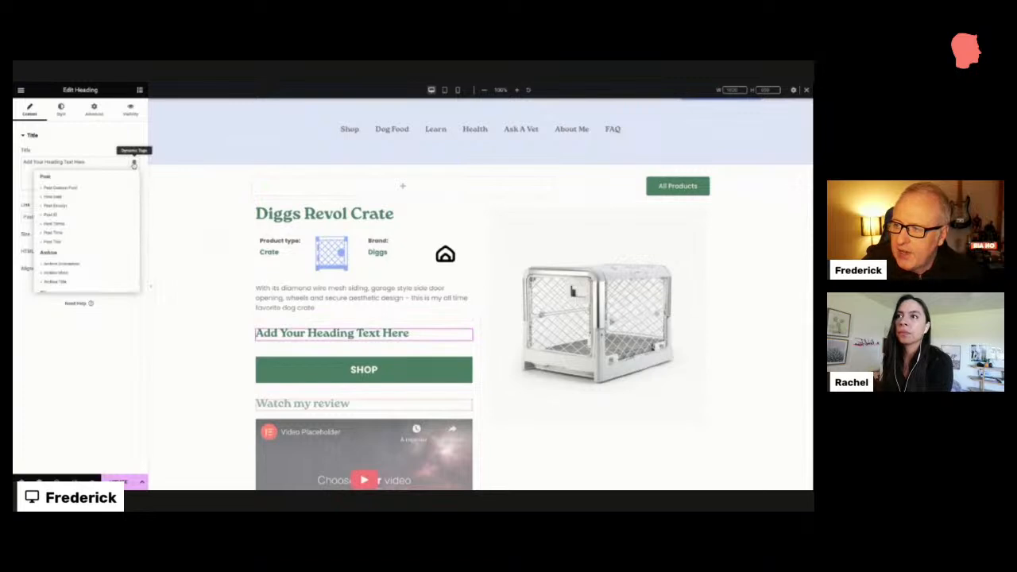
scroll(75, 258, down, 10)
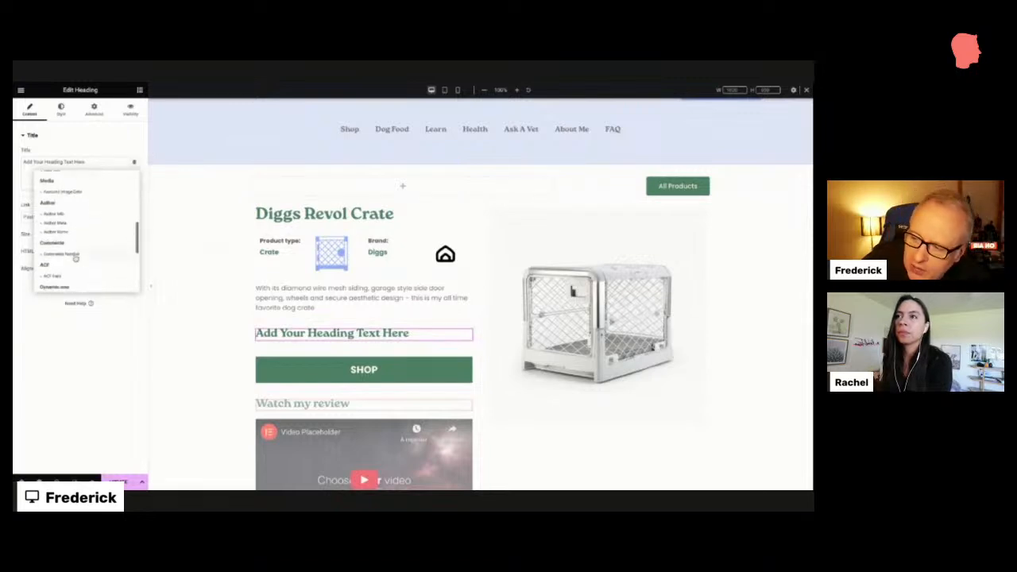
click(56, 197)
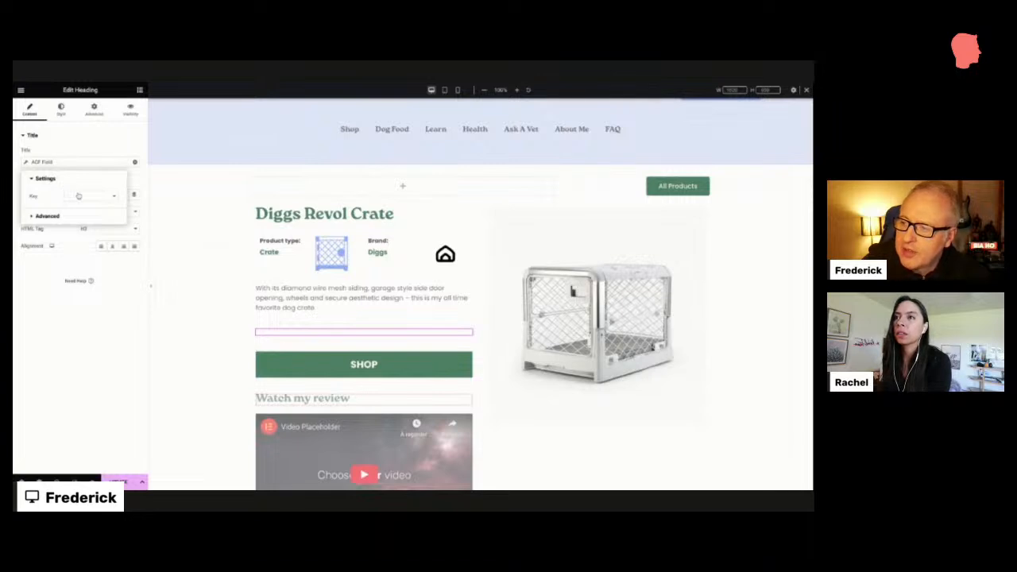
click(100, 238)
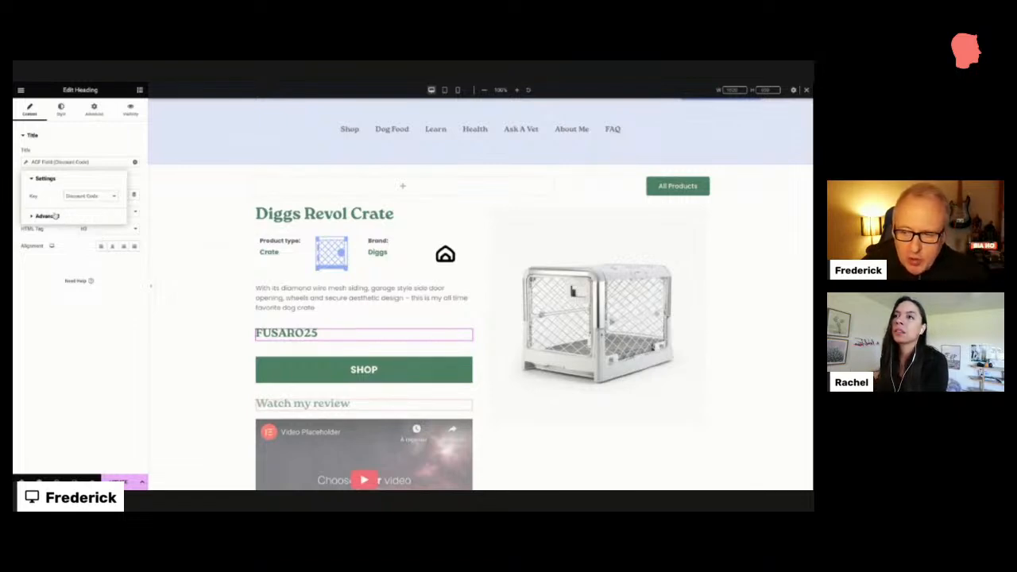
Add the text "Discount code: " before the heading's dynamic field and update the template
click(32, 216)
click(64, 214)
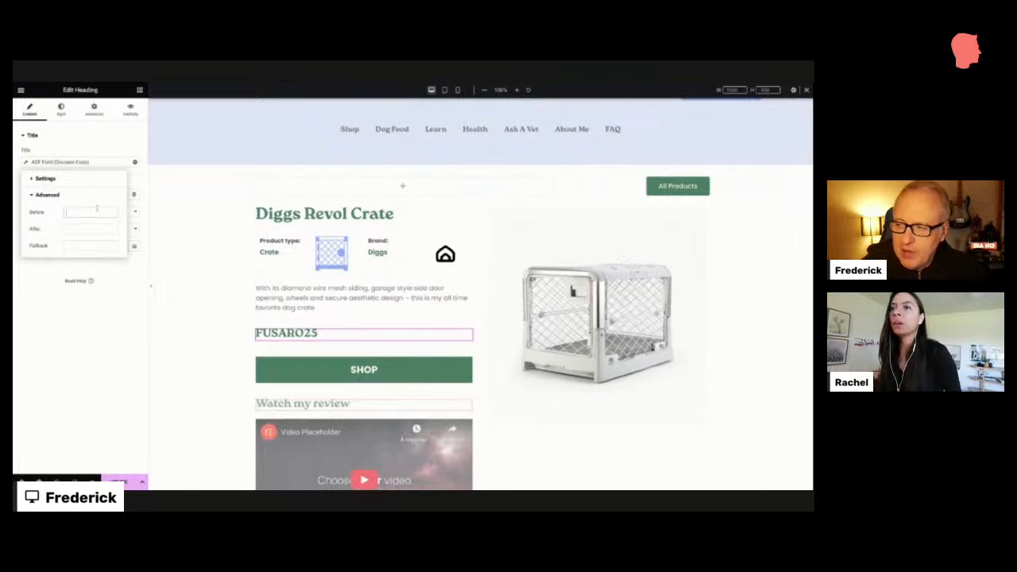
text(Dis)
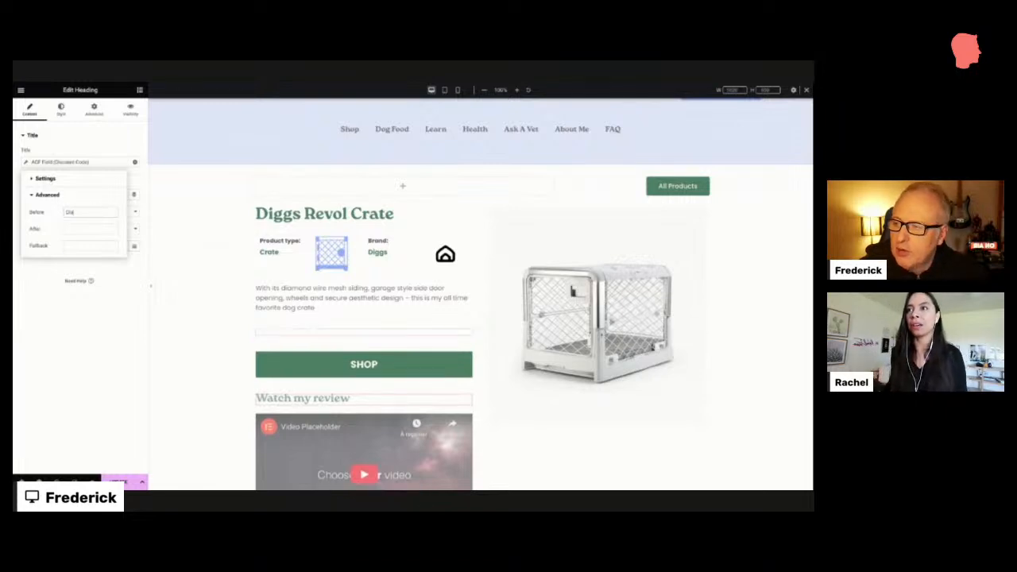
text(count code:)
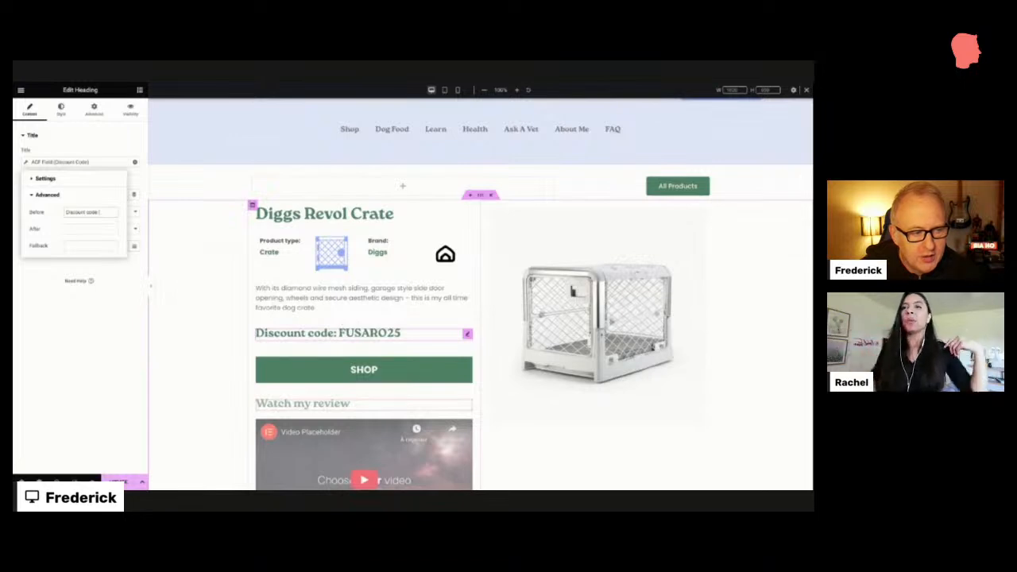
click(119, 482)
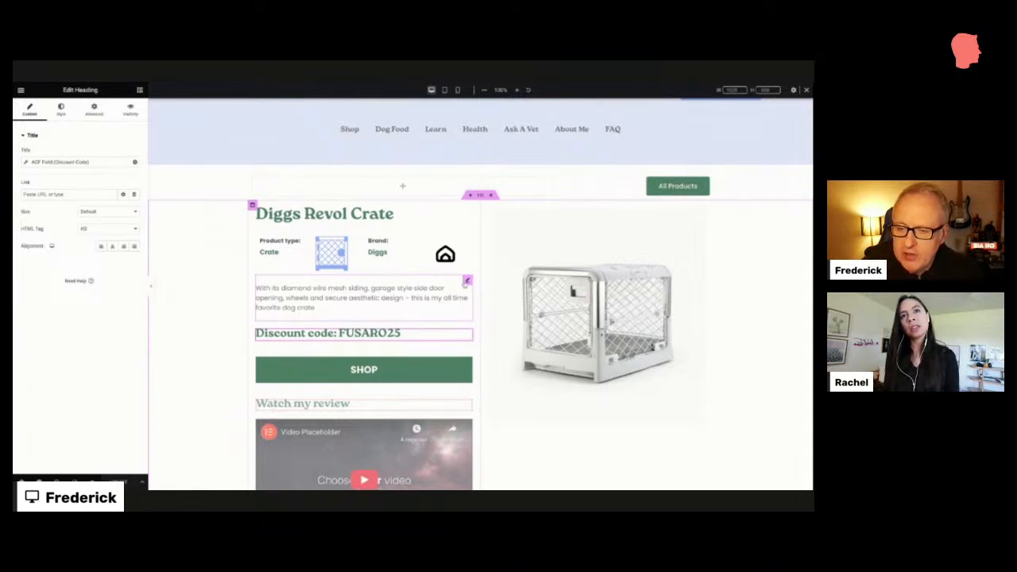
Move the product description below the product image and add a top margin to the discount code heading
drag(467, 280, 578, 217)
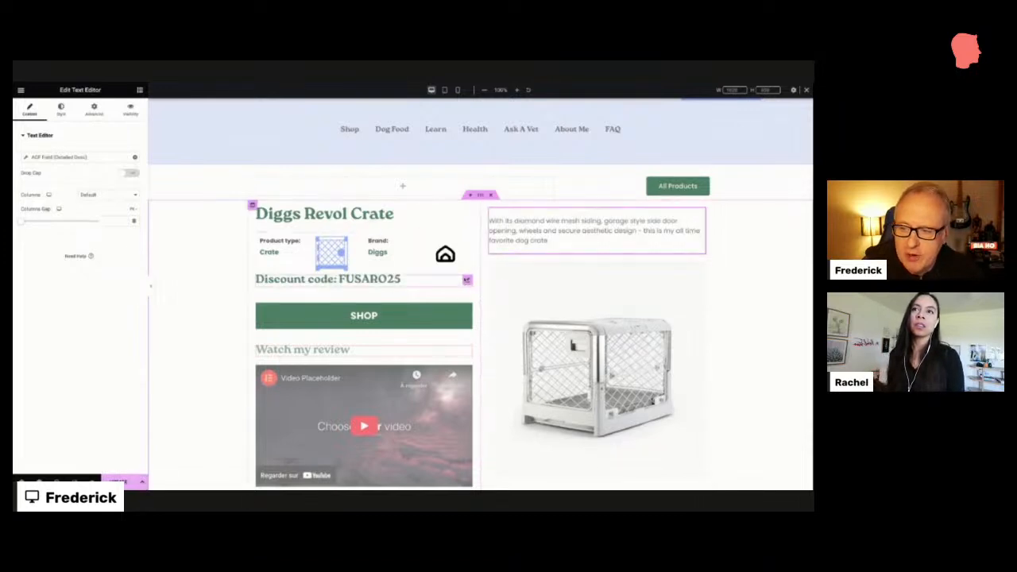
click(467, 280)
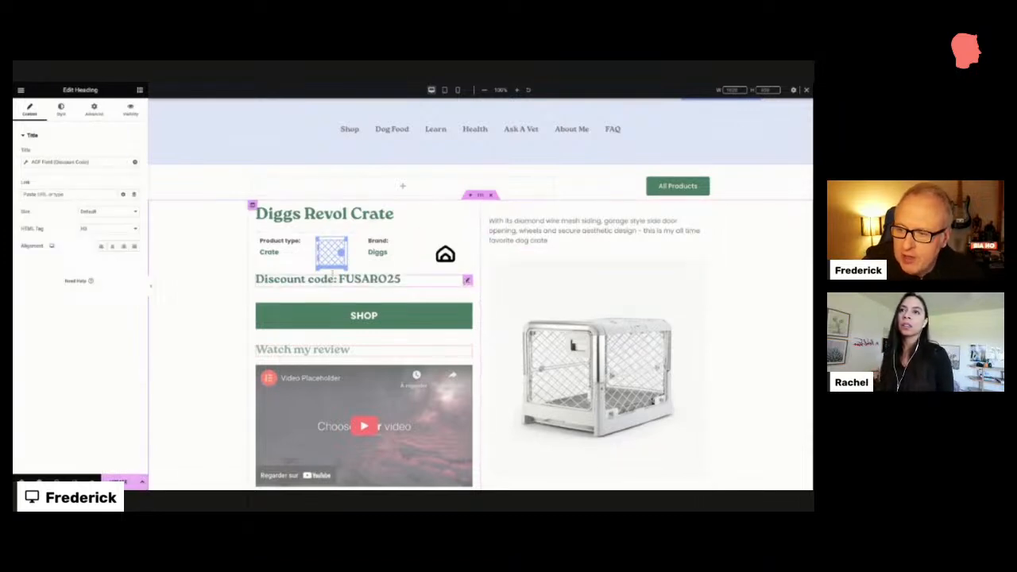
click(94, 110)
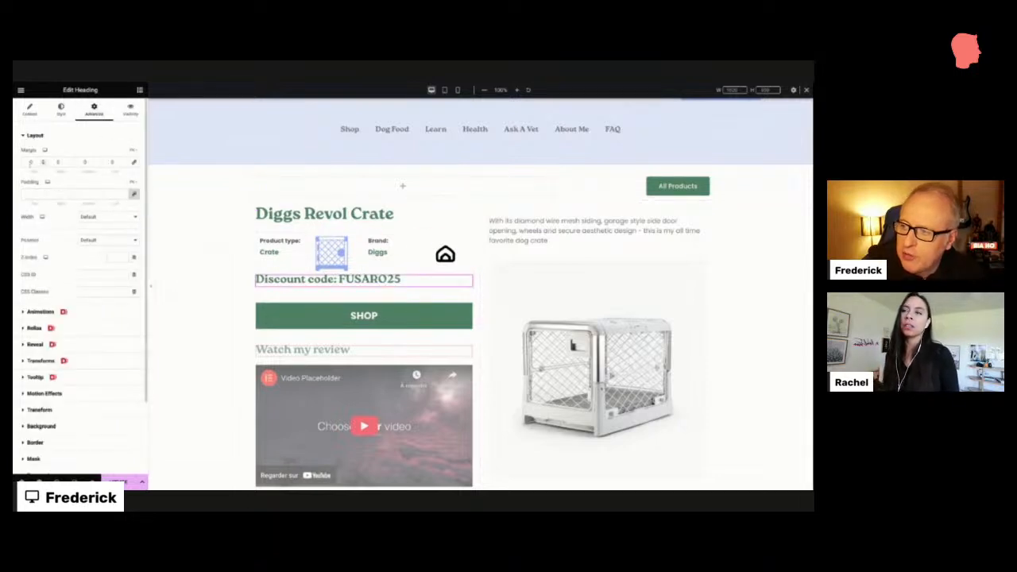
click(28, 162)
text(5)
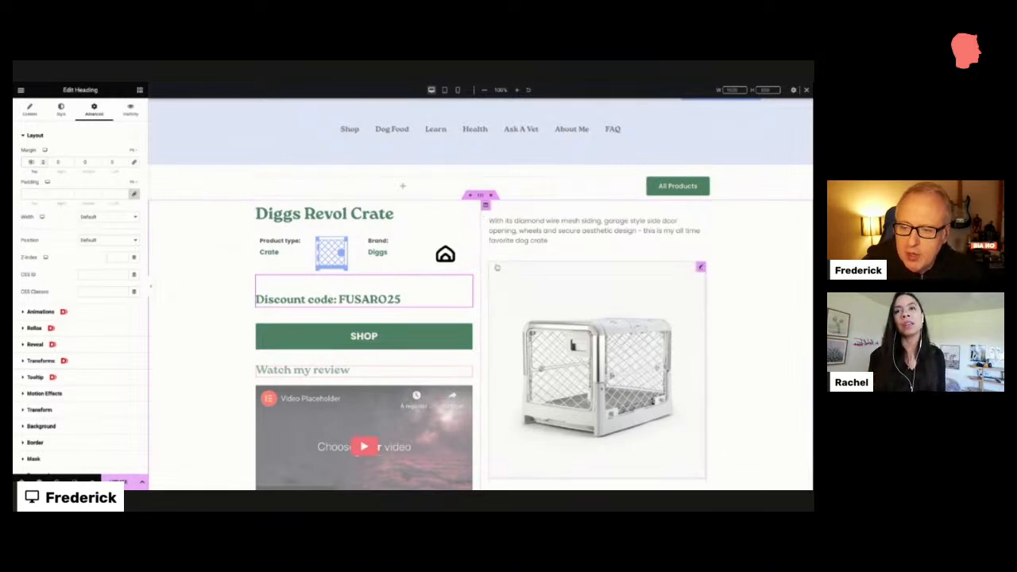
drag(702, 220, 629, 423)
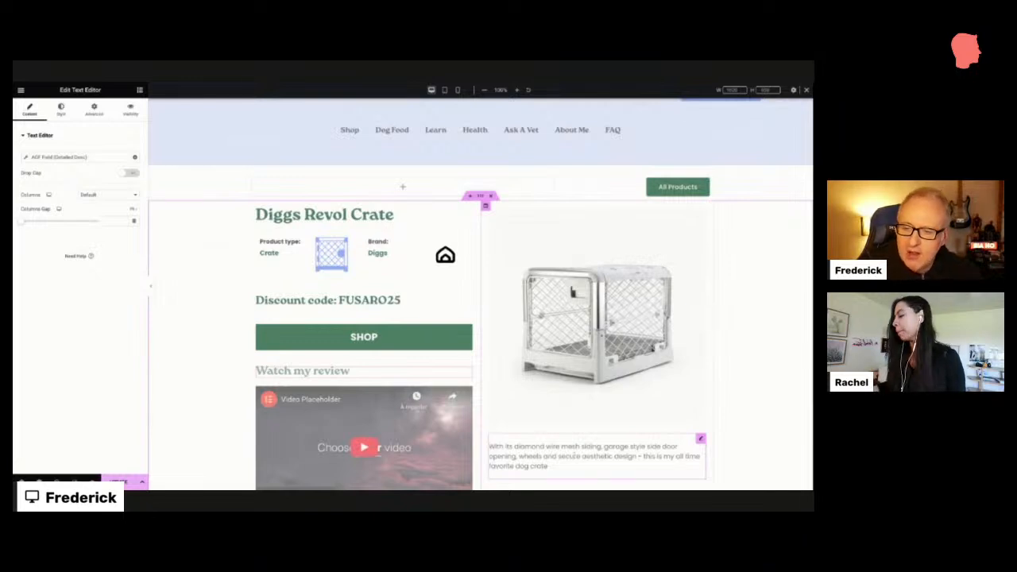
Check the title of the "Watch my review" heading and the link field of the video, and update the template
scroll(556, 318, down, 1)
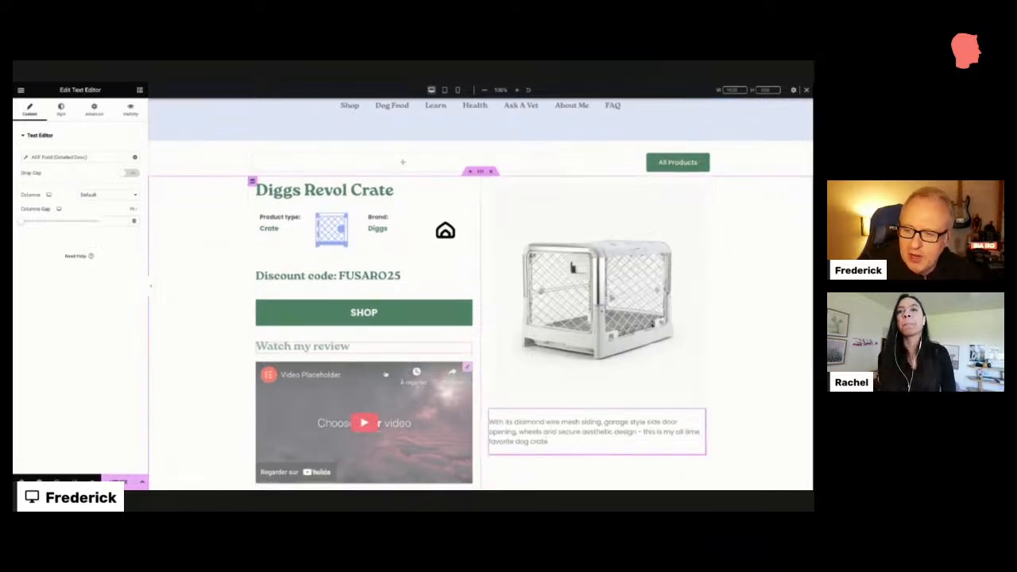
click(413, 347)
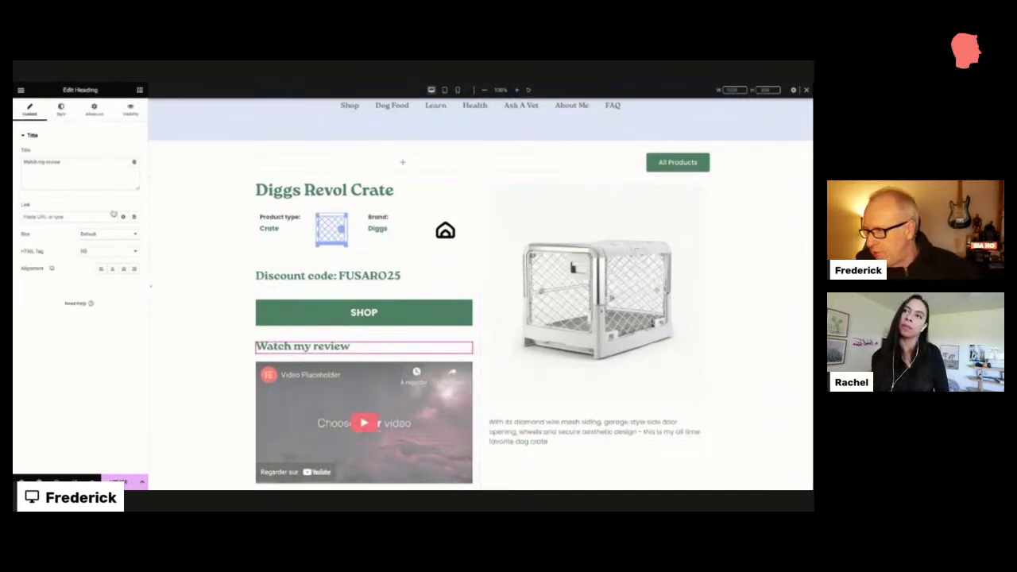
triple_click(67, 165)
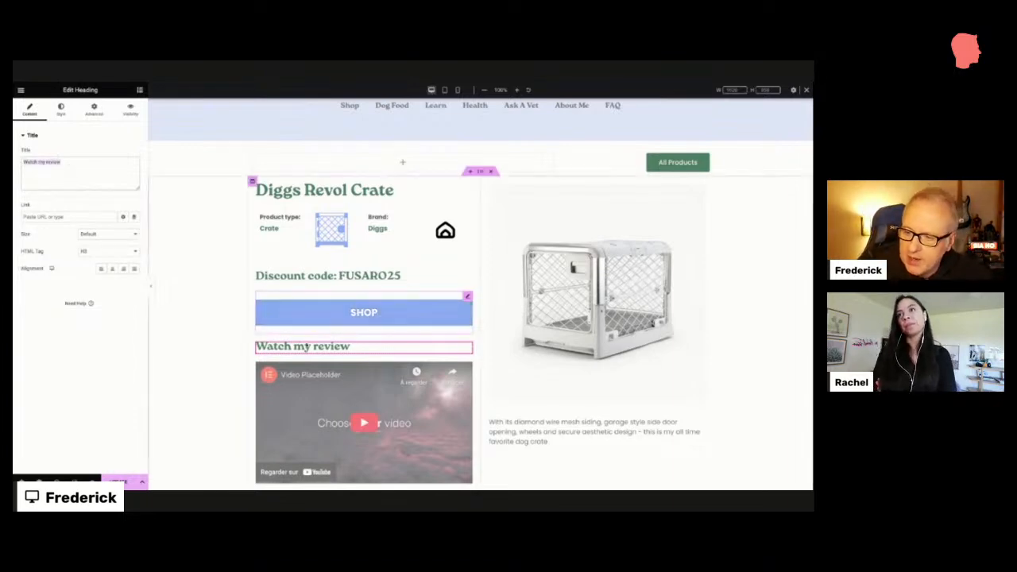
click(467, 367)
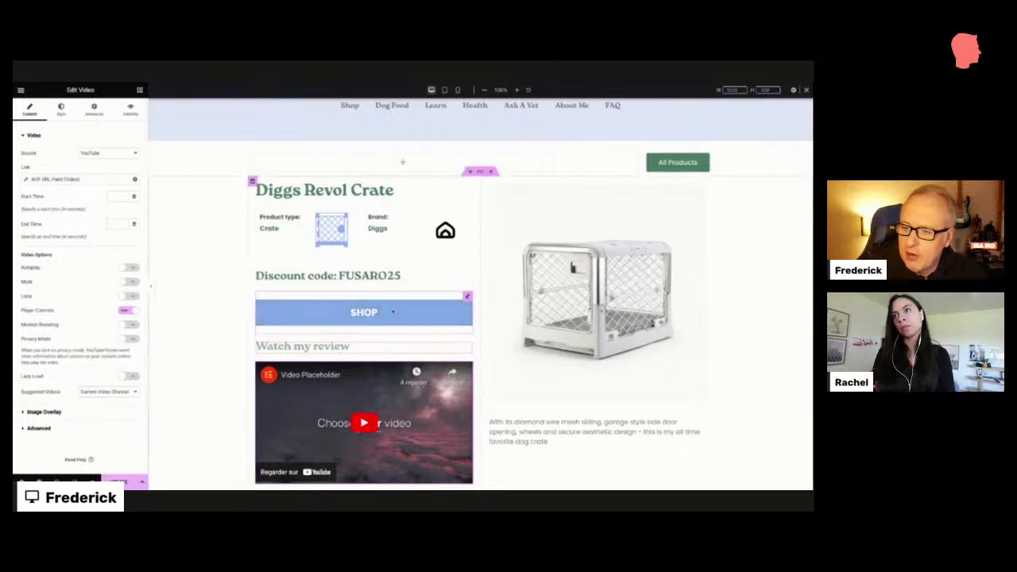
scroll(398, 238, down, 2)
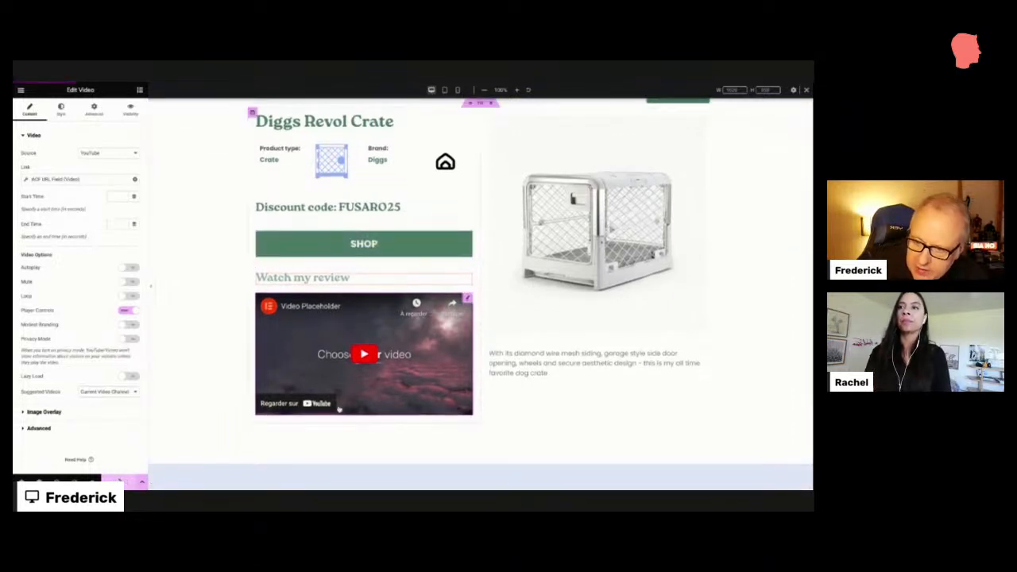
scroll(732, 228, up, 2)
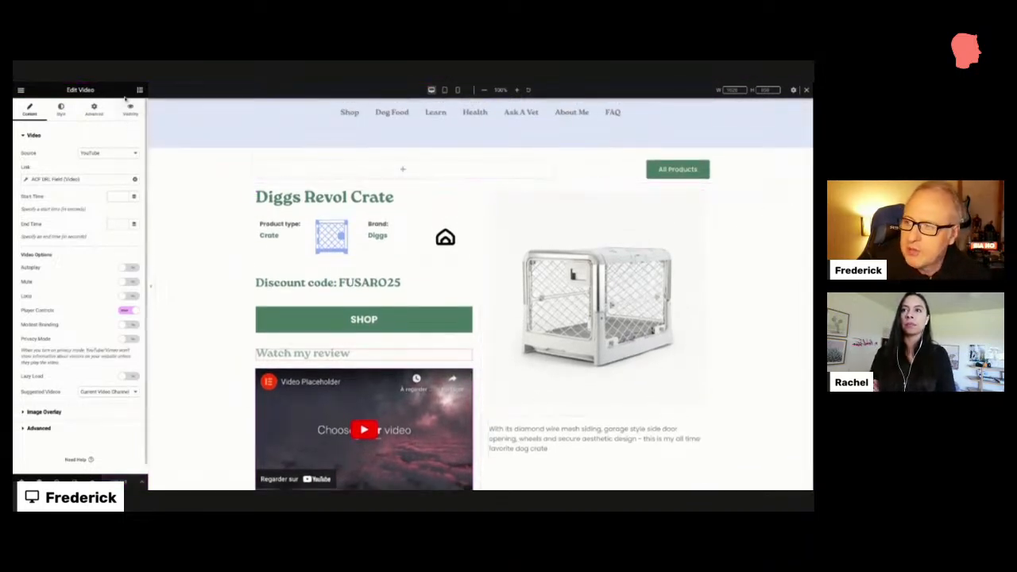
View the published Diggs Revol Crate page and examine its discount code, review video and description placement
click(21, 90)
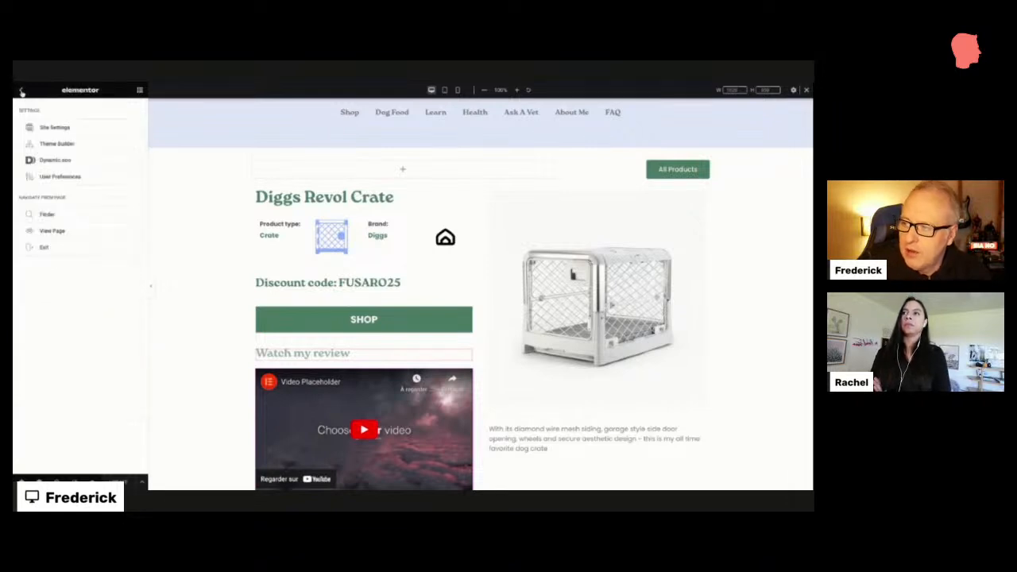
click(52, 231)
scroll(513, 328, down, 3)
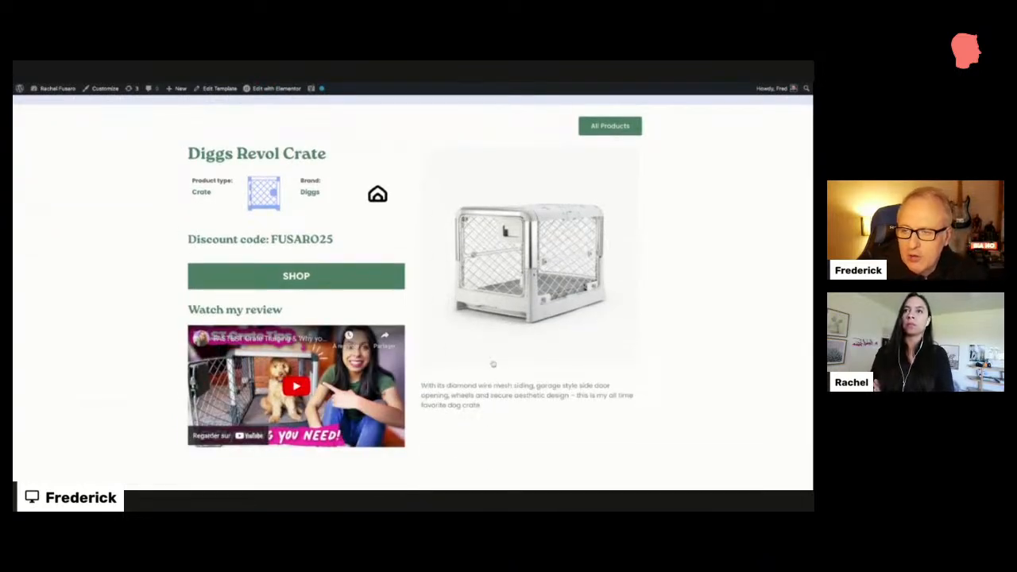
scroll(493, 363, up, 1)
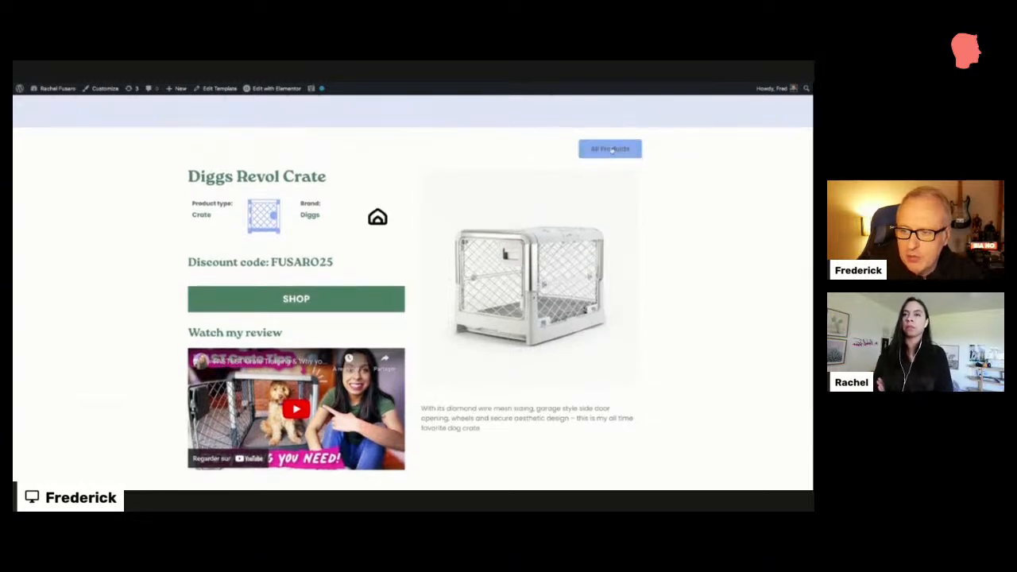
Open the Soft Crate product page from the All Products shop page and examine its description text
click(611, 149)
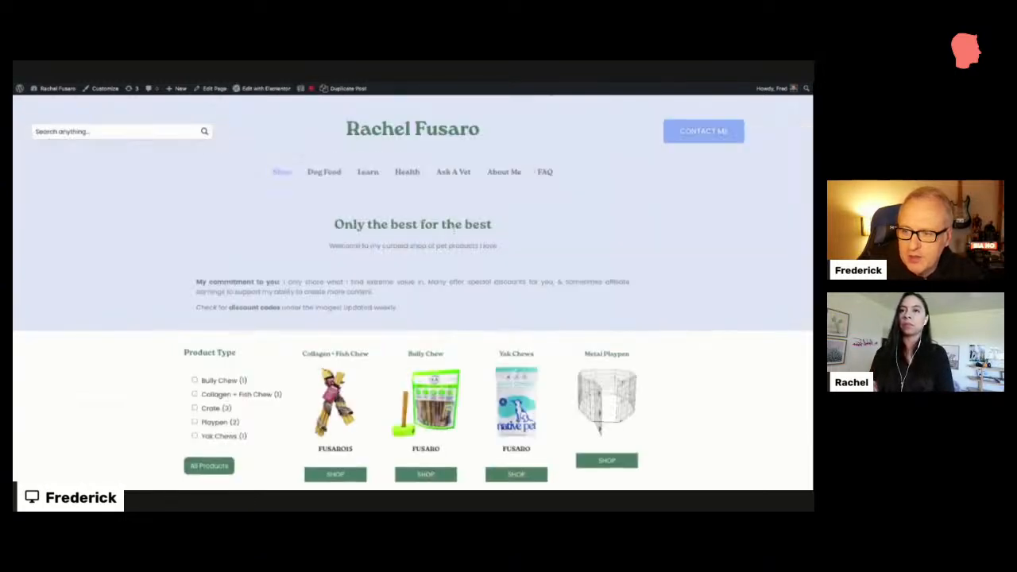
scroll(413, 292, down, 5)
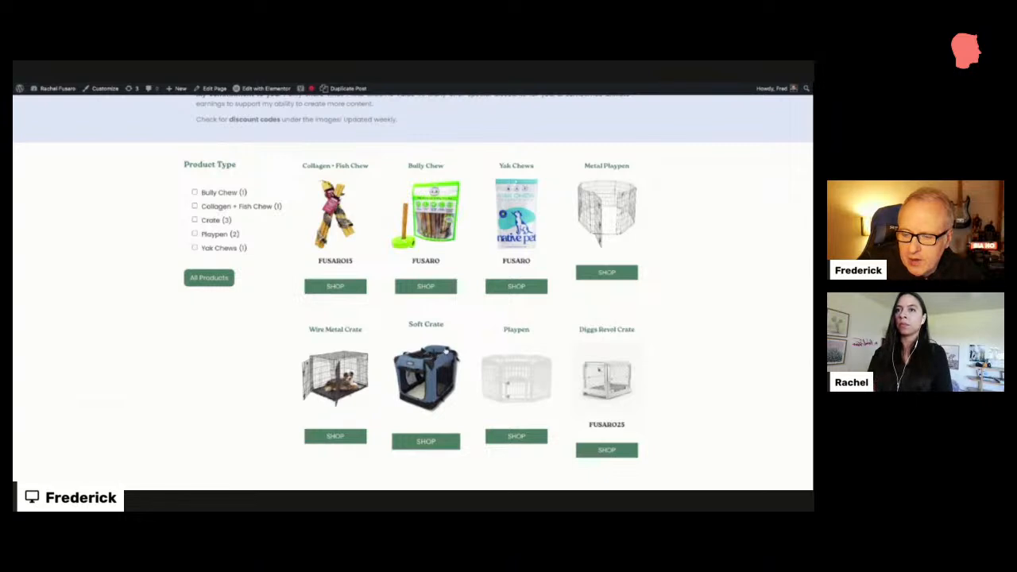
click(425, 335)
scroll(424, 336, down, 2)
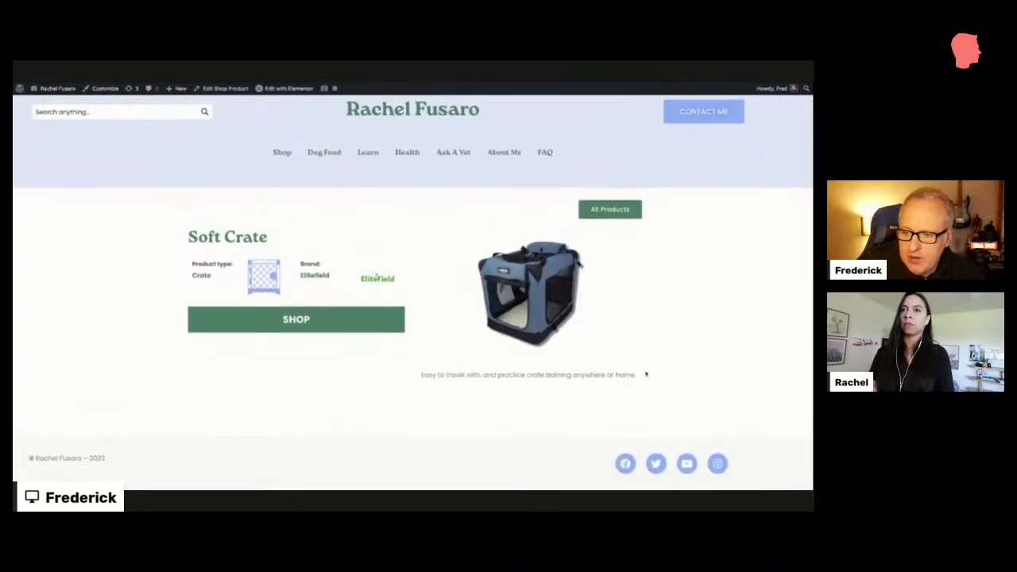
drag(645, 375, 420, 374)
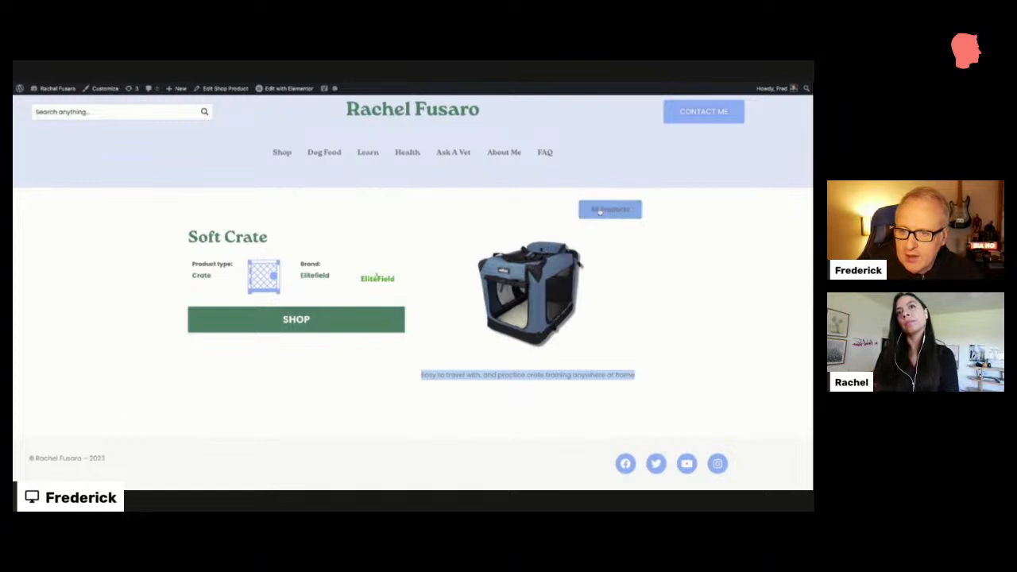
Return to the All Products shop page and examine the product grid and the Product Type filters
click(600, 210)
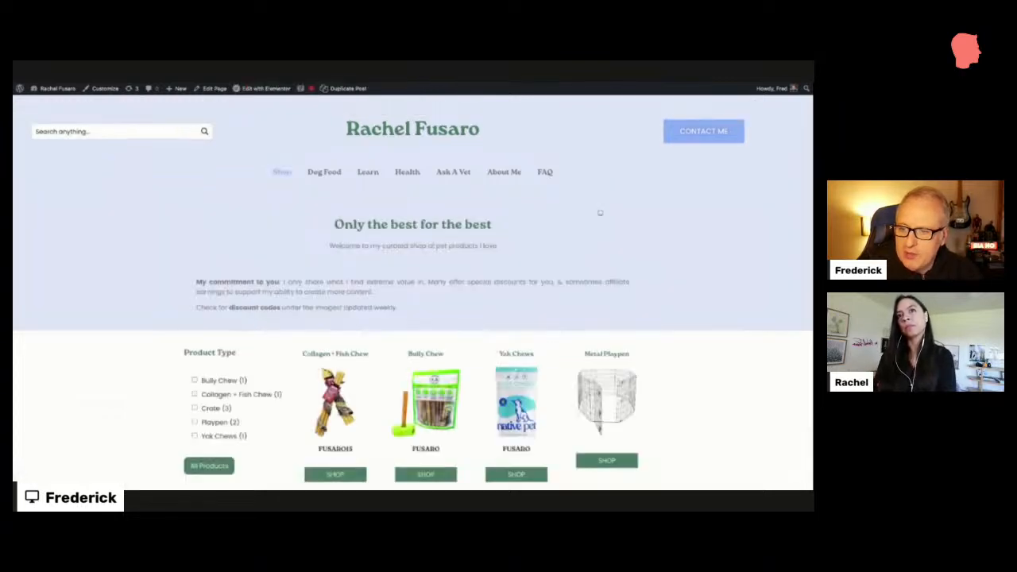
scroll(599, 213, down, 1)
scroll(278, 249, down, 2)
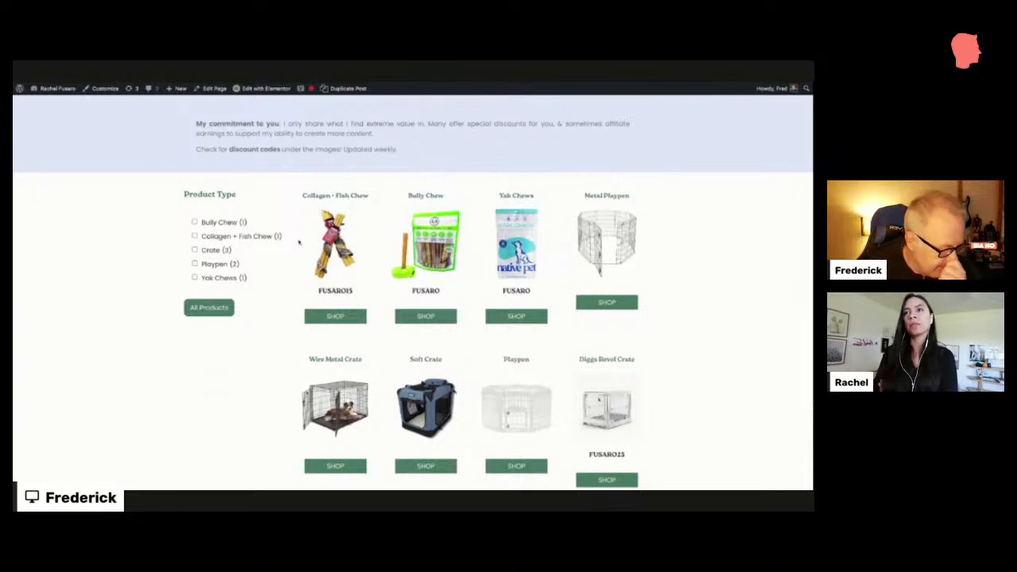
scroll(393, 254, down, 3)
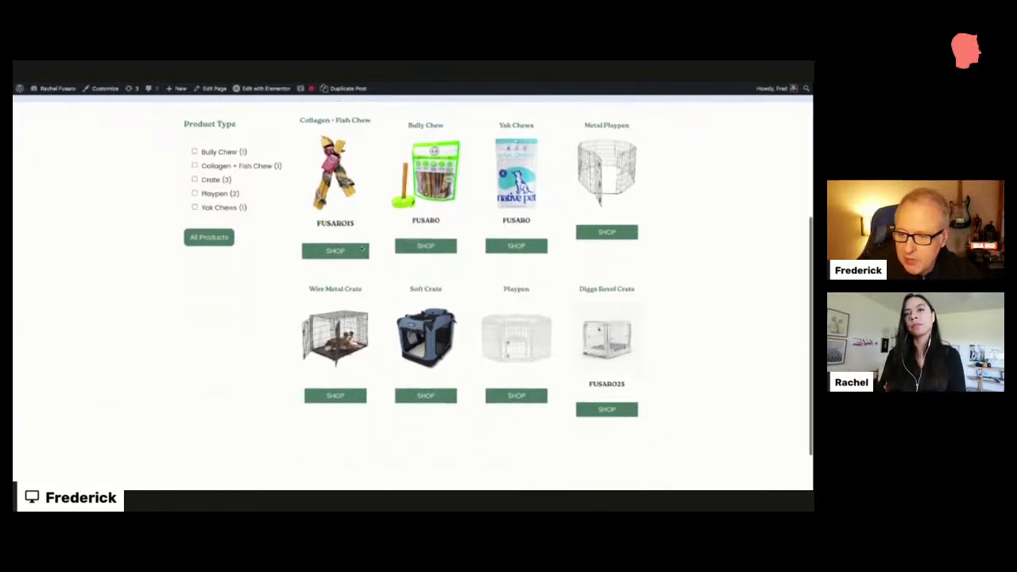
scroll(393, 255, up, 3)
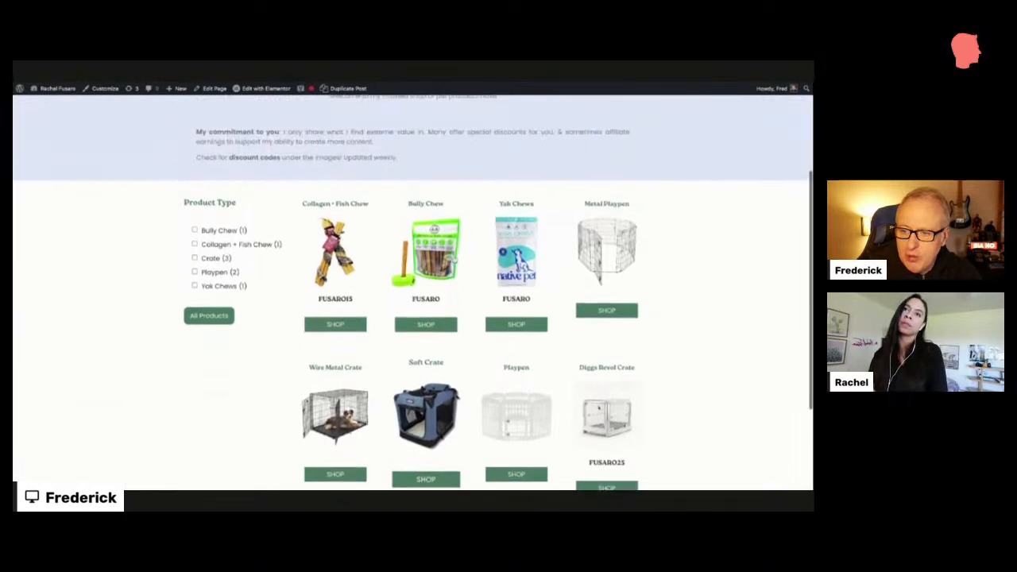
scroll(429, 255, down, 3)
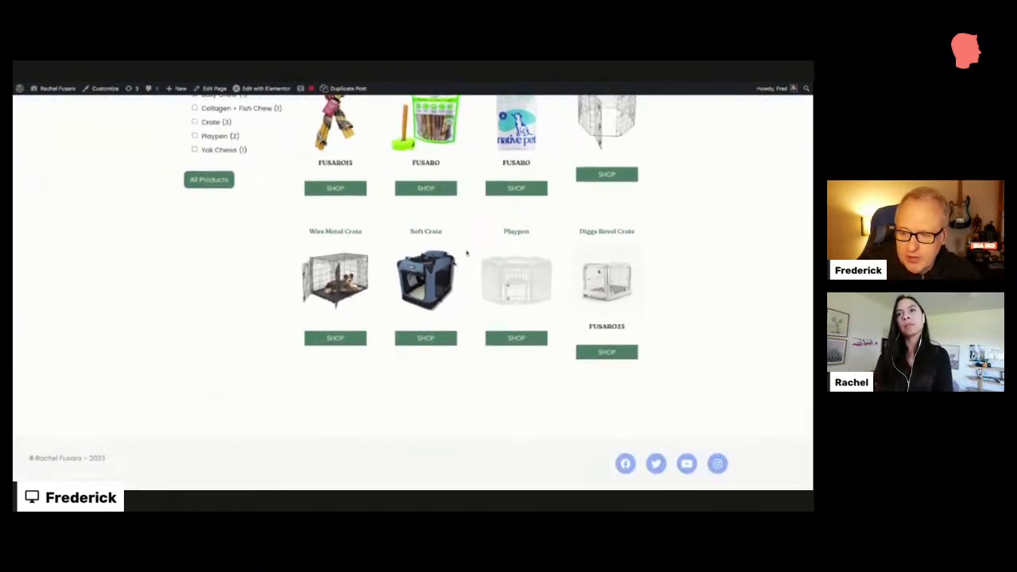
scroll(467, 253, up, 3)
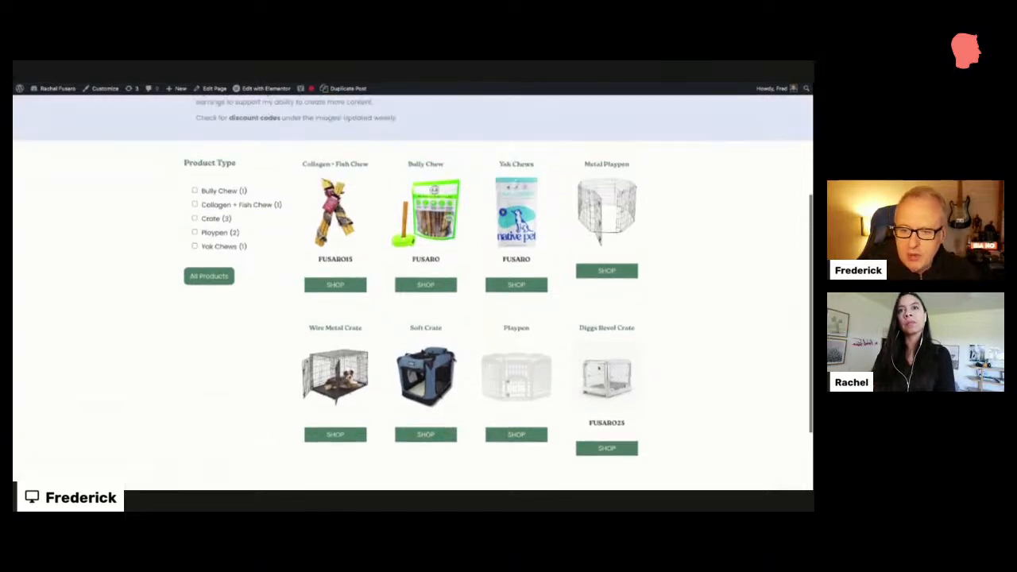
scroll(599, 262, down, 3)
scroll(598, 271, down, 3)
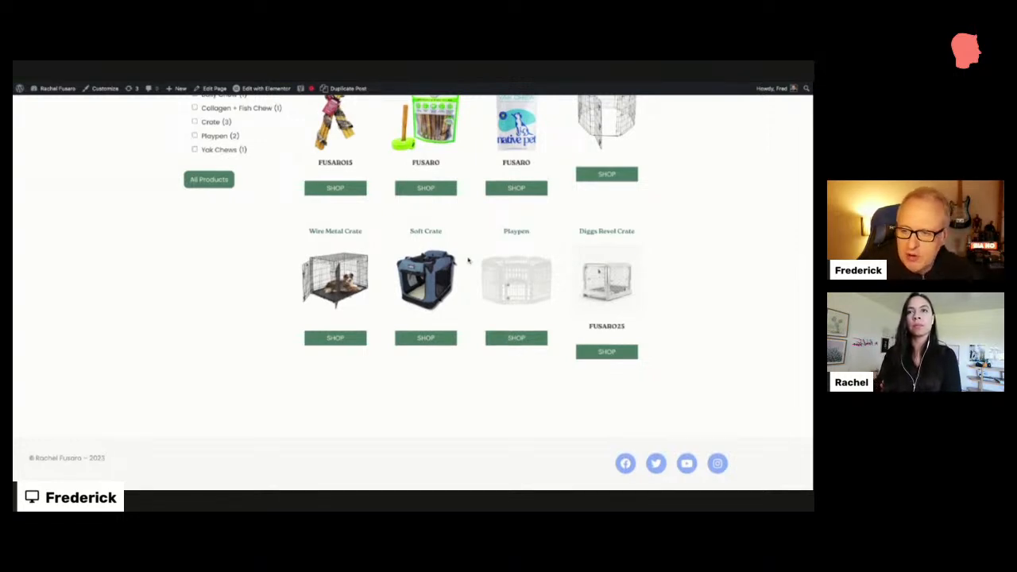
Open the shop page for editing in Elementor
scroll(467, 260, up, 2)
scroll(467, 260, up, 1)
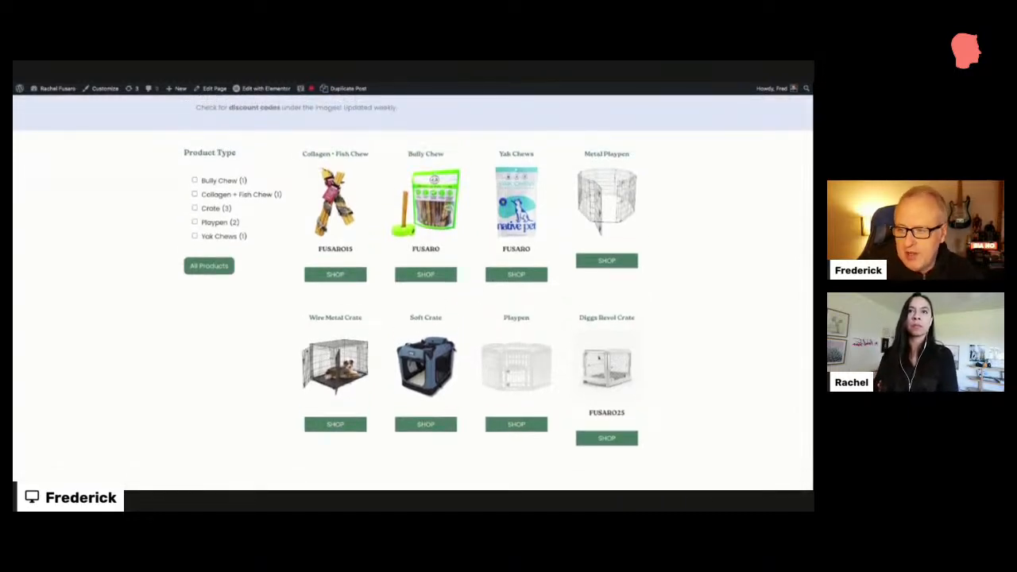
scroll(244, 115, up, 4)
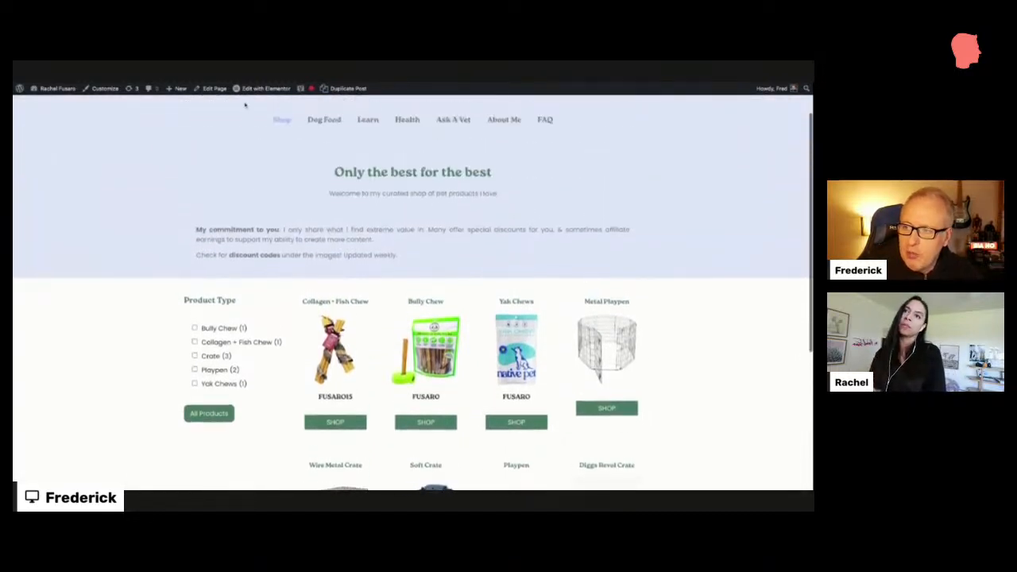
mouse_move(250, 88)
scroll(230, 131, up, 1)
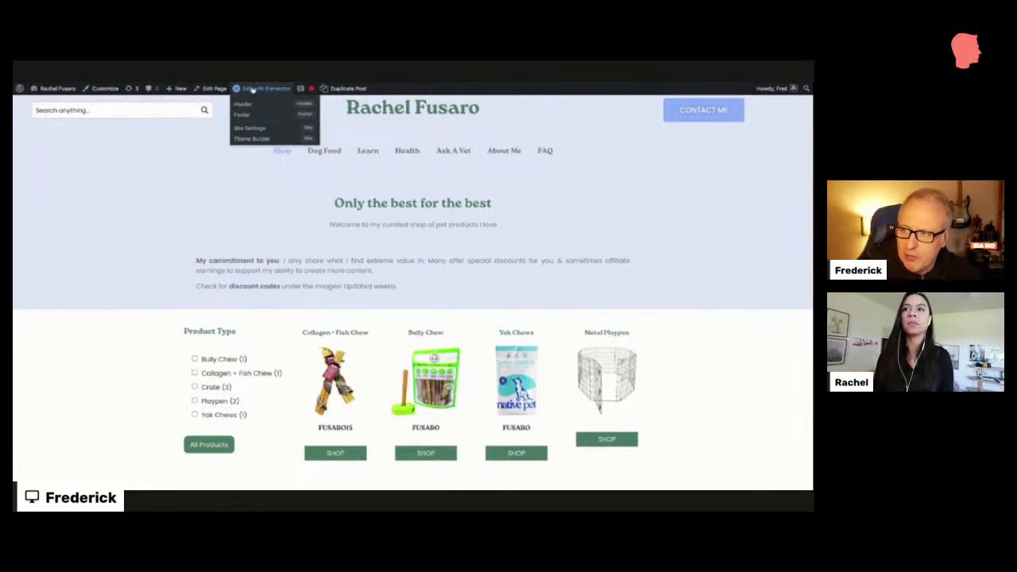
click(255, 89)
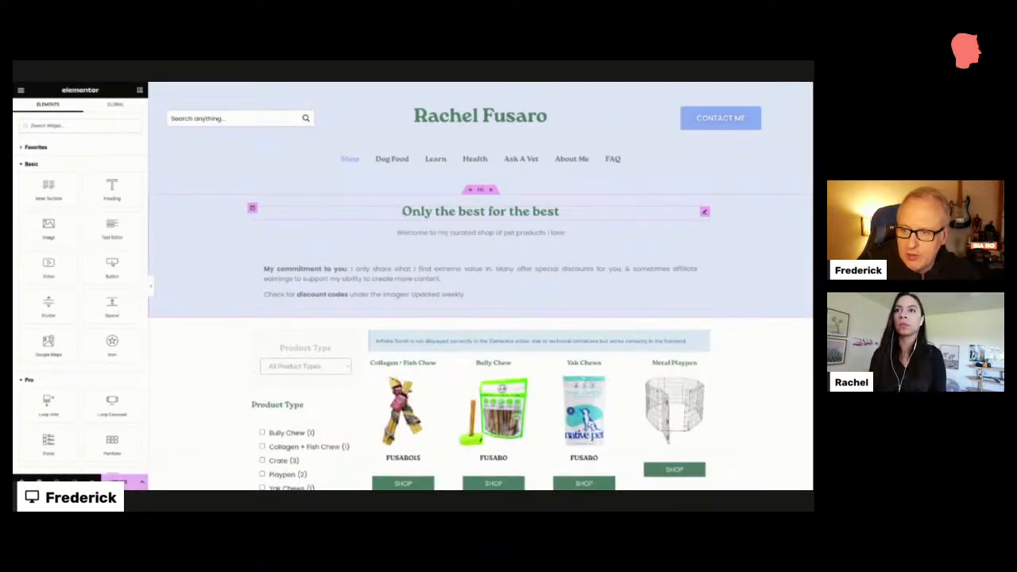
Examine the shop page's heading, product grids and Product Type filter widgets in the editor, including the faded versions
click(559, 212)
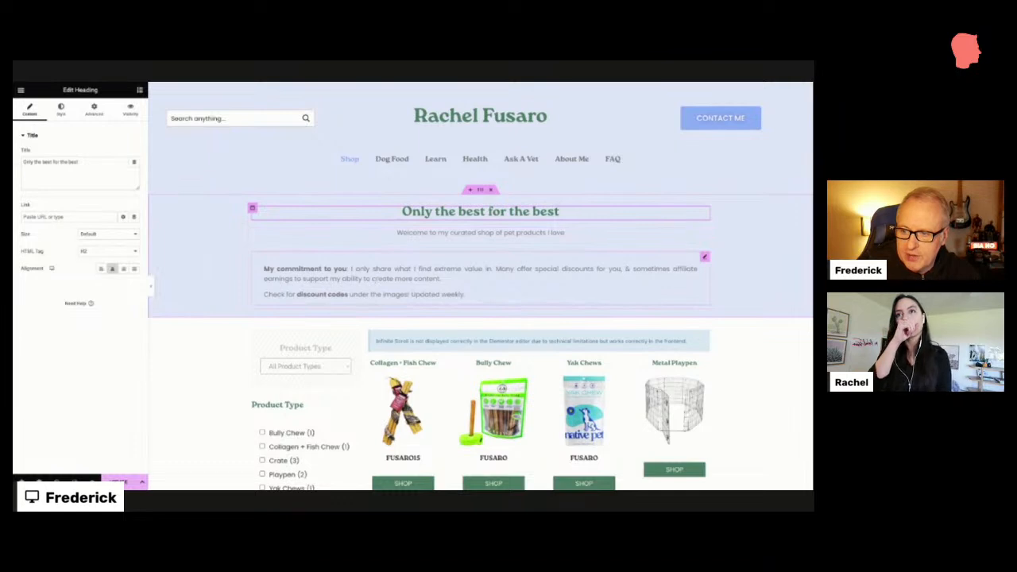
scroll(481, 297, down, 1)
scroll(481, 297, down, 1)
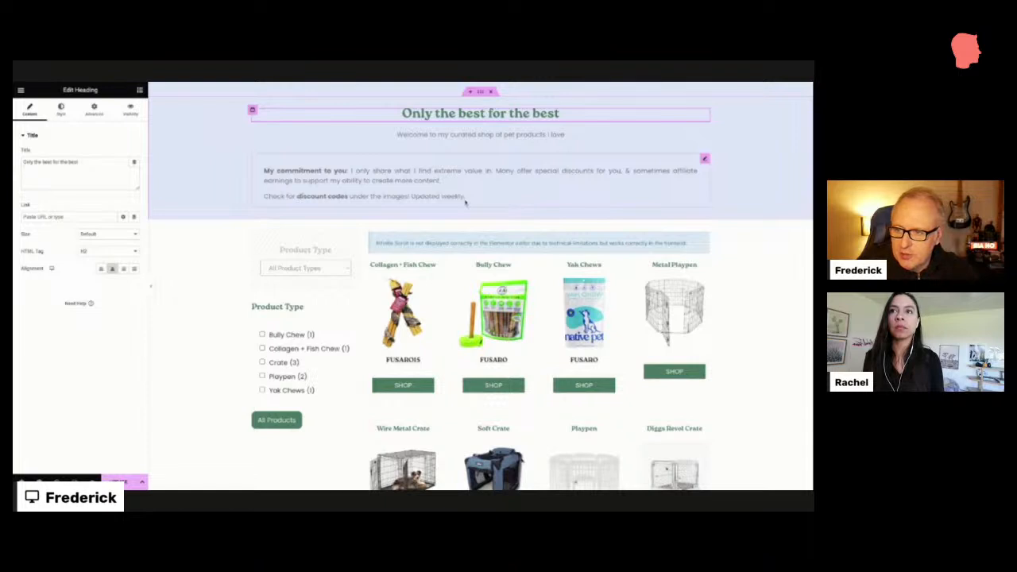
scroll(466, 203, down, 3)
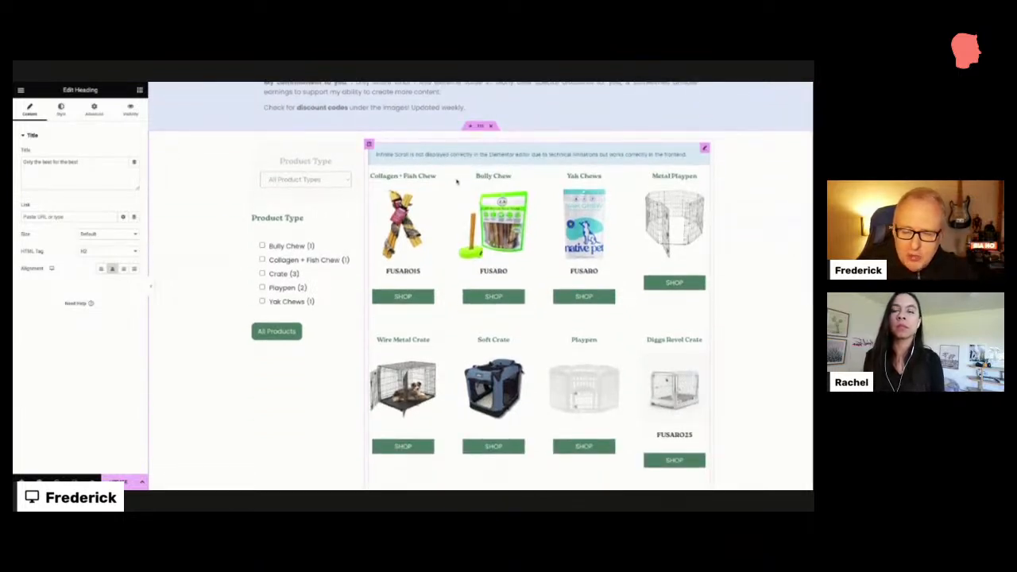
scroll(468, 186, down, 10)
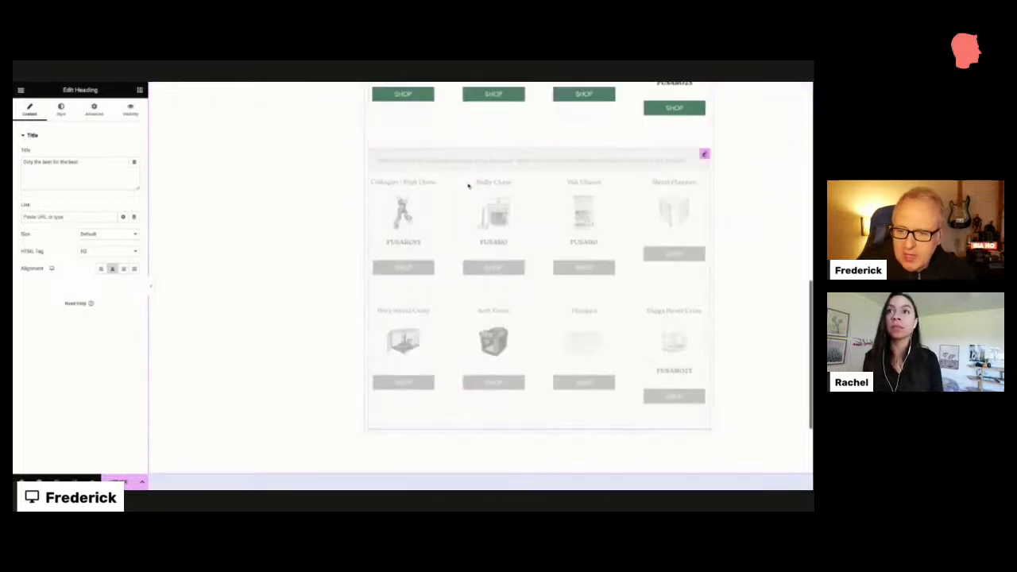
scroll(556, 207, up, 6)
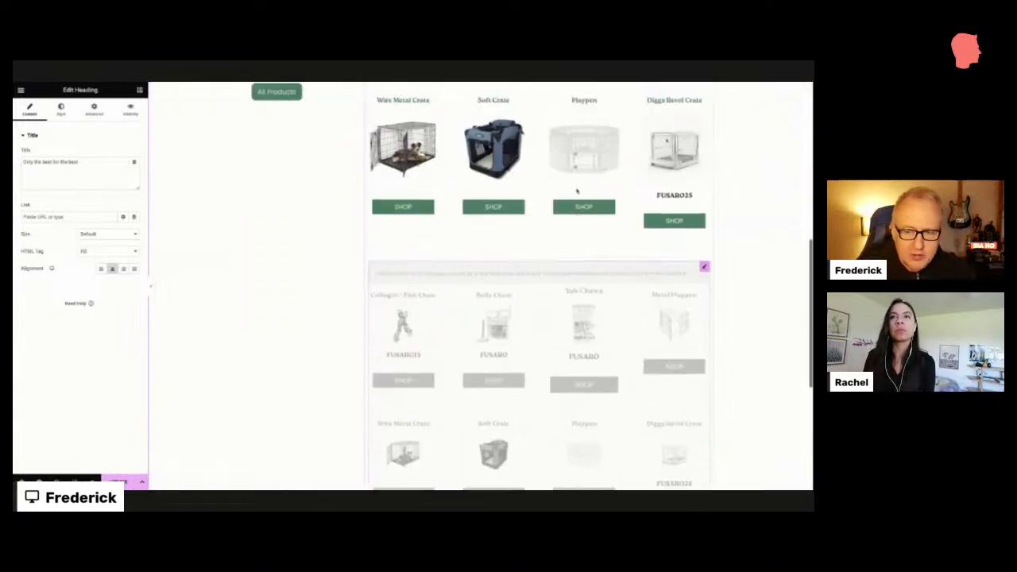
scroll(577, 191, up, 3)
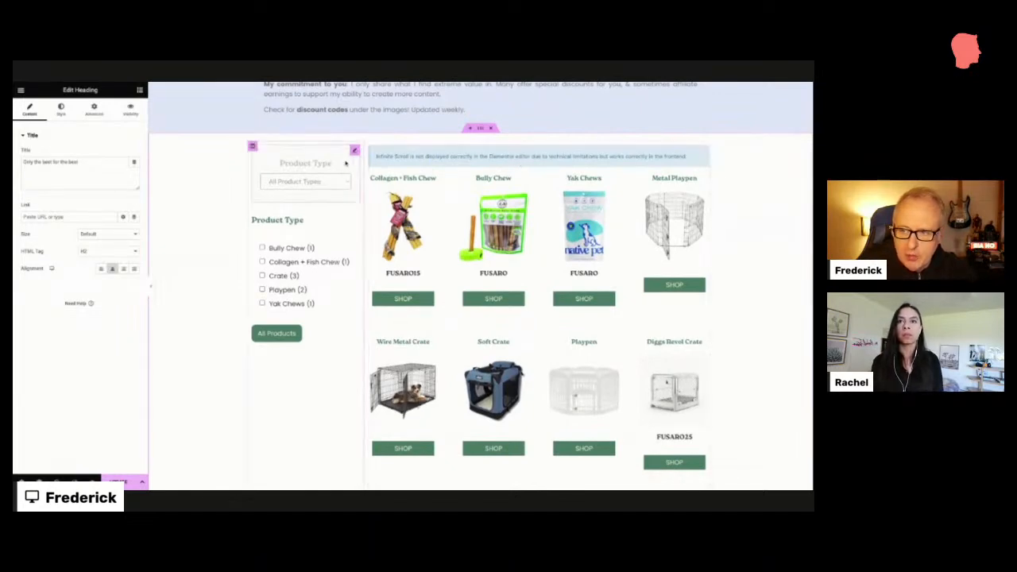
scroll(287, 159, down, 5)
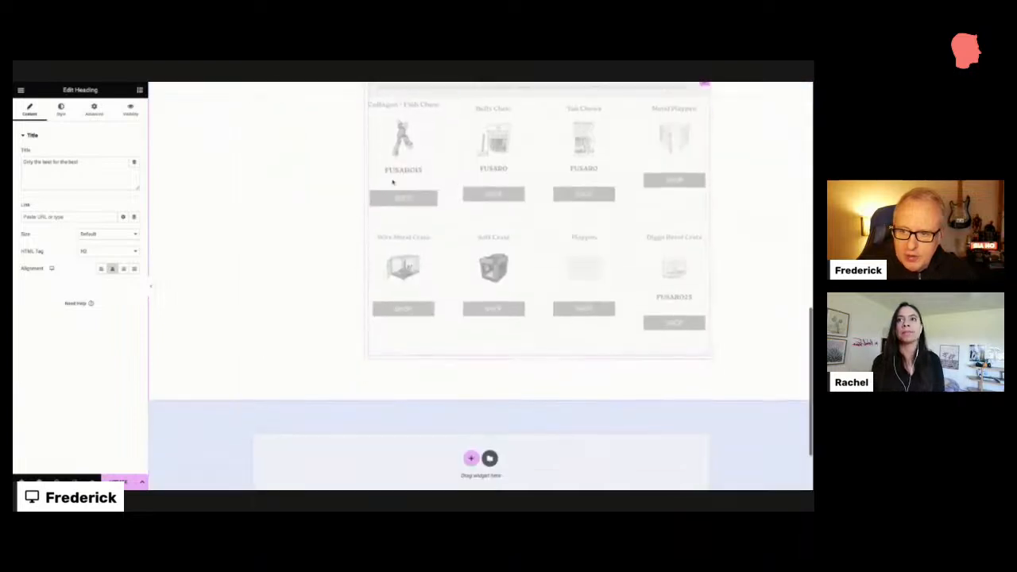
scroll(433, 192, up, 4)
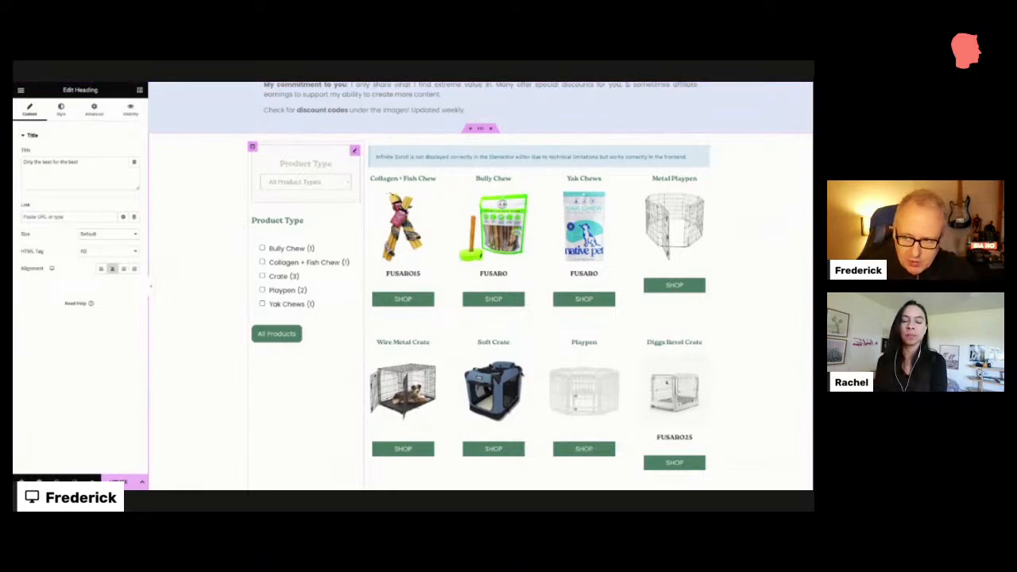
scroll(348, 169, down, 3)
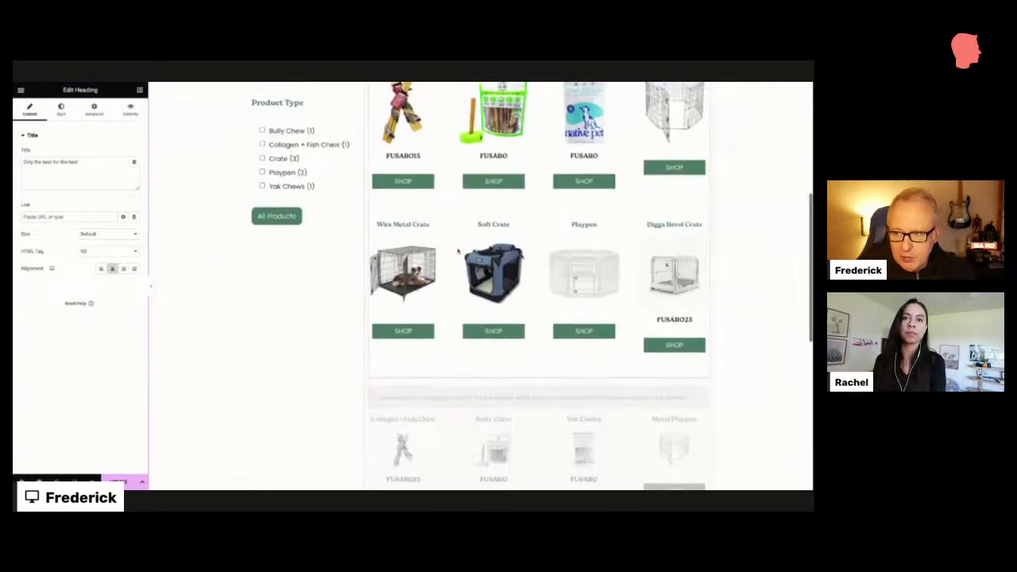
Check the responsive visibility settings of the faded Product Type dropdown filter
scroll(353, 166, up, 3)
click(356, 161)
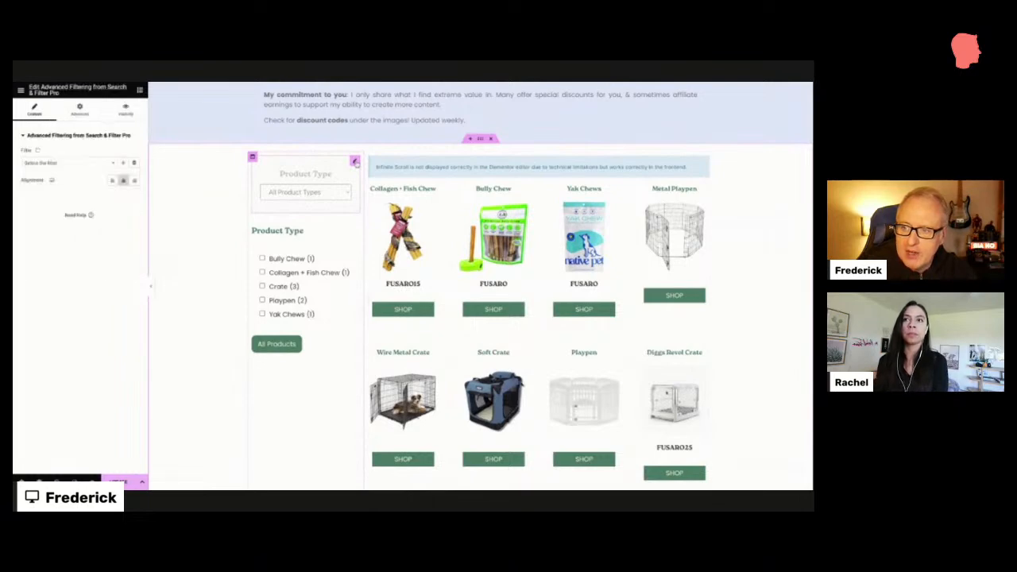
click(80, 111)
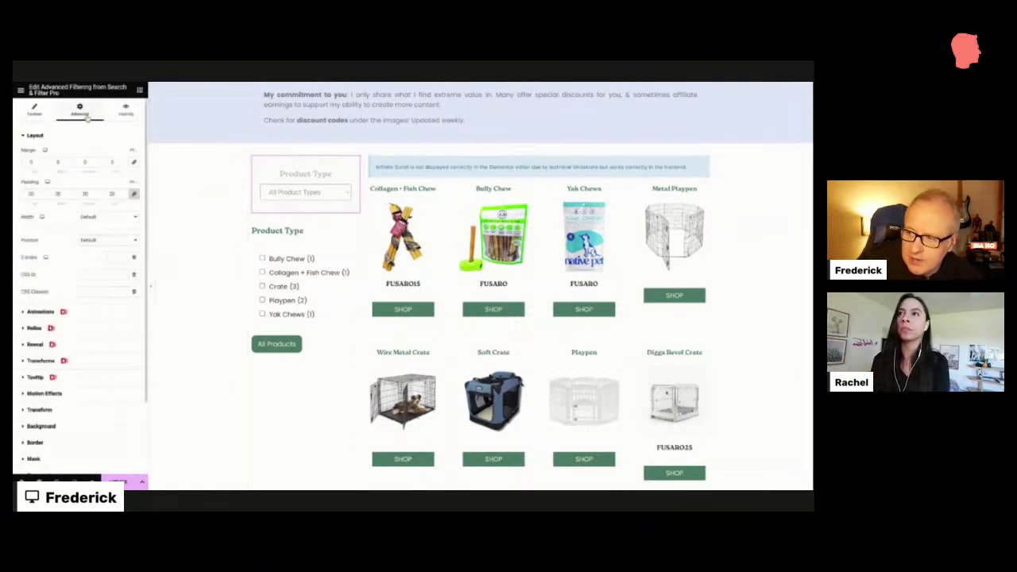
scroll(118, 336, down, 2)
click(59, 386)
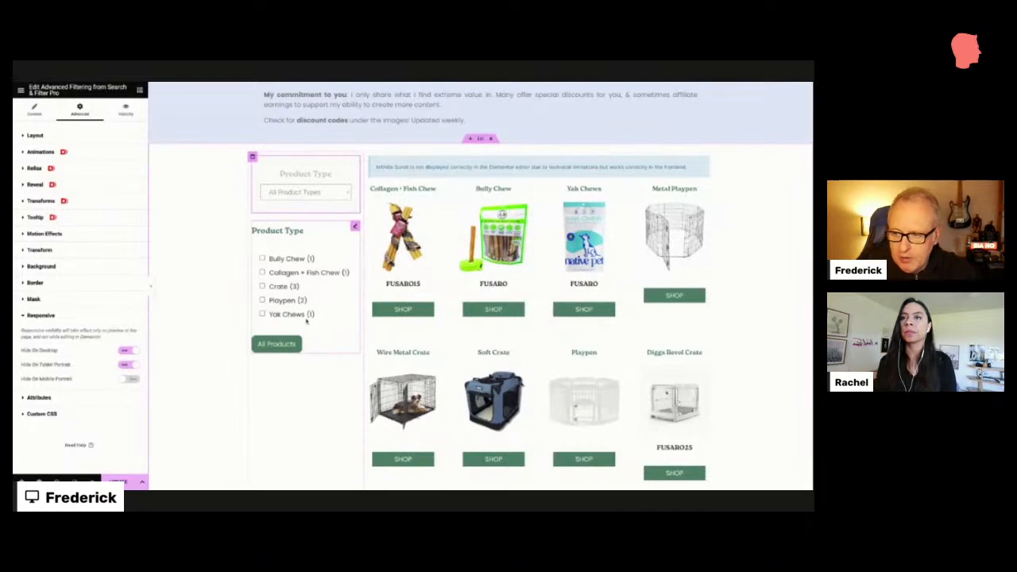
Check the responsive visibility settings of the Product Type checkbox filter
click(355, 227)
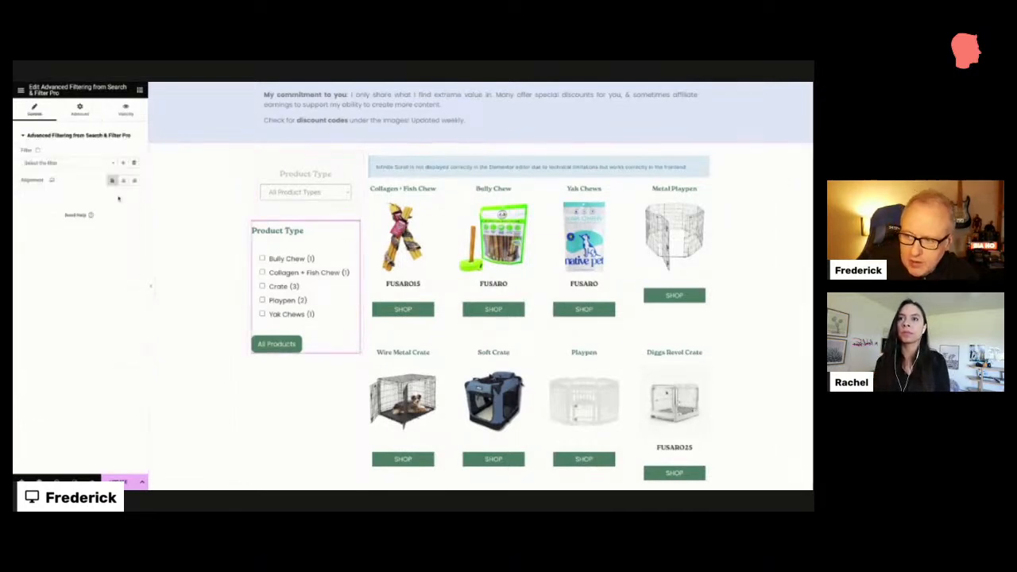
click(92, 111)
scroll(51, 436, down, 2)
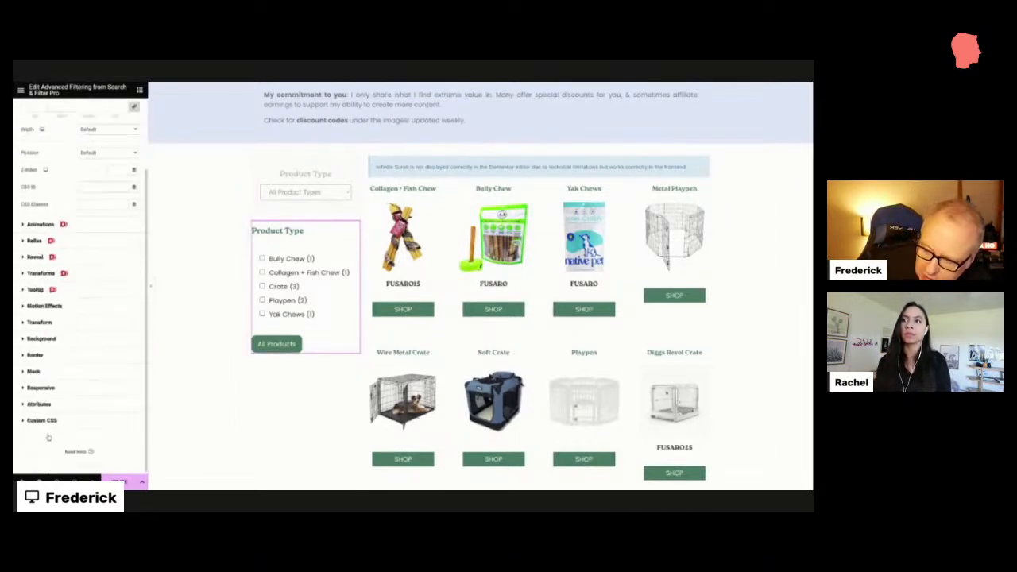
click(43, 388)
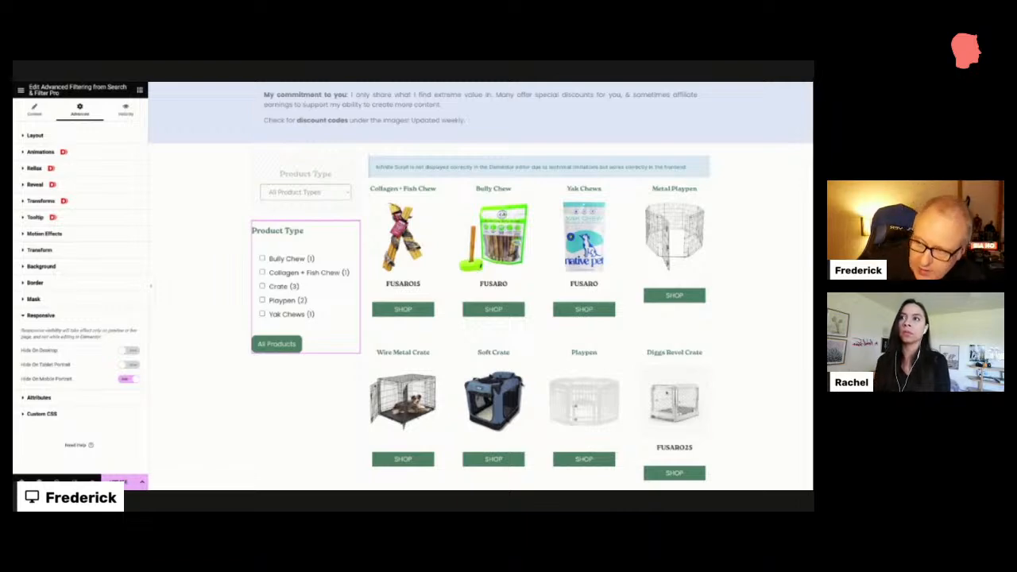
key(ctrl+Tab)
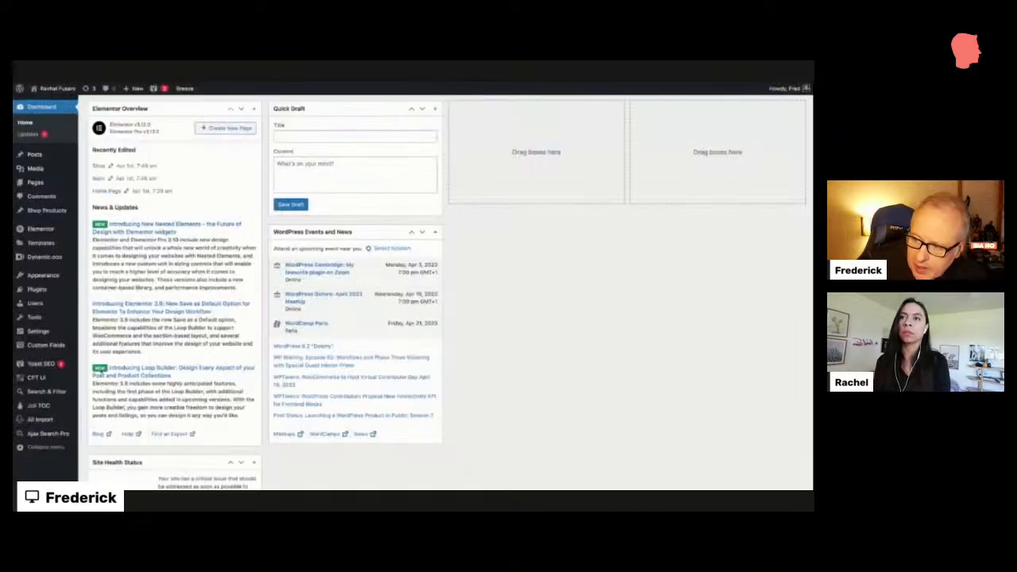
scroll(89, 387, down, 1)
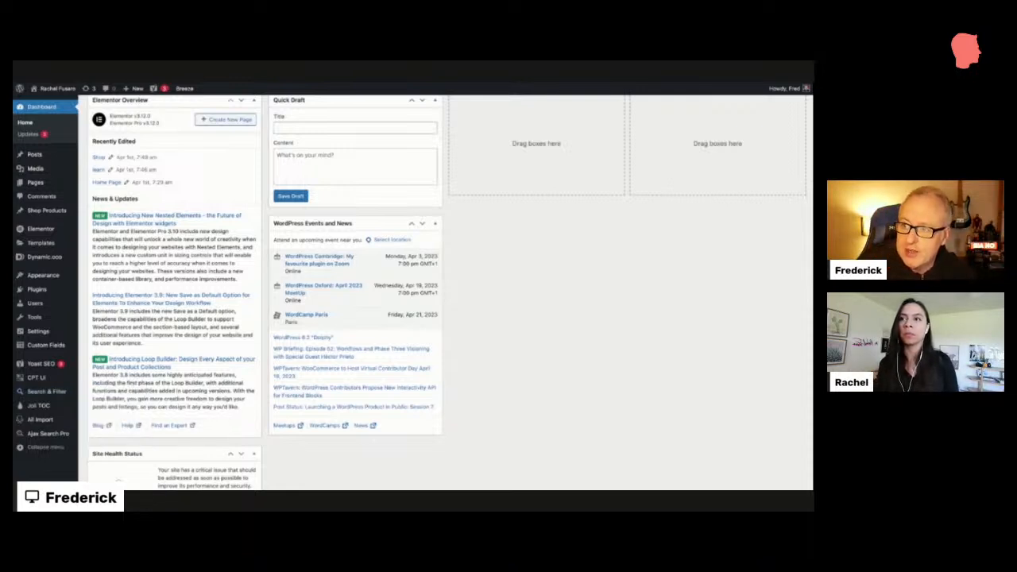
key(ctrl+Tab)
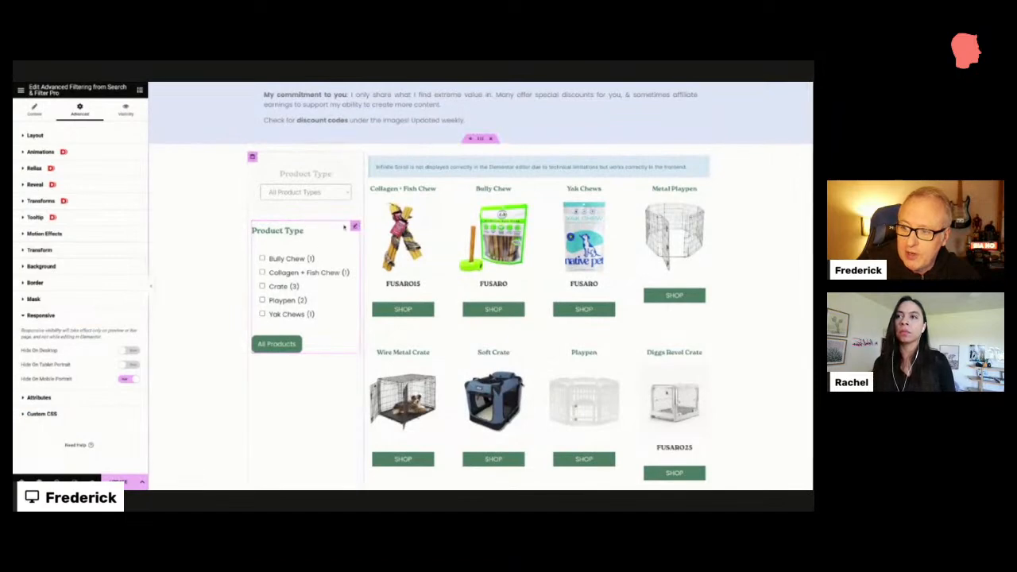
Undo the move of the Product Type checkbox filter by restoring the Editing Started state from the history
click(355, 227)
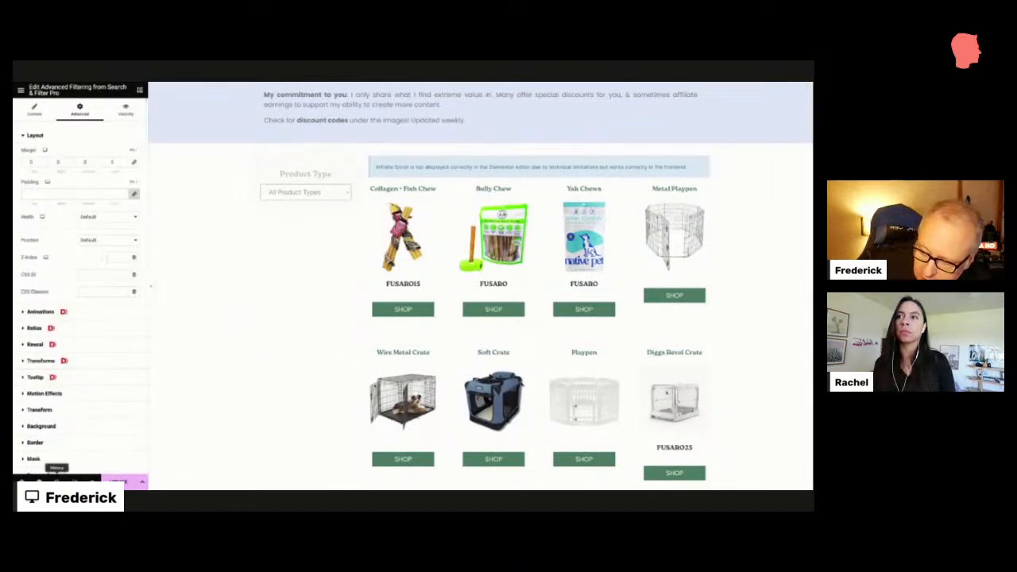
click(47, 482)
click(48, 158)
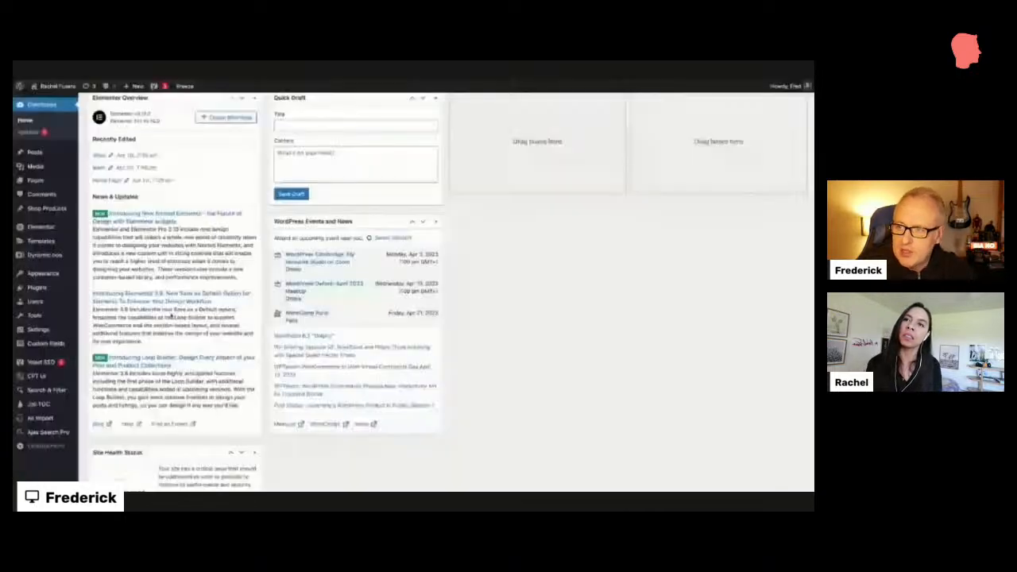
Switch to the WordPress dashboard and open the Products search form in Search & Filter for editing
click(106, 393)
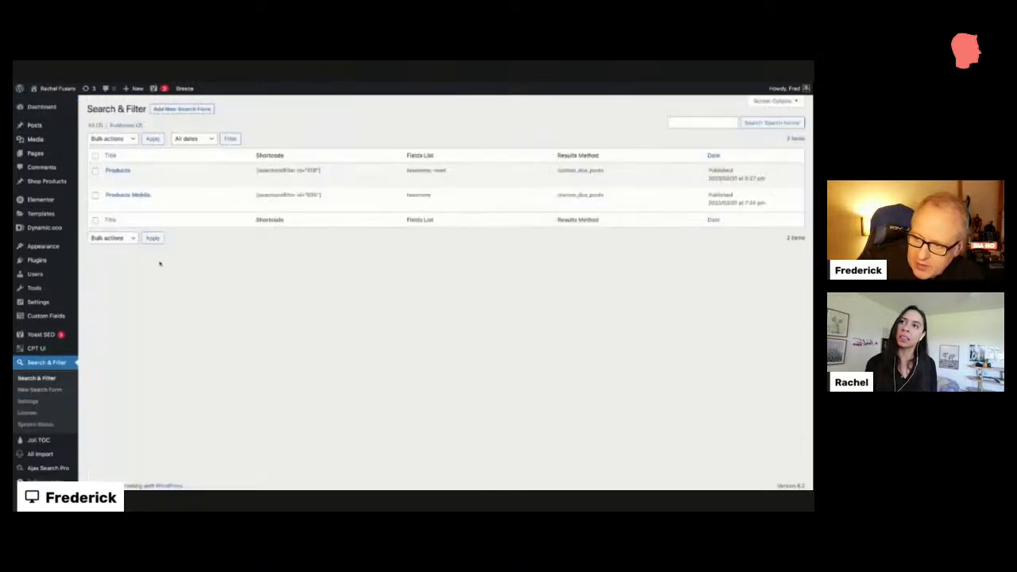
mouse_move(128, 168)
mouse_move(117, 196)
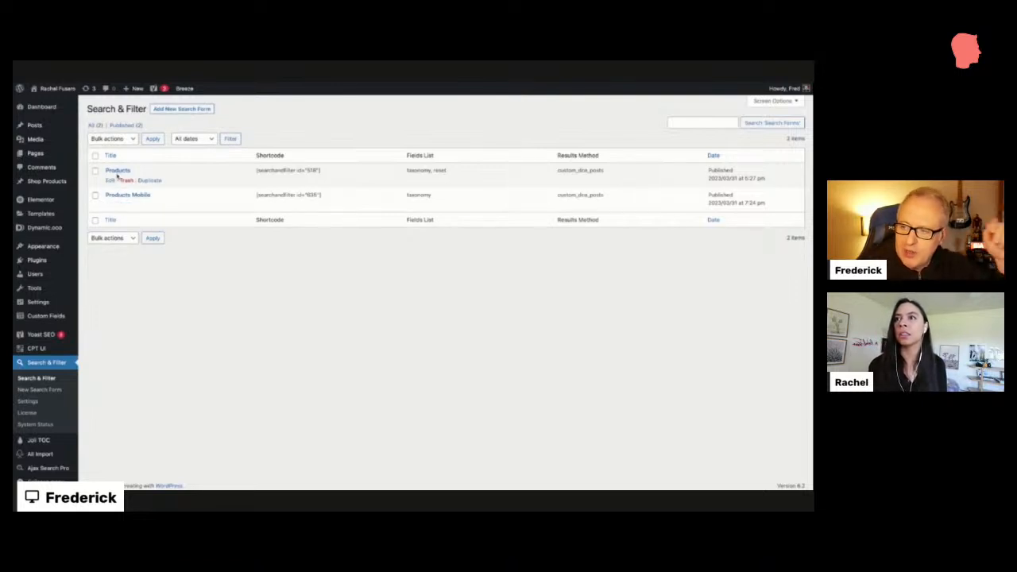
click(110, 181)
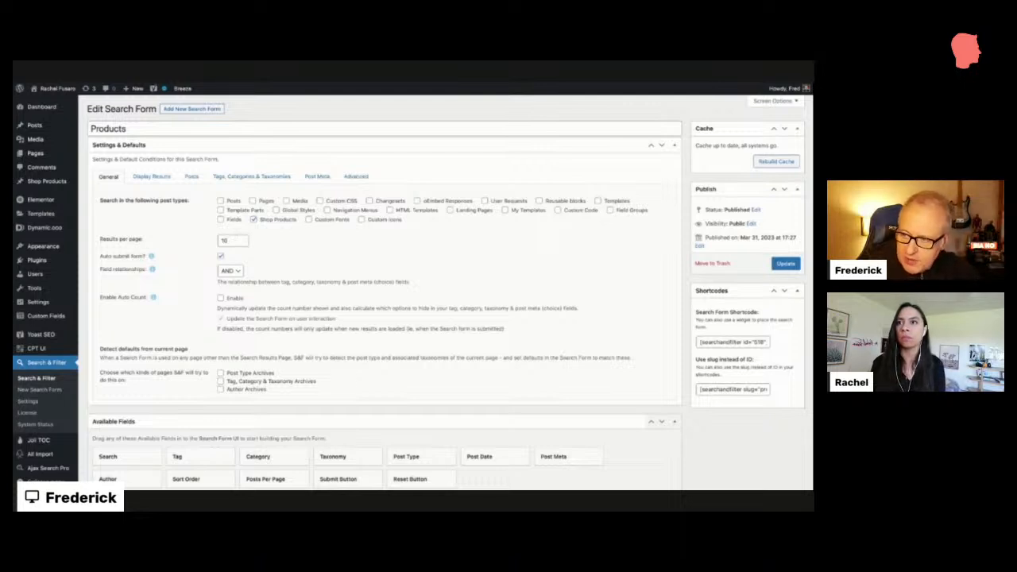
Examine the Products form's display results settings, especially the results URL's shop path, and the fields available for the form
click(155, 176)
drag(261, 318, 305, 320)
key(ctrl+a)
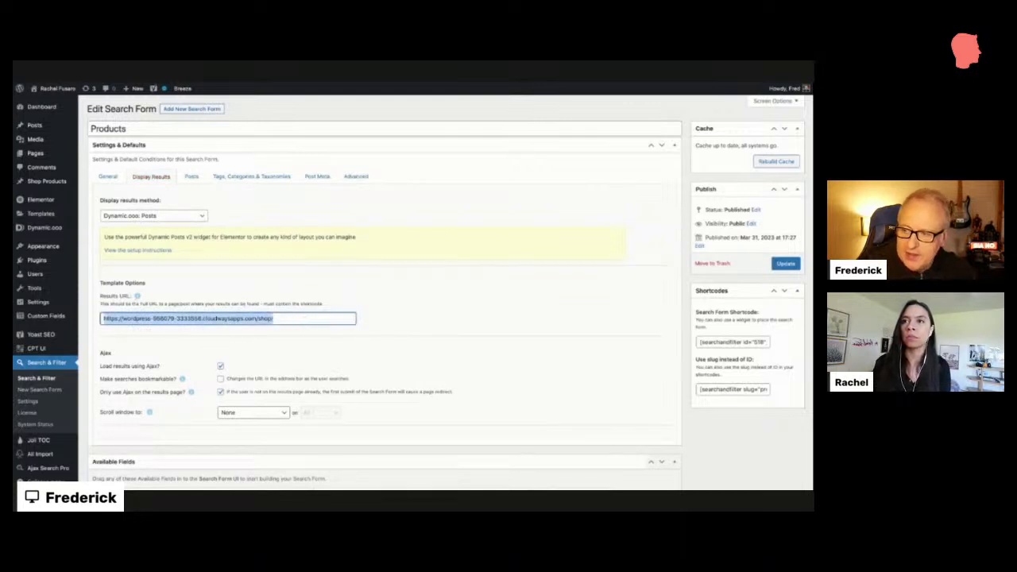
click(280, 318)
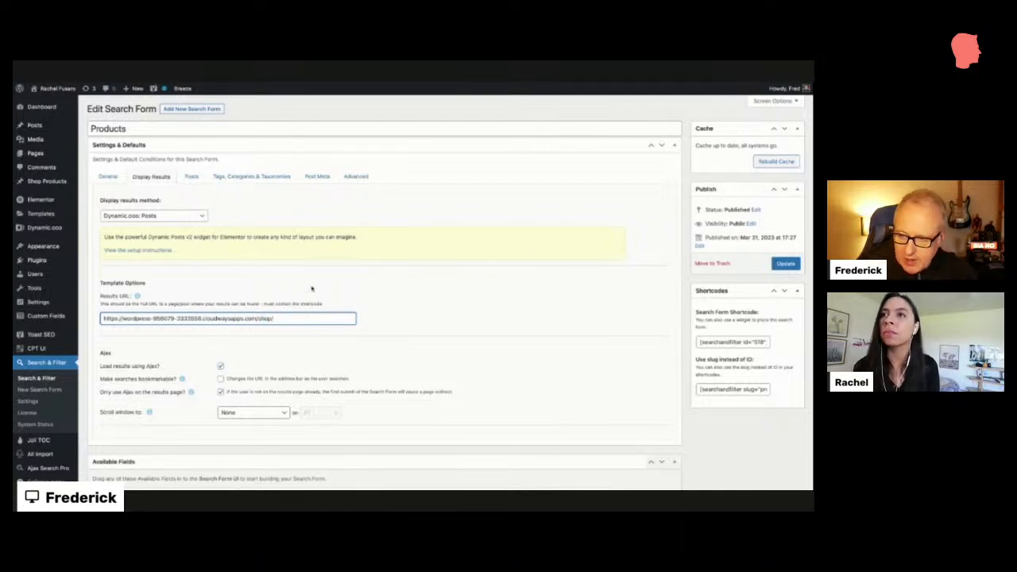
drag(258, 318, 274, 318)
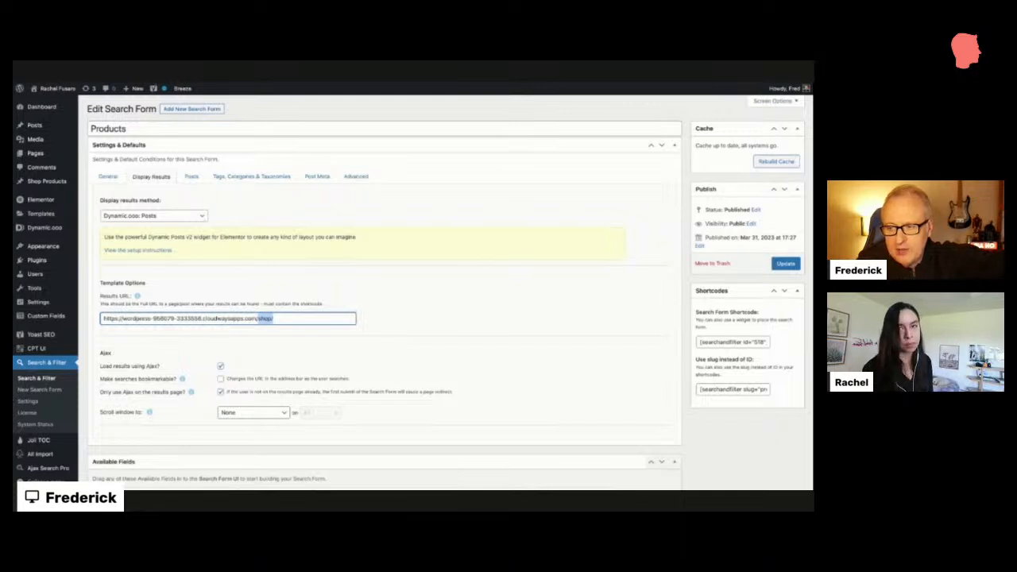
click(262, 318)
scroll(262, 318, down, 1)
drag(258, 292, 274, 293)
scroll(215, 305, down, 1)
scroll(215, 305, down, 2)
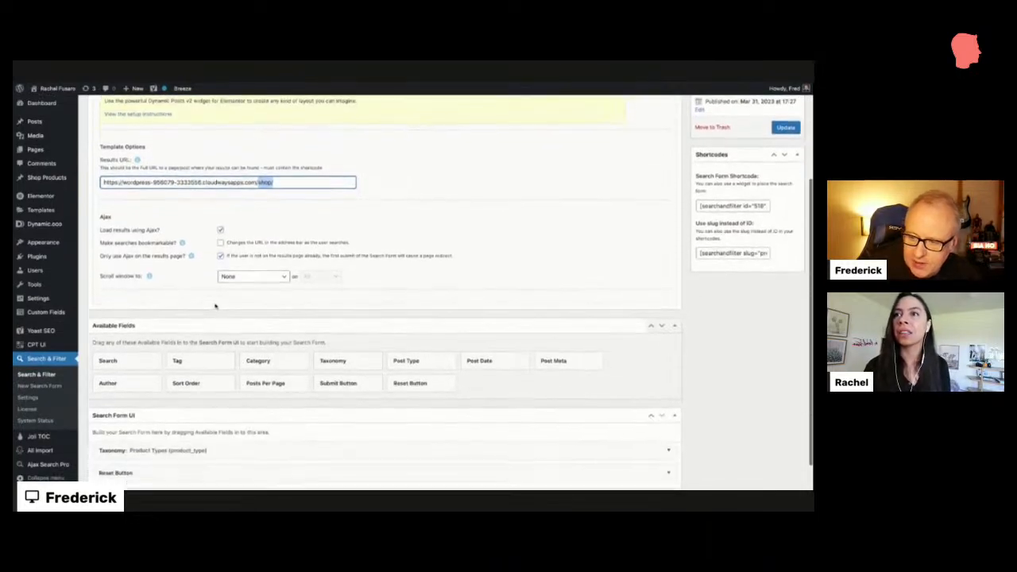
scroll(215, 305, down, 1)
Examine the form's general settings and the Product Types taxonomy field's options, and return to the shop page editor
scroll(215, 305, up, 4)
click(108, 141)
click(108, 146)
scroll(69, 342, down, 3)
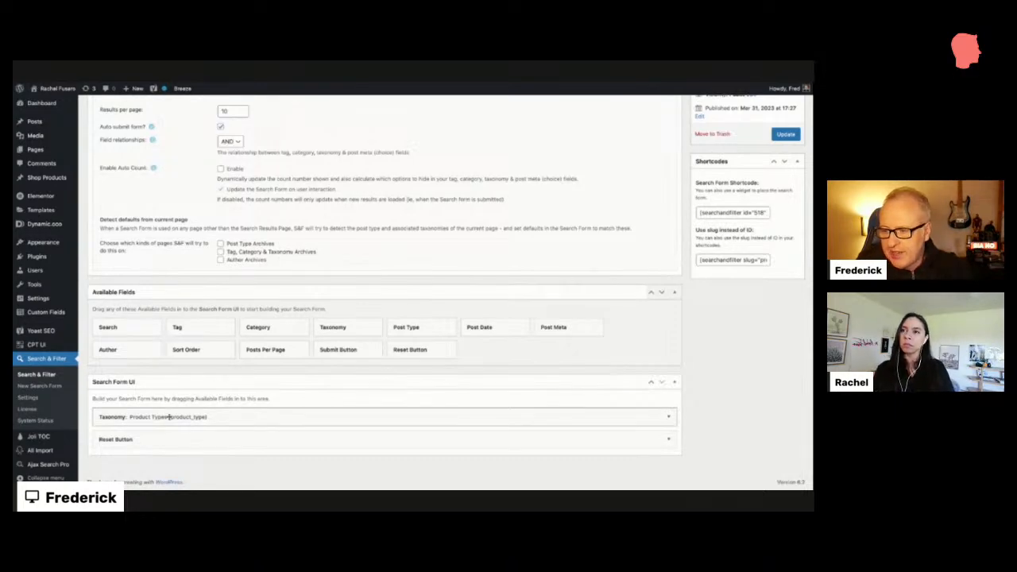
click(669, 418)
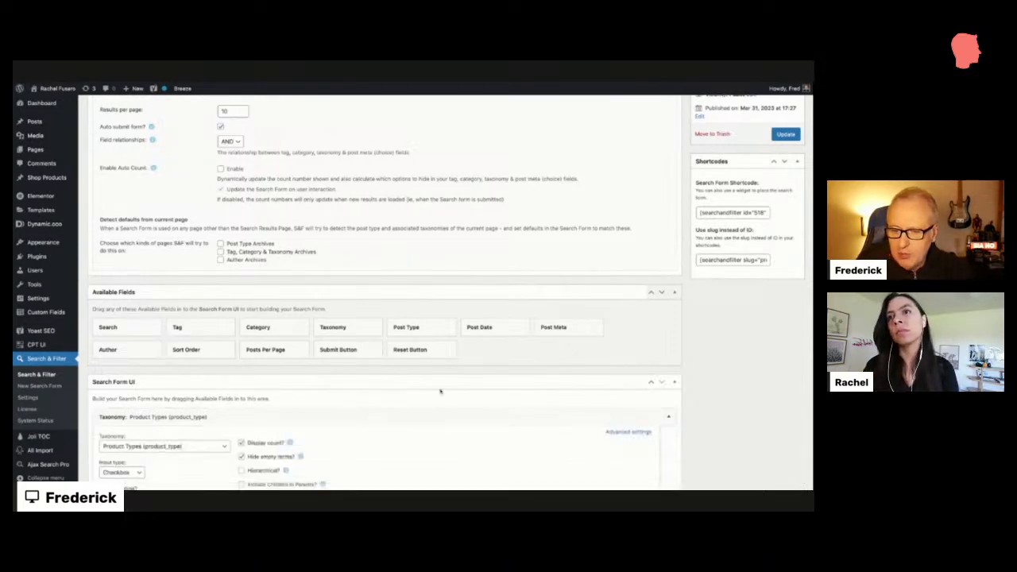
scroll(354, 382, down, 3)
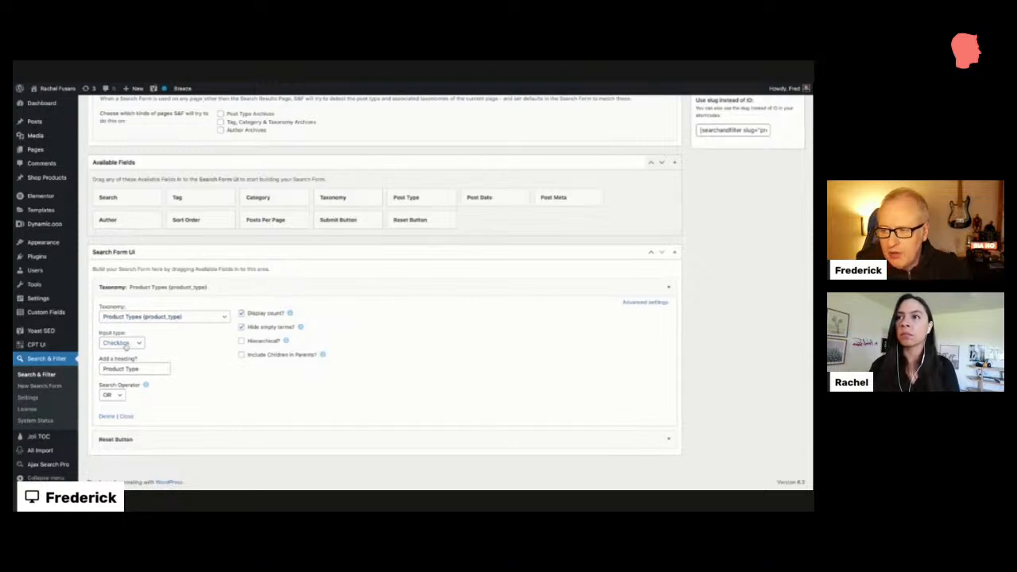
click(336, 81)
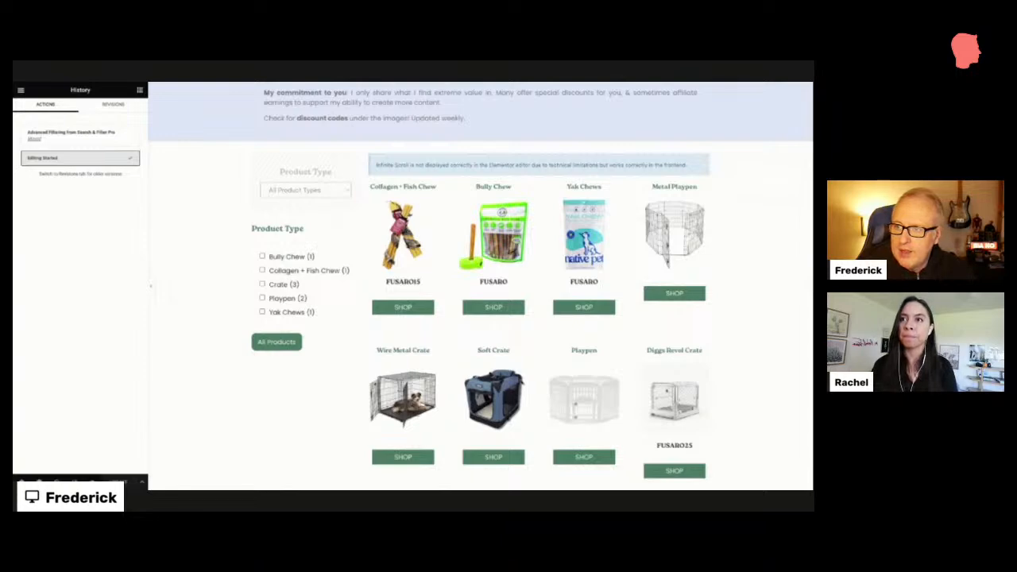
Return to the Products search form and examine the Reset Button field's options, especially its reset label
click(258, 78)
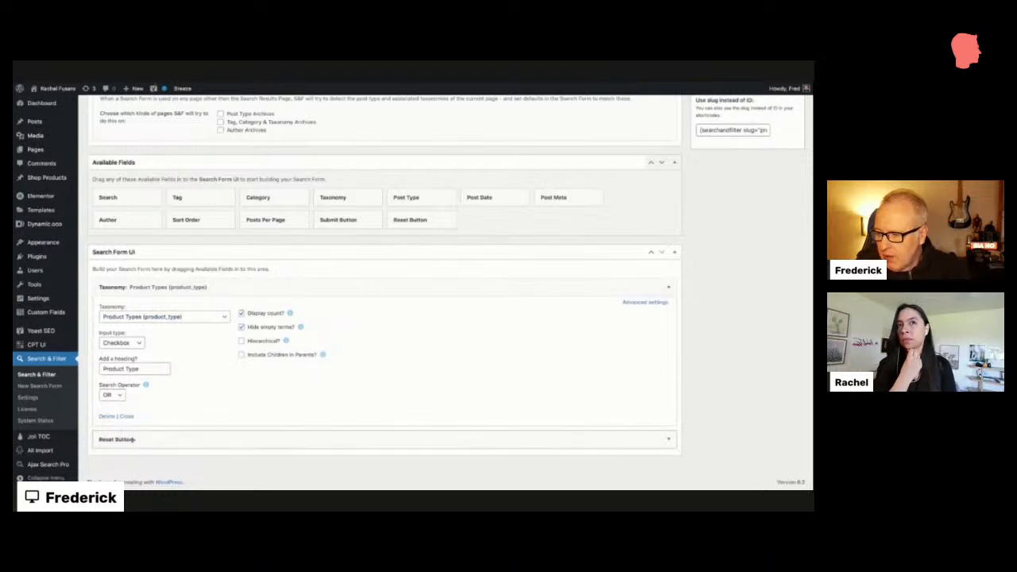
click(666, 438)
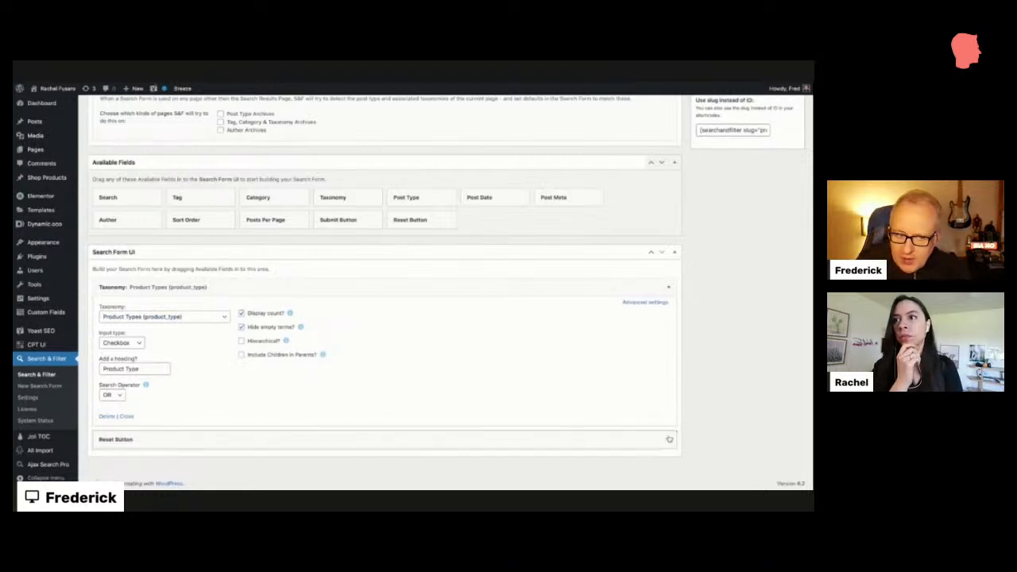
scroll(315, 393, down, 2)
triple_click(293, 417)
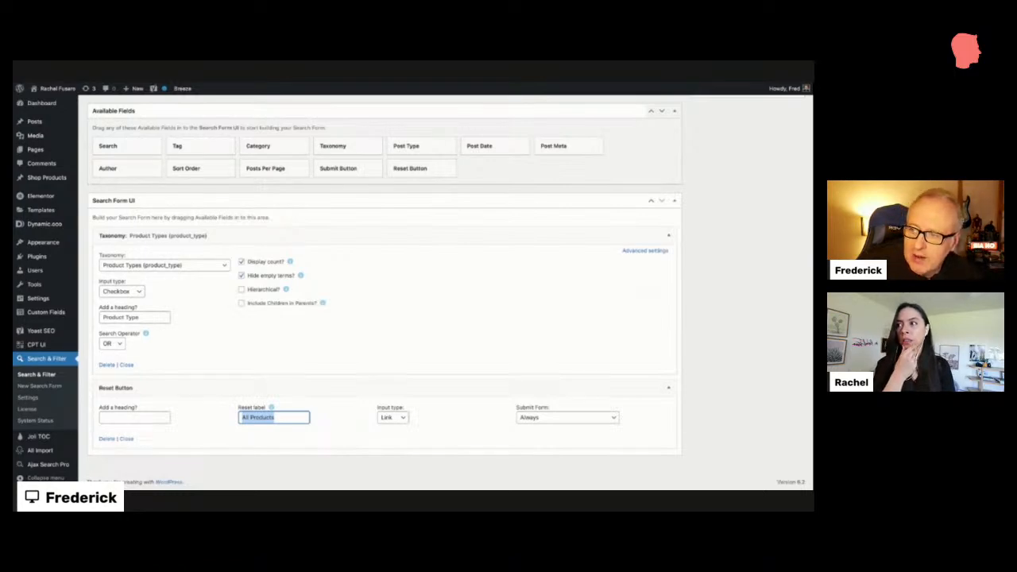
Test the live shop page's Product Type filter by selecting Crate and Playpen, and reset it to all products
click(144, 79)
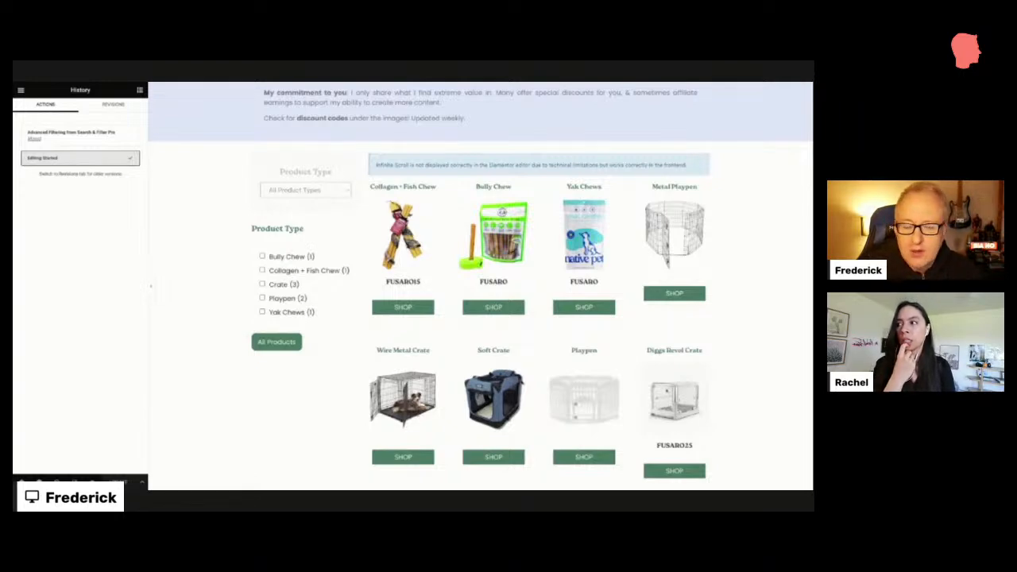
click(223, 80)
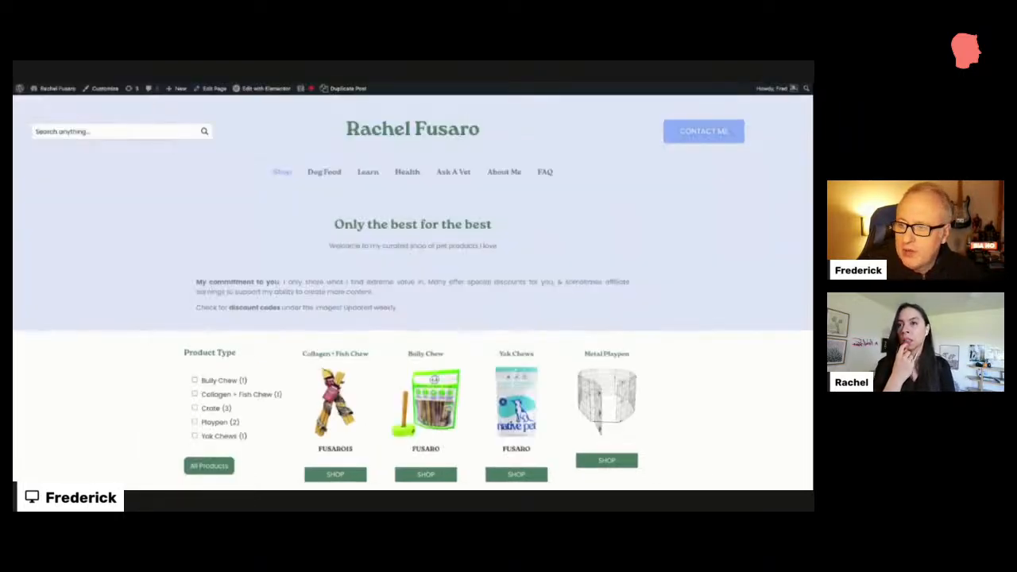
scroll(275, 286, down, 3)
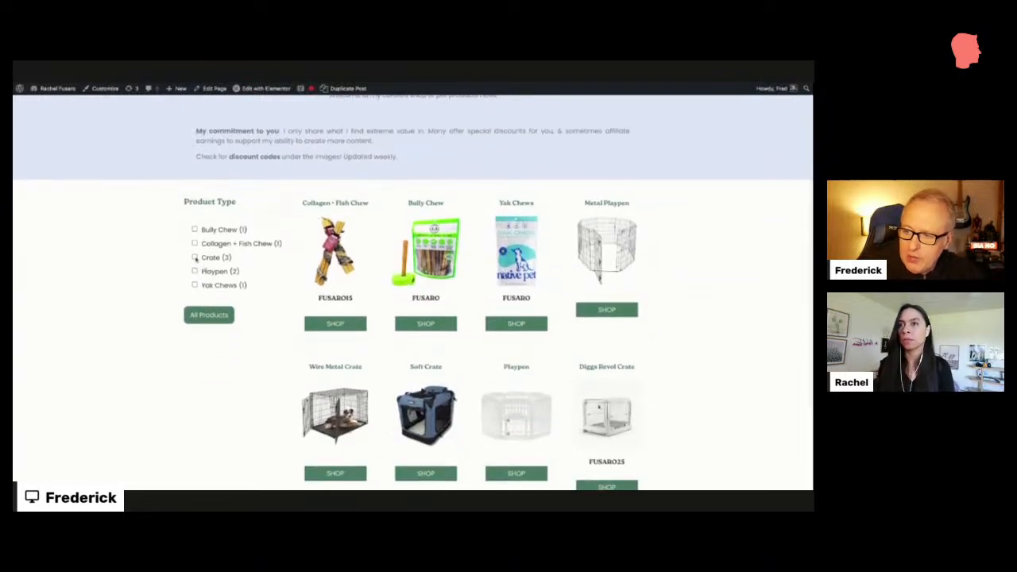
click(195, 259)
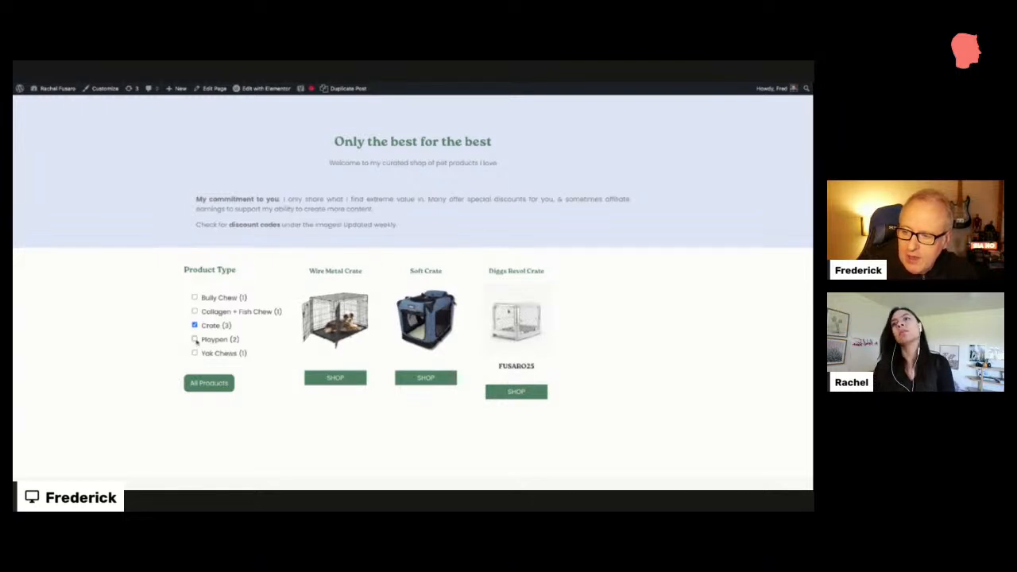
click(194, 339)
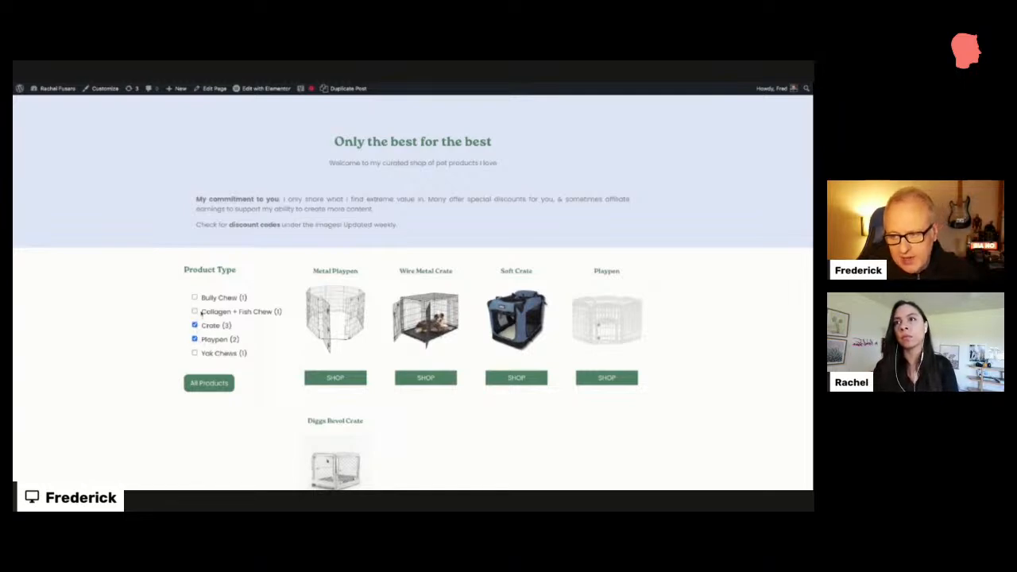
click(209, 383)
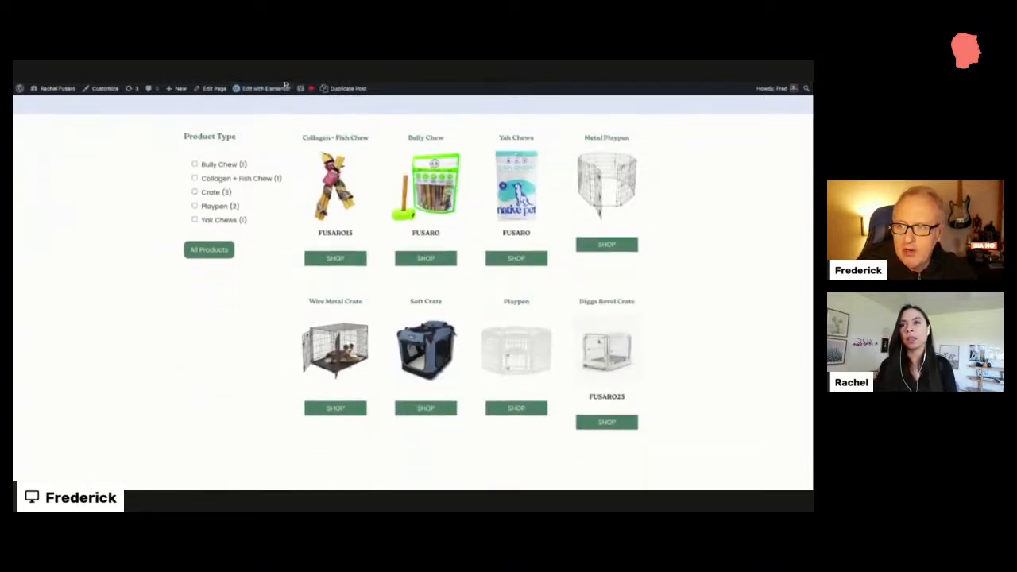
scroll(596, 169, up, 2)
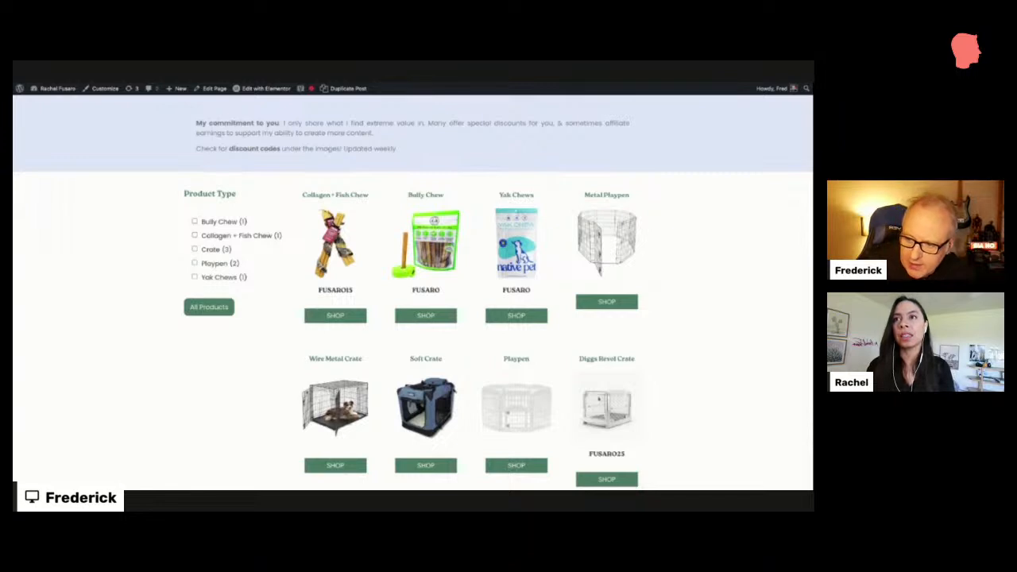
Return to the Products search form and examine its general settings, form fields and display results method
key(ctrl+Tab)
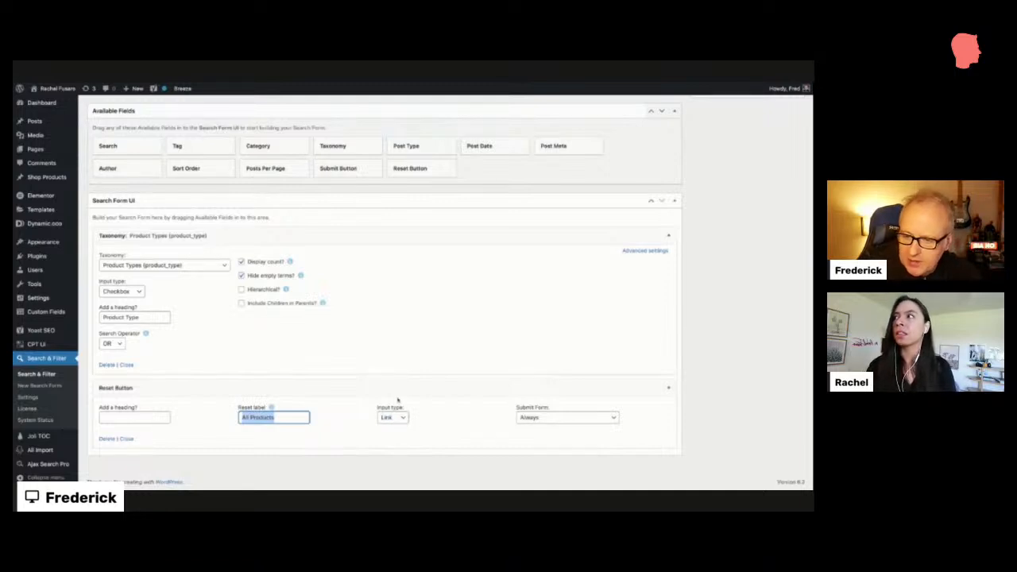
scroll(397, 399, up, 4)
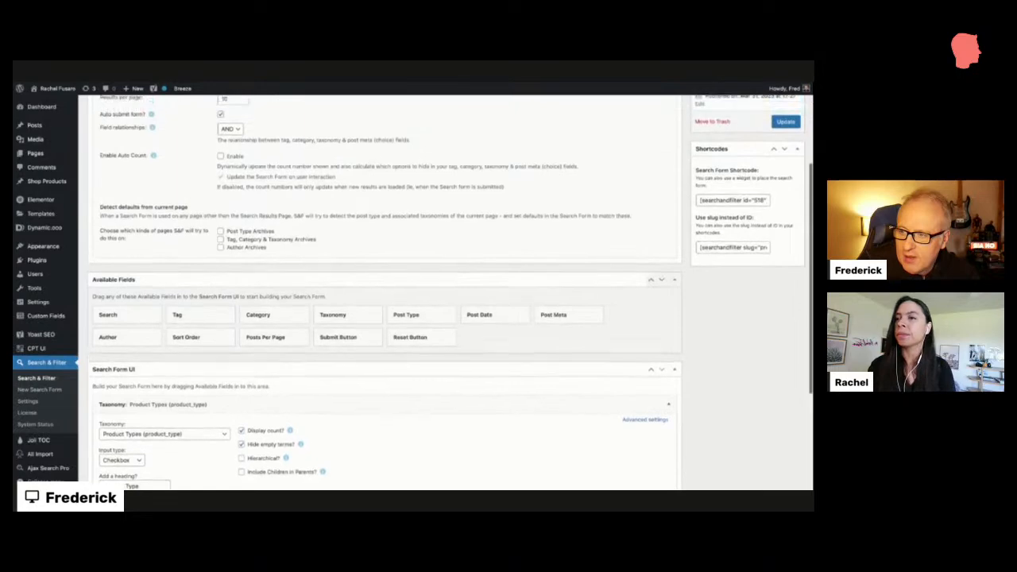
scroll(258, 246, up, 2)
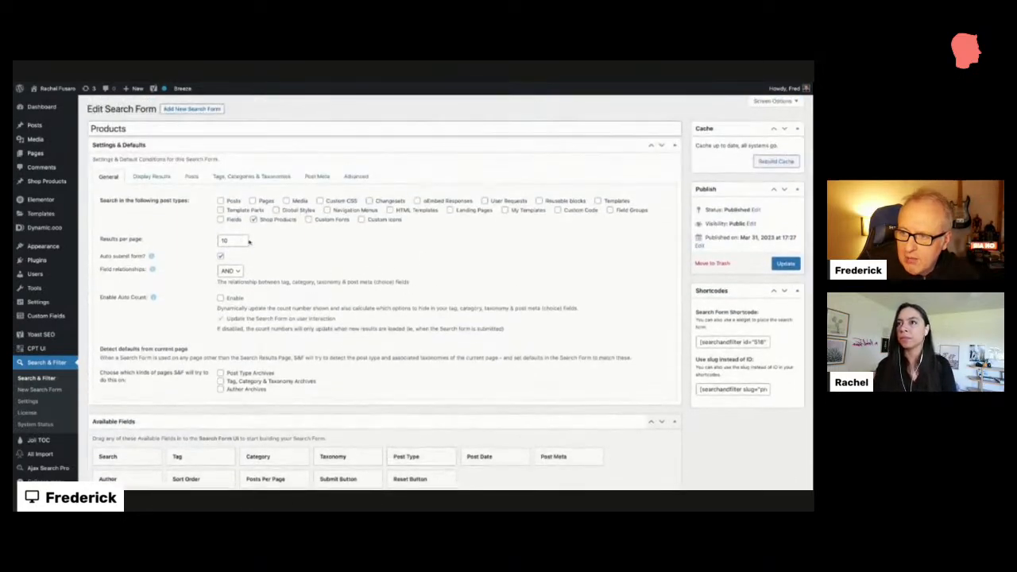
scroll(231, 311, down, 3)
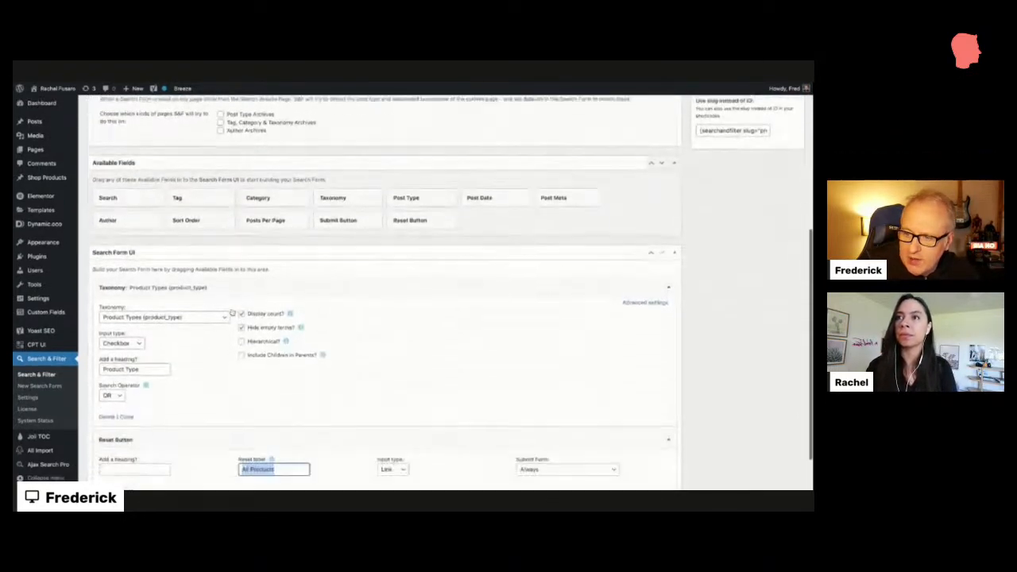
scroll(231, 311, up, 3)
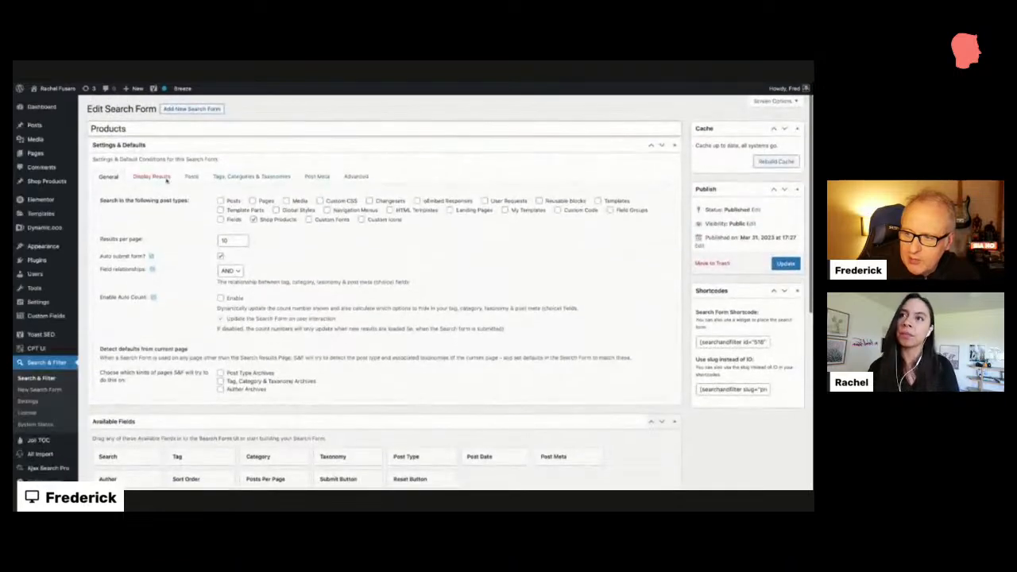
click(147, 175)
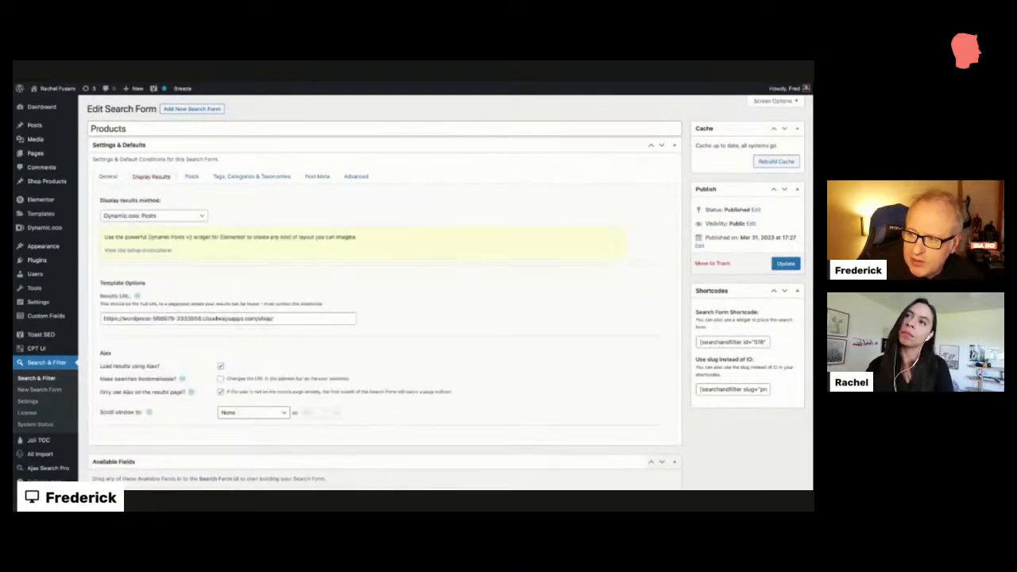
triple_click(164, 203)
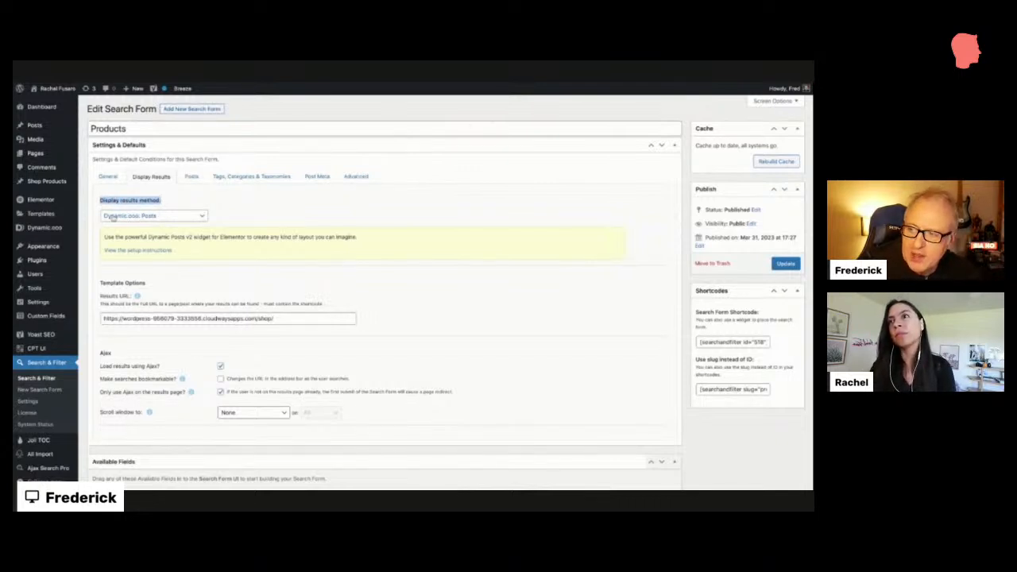
click(181, 217)
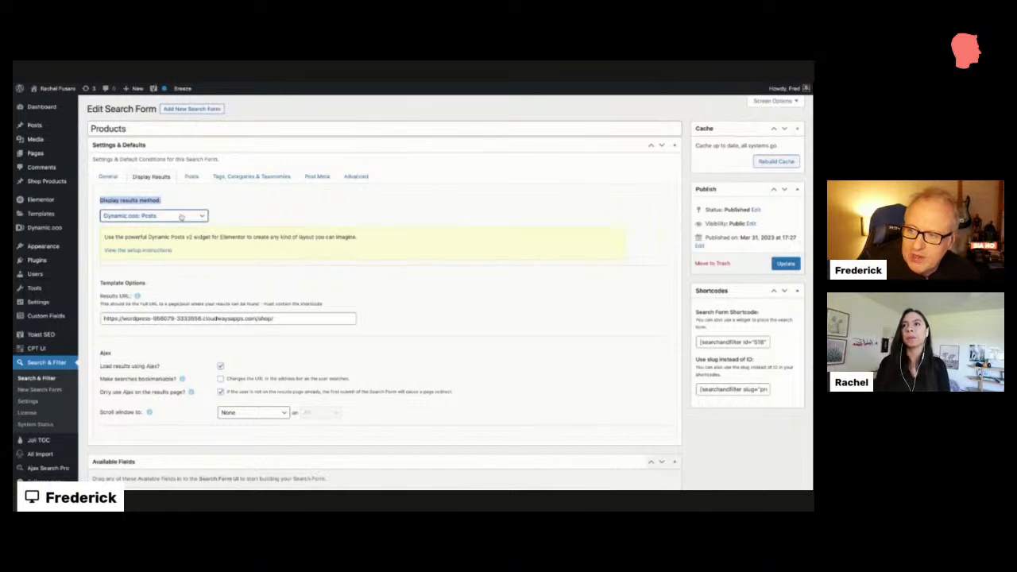
Open the shop page in the Elementor editor and examine the query settings of the main product grid's Dynamic Posts widget
mouse_move(183, 88)
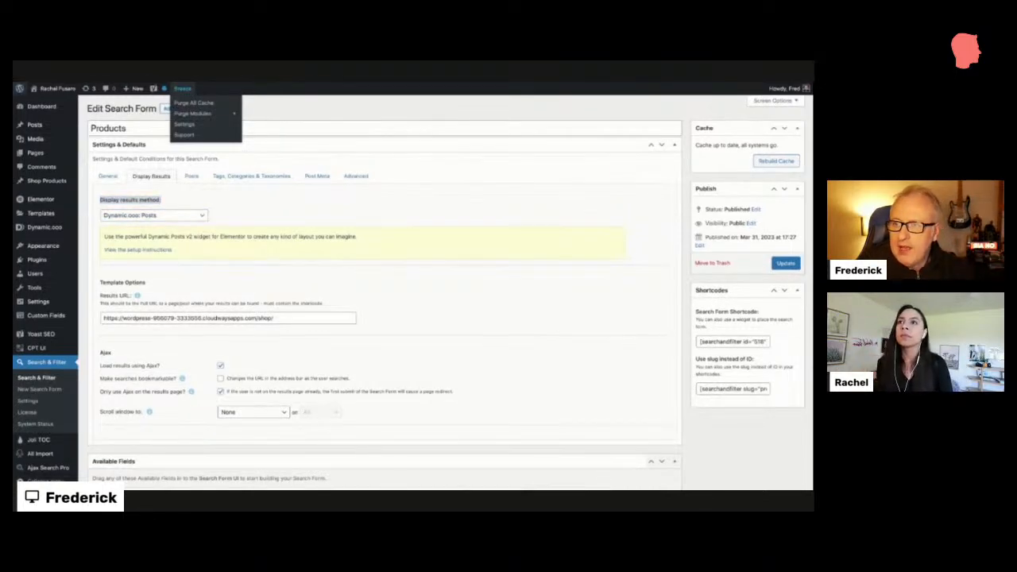
click(219, 72)
mouse_move(255, 90)
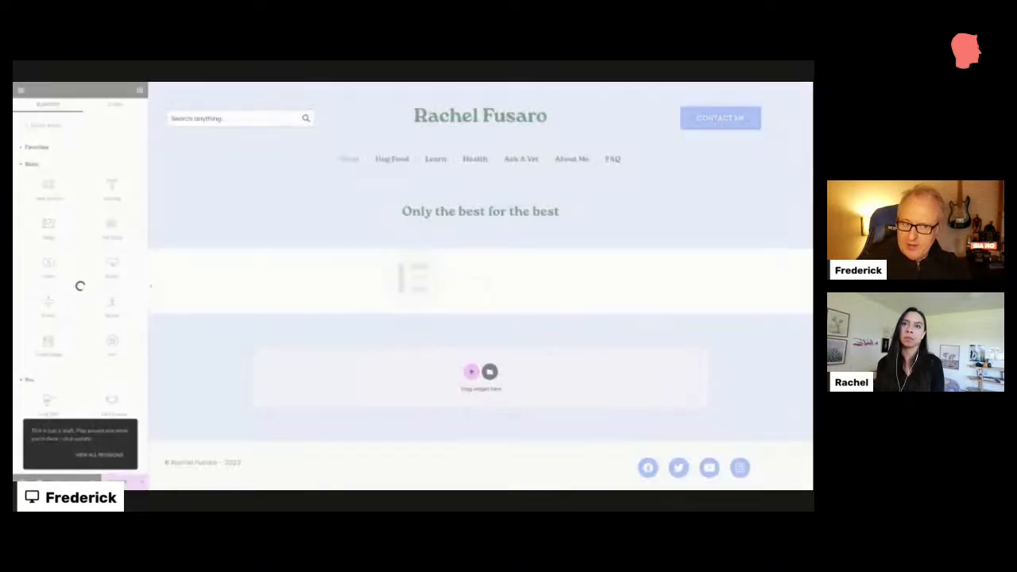
scroll(462, 211, down, 2)
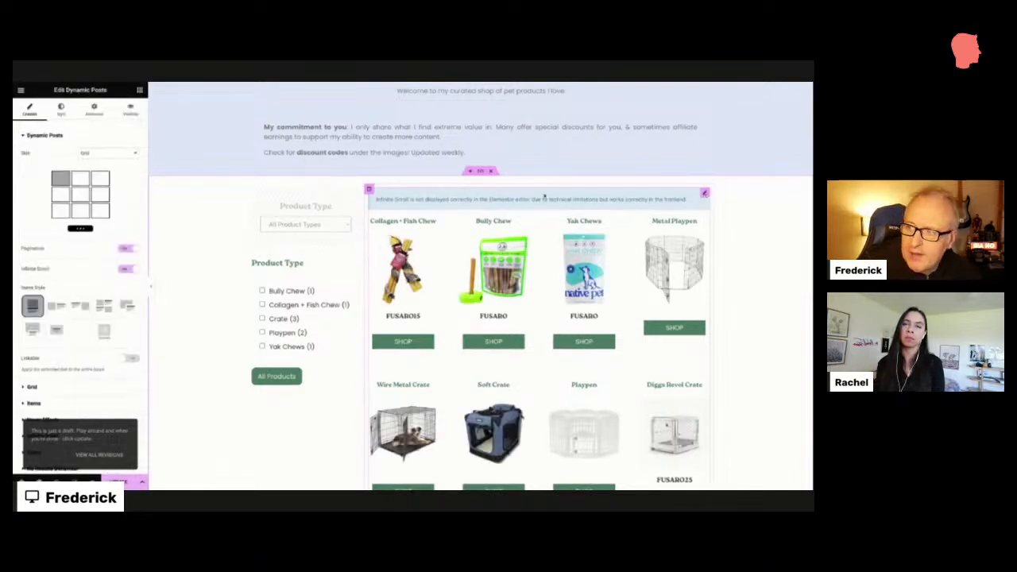
scroll(110, 297, down, 2)
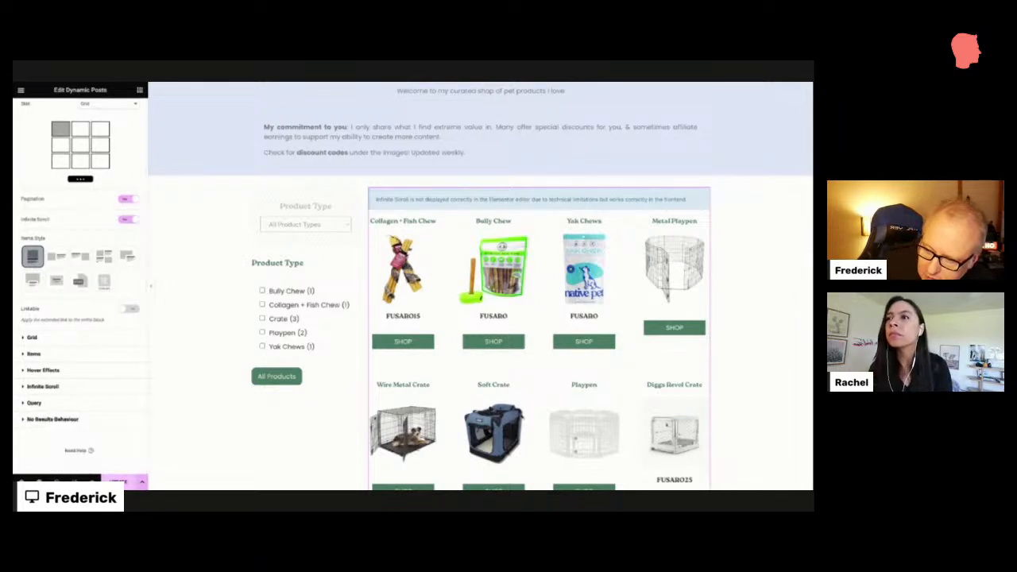
click(44, 404)
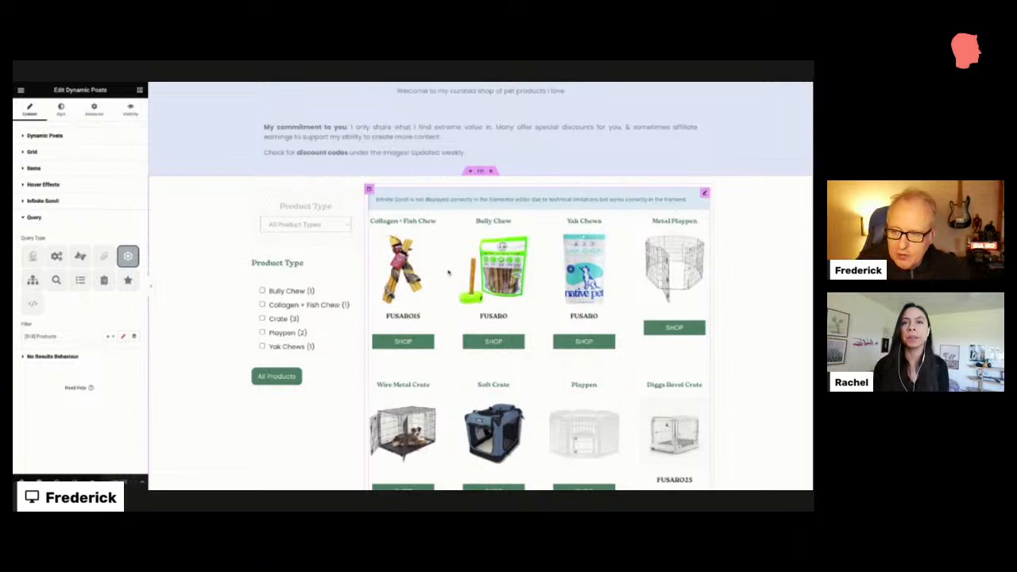
Examine the query filter of the greyed-out mobile product grid and compare its placement with the desktop grid above
scroll(356, 196, down, 1)
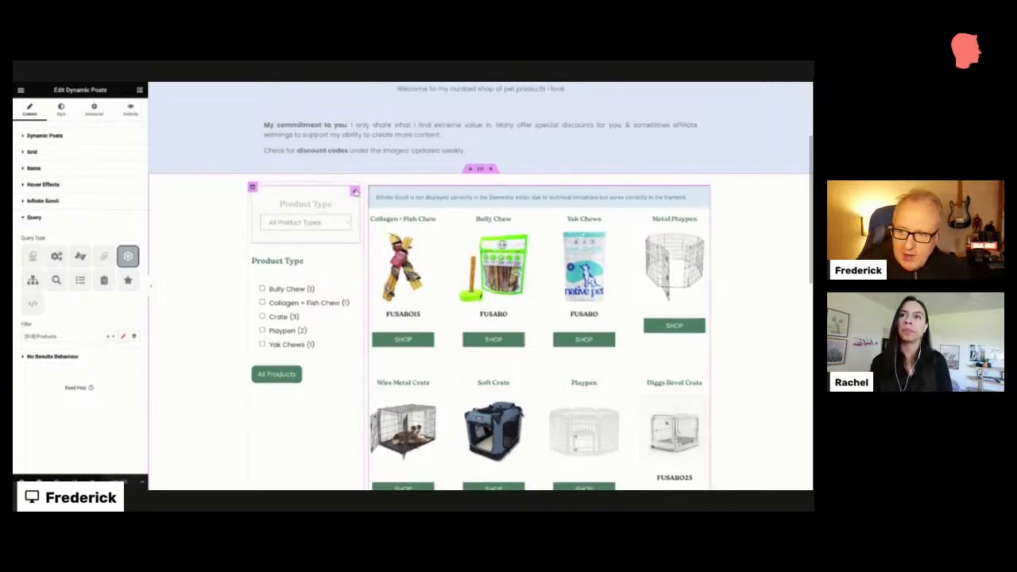
scroll(468, 314, down, 5)
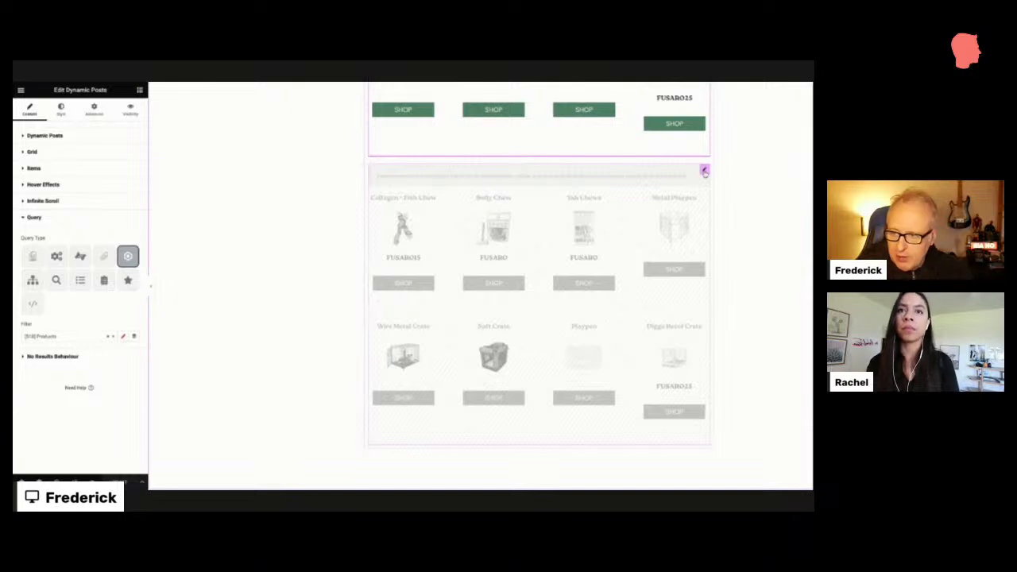
click(704, 173)
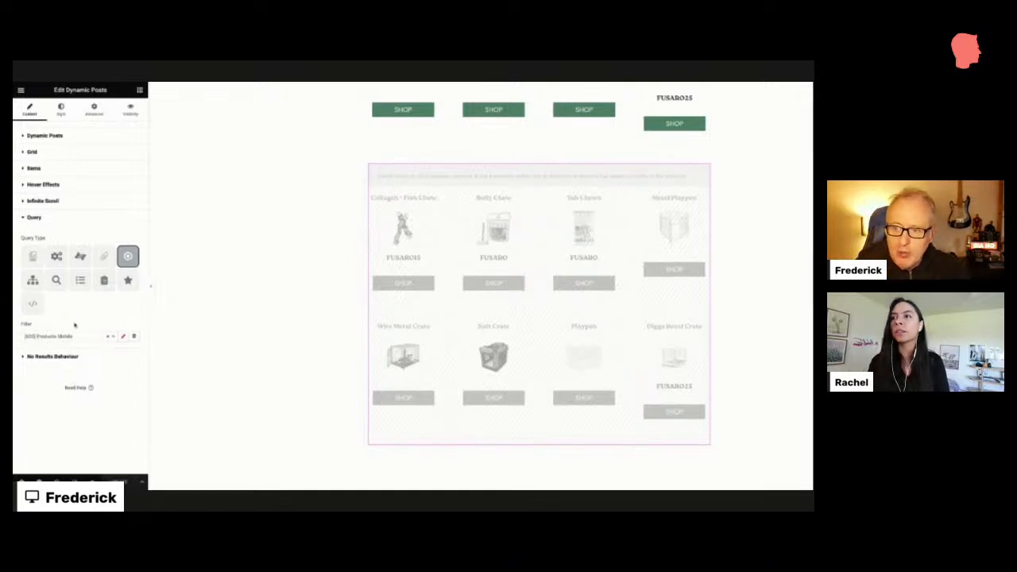
scroll(490, 313, up, 6)
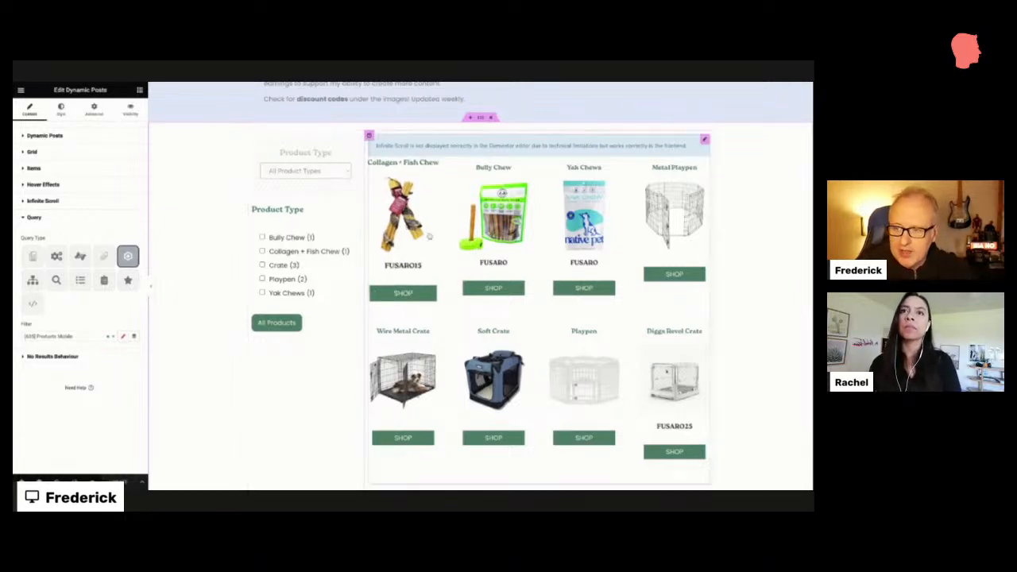
scroll(449, 343, down, 5)
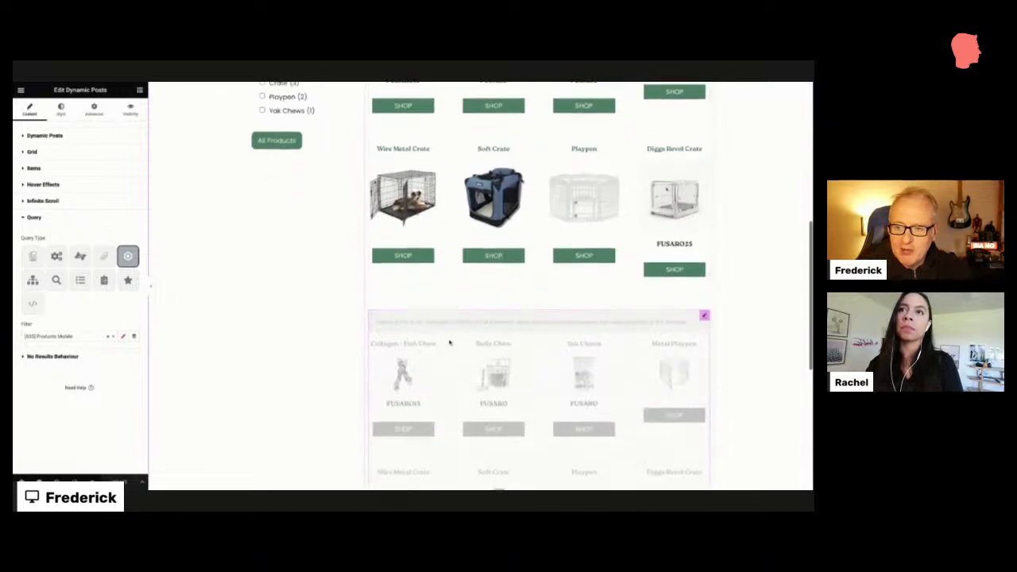
scroll(449, 342, up, 3)
scroll(446, 340, up, 2)
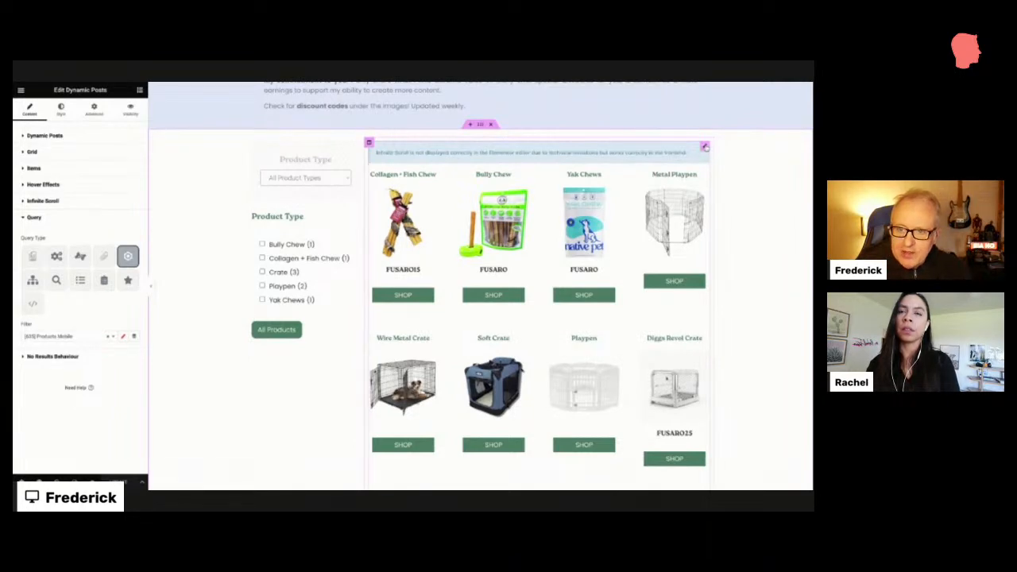
Examine the items shown in the desktop product grid, including the last Custom Meta Field's shop link button settings
click(704, 147)
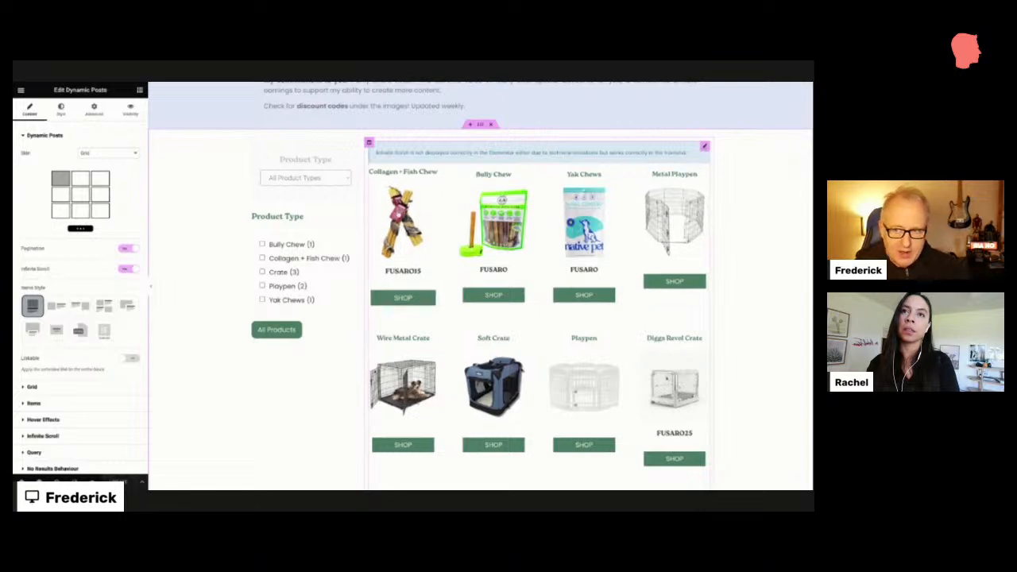
scroll(34, 392, down, 1)
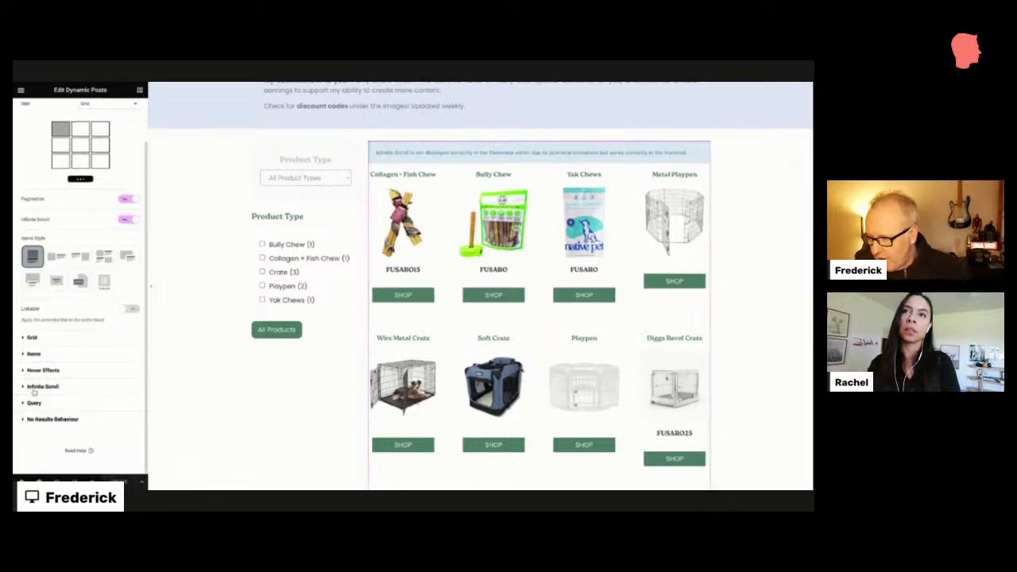
click(44, 361)
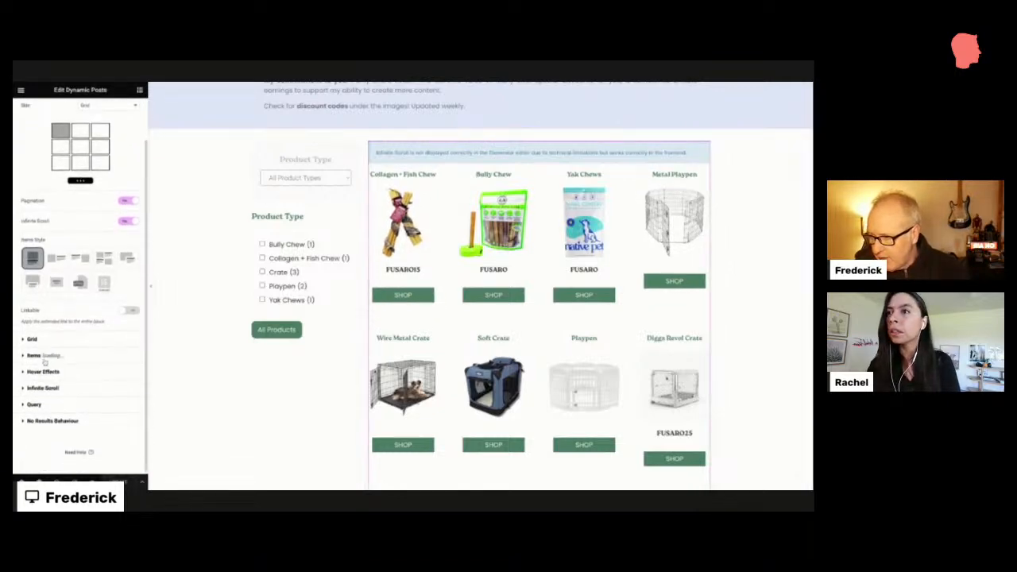
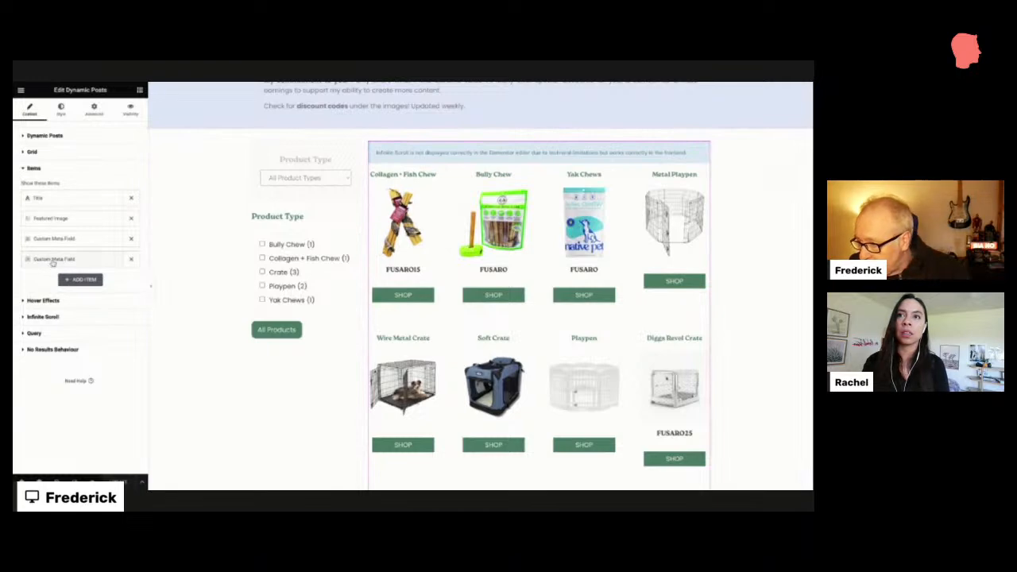
click(53, 259)
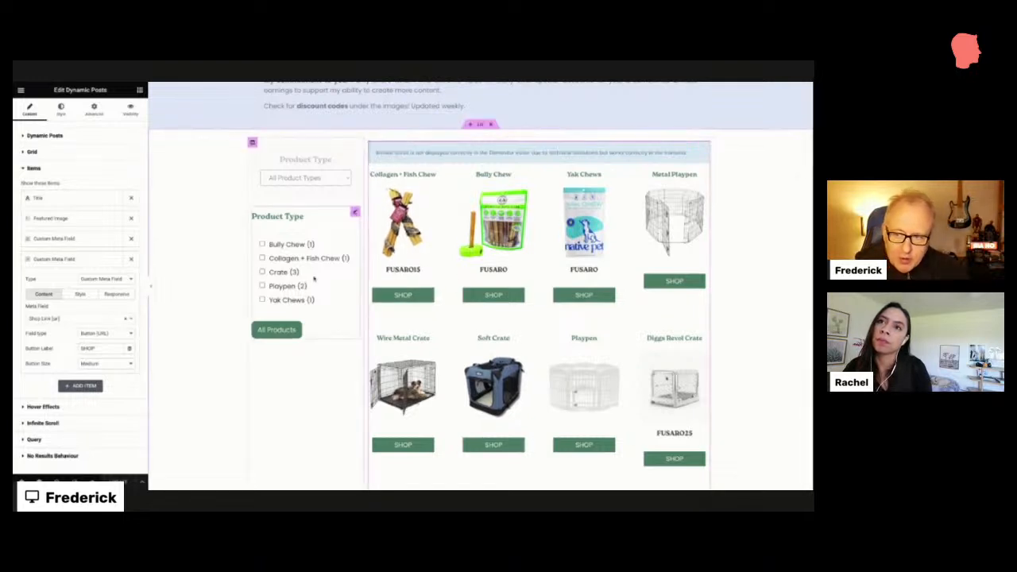
click(70, 260)
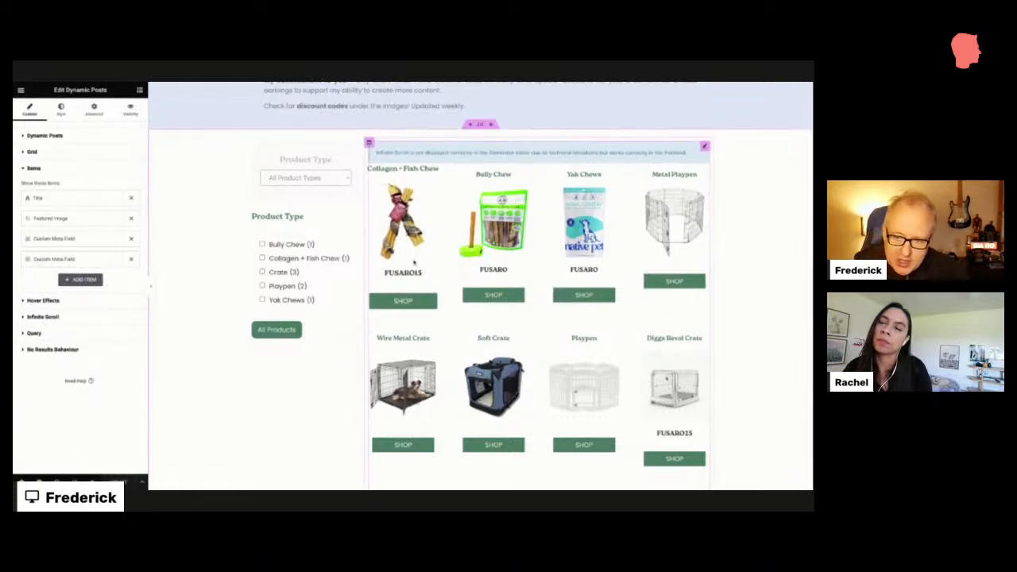
scroll(406, 239, down, 1)
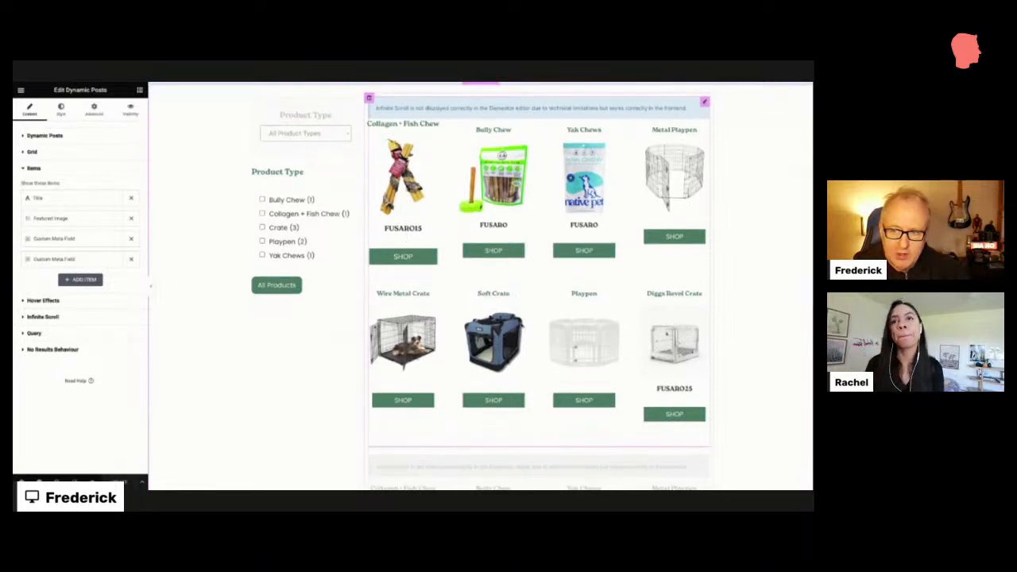
scroll(480, 286, up, 2)
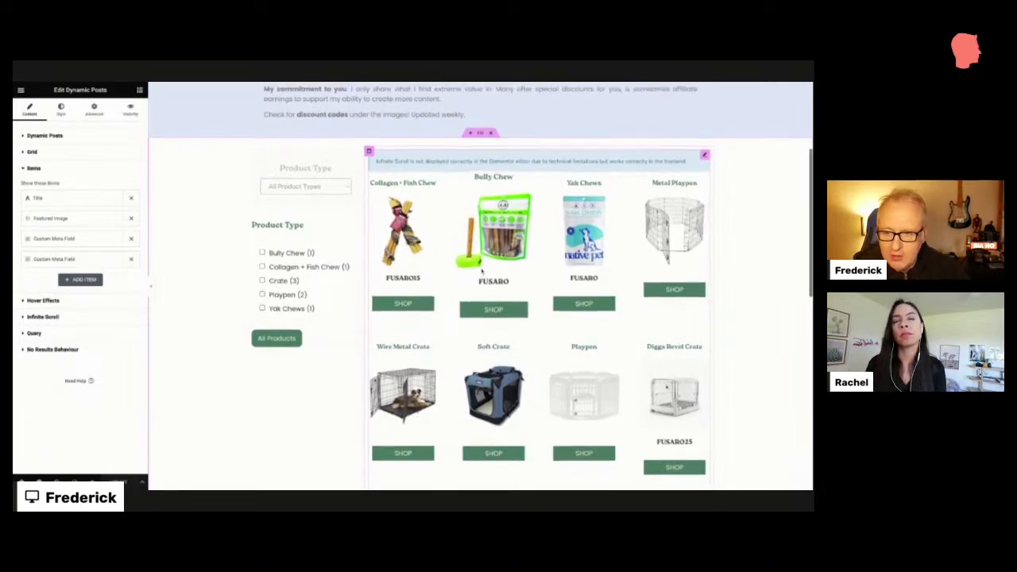
scroll(481, 272, up, 3)
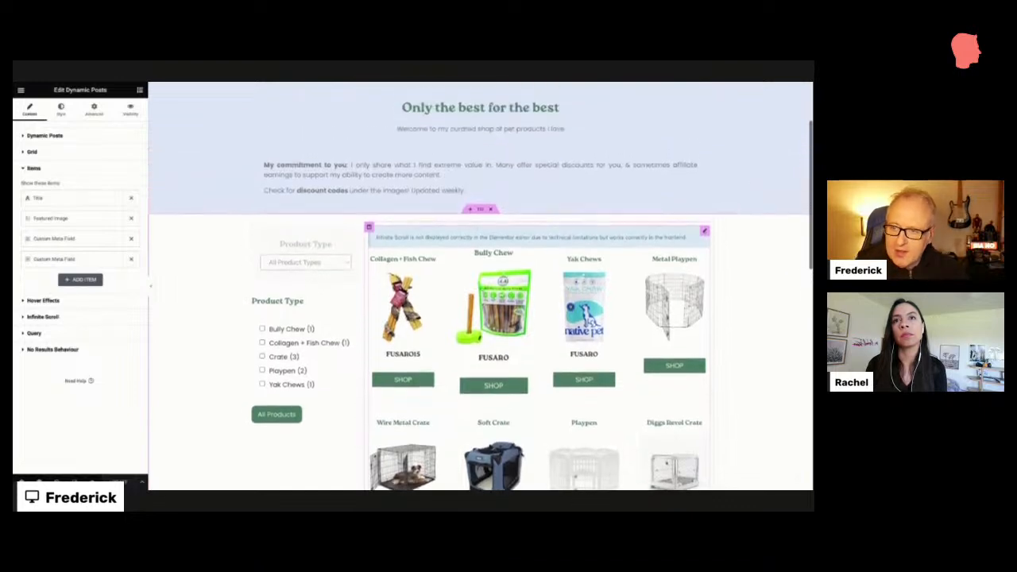
scroll(477, 239, up, 5)
scroll(478, 231, down, 5)
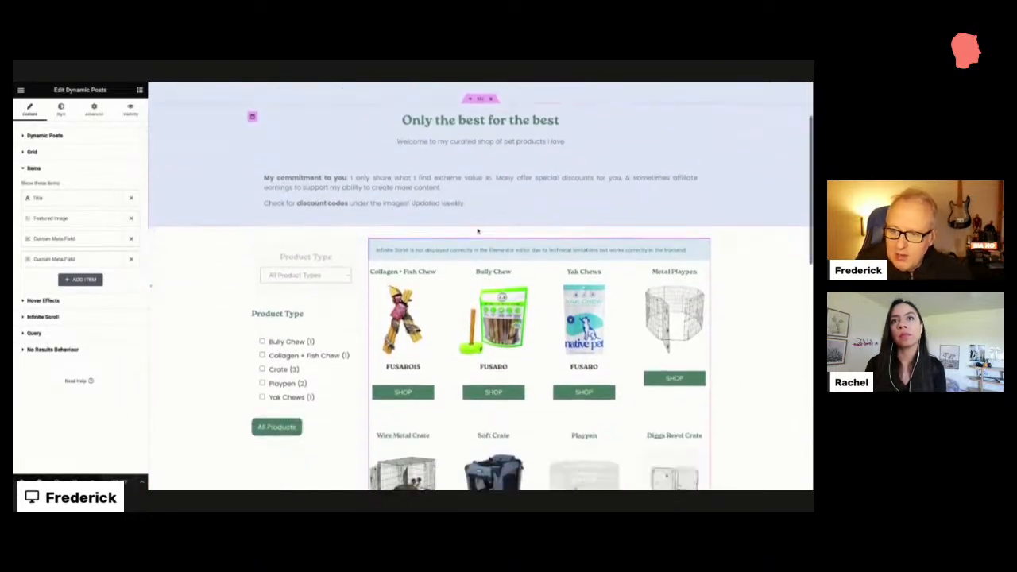
scroll(477, 230, down, 3)
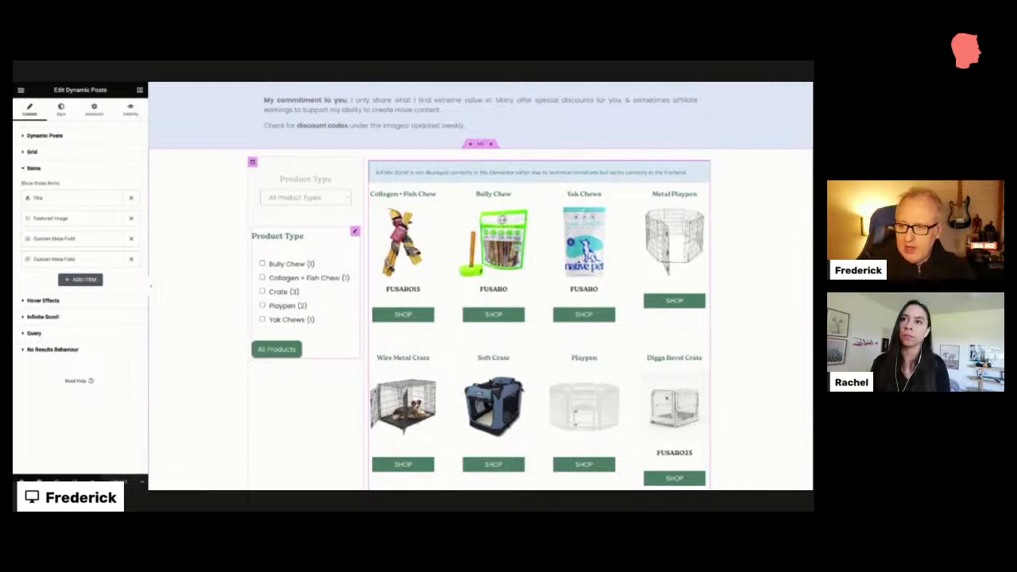
Try the site header's search box with the term "chew", clear the term and dismiss the results
scroll(224, 157, up, 3)
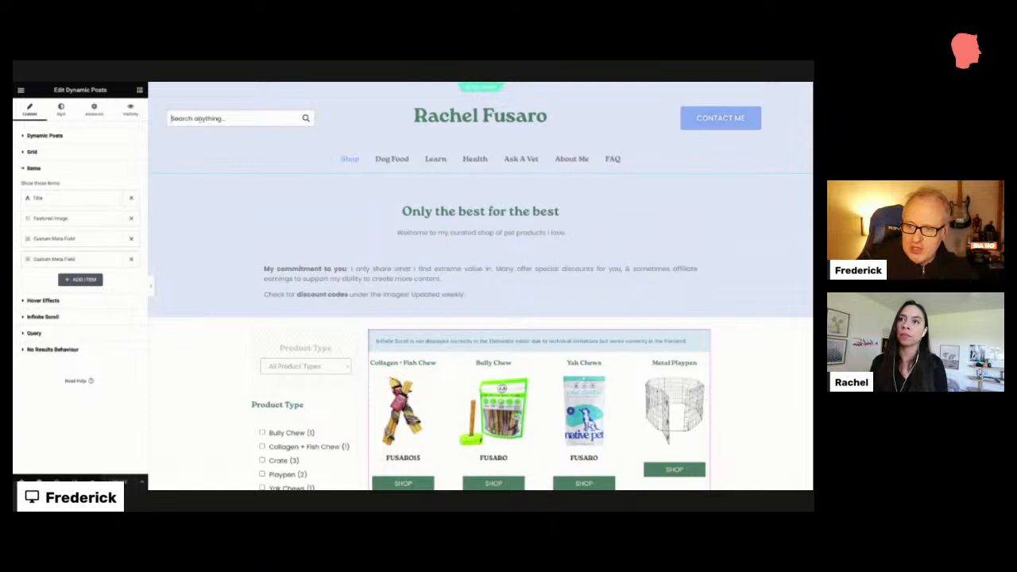
text(chew)
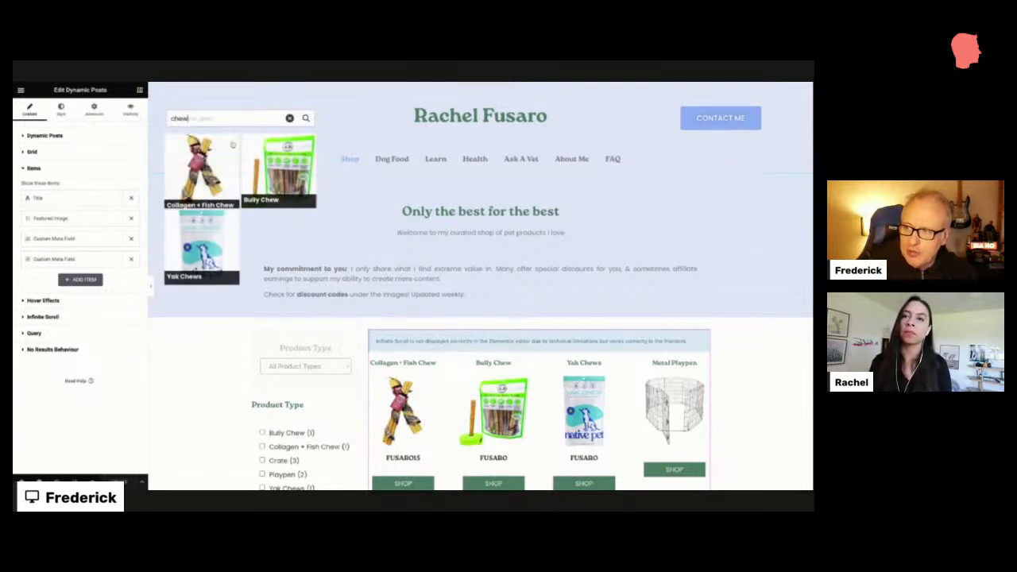
double_click(250, 116)
key(BackSpace)
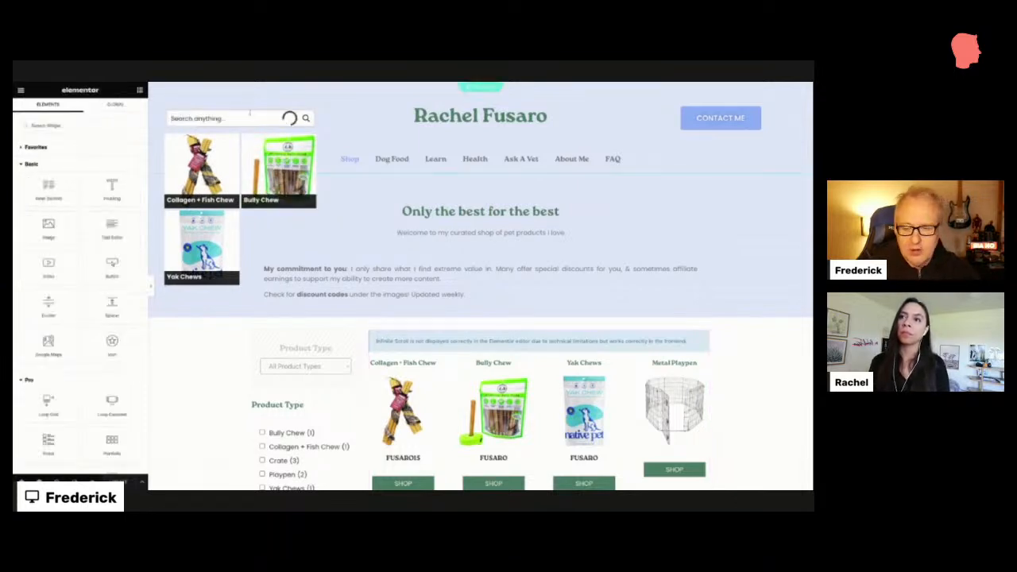
scroll(560, 300, down, 1)
scroll(561, 300, down, 1)
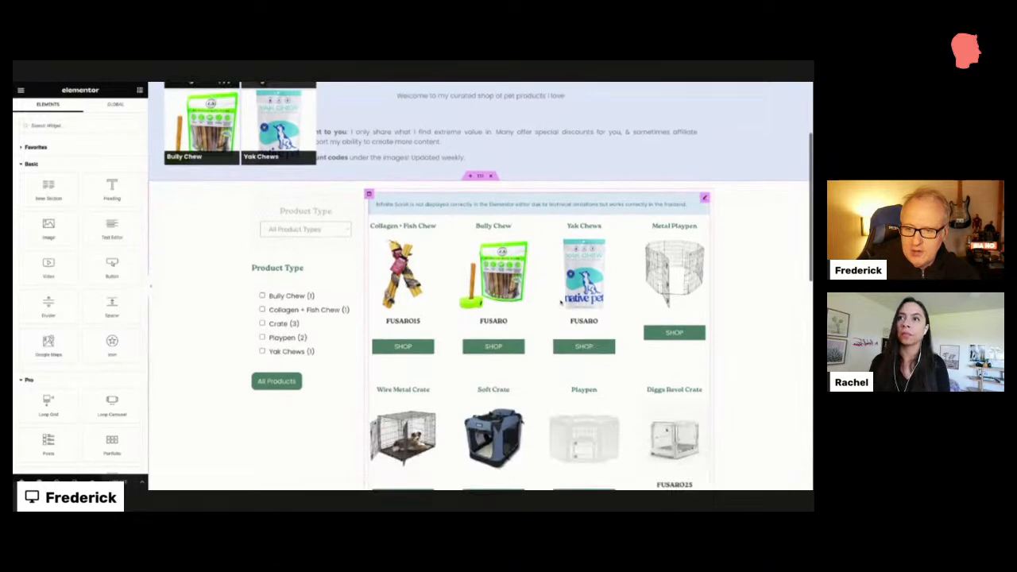
scroll(560, 302, up, 2)
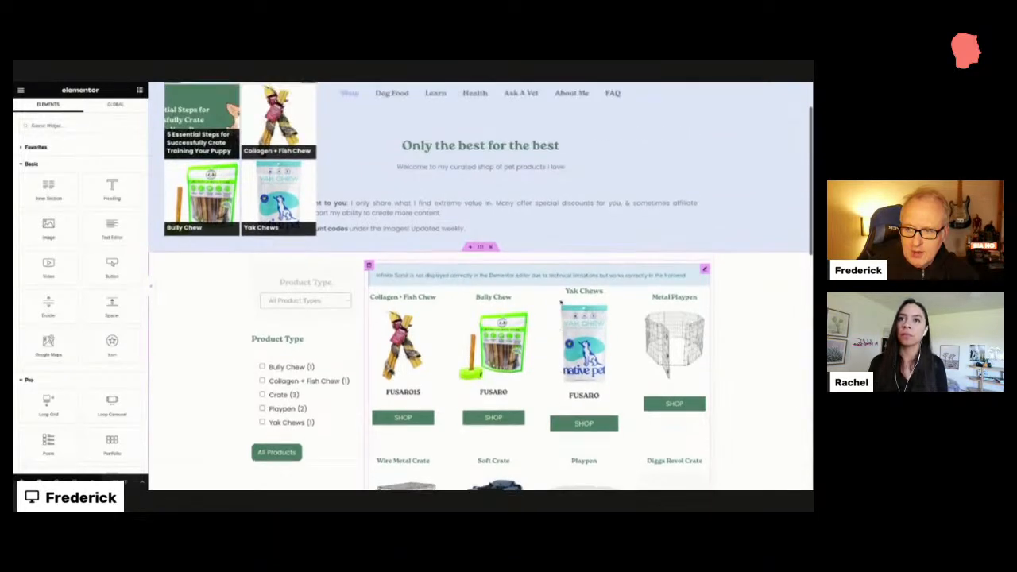
click(737, 277)
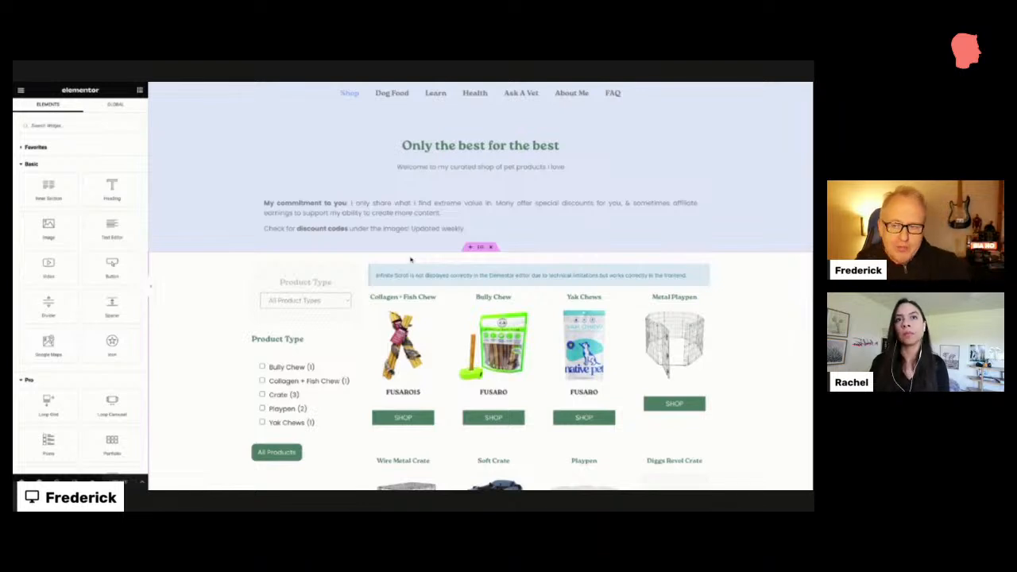
Bring up the header search box's results without entering a search term
scroll(411, 259, up, 1)
scroll(302, 281, down, 2)
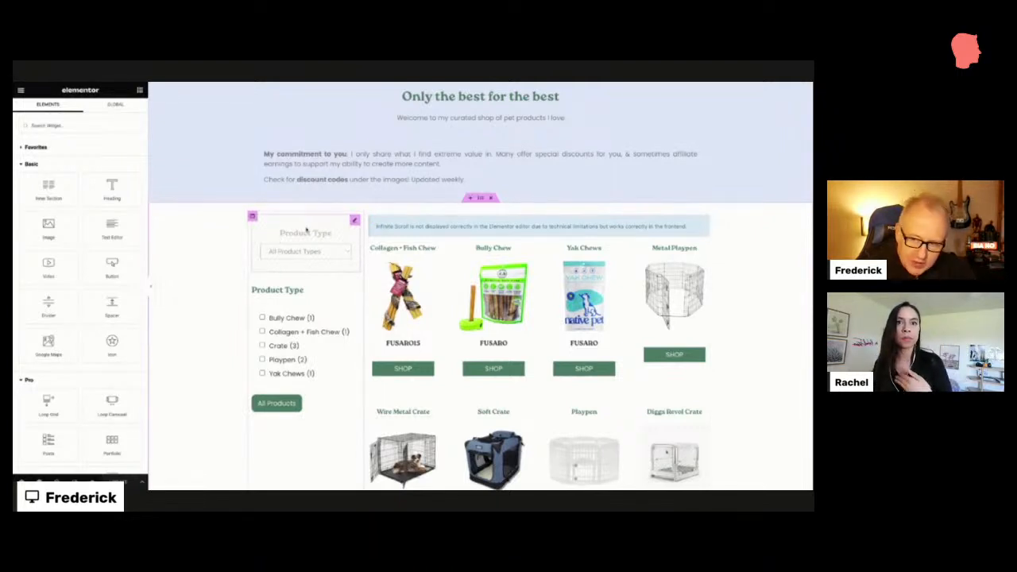
scroll(306, 230, up, 2)
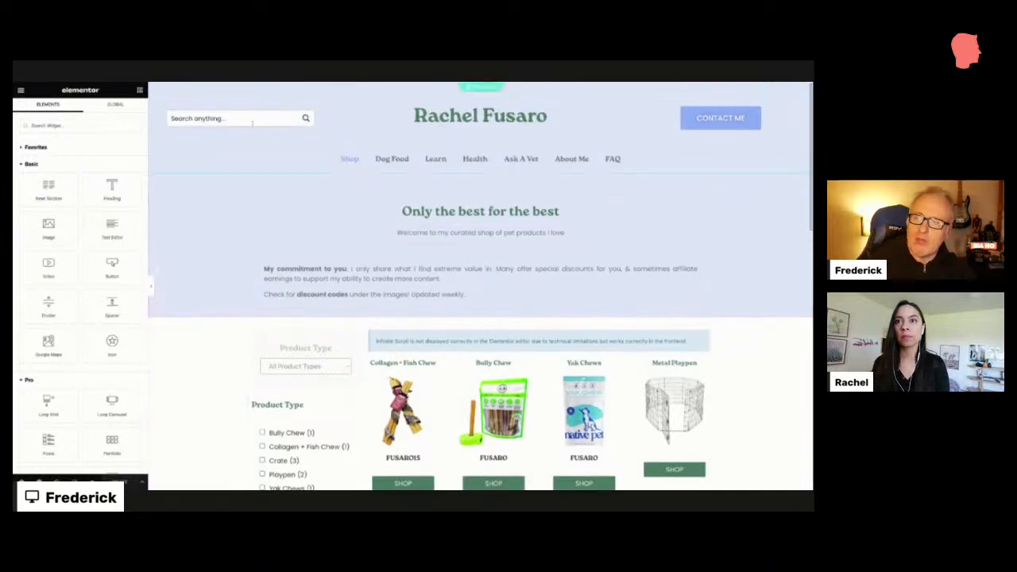
click(245, 118)
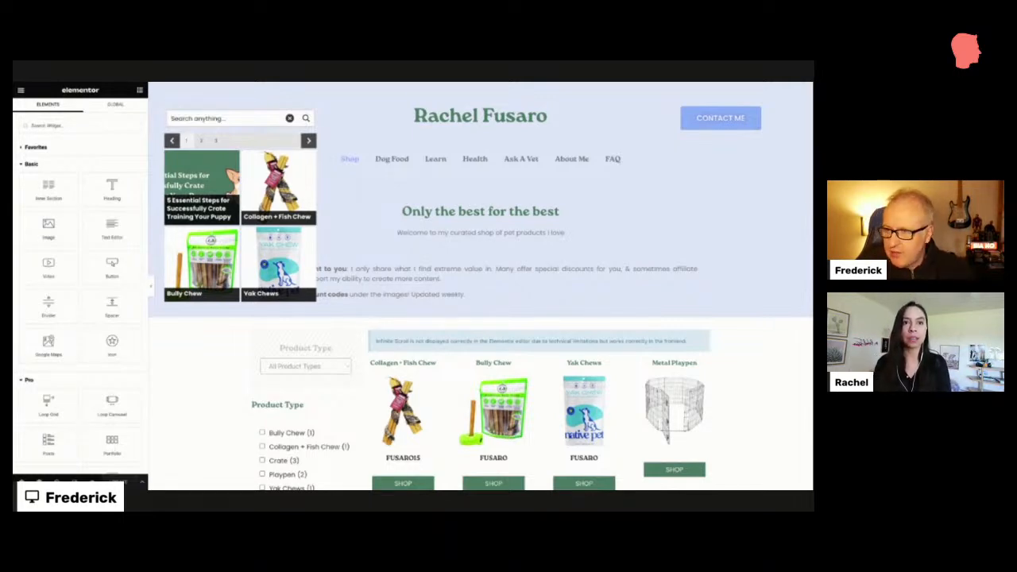
Switch to the WordPress admin and open Ajax Search Pro's list of search instances, highlighting the All Search instance
key(ctrl+Tab)
scroll(132, 321, down, 2)
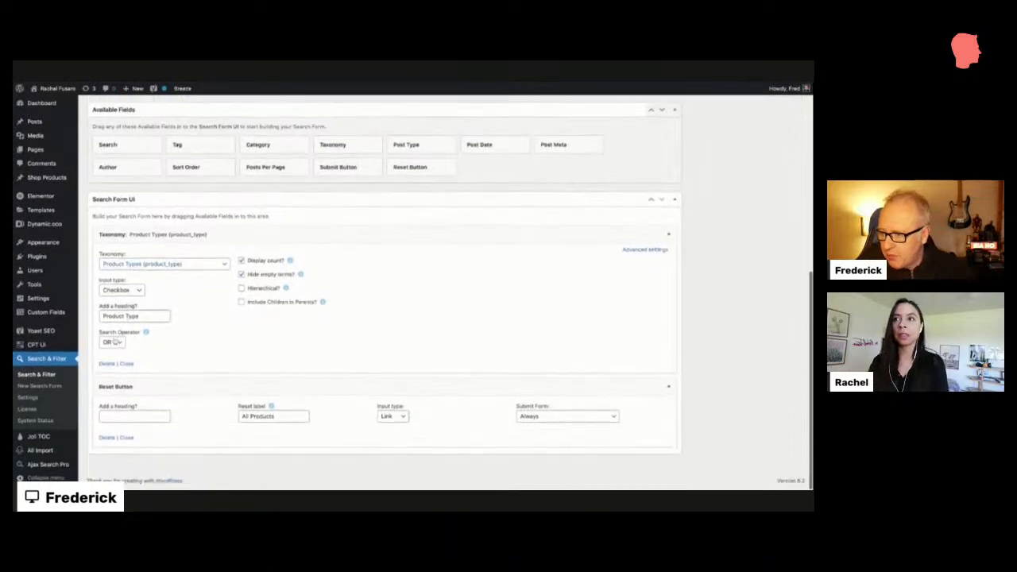
scroll(43, 456, up, 1)
mouse_move(45, 466)
scroll(45, 466, down, 1)
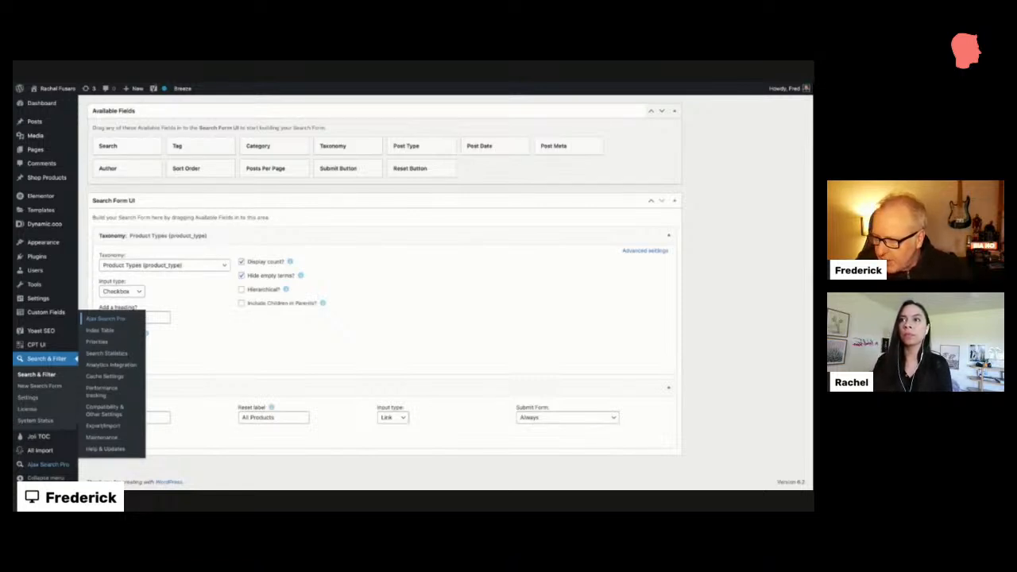
click(105, 318)
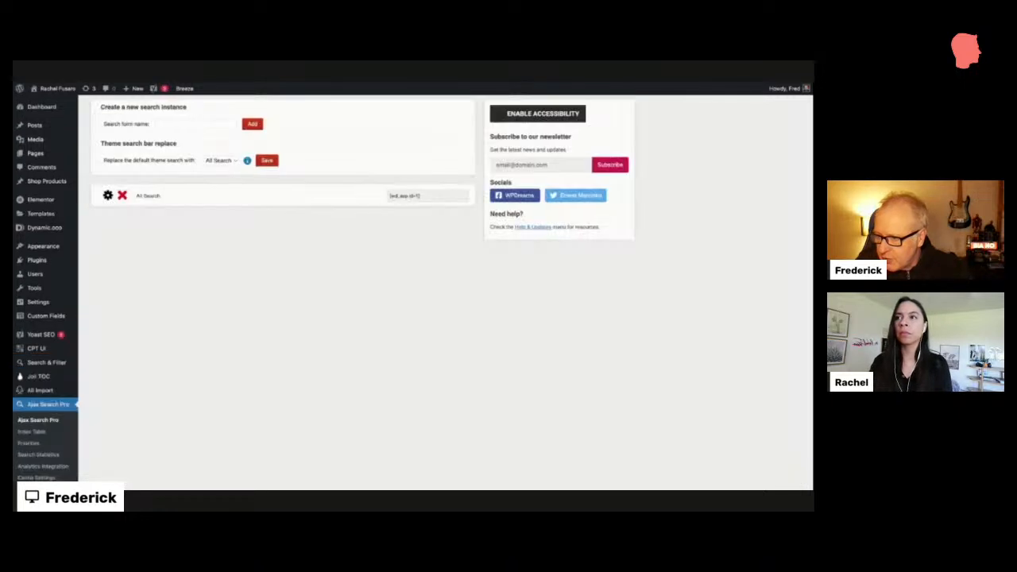
triple_click(181, 197)
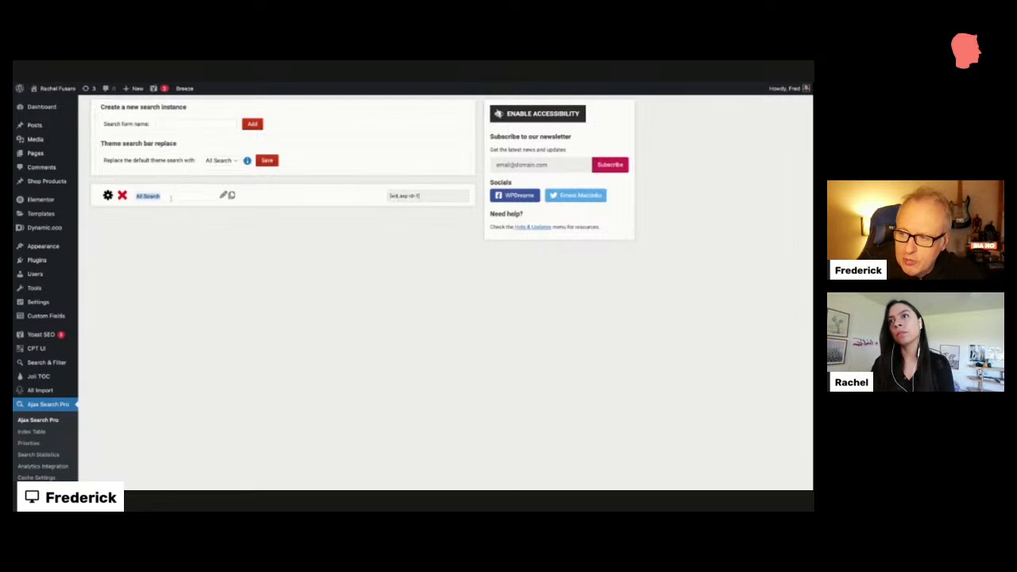
Examine the All Search instance's search sources, including the post types it searches, and return to the search list
click(108, 197)
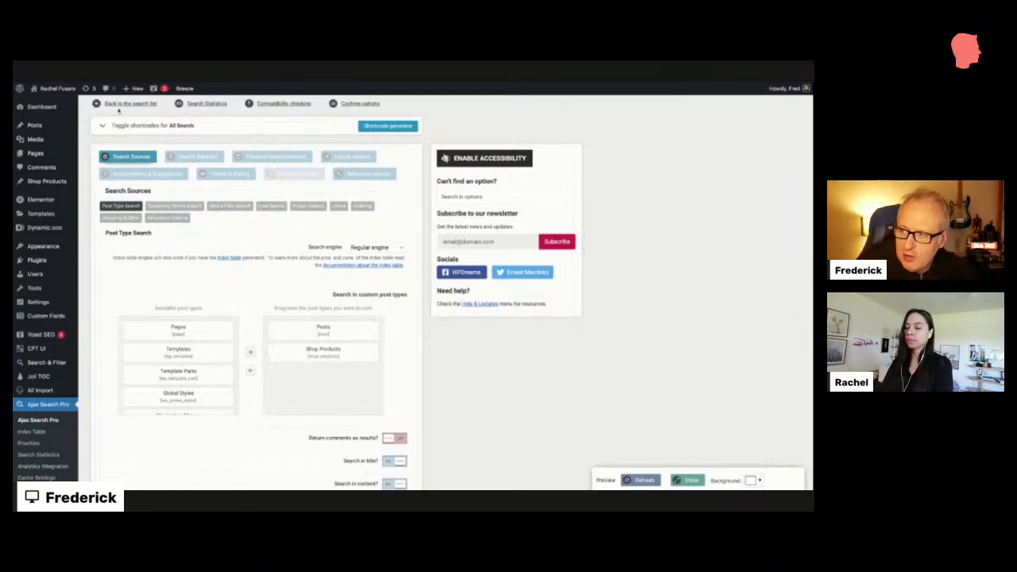
scroll(123, 105, down, 1)
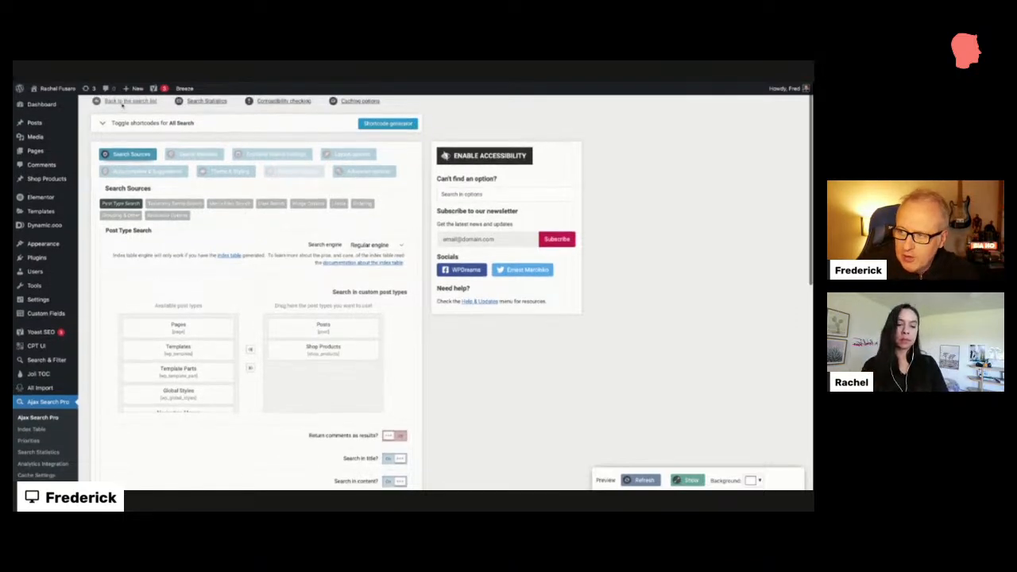
click(122, 104)
click(108, 196)
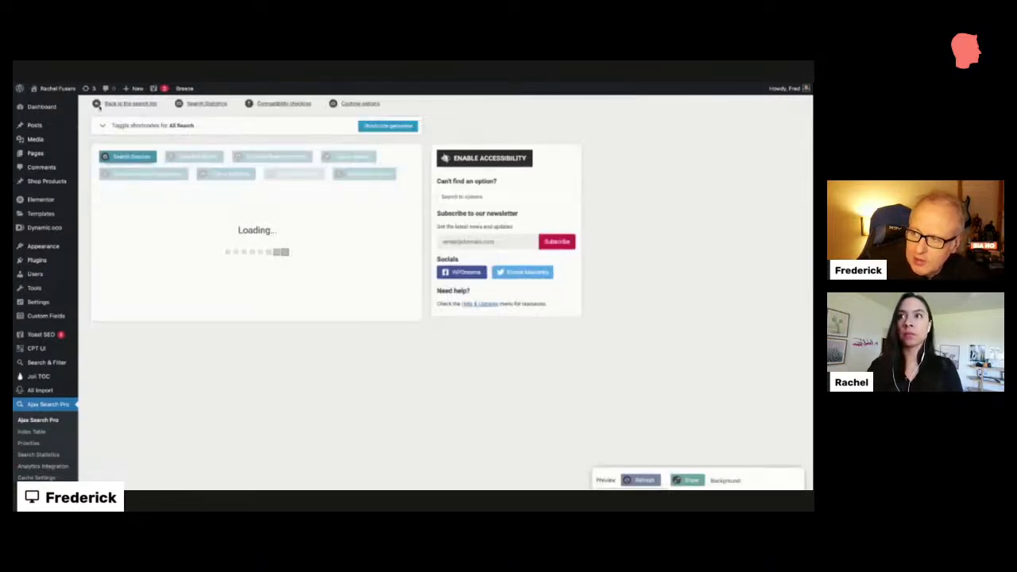
click(113, 104)
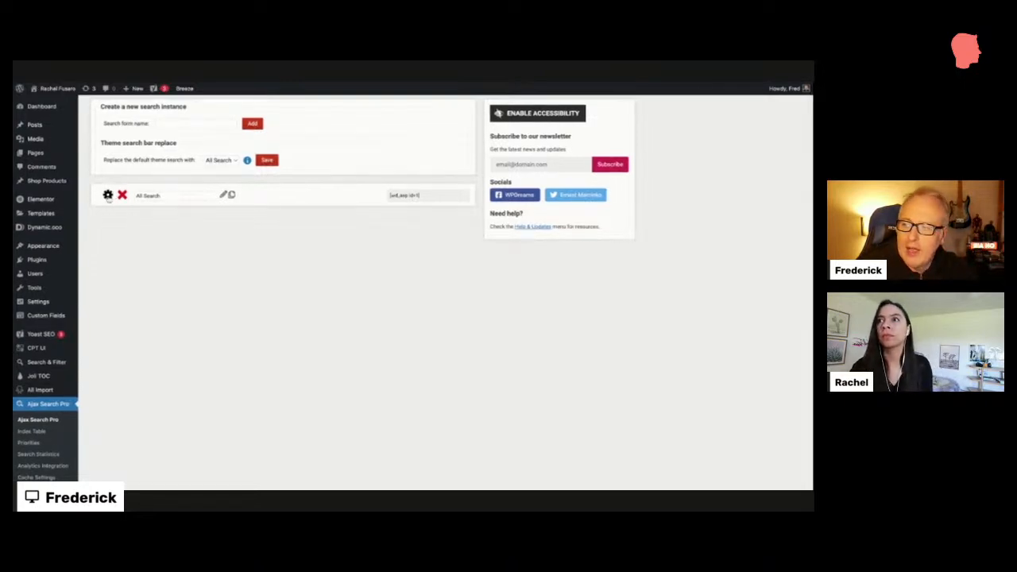
Examine the All Search instance's layout options, highlighting the search box placeholder text
click(108, 195)
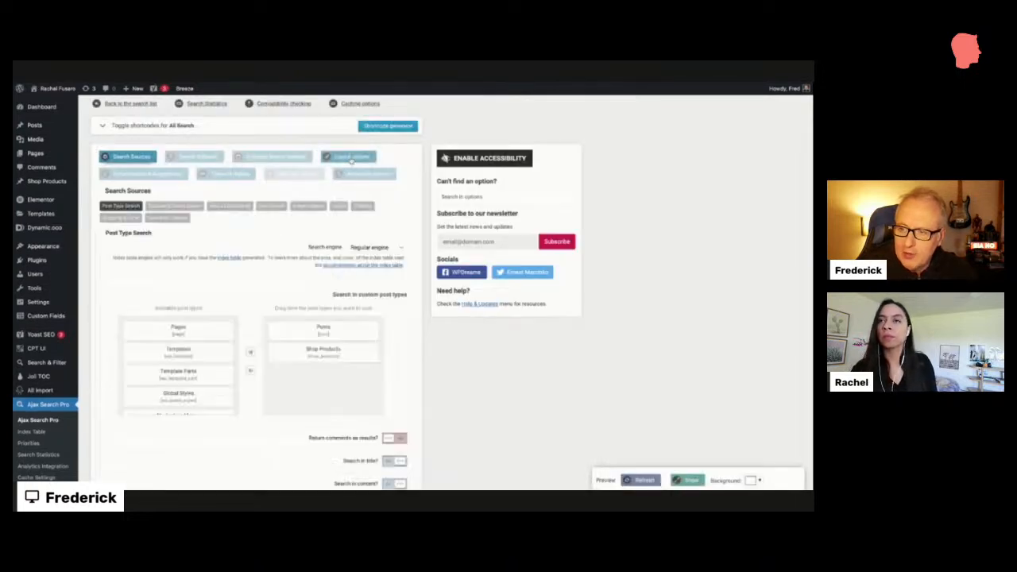
click(352, 157)
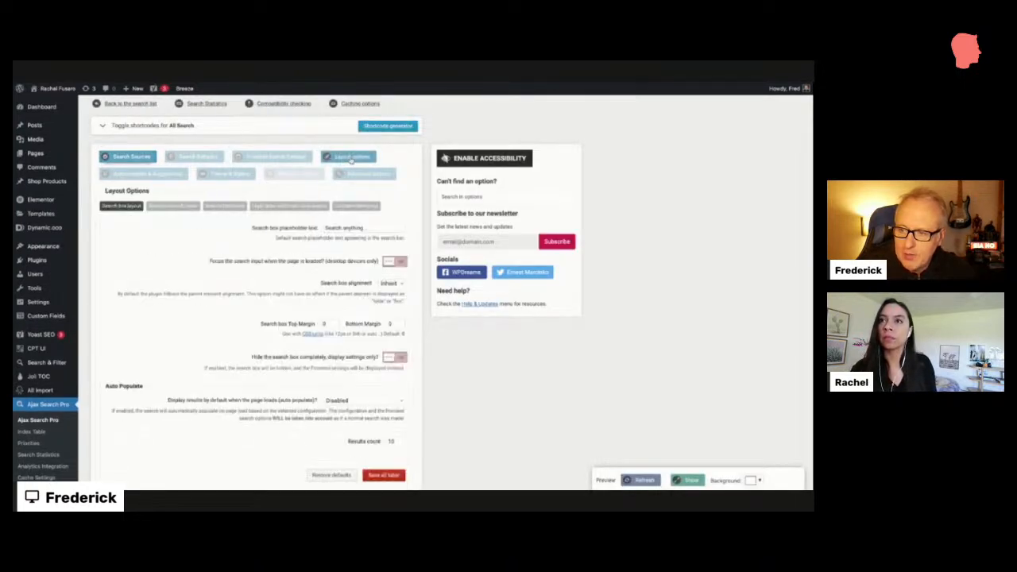
triple_click(382, 228)
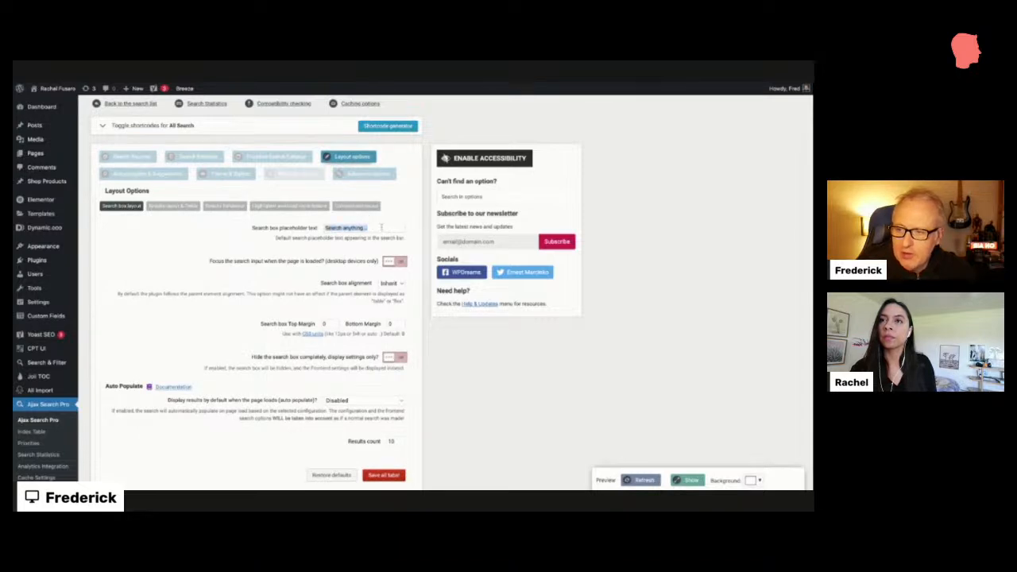
click(373, 228)
drag(344, 228, 379, 229)
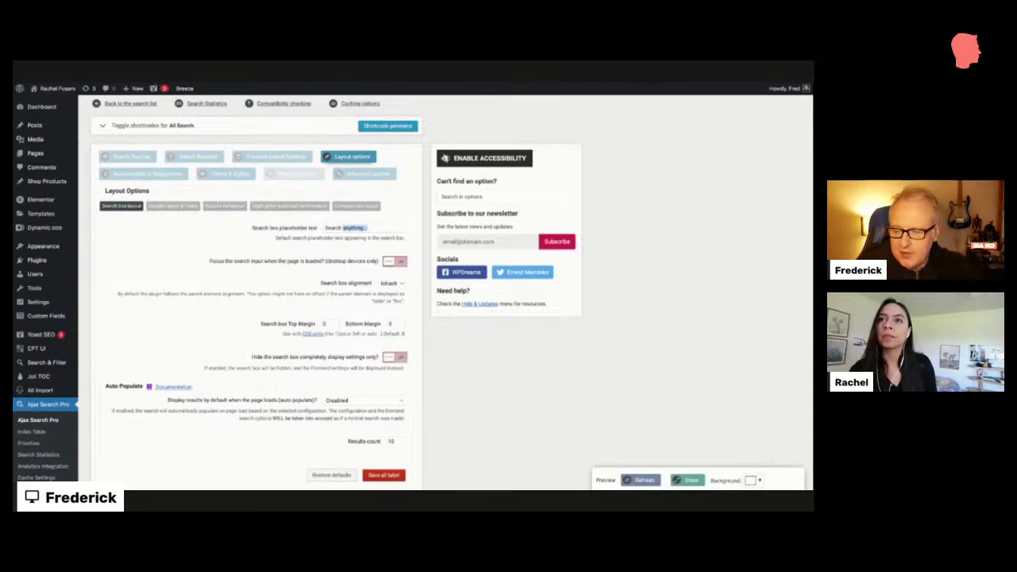
Leave the All Search settings and go to the WordPress dashboard home
click(130, 104)
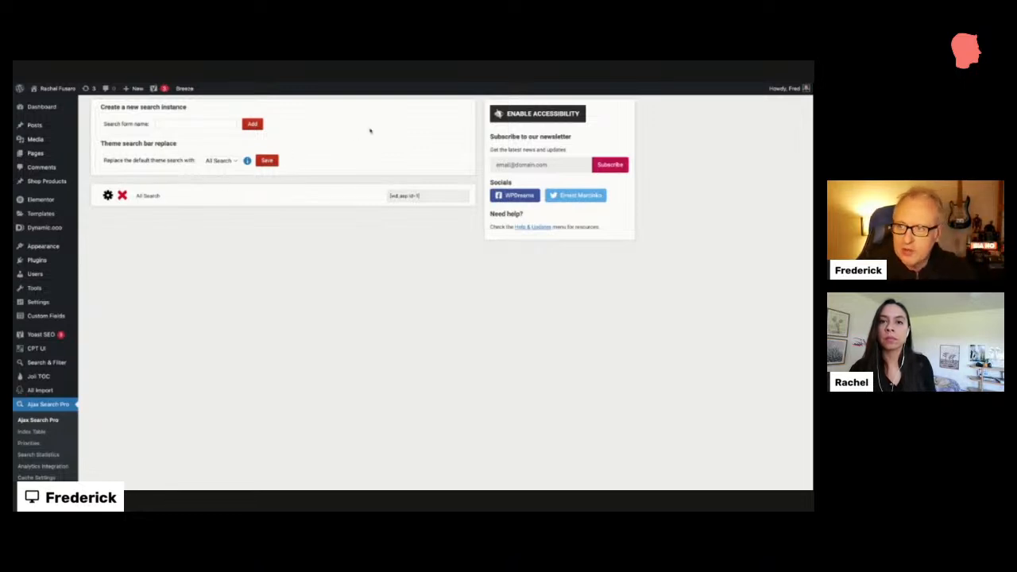
mouse_move(57, 229)
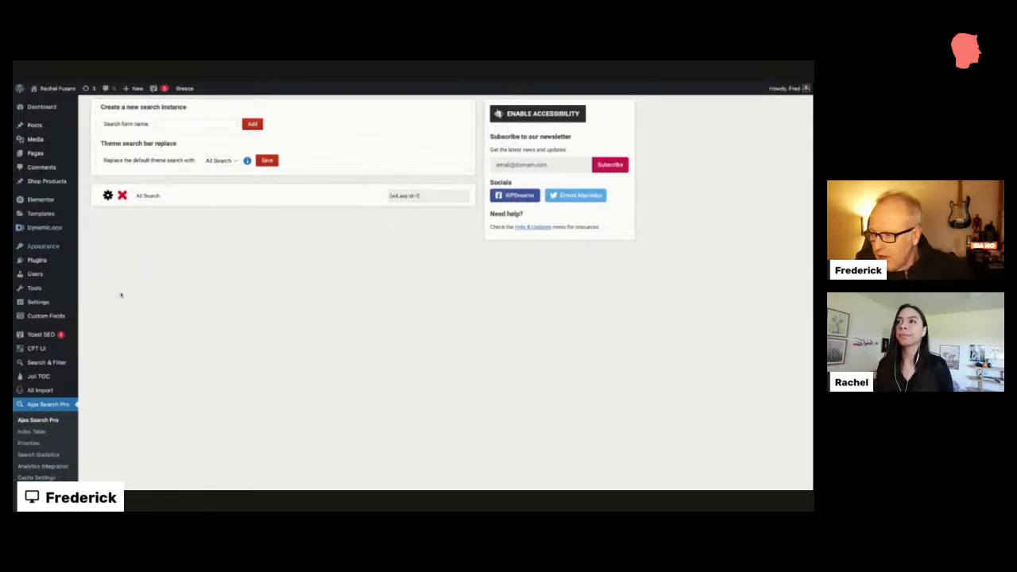
mouse_move(98, 146)
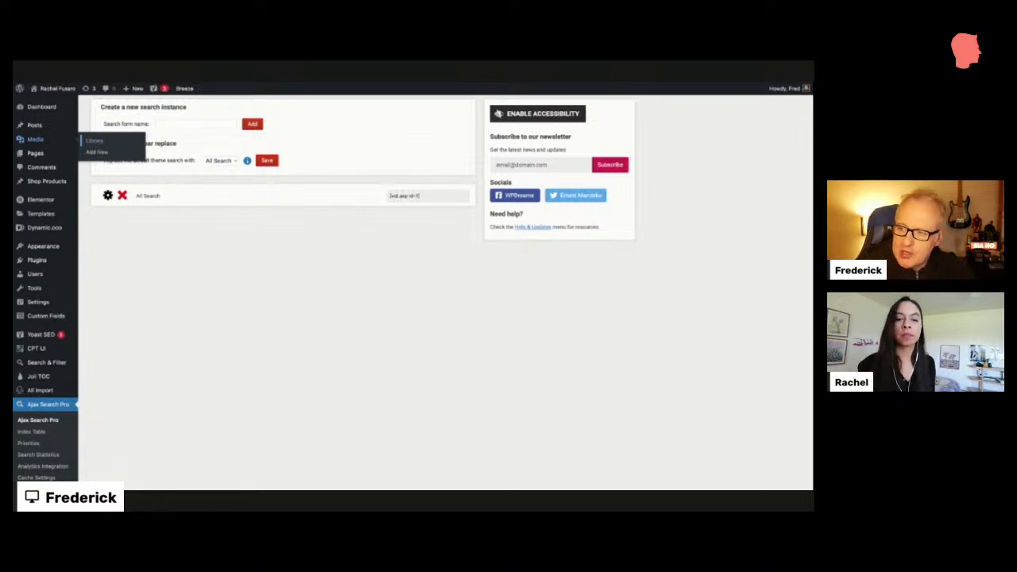
mouse_move(63, 108)
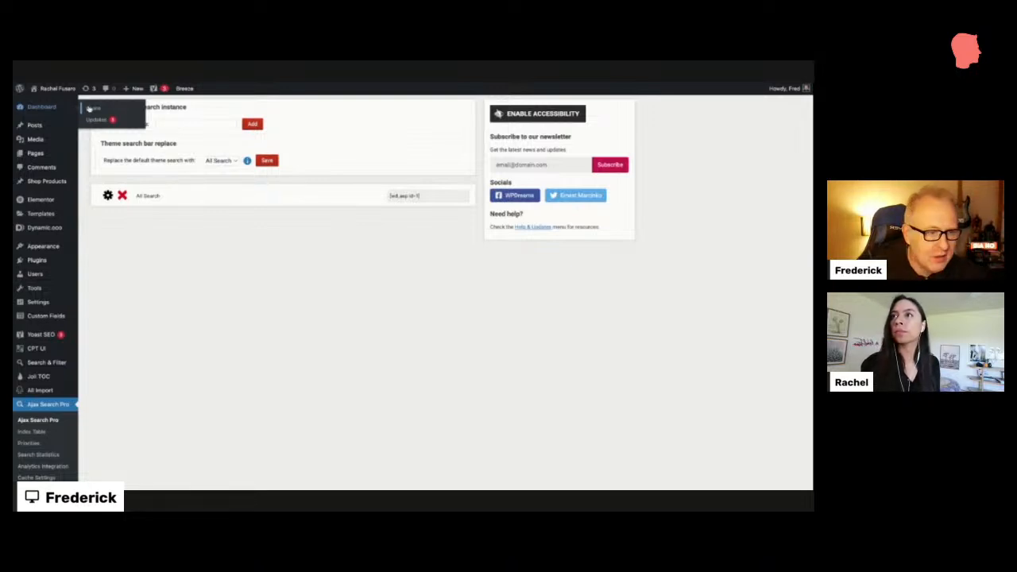
click(93, 108)
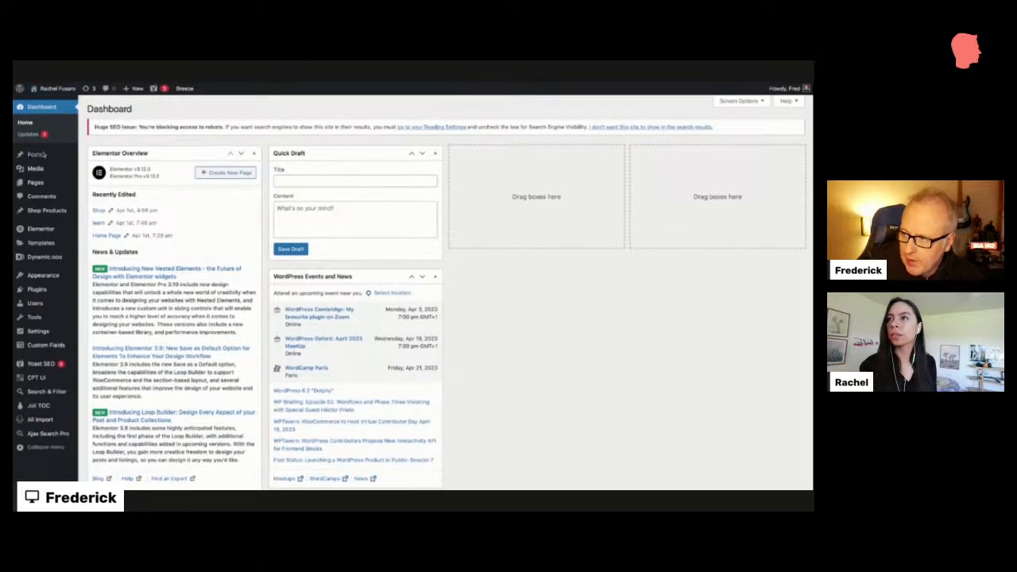
Open the blog post "5 Essential Steps for Successfully Crate Training Your Puppy" for editing from the list of all posts
mouse_move(44, 155)
click(104, 155)
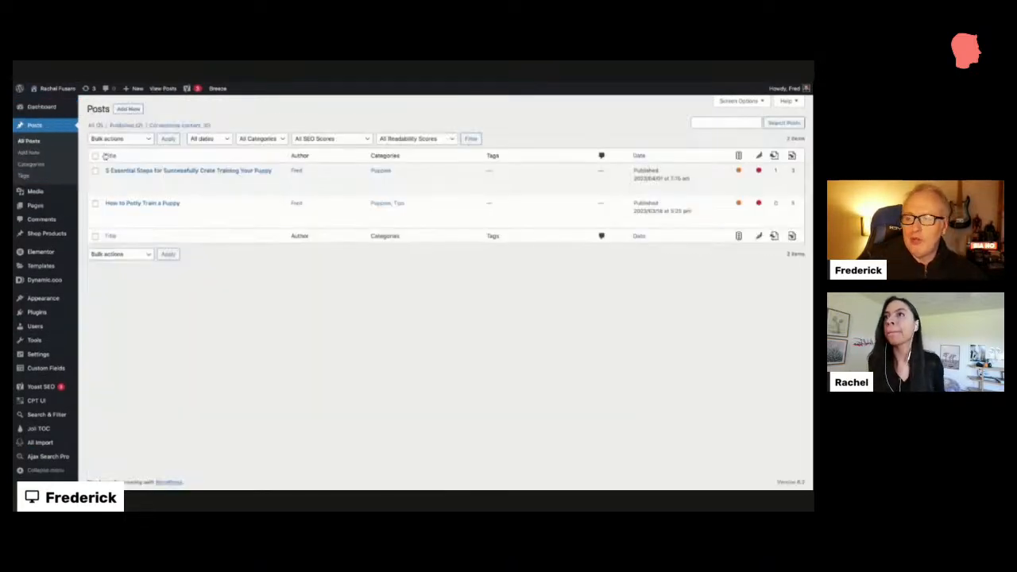
mouse_move(180, 172)
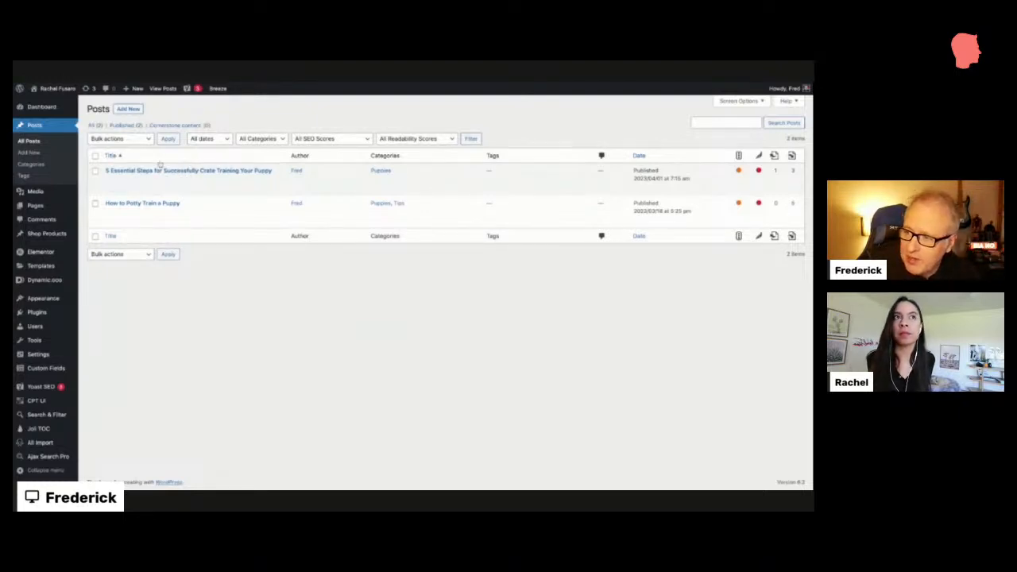
mouse_move(147, 179)
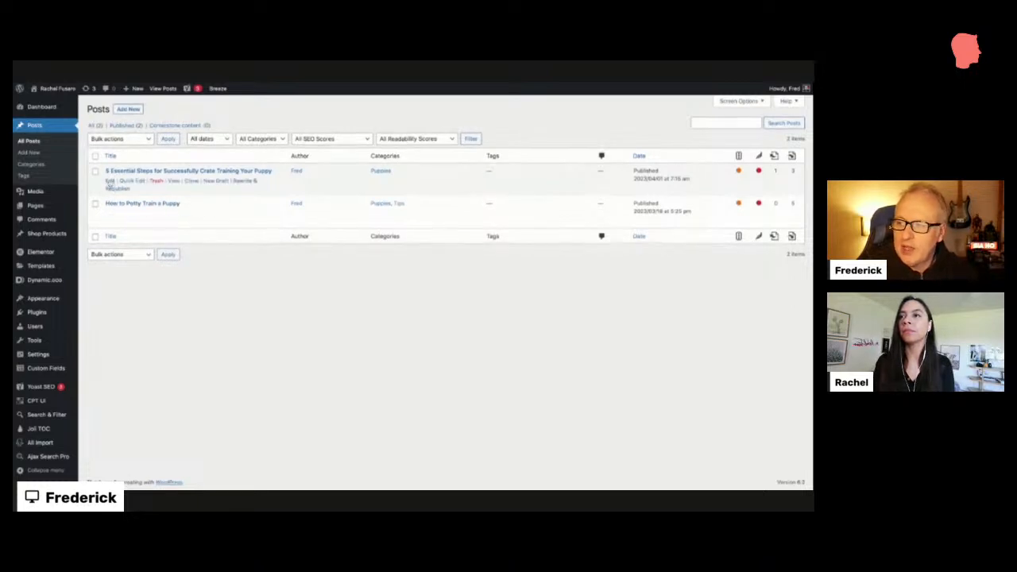
click(110, 182)
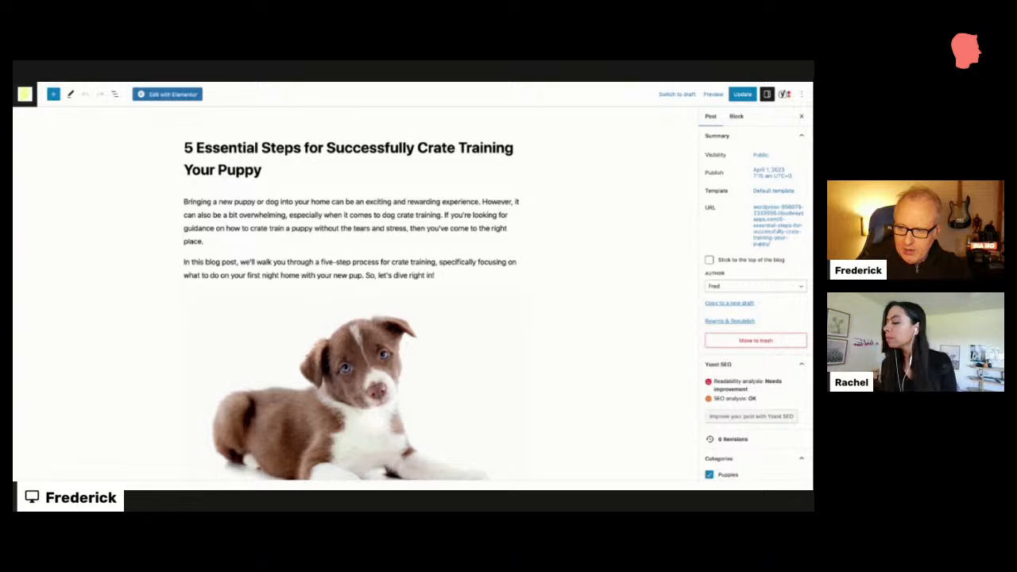
Shrink the brown-and-white puppy image above STEP 1 to about 724 × 483 px and centre-align it
scroll(270, 176, down, 1)
click(245, 179)
scroll(257, 191, down, 6)
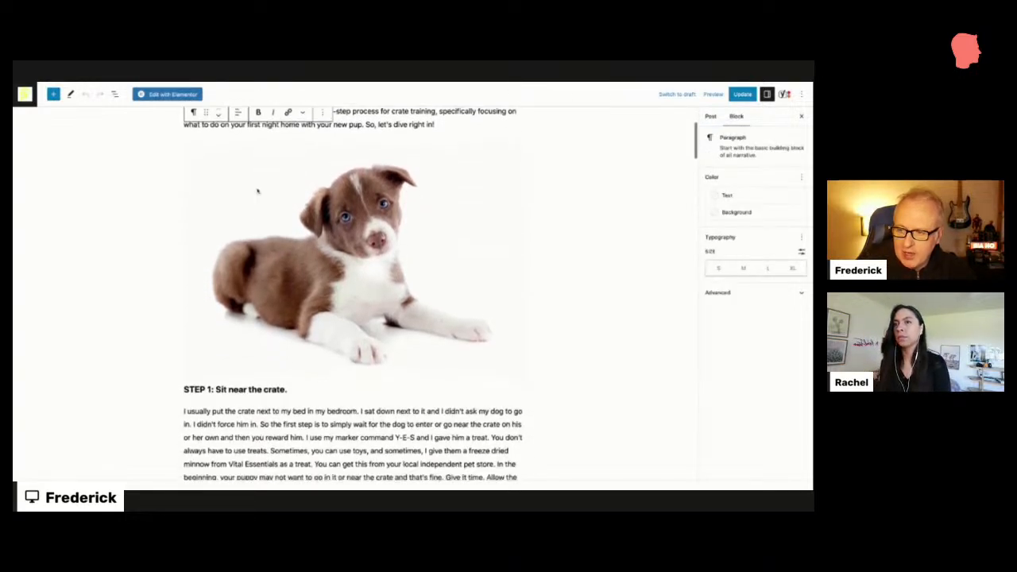
scroll(342, 188, down, 4)
scroll(357, 183, up, 3)
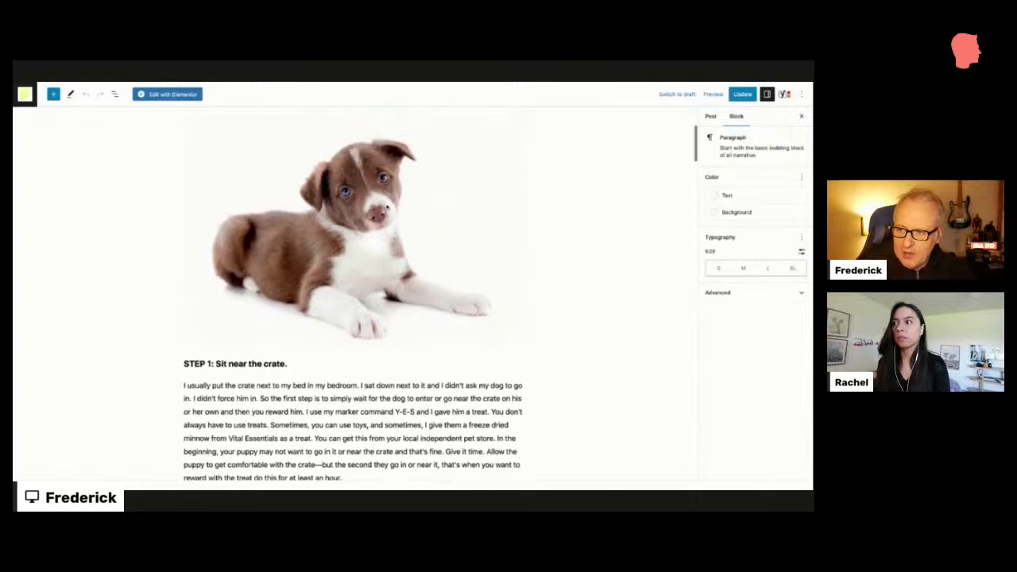
click(411, 205)
drag(526, 223, 465, 221)
click(237, 179)
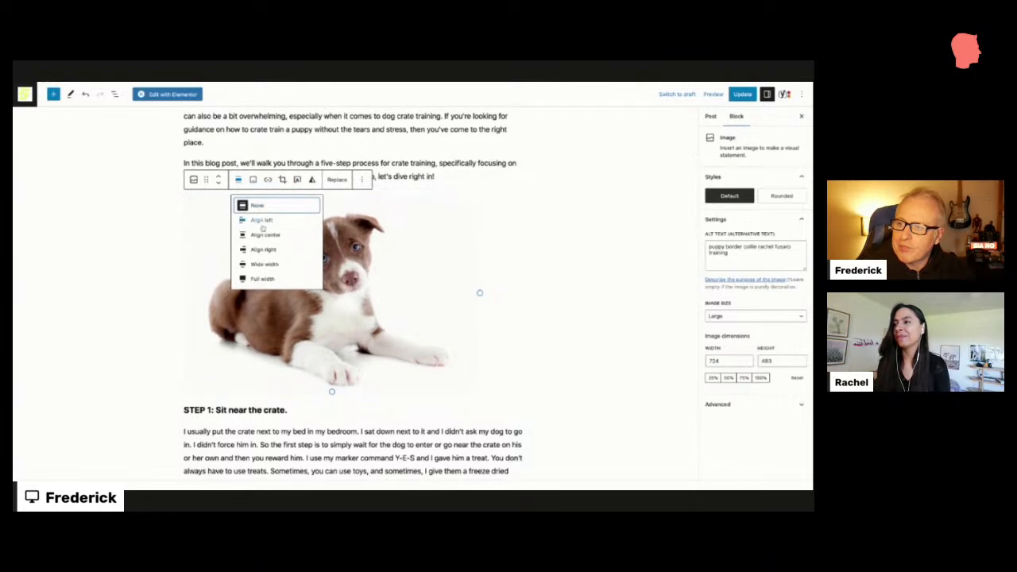
click(262, 234)
Highlight the puppy image's alternative text, review the rest of the post's content and update the post
drag(729, 253, 699, 240)
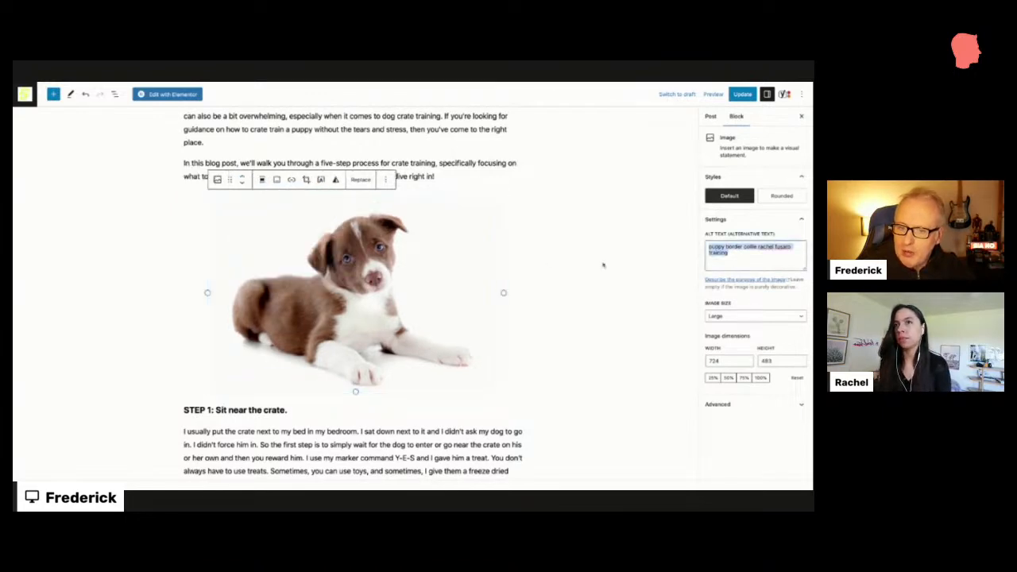
scroll(499, 283, down, 10)
scroll(499, 283, down, 6)
scroll(355, 293, down, 9)
scroll(355, 294, up, 8)
click(742, 94)
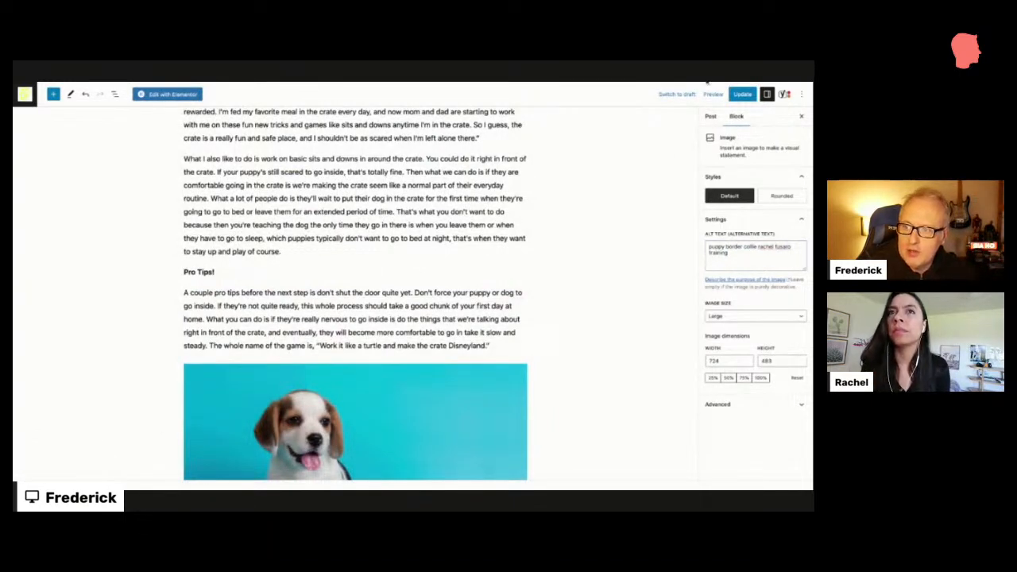
Examine the published crate training post, including its title, body content and table of contents
click(707, 74)
scroll(355, 246, down, 2)
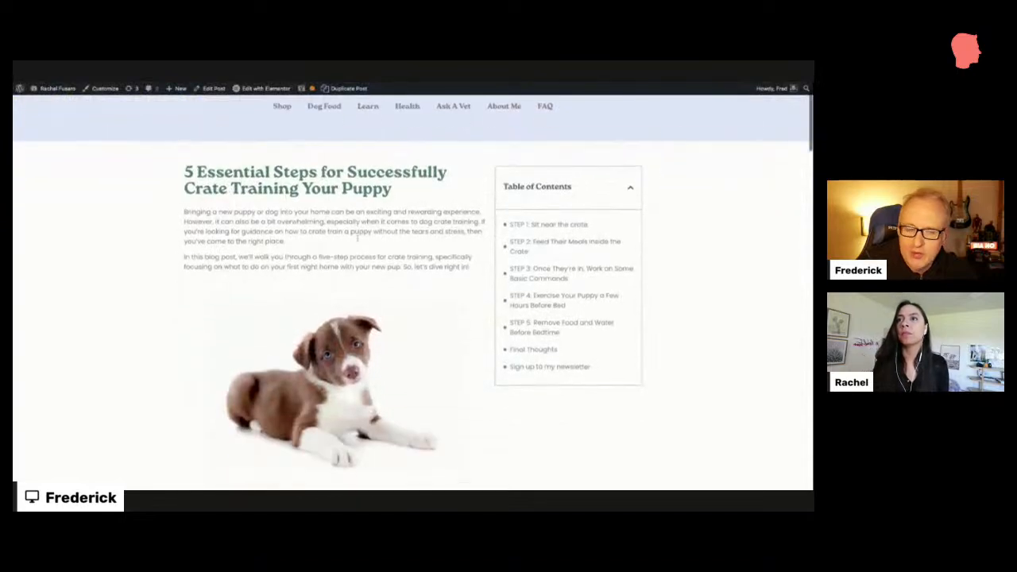
scroll(355, 245, up, 1)
drag(184, 170, 183, 170)
scroll(183, 170, down, 10)
scroll(415, 194, down, 8)
drag(416, 198, 413, 239)
scroll(413, 238, up, 15)
scroll(413, 238, up, 6)
click(684, 234)
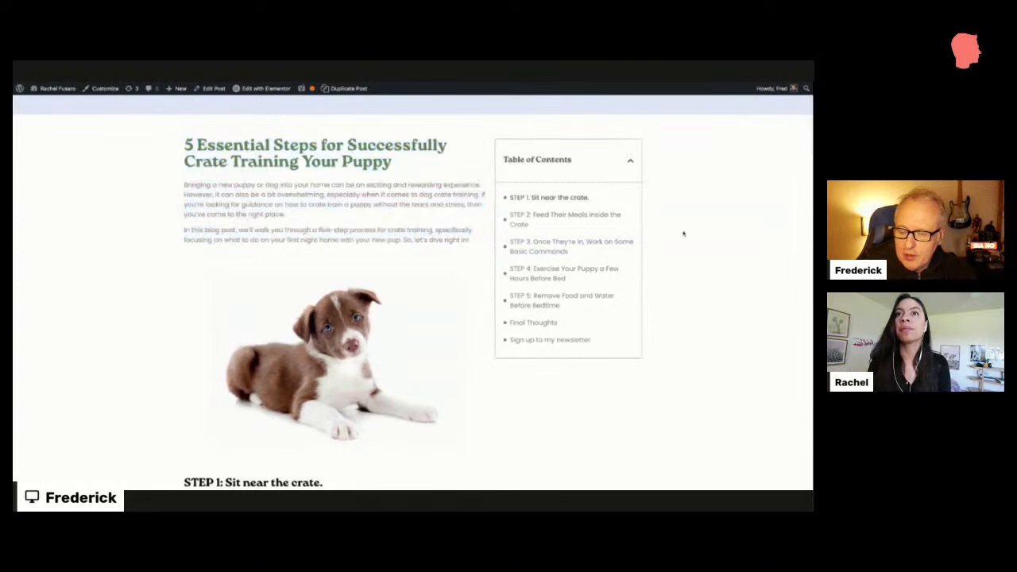
scroll(678, 232, up, 2)
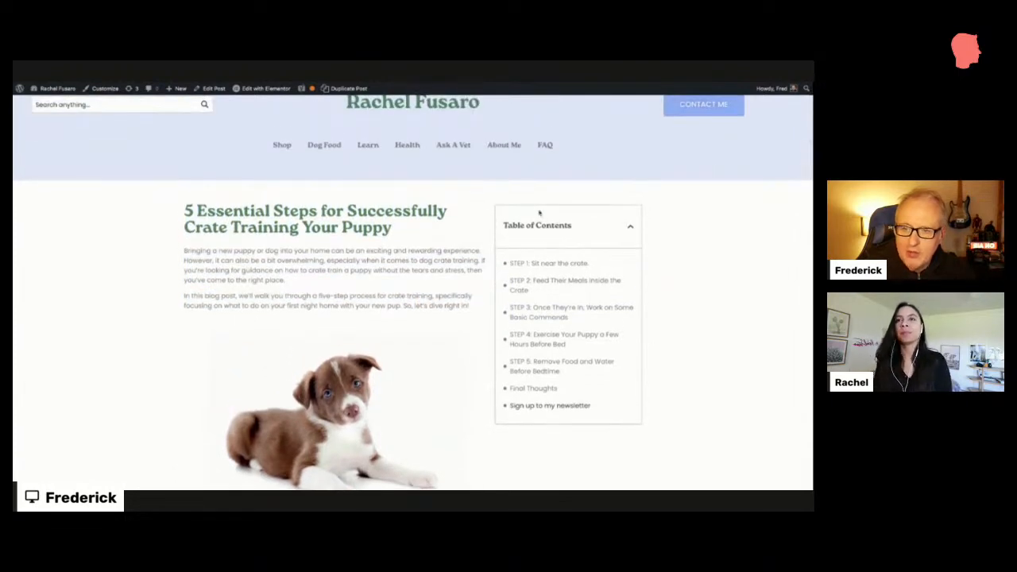
scroll(539, 213, down, 1)
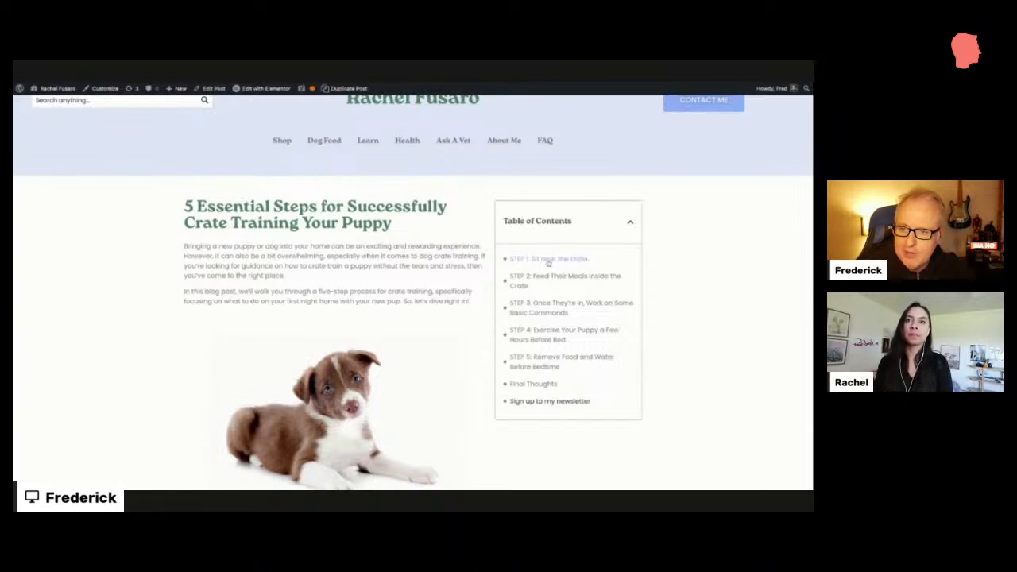
Follow the table of contents to STEP 4 and highlight the newsletter sign-up form at the post's end
click(531, 330)
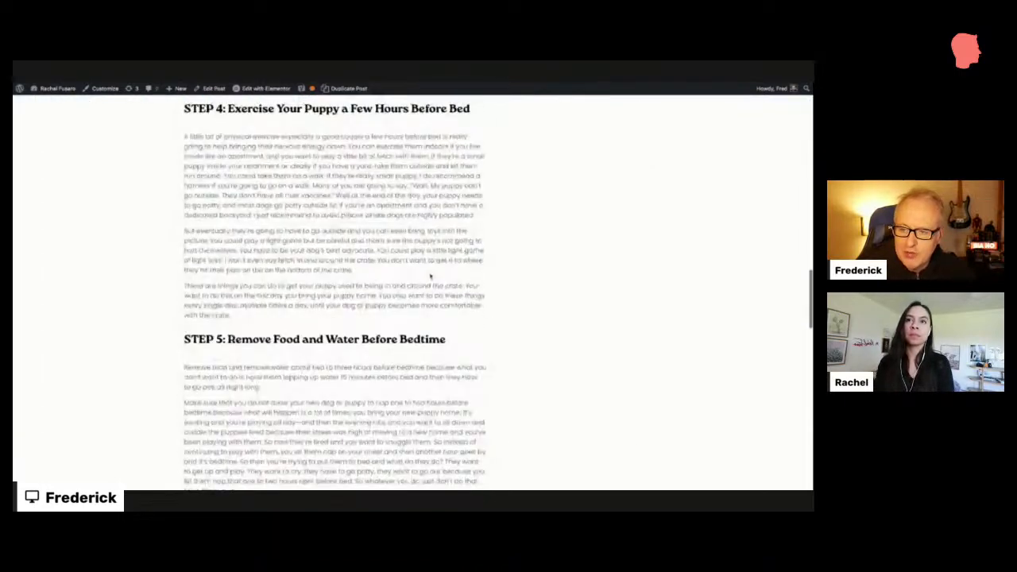
scroll(430, 274, down, 3)
scroll(430, 275, down, 5)
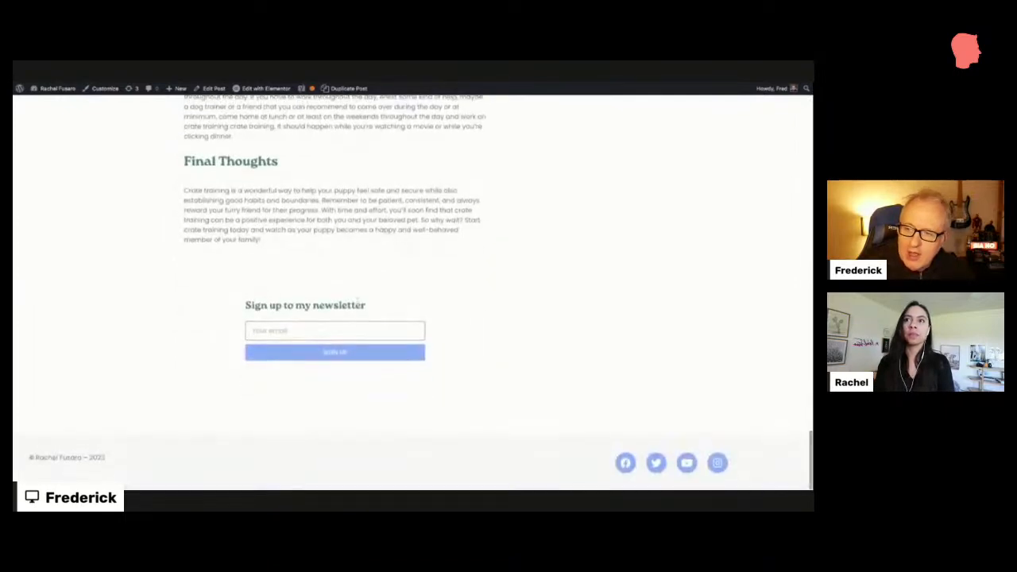
drag(235, 297, 483, 361)
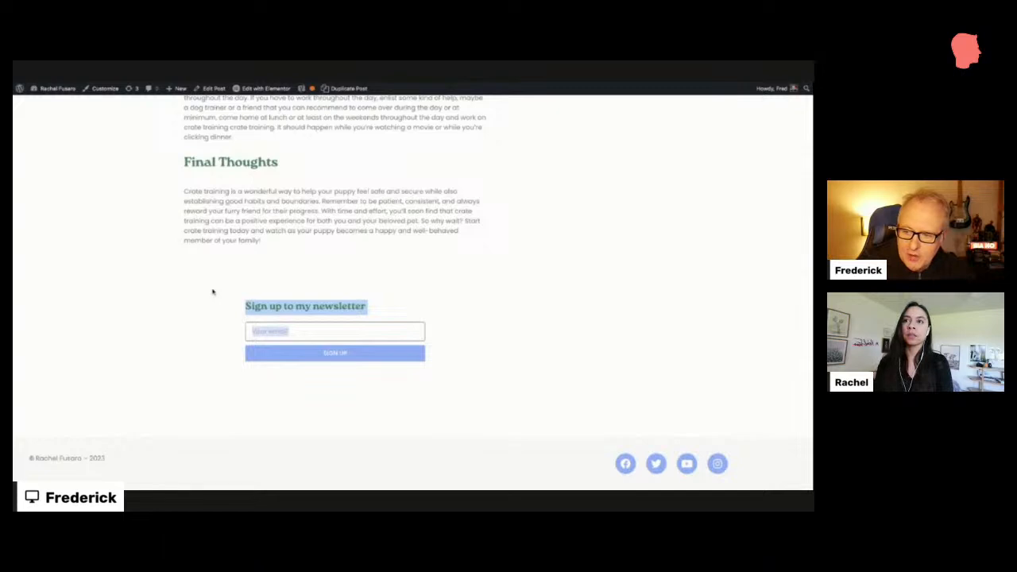
Open the blog post template for editing in Elementor
mouse_move(258, 89)
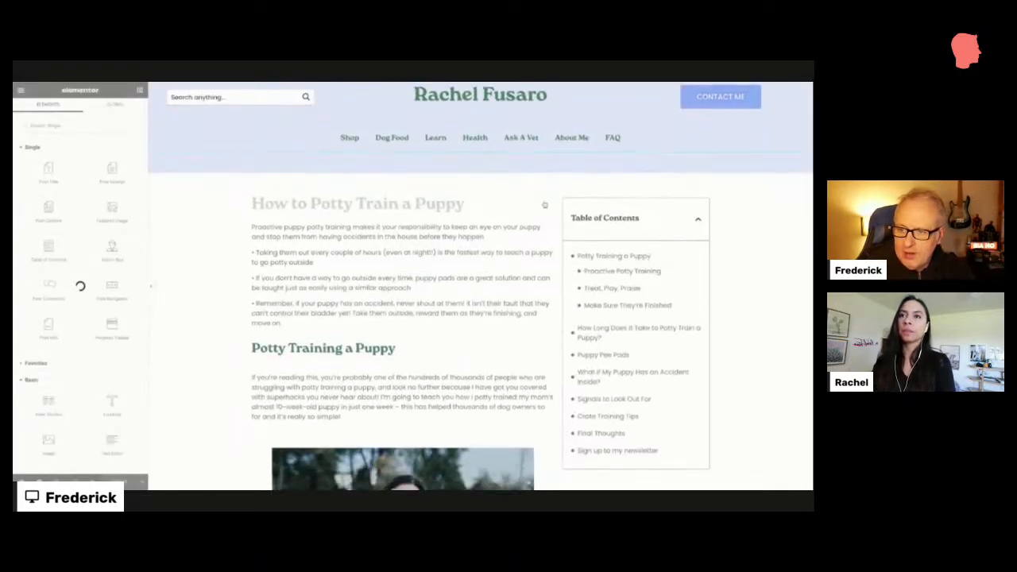
scroll(537, 190, down, 1)
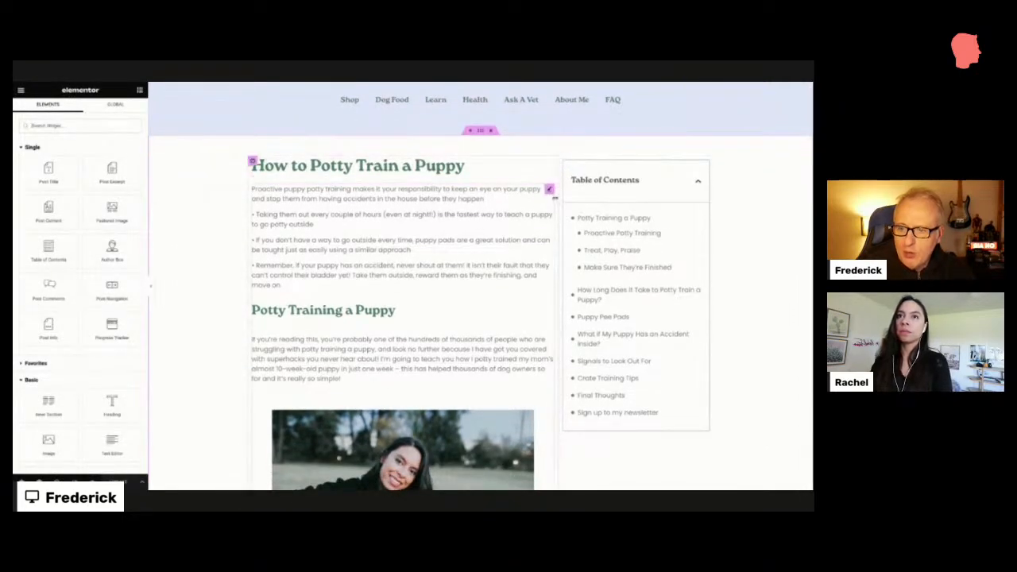
Try moving the post content beneath the table of contents, and revert the move through the editing history
drag(550, 192, 624, 437)
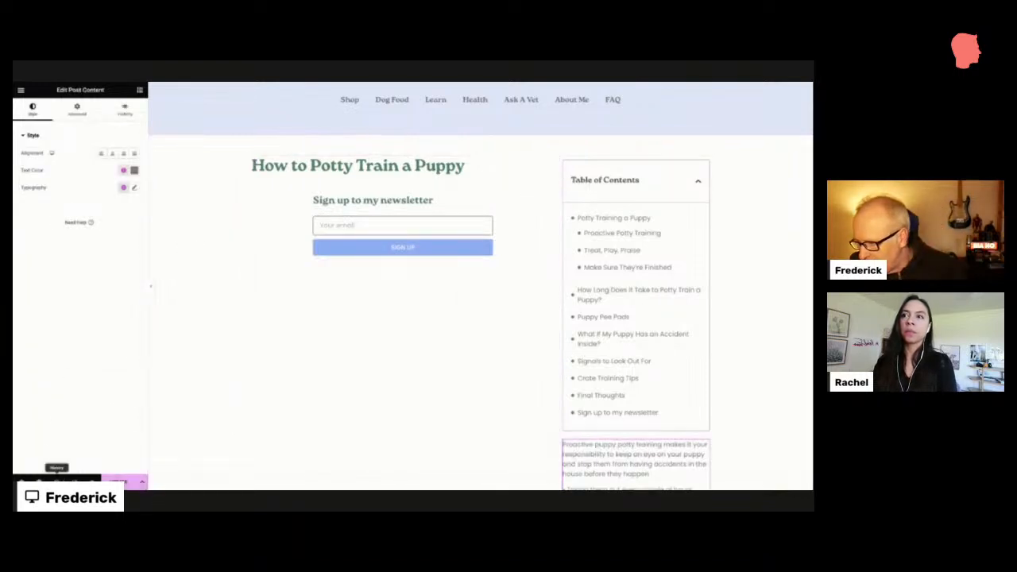
click(56, 481)
click(63, 151)
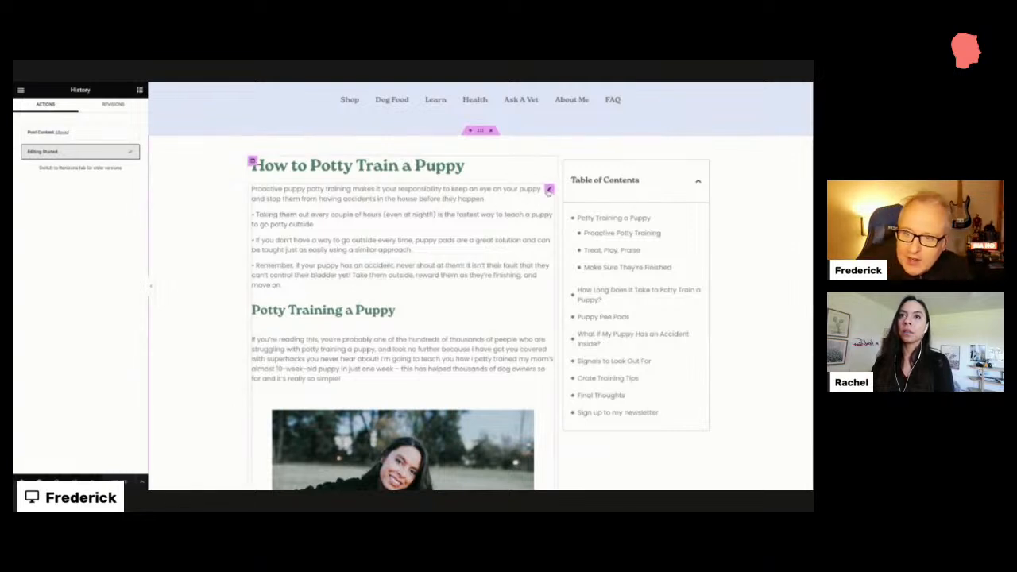
Try moving the post title beneath the table of contents, and put it back above the post content
click(548, 189)
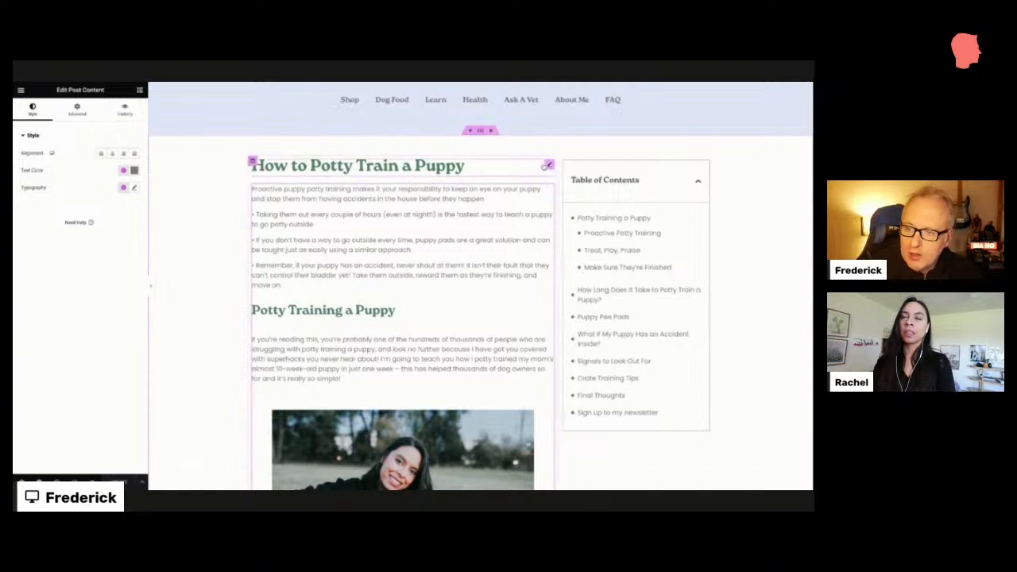
drag(548, 164, 636, 442)
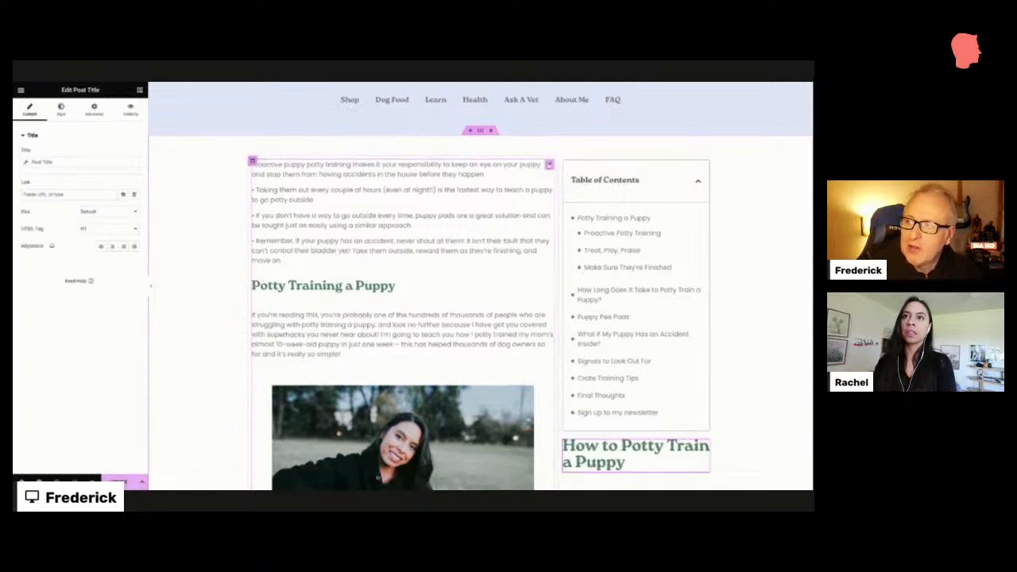
drag(706, 446, 515, 163)
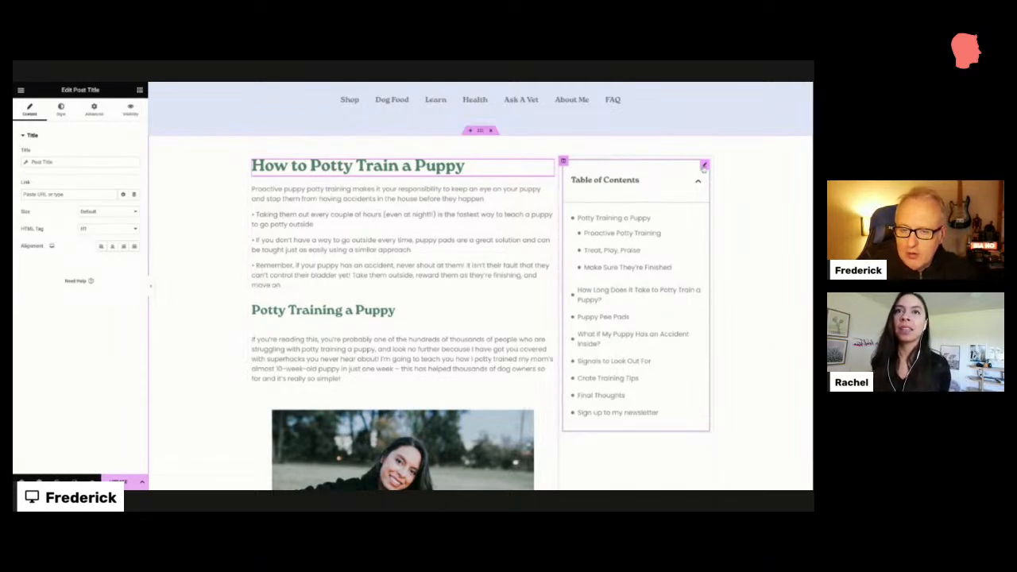
Open the Table of Contents widget's settings and look through the template down to the newsletter form
click(703, 165)
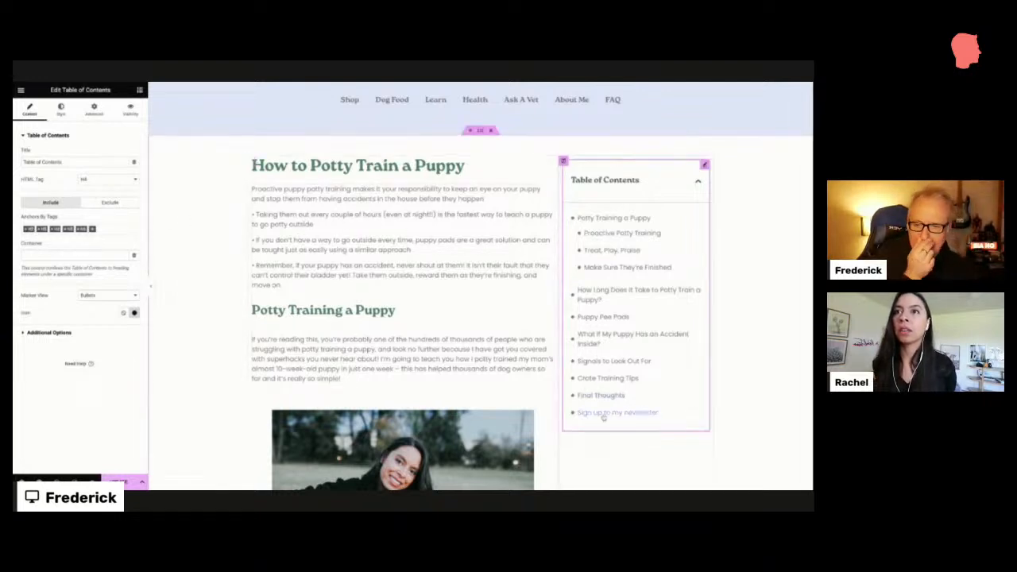
scroll(521, 404, down, 5)
scroll(521, 403, down, 15)
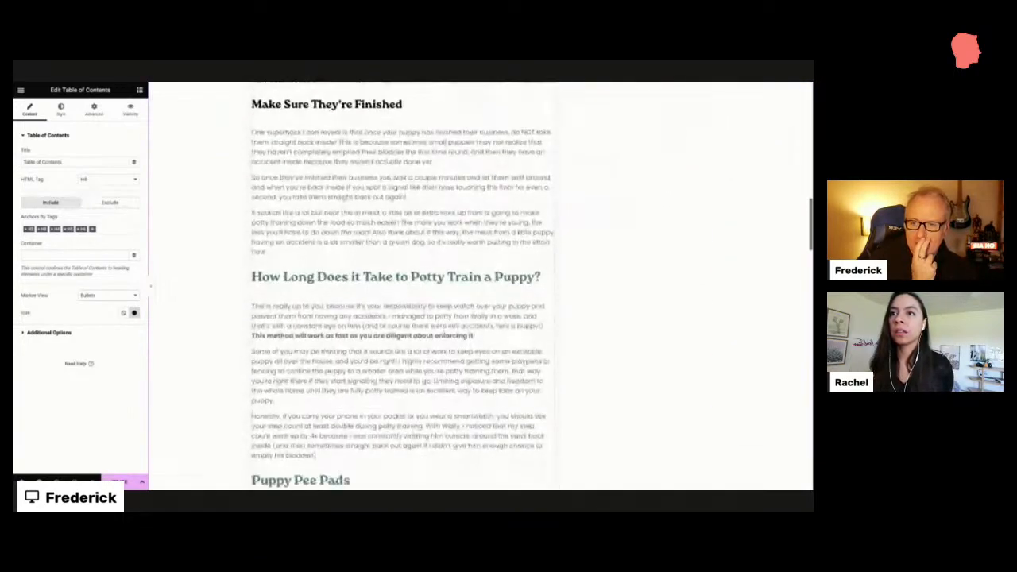
scroll(426, 311, down, 6)
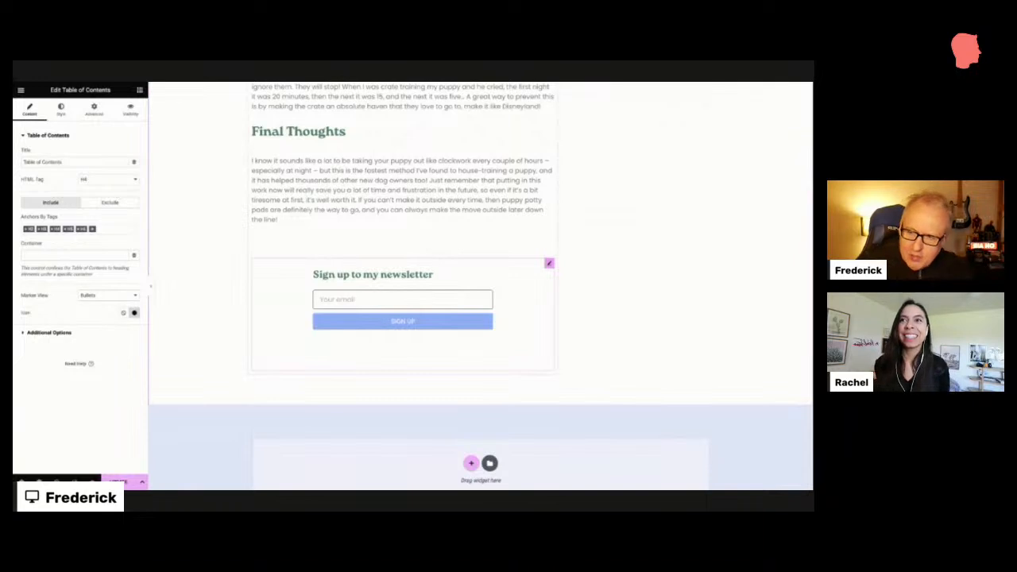
Change the heading text in the newsletter form's HTML field, Item #1, to "Join My Email Family"
click(548, 264)
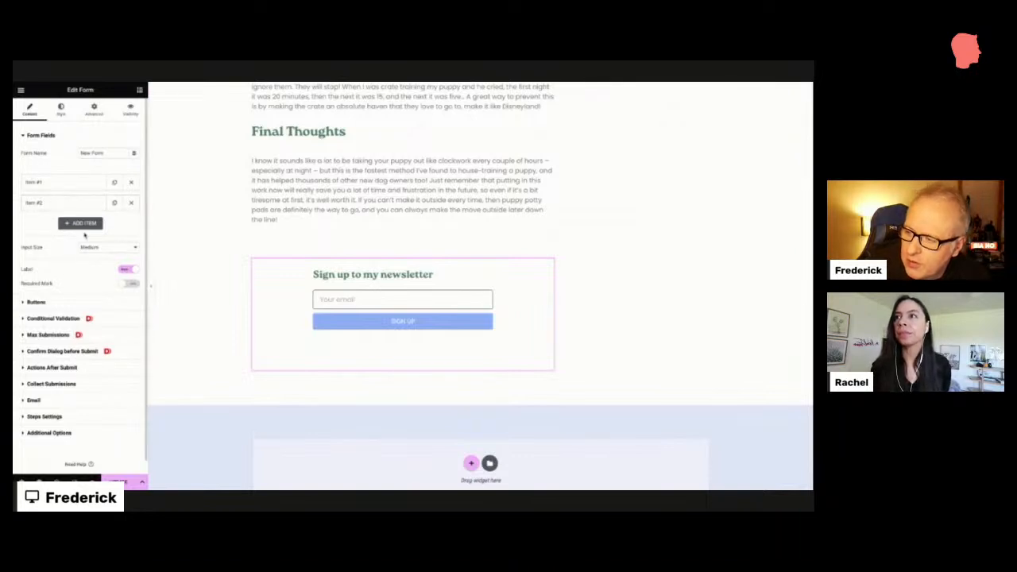
click(76, 185)
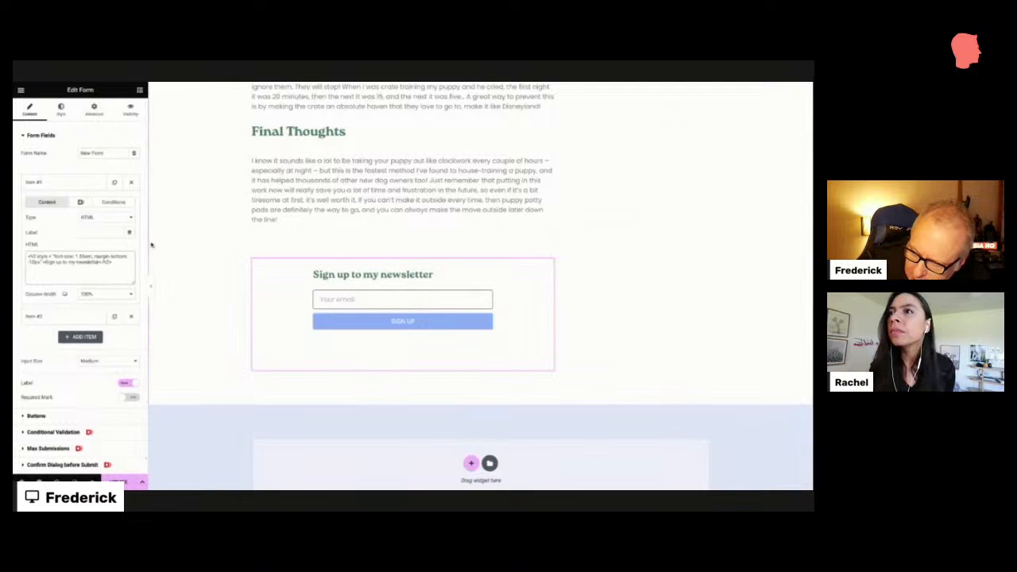
drag(100, 262, 46, 263)
text(Join my)
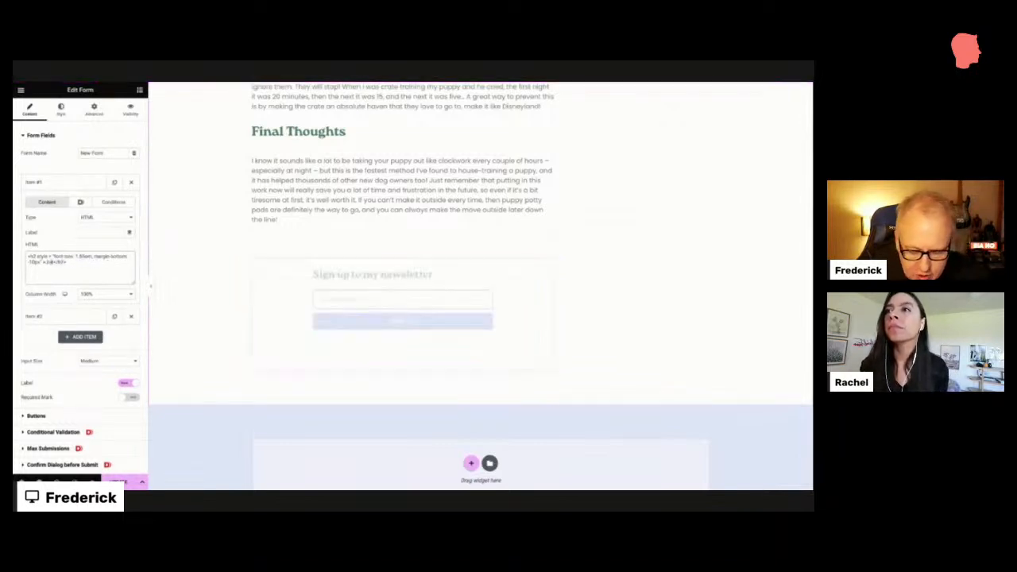
key(BackSpace)
key(BackSpace)
key(BackSpace)
text(My N)
text(mail Family)
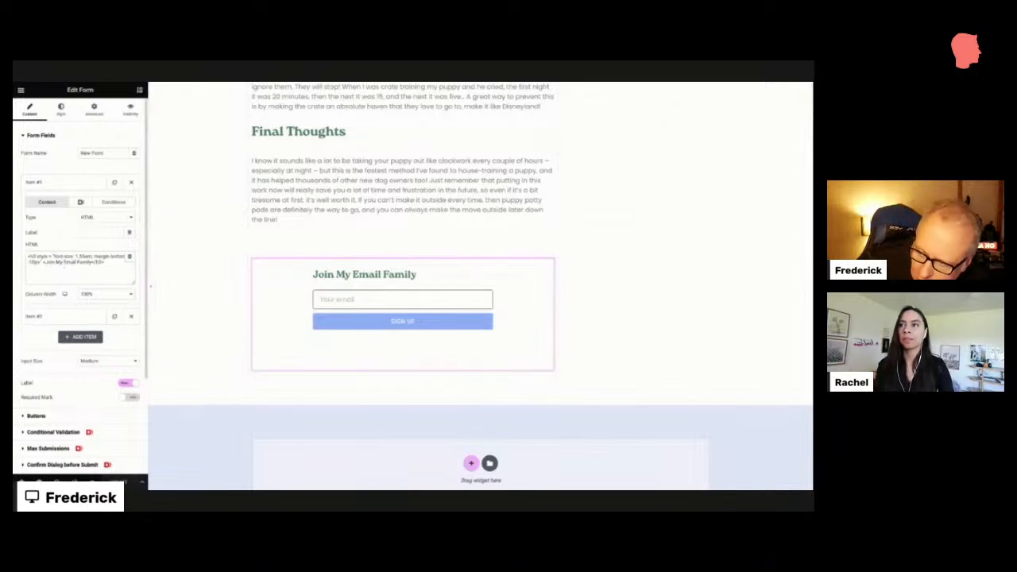
Correct the newsletter form's heading to "Join my Email Family" and update the template
key(Delete)
text(m)
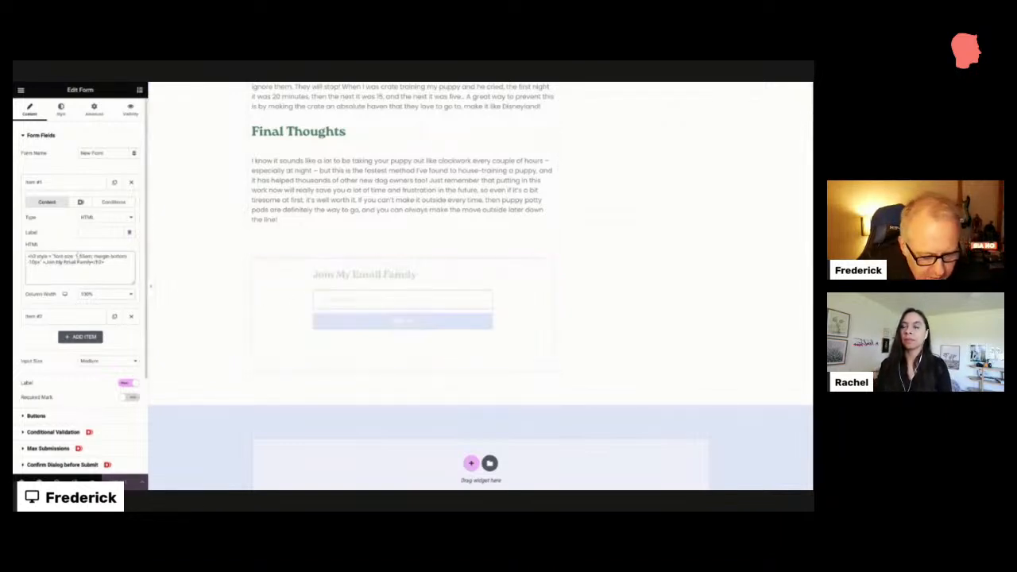
click(119, 482)
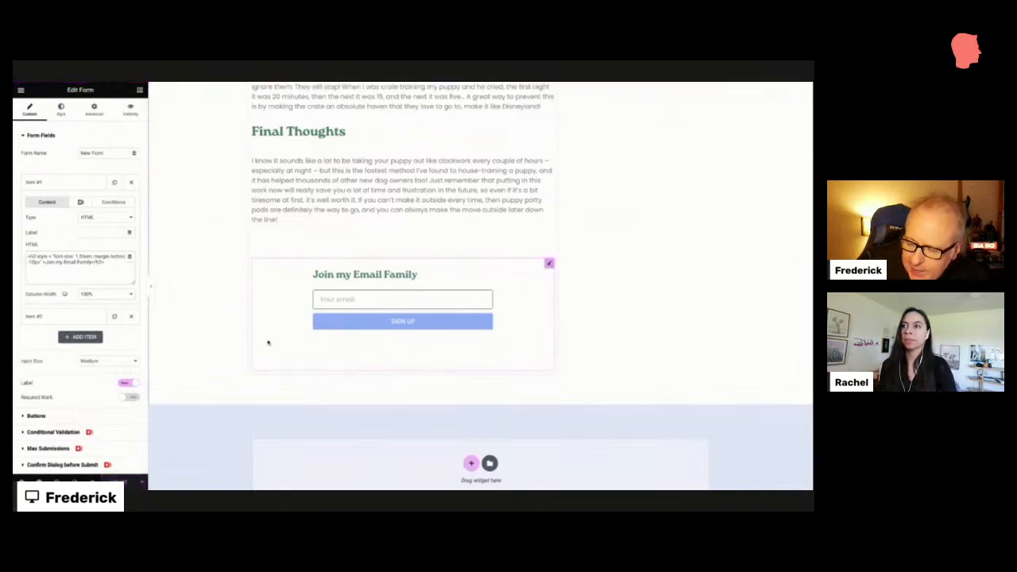
Review the template's header, post title and table of contents, and select the Table of Contents widget
scroll(301, 323, up, 2)
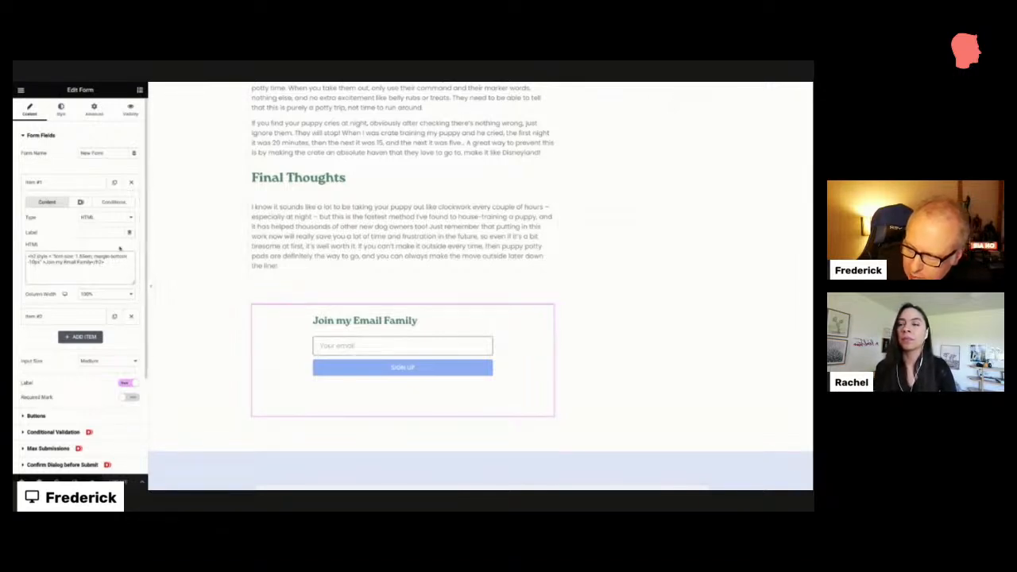
scroll(574, 347, up, 20)
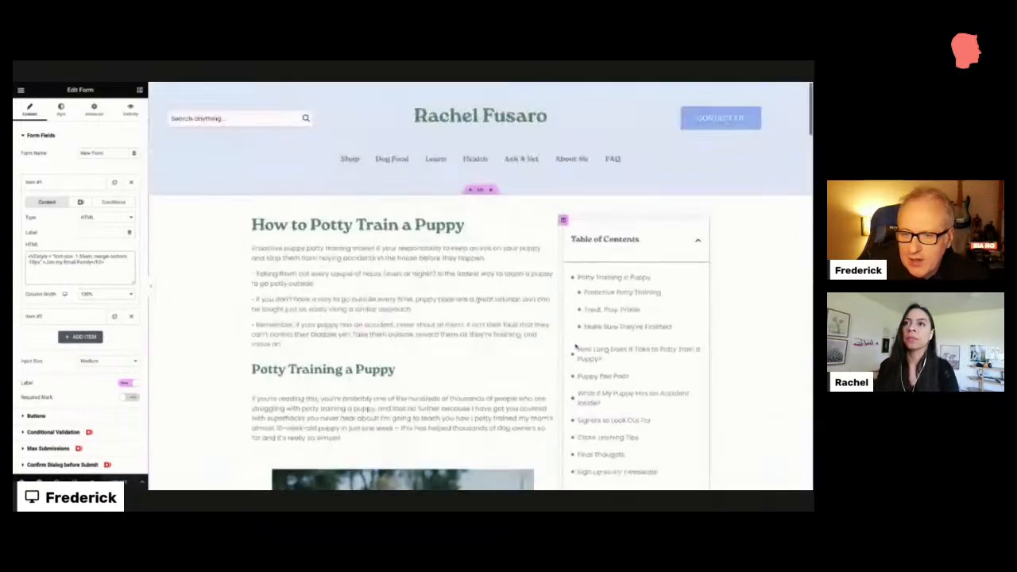
scroll(572, 415, down, 1)
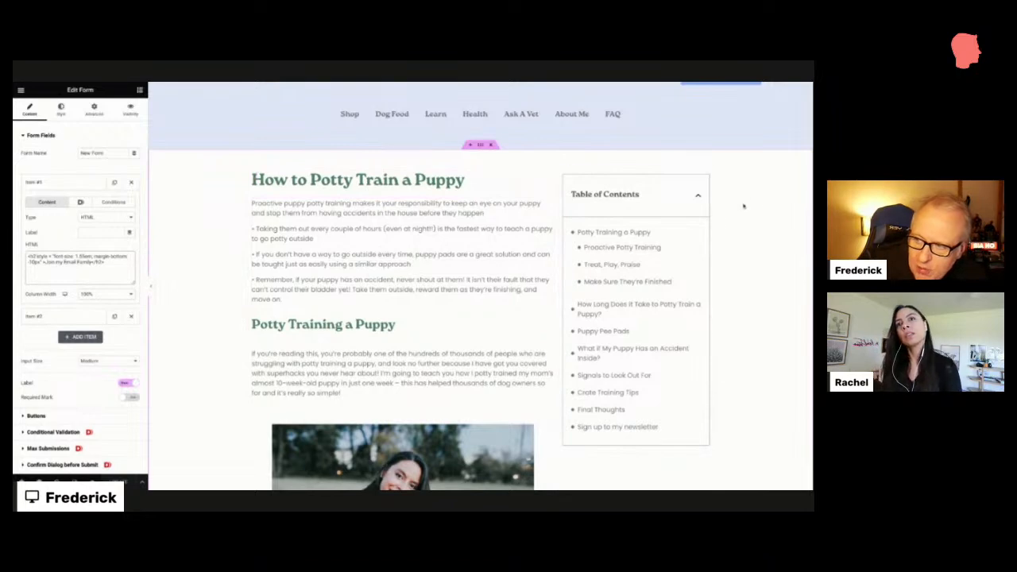
click(703, 180)
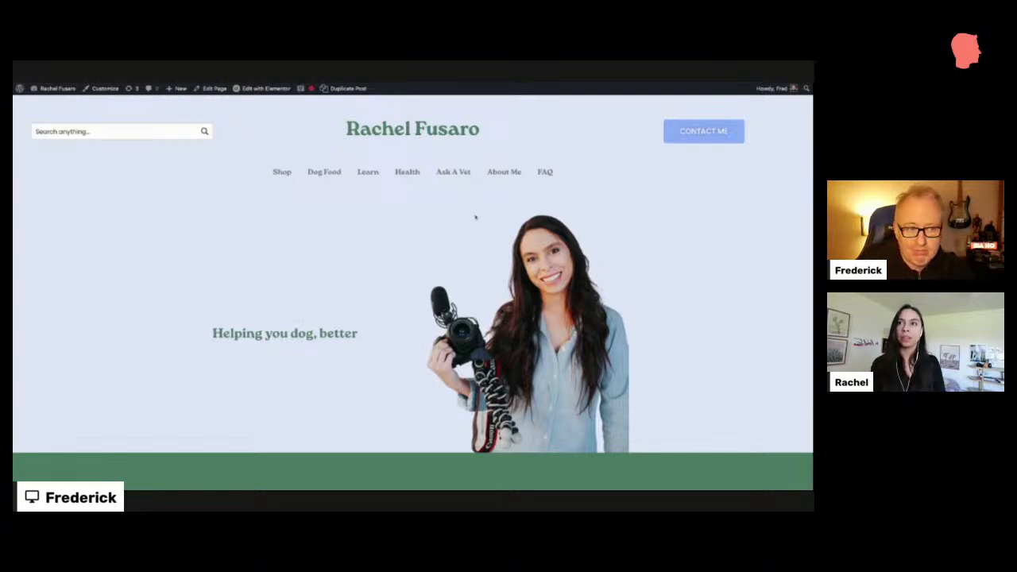
Look through the site's home page from the hero section down to the latest blog posts
scroll(475, 217, down, 5)
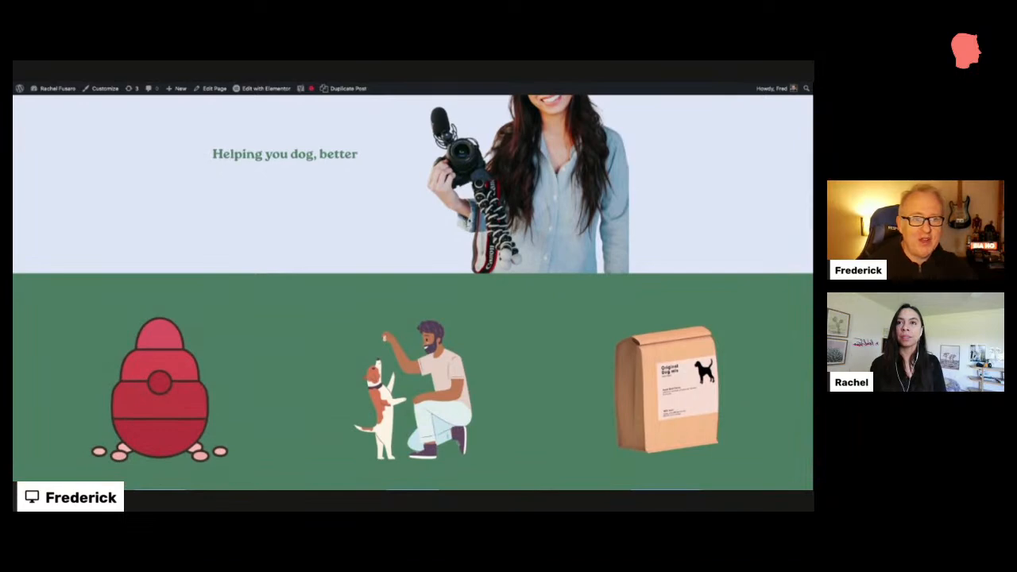
scroll(469, 222, down, 10)
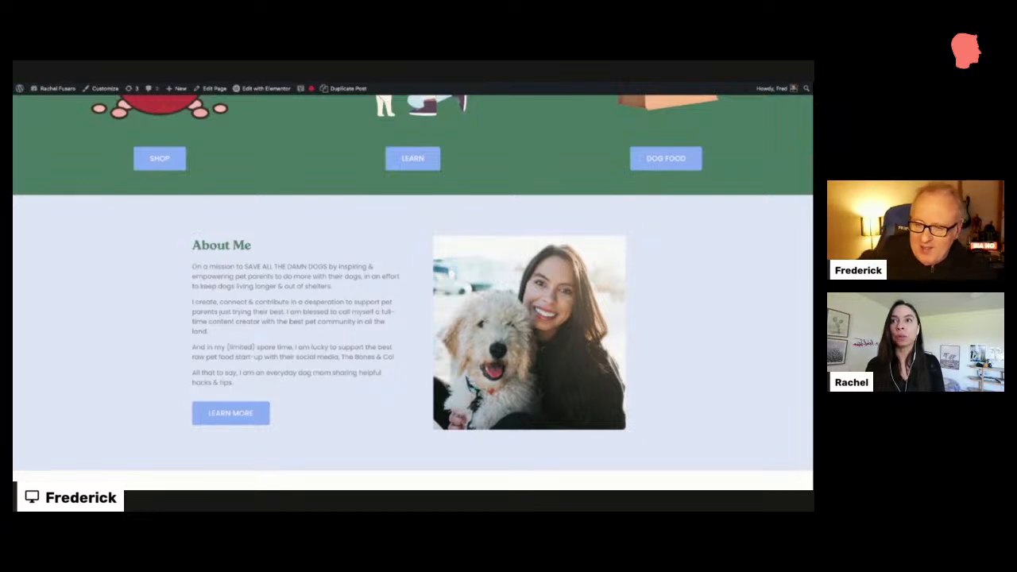
scroll(479, 193, down, 1)
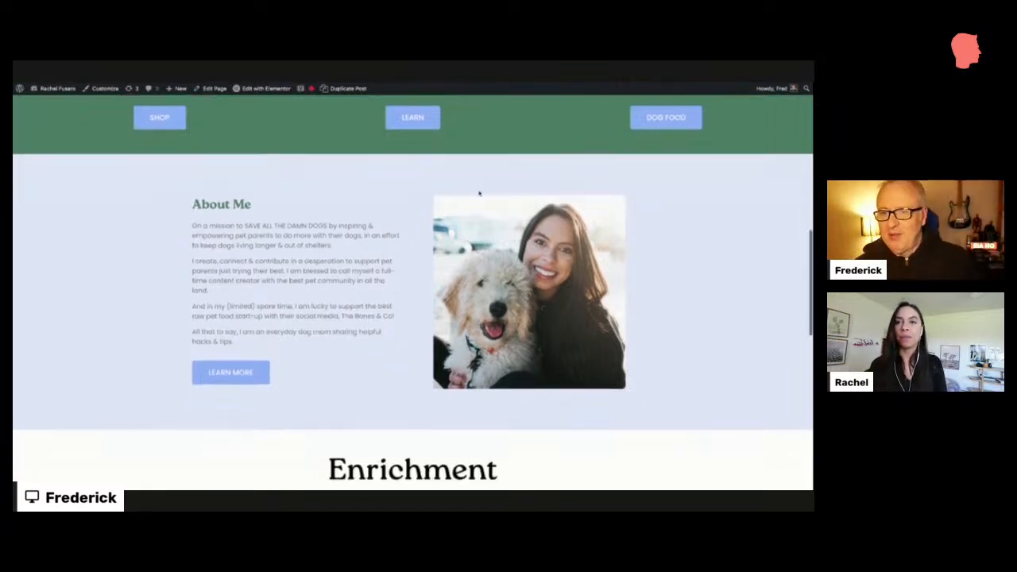
scroll(479, 193, down, 8)
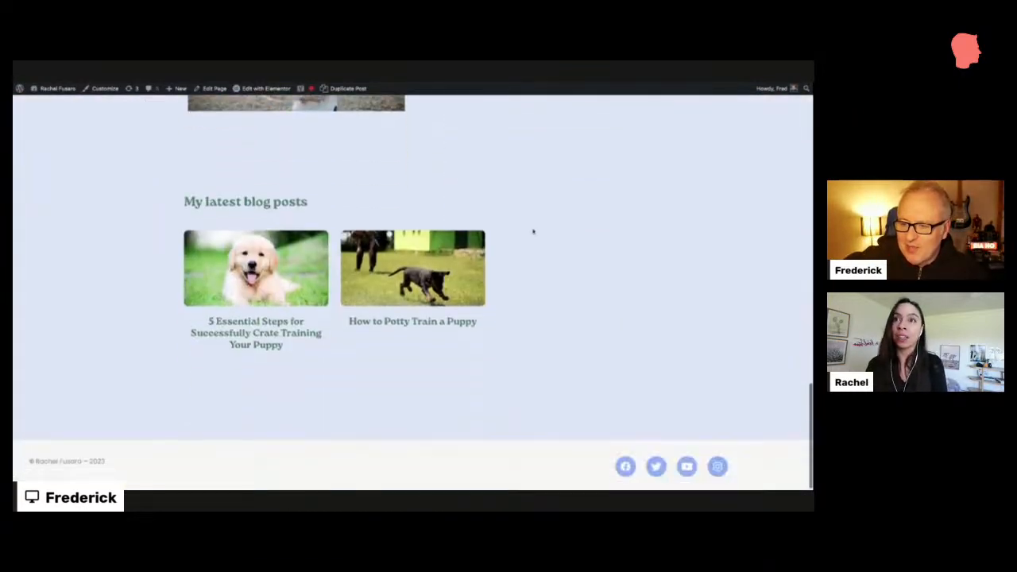